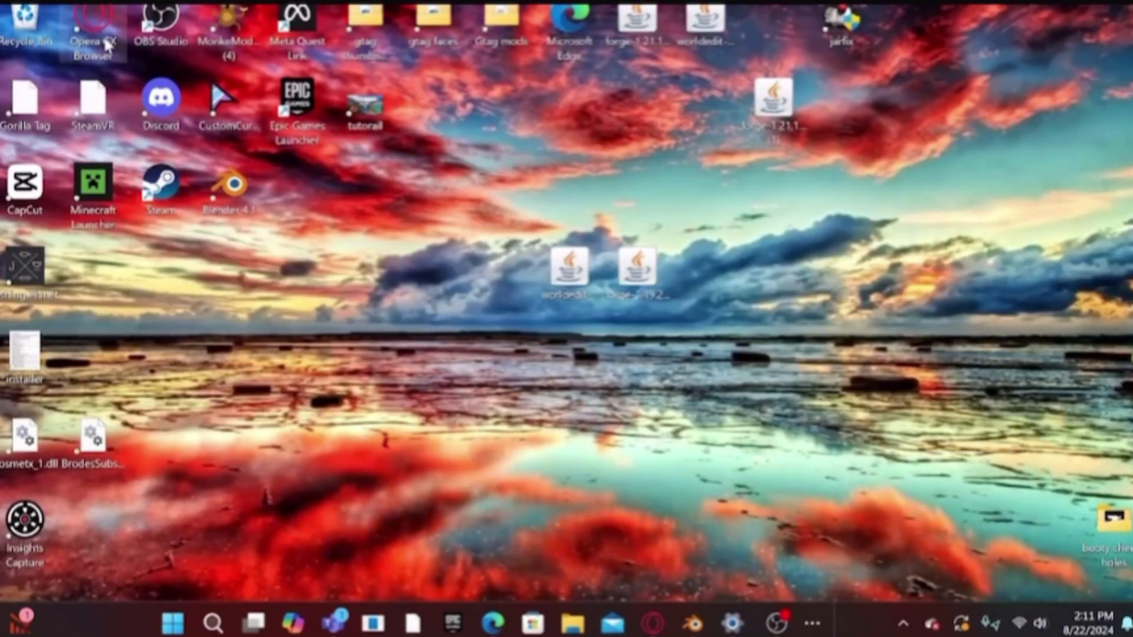
- Open the Opera GX browser, search the web for "gorilla tag rig" and open NachoEngine's gorilla_ik_rig GitHub repository
double_click(89, 22)
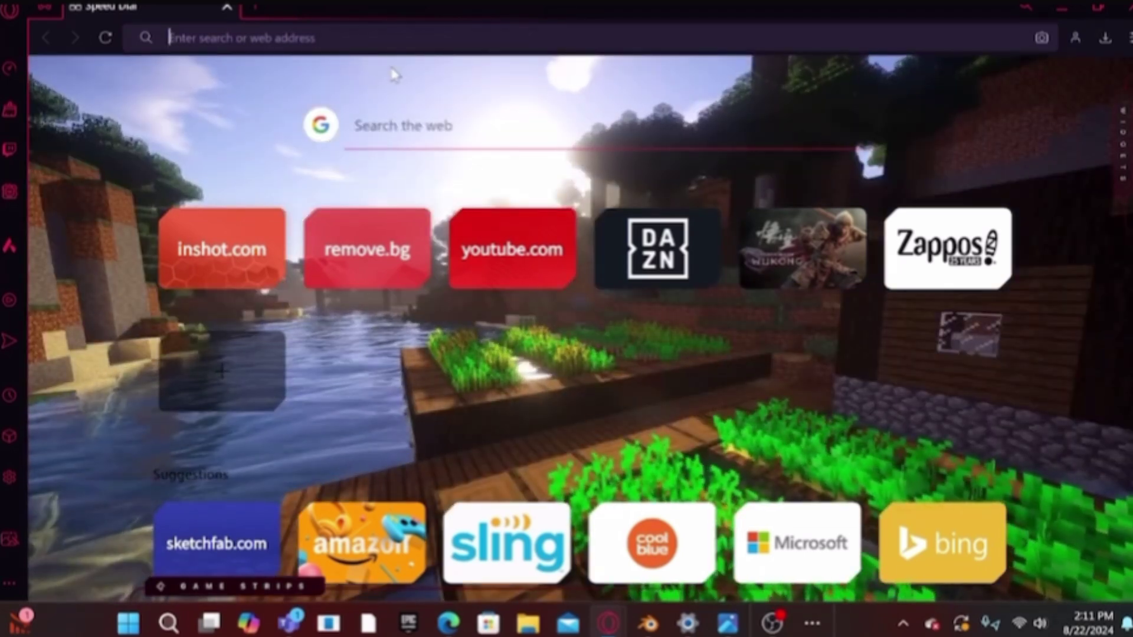
type("gorilla ta")
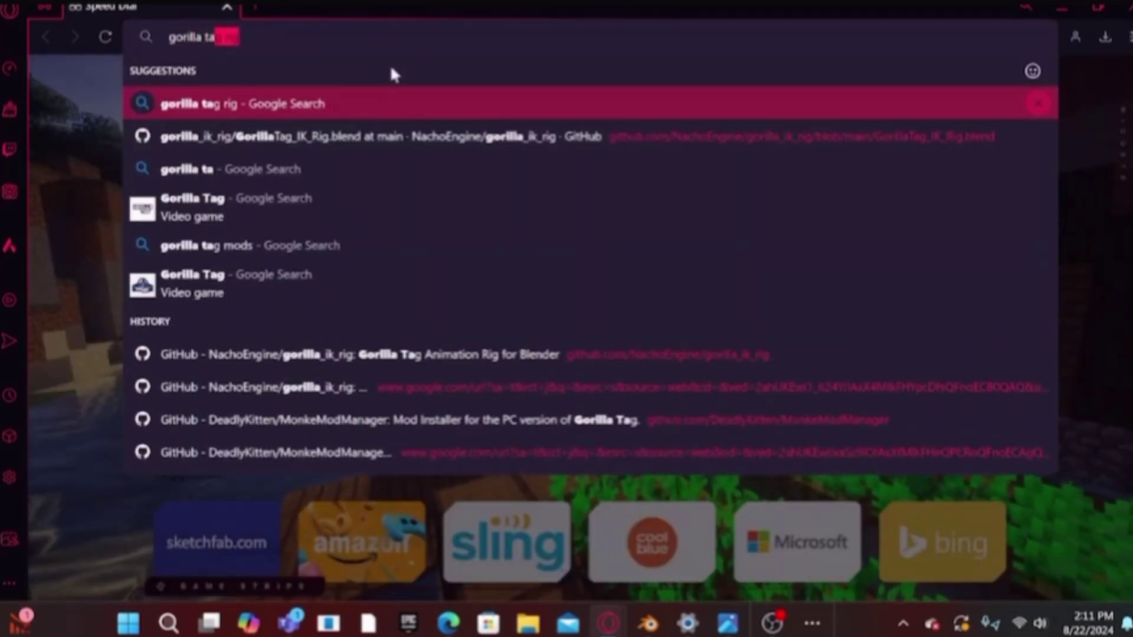
type("g rig")
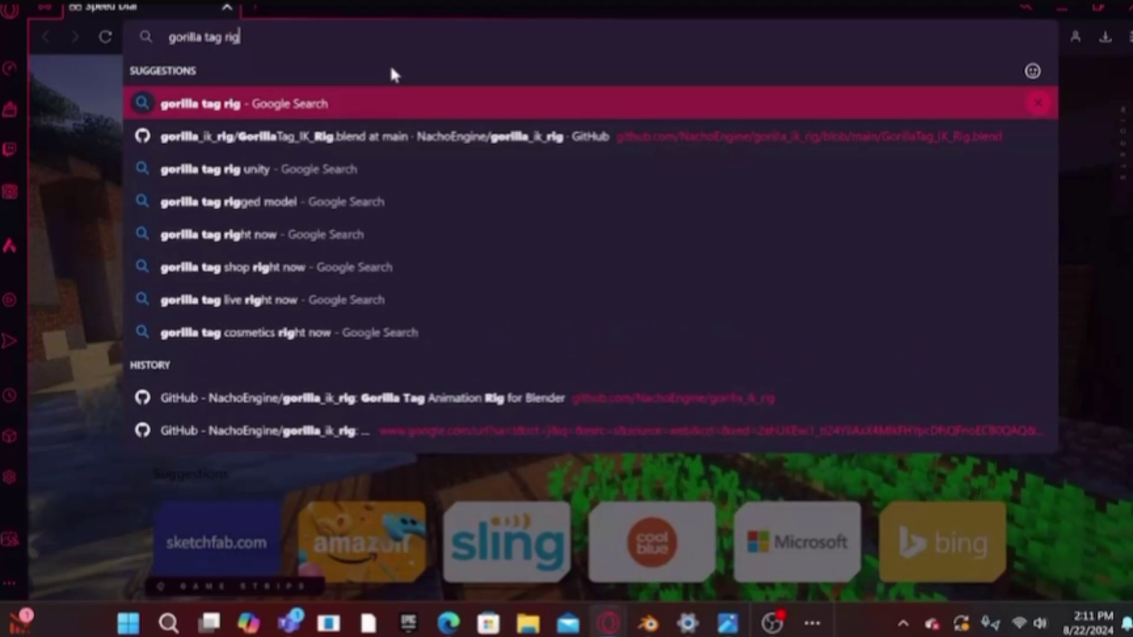
key("Return")
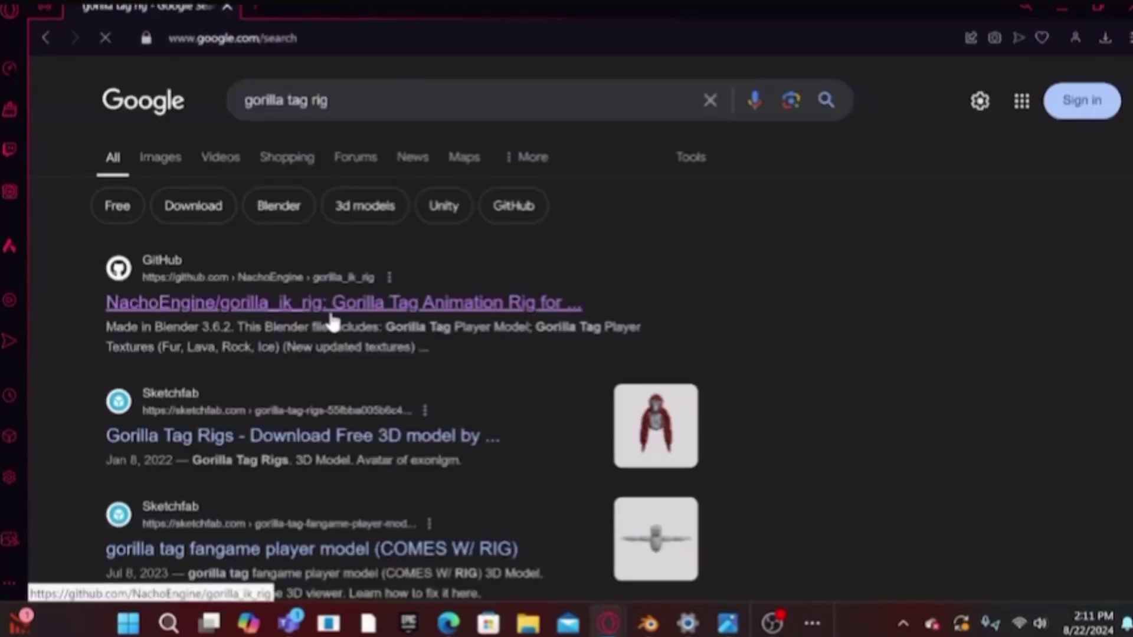
left_click(313, 304)
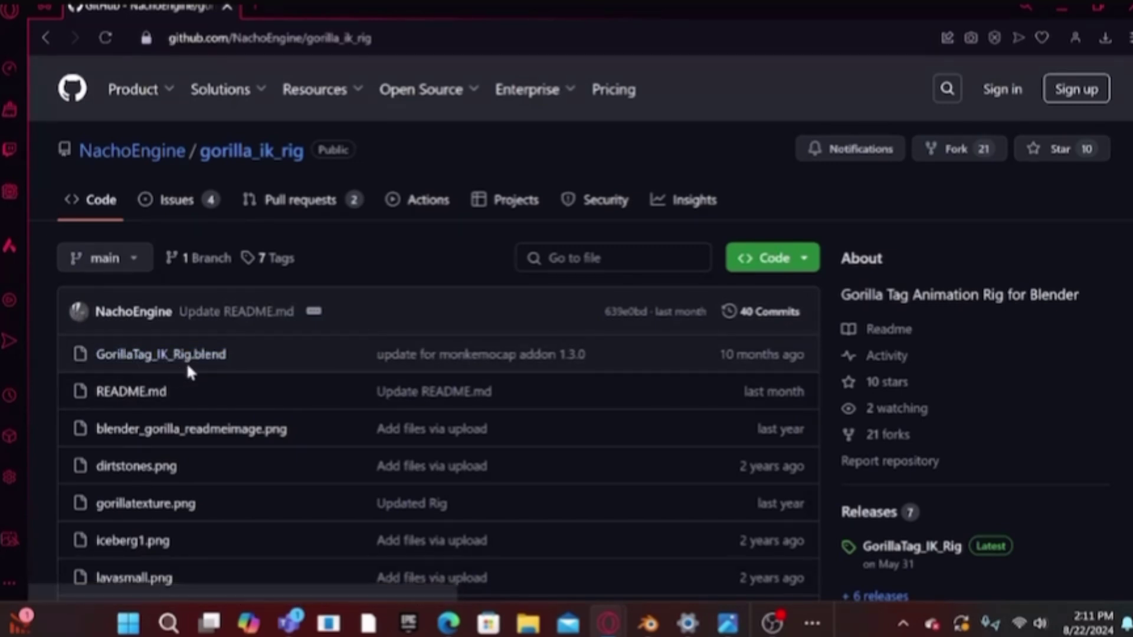
- Download the raw GorillaTag_IK_Rig.blend file from the repository and put the browser away
left_click(212, 357)
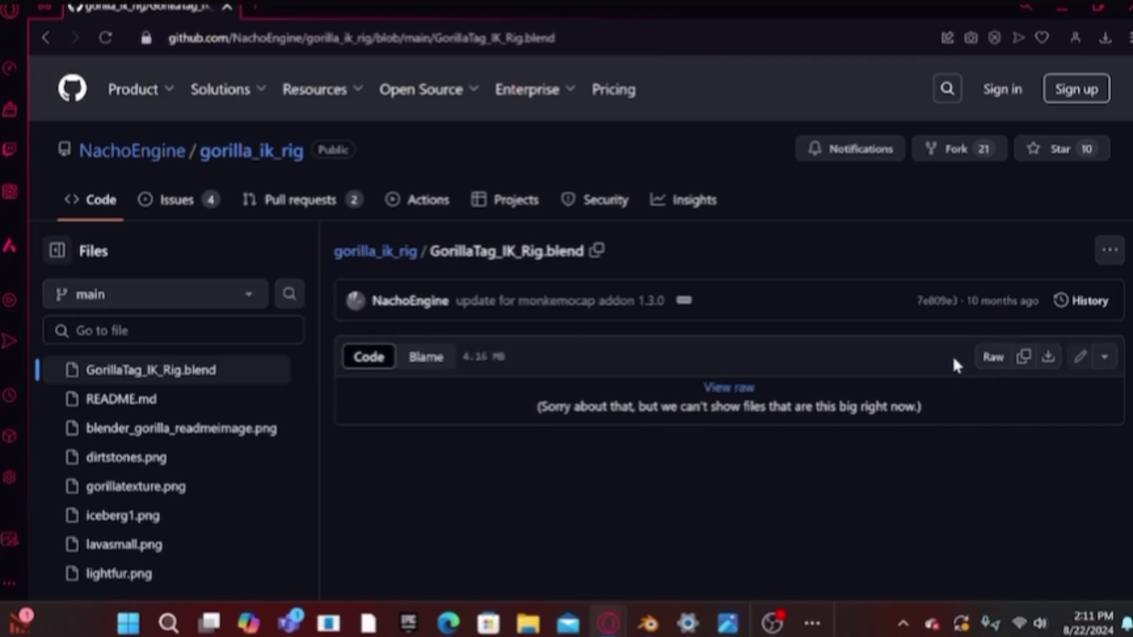
left_click(1048, 357)
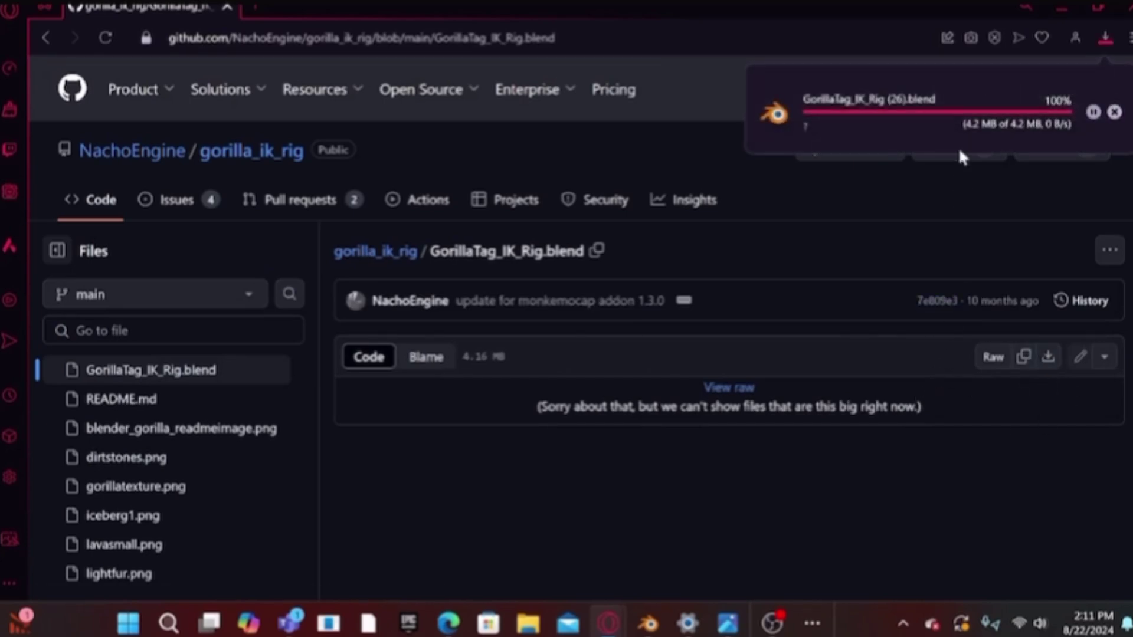
left_click(1062, 9)
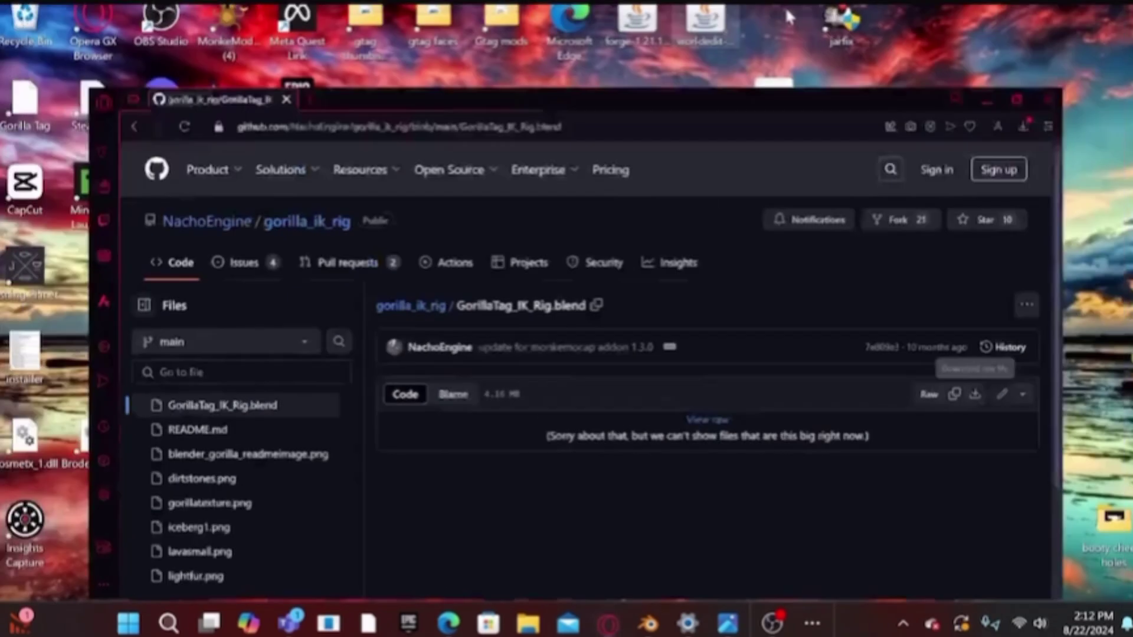
- Search the web for "blender" in Opera GX, view the blender.org home page and leave the browser
double_click(93, 27)
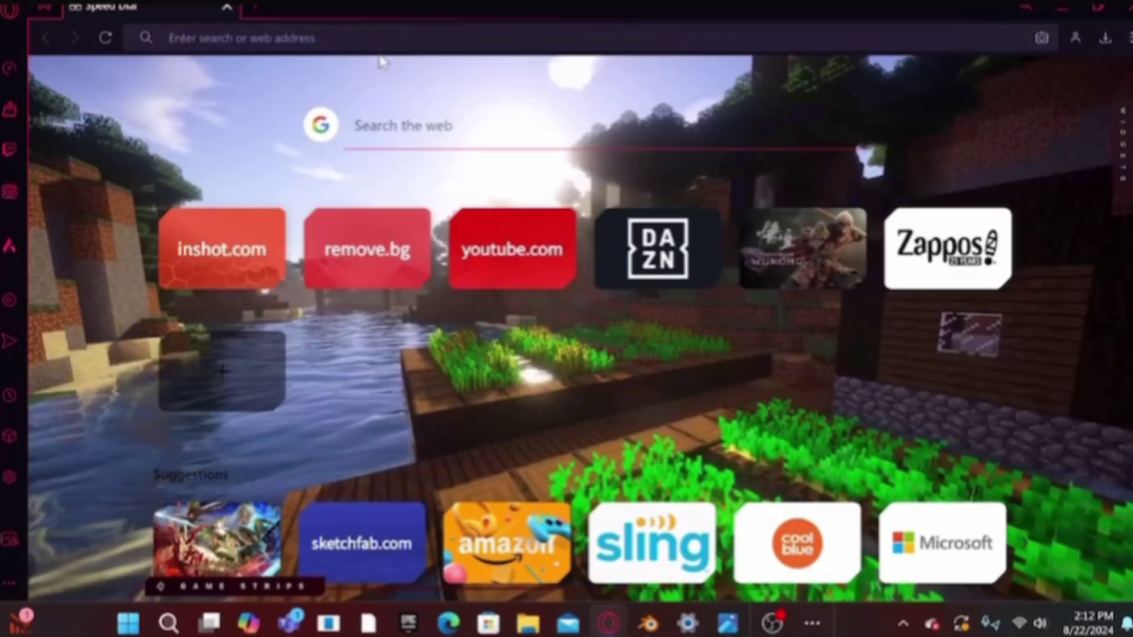
type("blender")
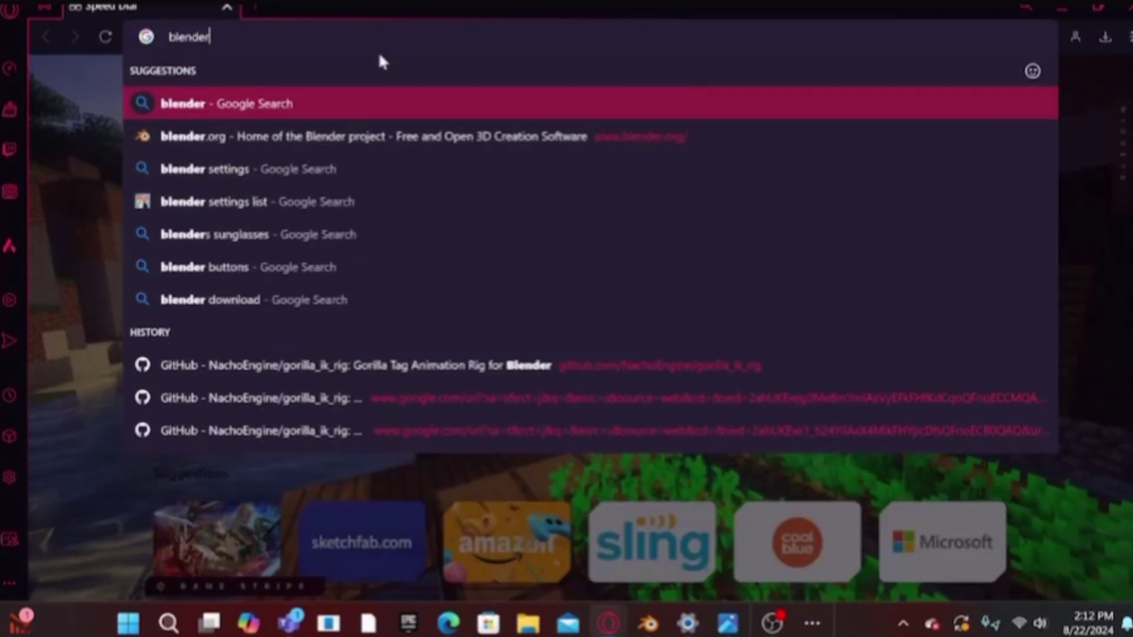
key("Return")
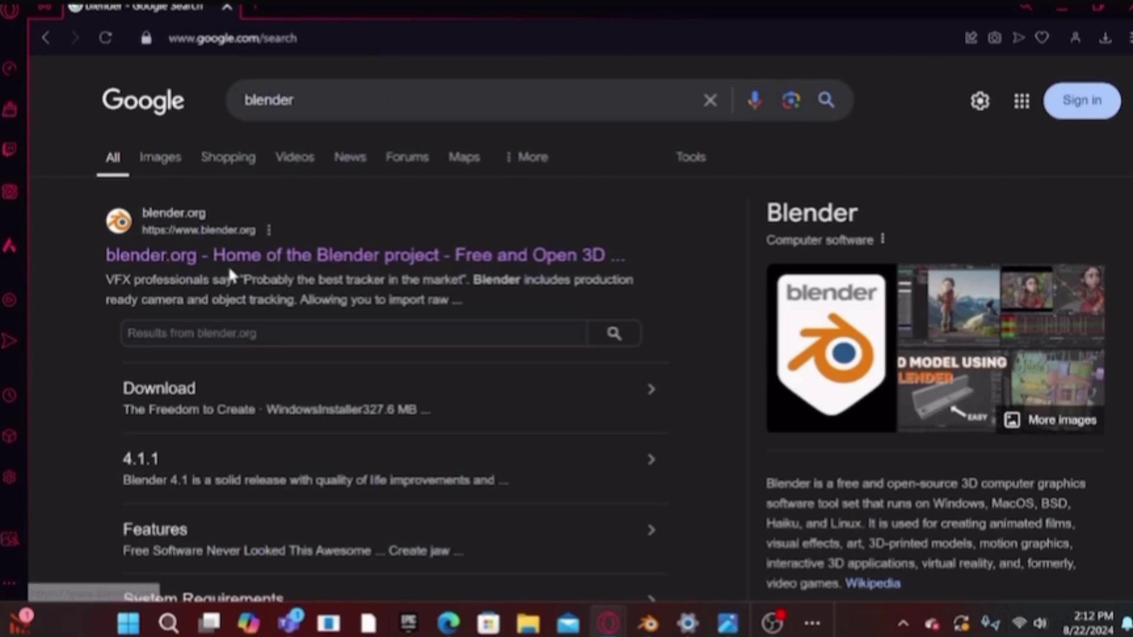
left_click(210, 259)
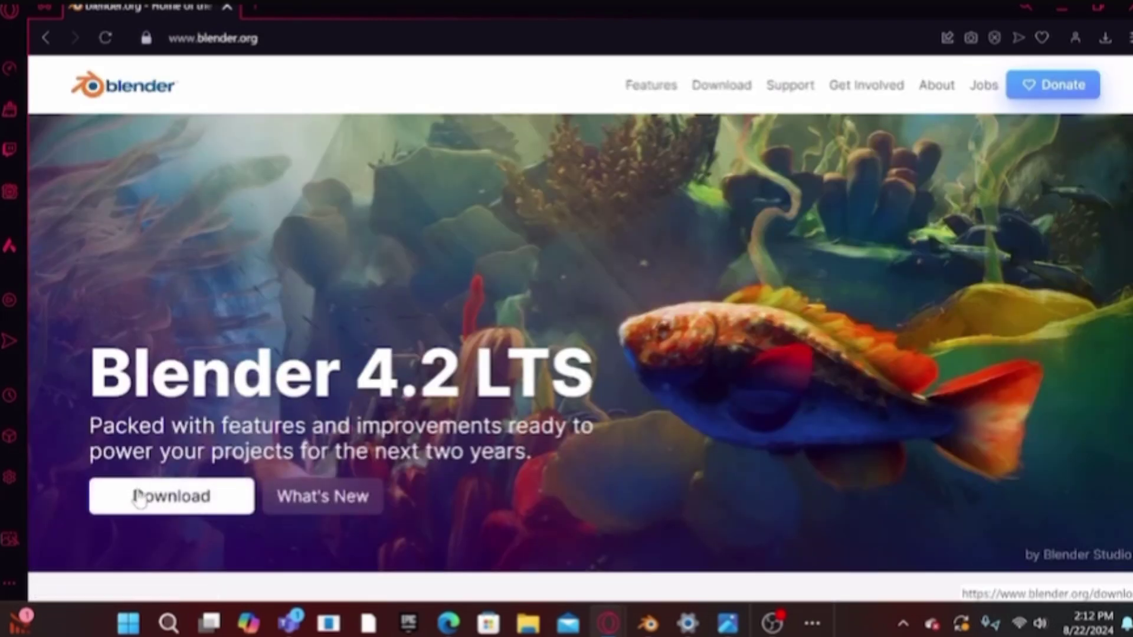
left_click(1062, 7)
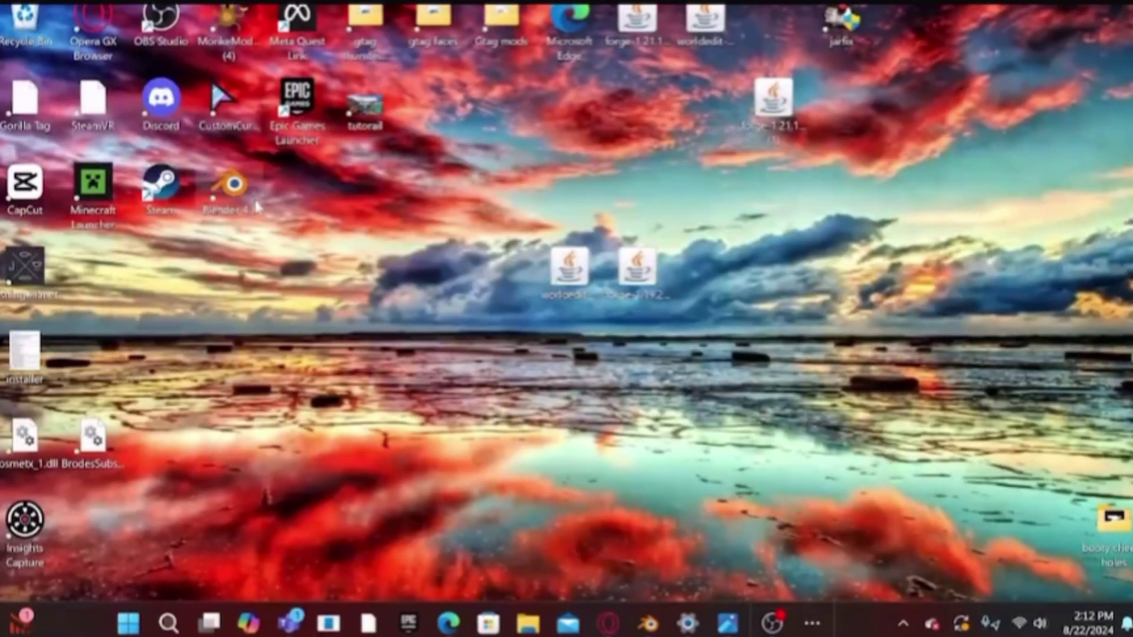
- Launch Blender 4.1 and open GorillaTag_IK_Rig (26).blend from the Downloads folder
double_click(234, 188)
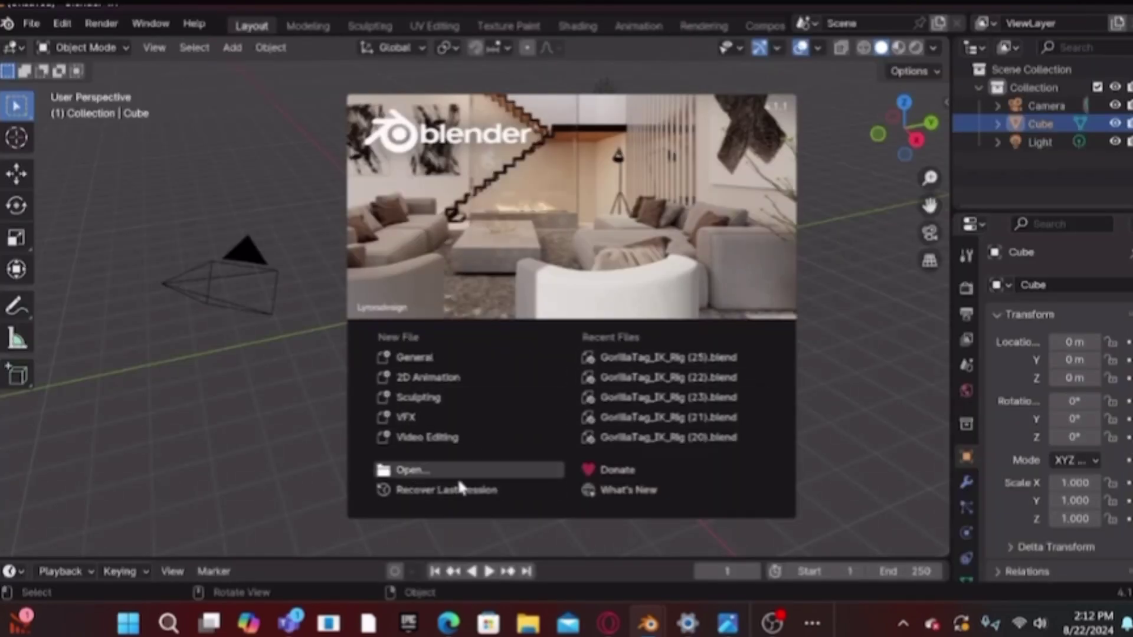
left_click(439, 468)
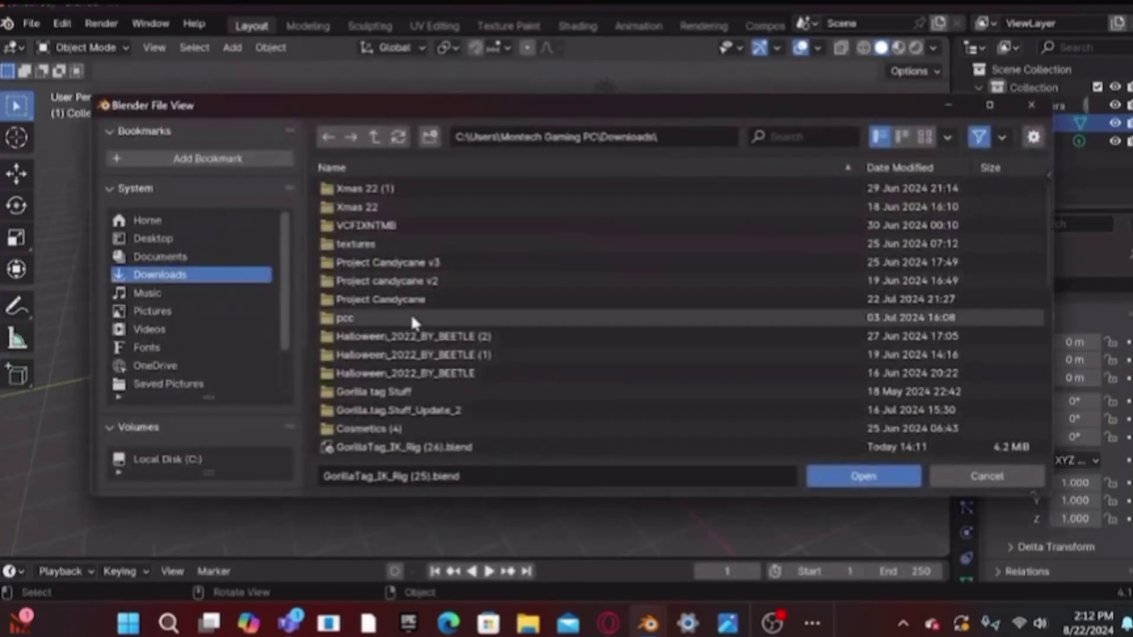
scroll(425, 336, "down", 2)
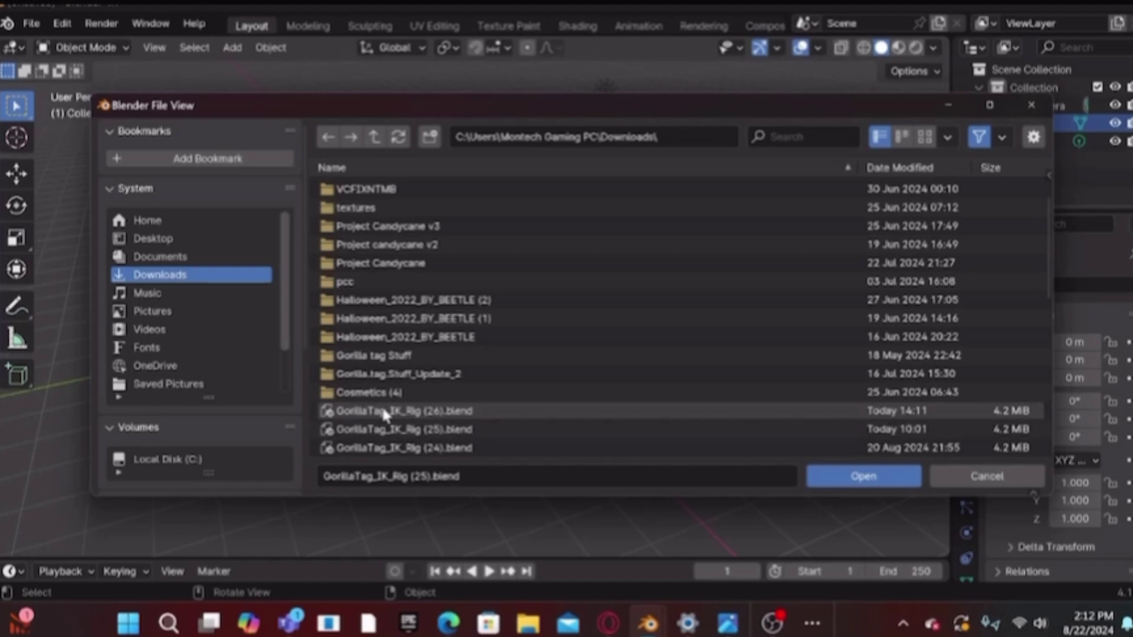
left_click(444, 412)
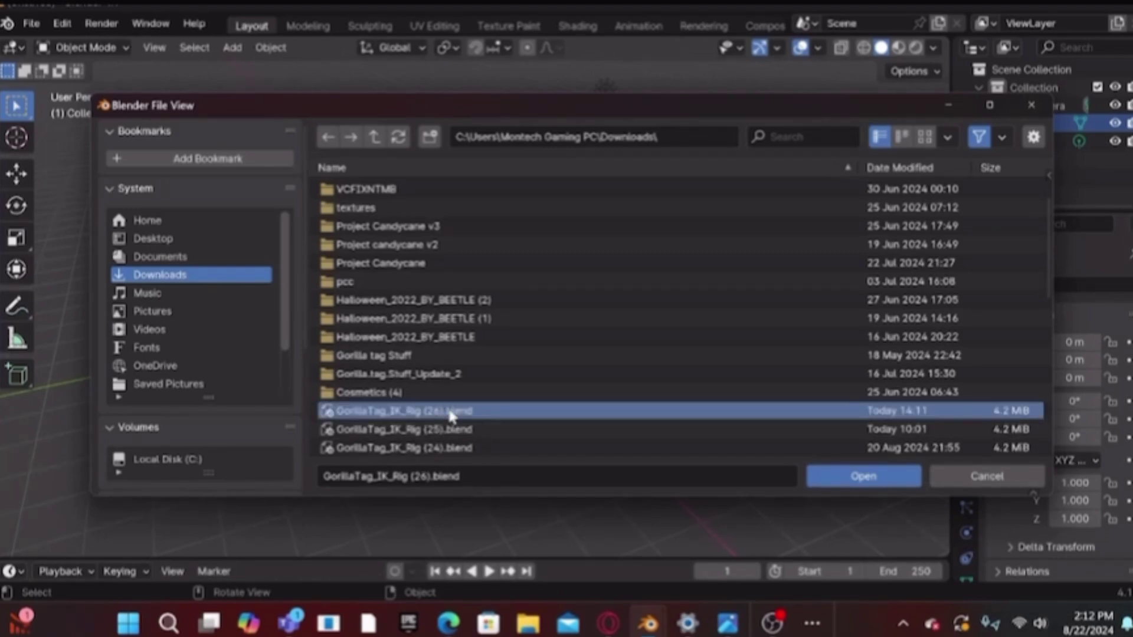
left_click(841, 483)
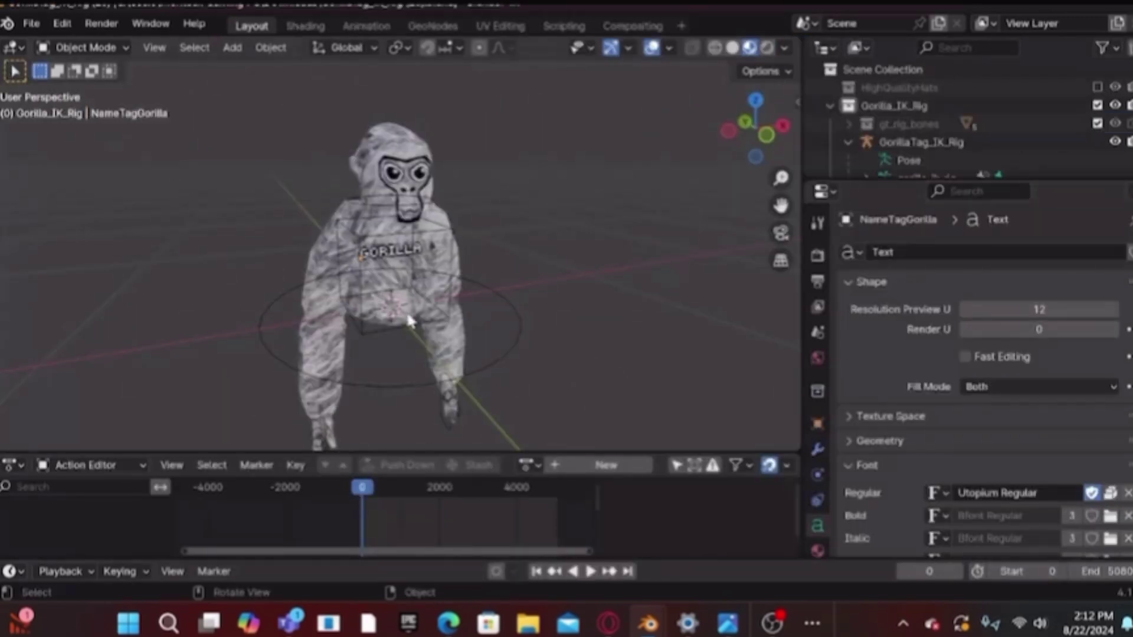
- Set the PrimaryColor of the gorilla model's Primary_ColorFur material to blue and deselect the model
left_click(313, 326)
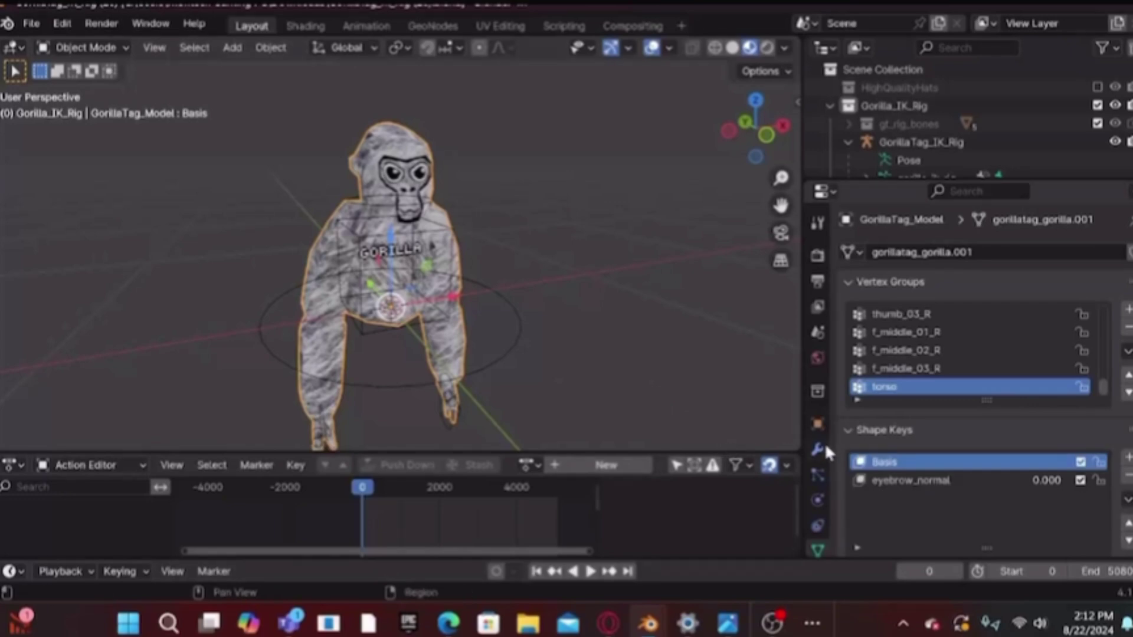
scroll(822, 449, "down", 3)
left_click(818, 503)
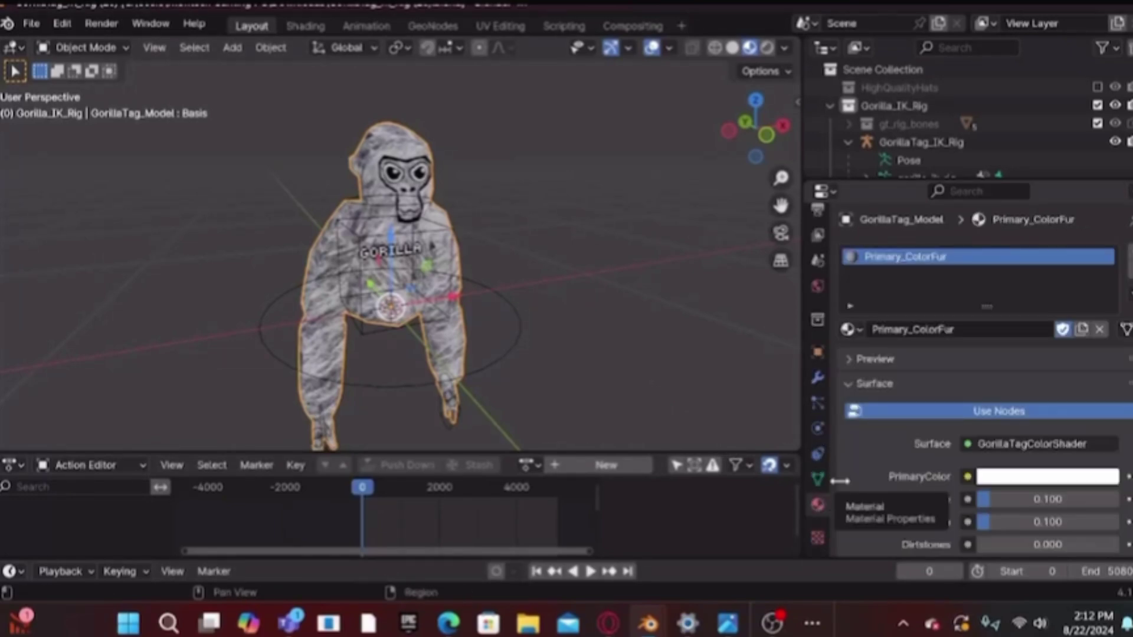
left_click(1001, 477)
left_click(1039, 475)
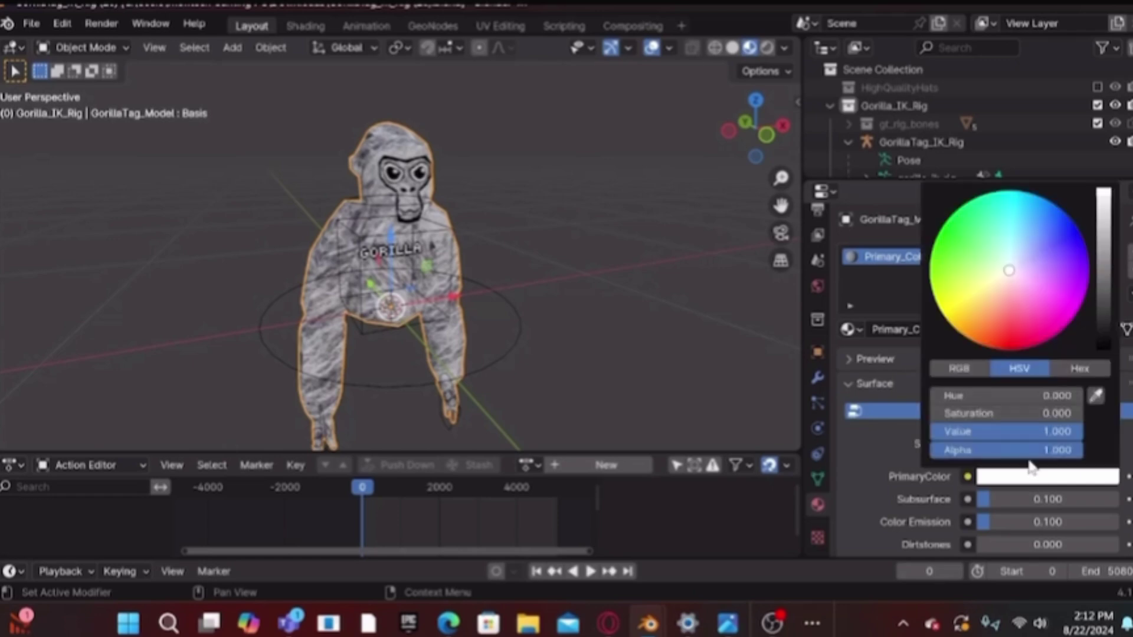
mouse_move(1009, 269)
left_mouse_down()
mouse_move(1003, 204)
mouse_move(1056, 234)
mouse_move(1053, 242)
left_mouse_up()
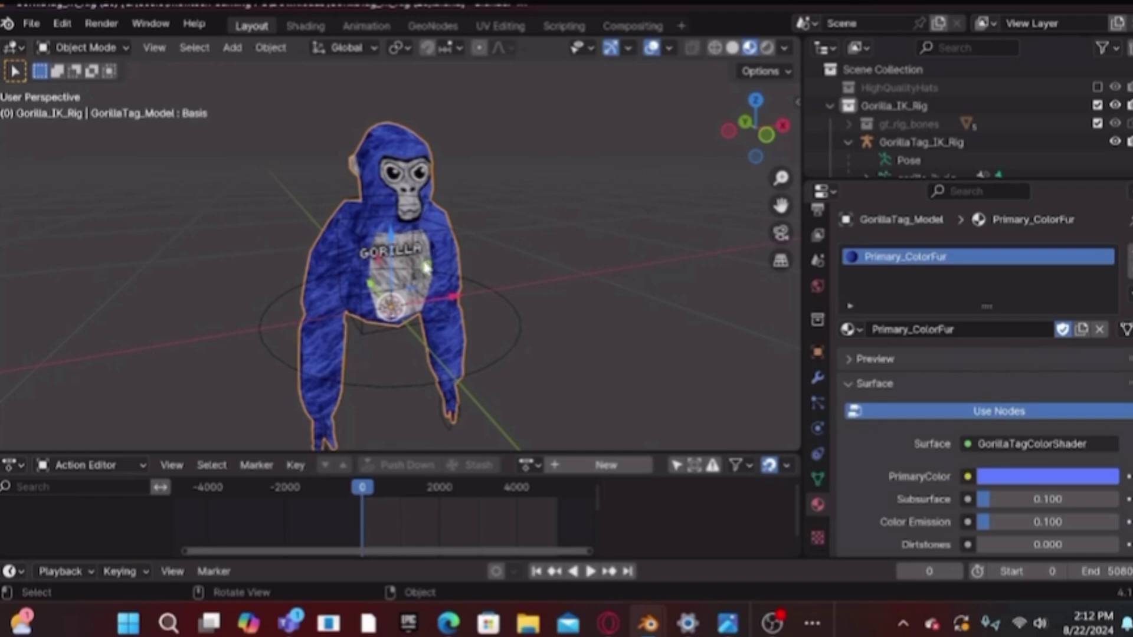
left_click(506, 263)
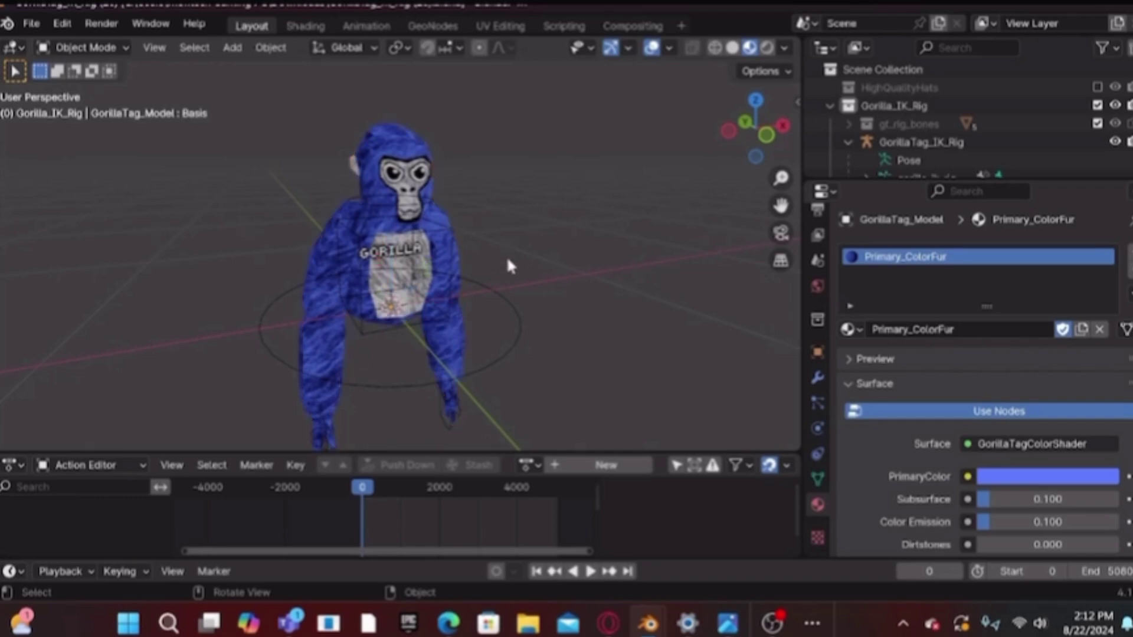
- Delete all the existing text of the name tag on the gorilla's chest in Edit Mode
left_click(408, 249)
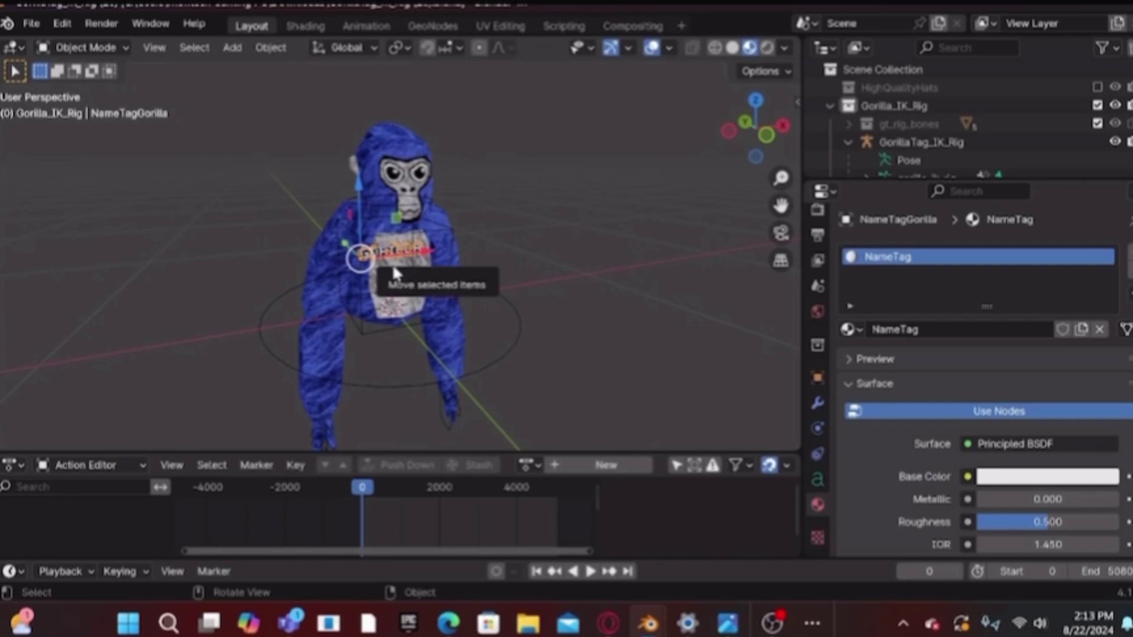
key("Tab")
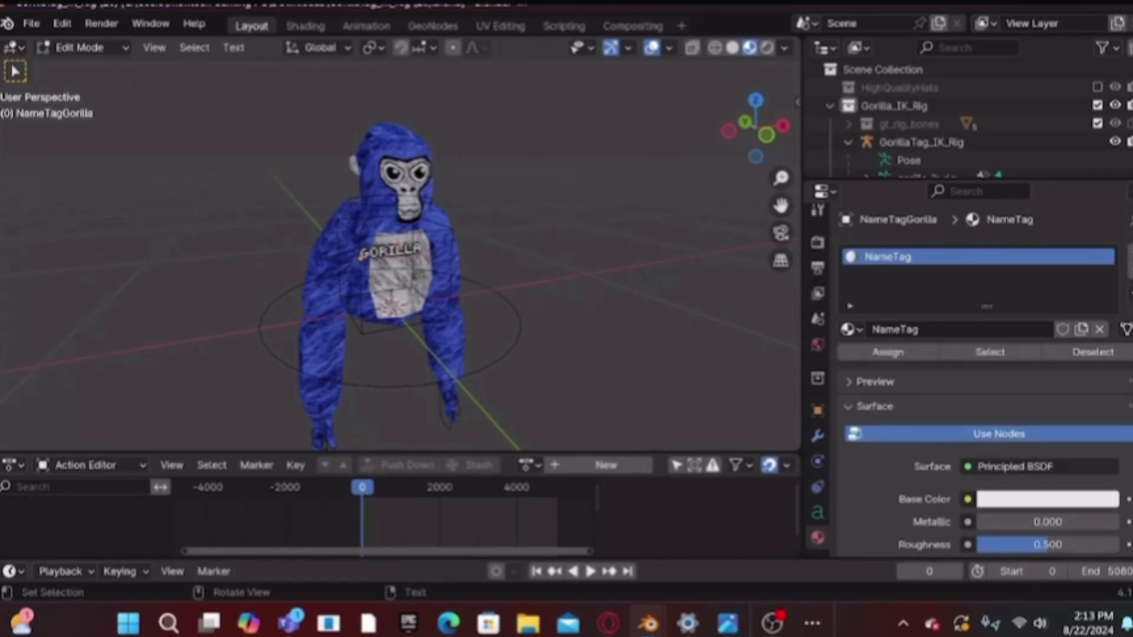
key("BackSpace")
key("BackSpace")
key("BackSpace")
key("BackSpace")
key("BackSpace")
key("BackSpace")
key("BackSpace")
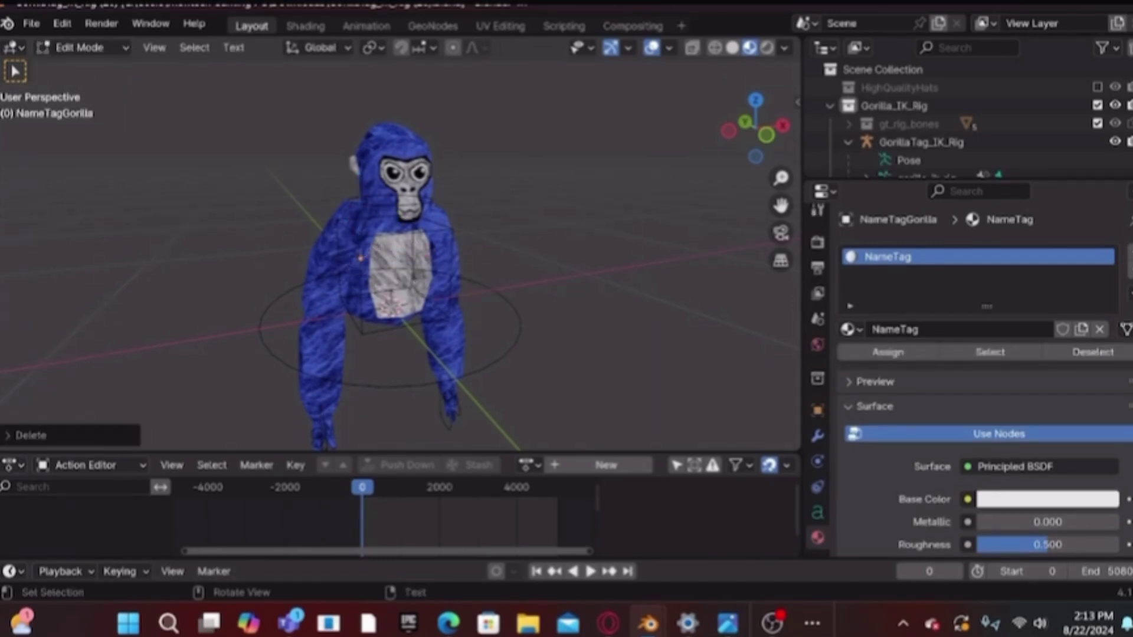
- Enter "PCGCANDYCANE" in capital letters as the name tag's text
type("pcGe")
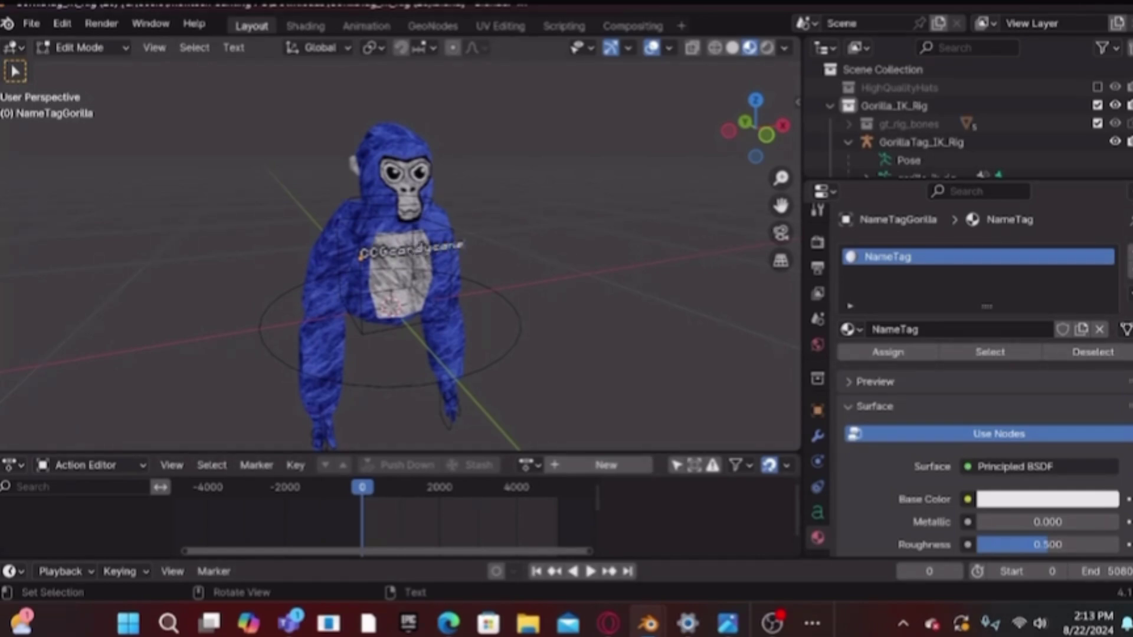
key("BackSpace")
key("BackSpace")
key("BackSpace")
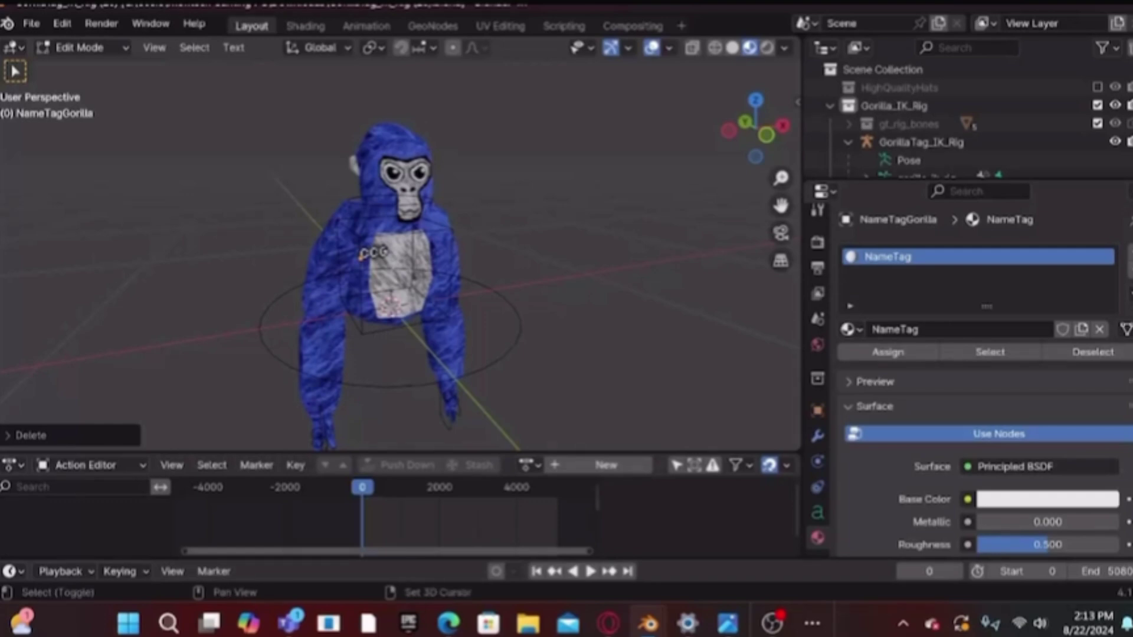
type("CANDYCANE")
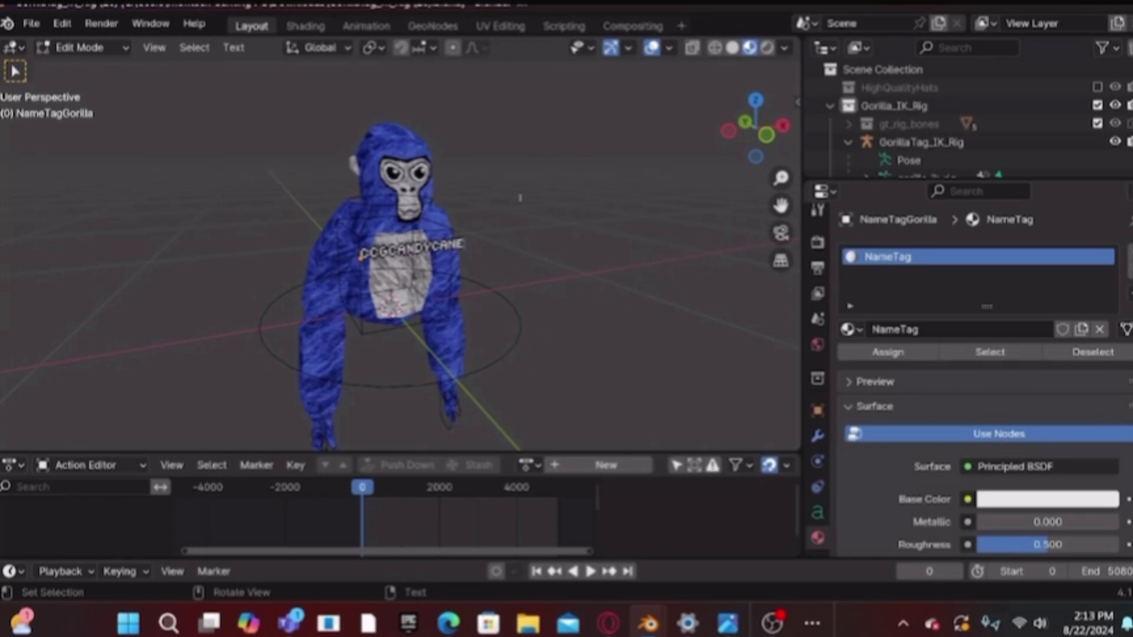
- Return to Object Mode and shift the name tag slightly along the X axis to centre it on the chest
left_click(110, 51)
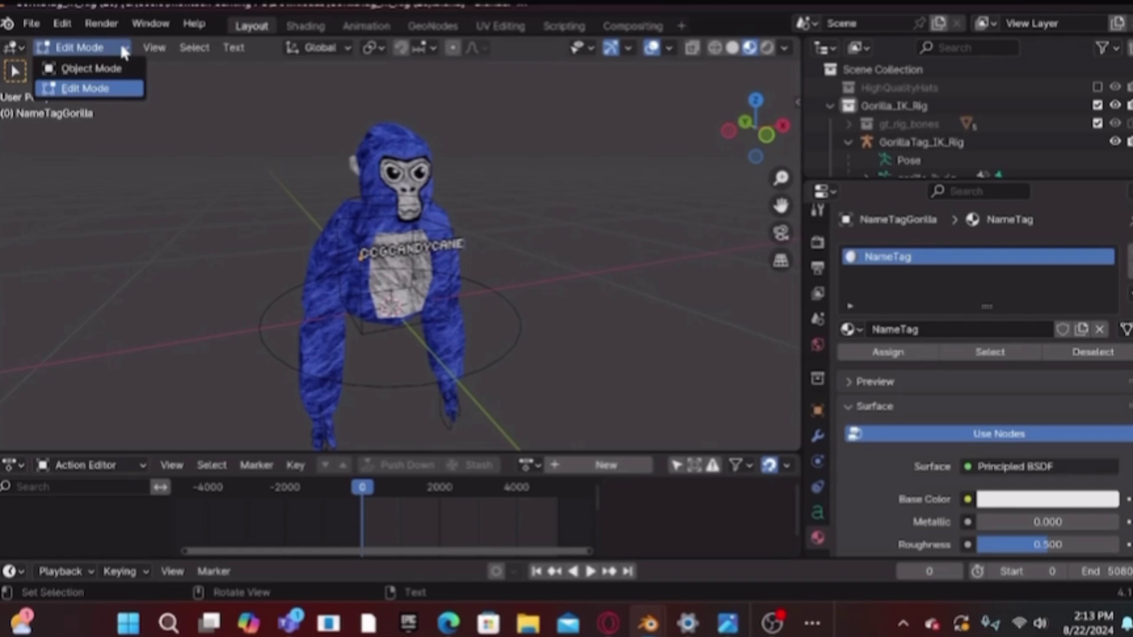
left_click(93, 70)
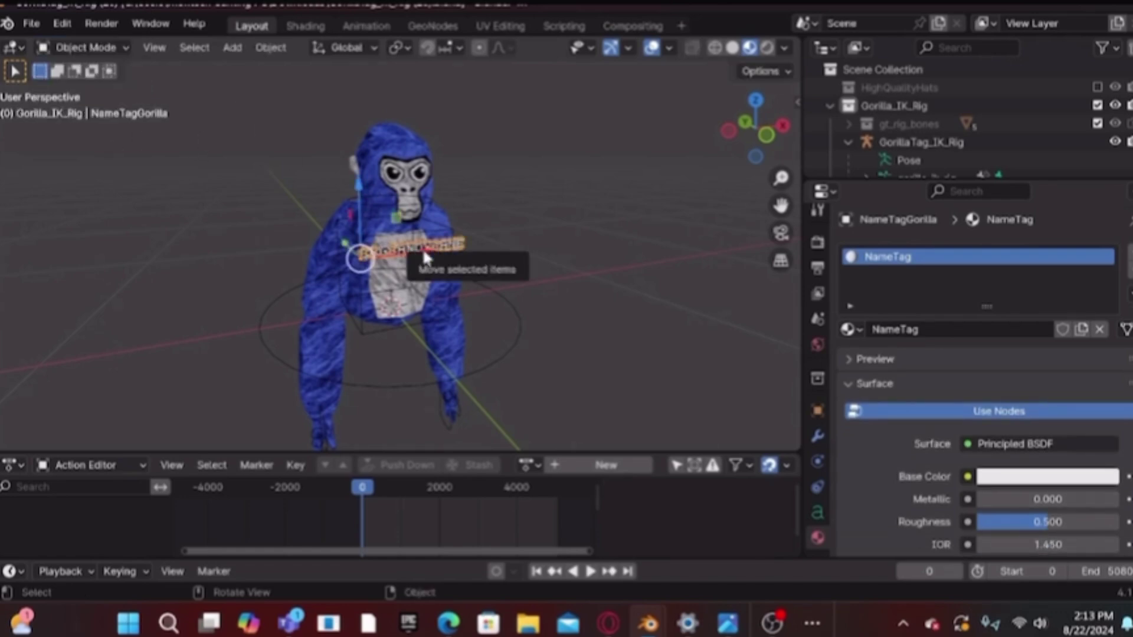
left_click_drag(426, 255, 417, 254)
left_click(528, 300)
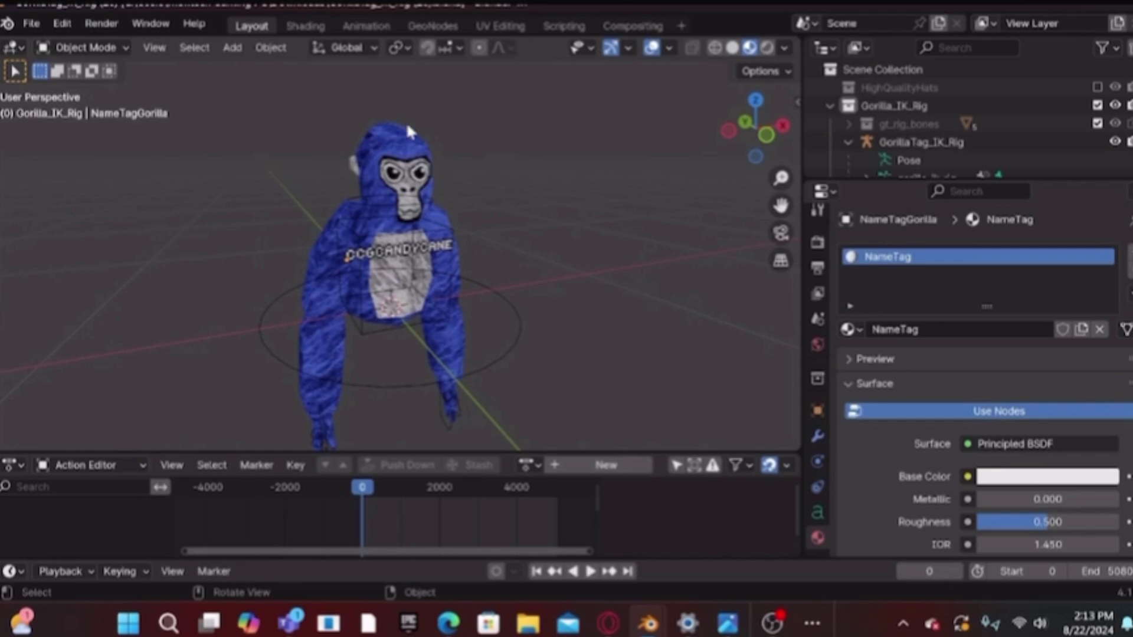
- Switch to the Shading workspace and display the Primary_ColorFur shader nodes of the gorilla's body
left_click(310, 25)
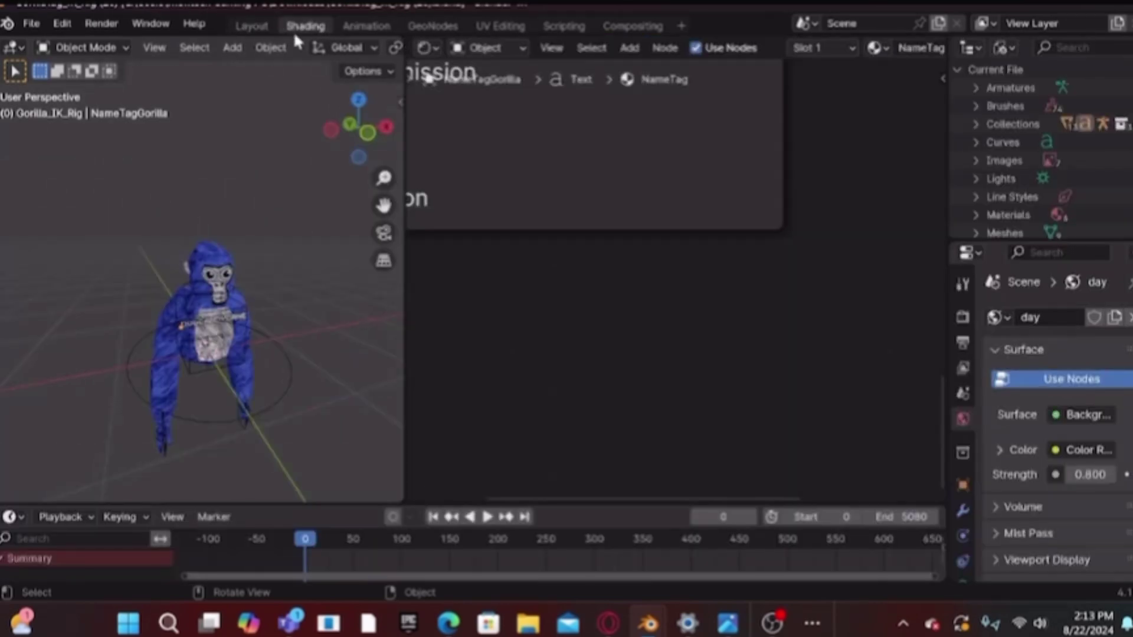
scroll(689, 267, "down", 10)
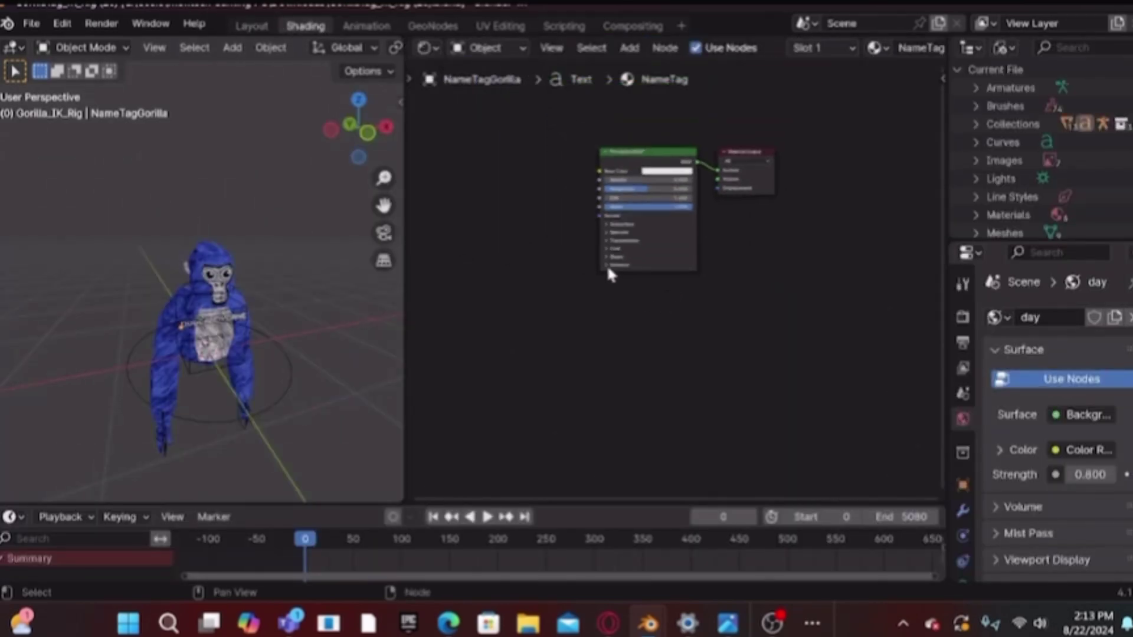
left_click(162, 375)
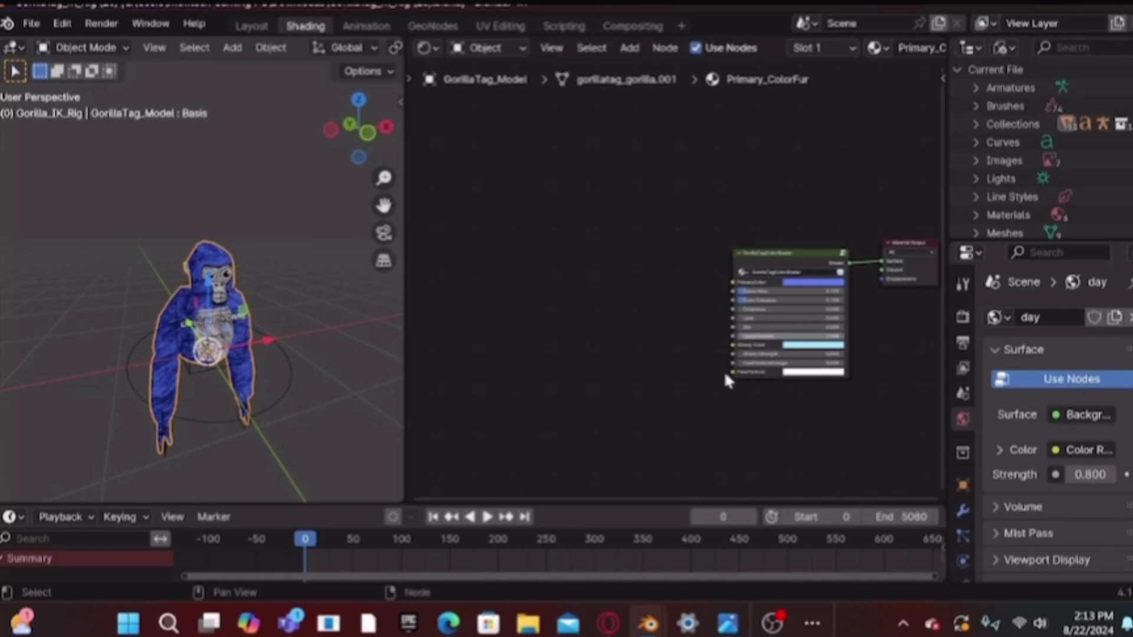
- Switch to Microsoft Edge, open the Gorilla Faces folder on Google Drive and browse through its list of face images
mouse_move(446, 632)
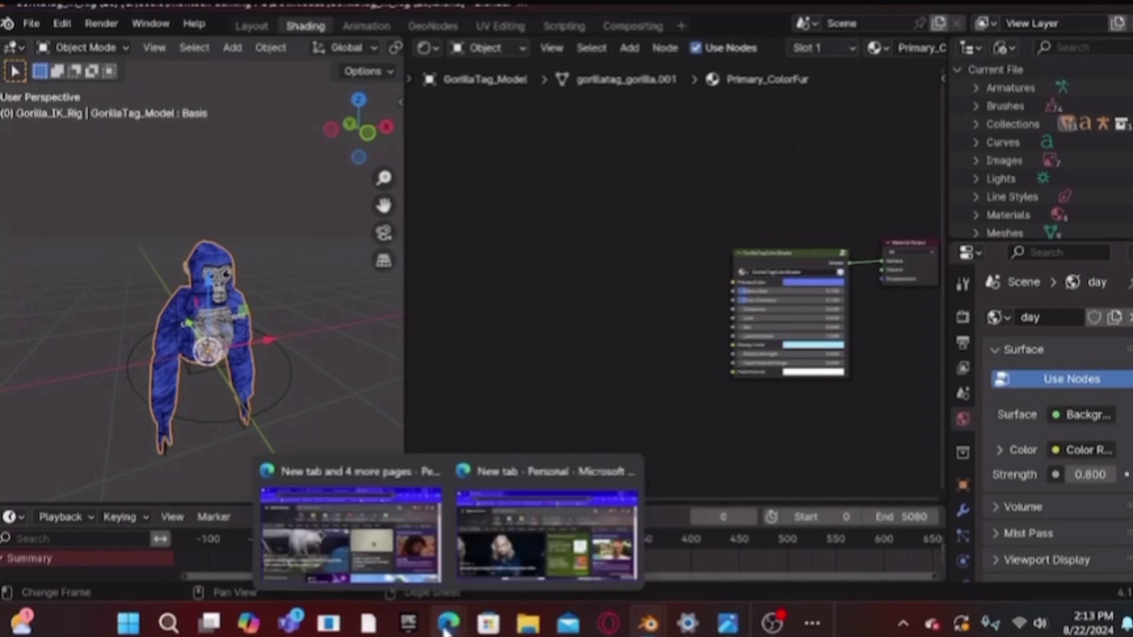
left_click(376, 524)
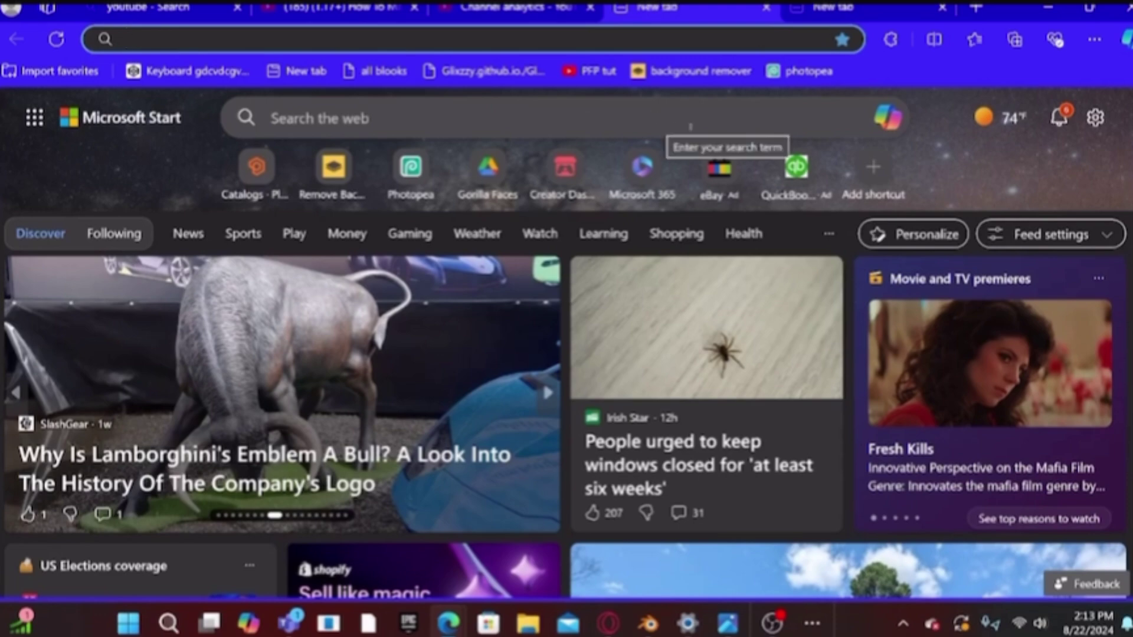
left_click(537, 105)
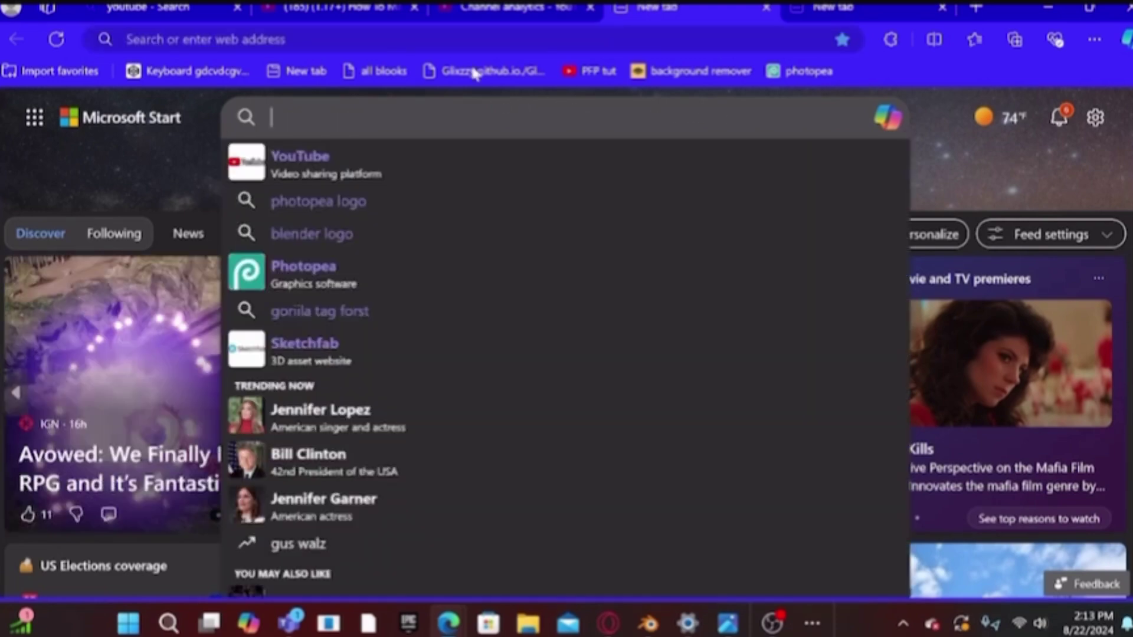
left_click(413, 46)
type("google")
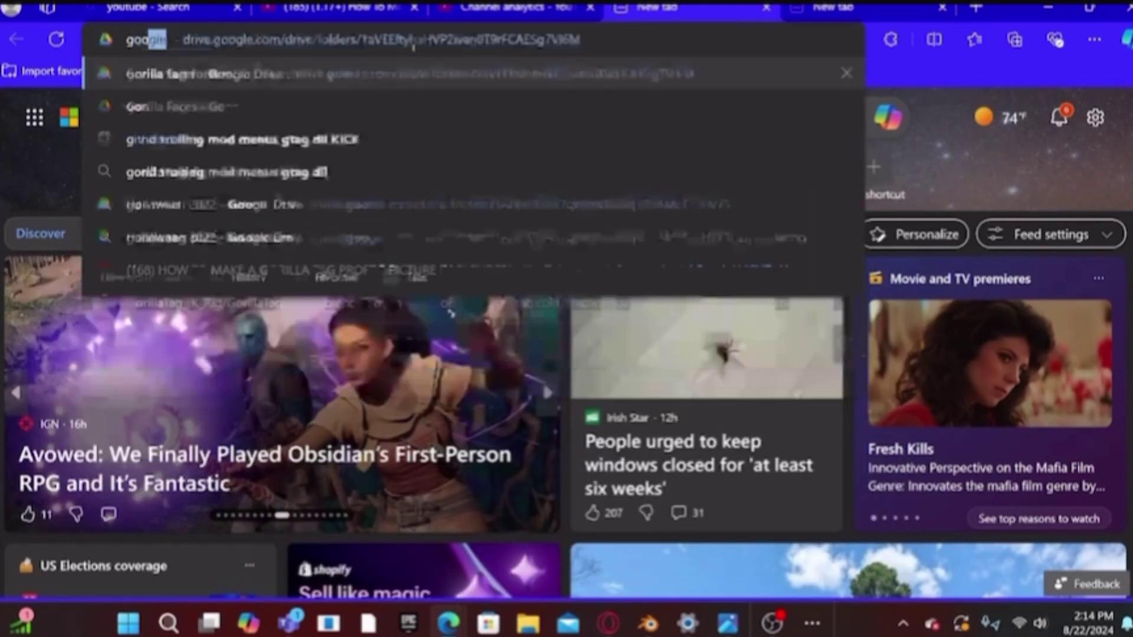
key("Return")
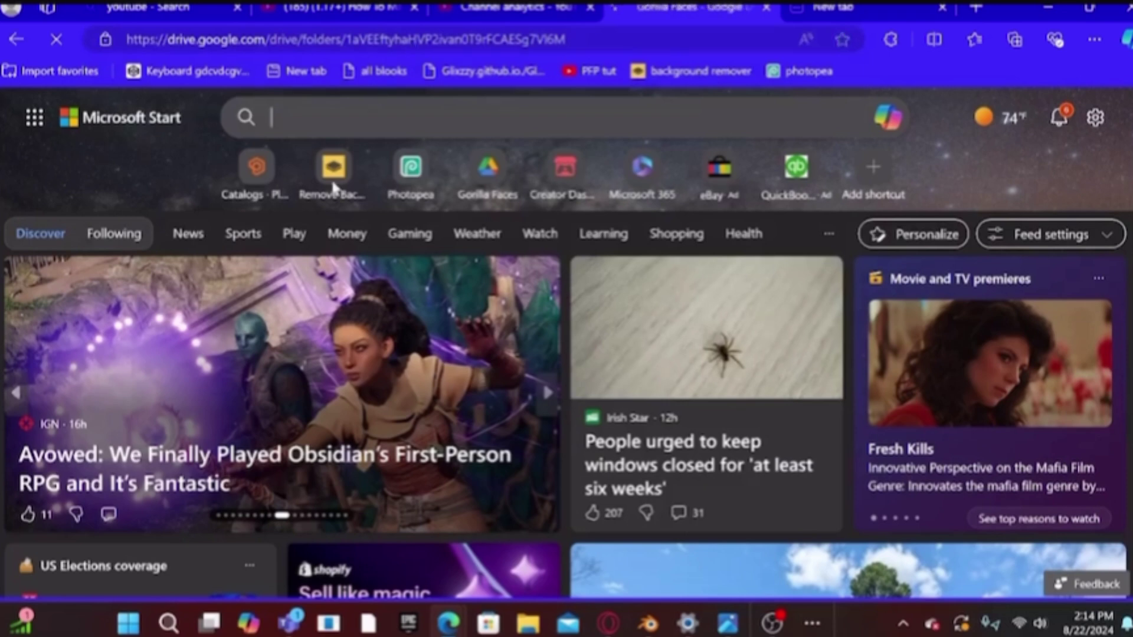
scroll(426, 381, "down", 6)
scroll(484, 476, "down", 5)
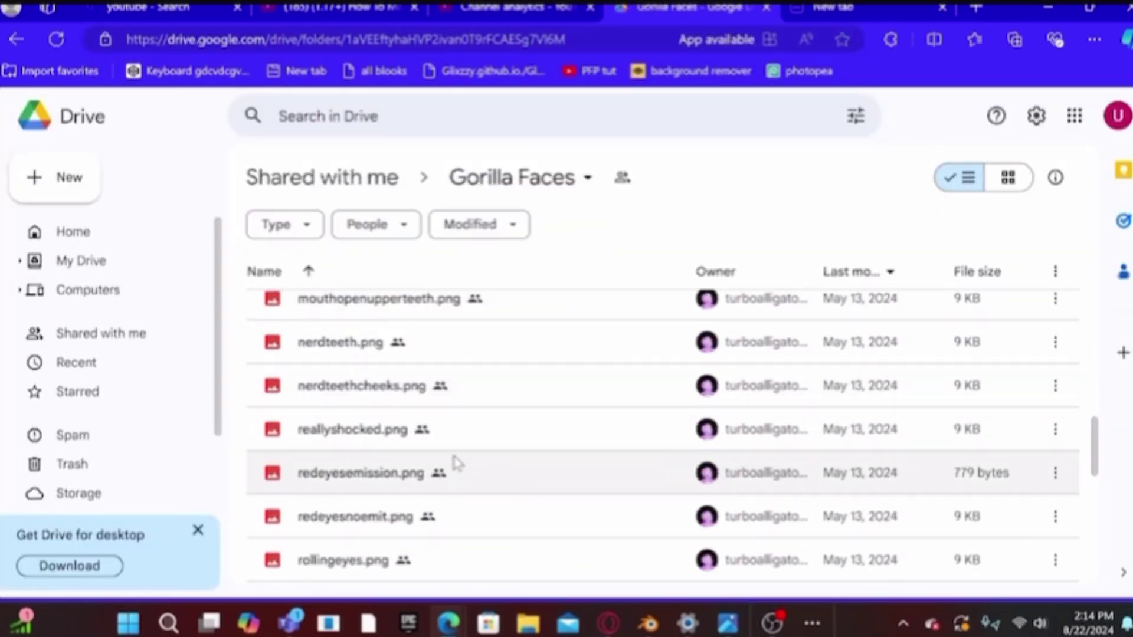
scroll(468, 449, "down", 5)
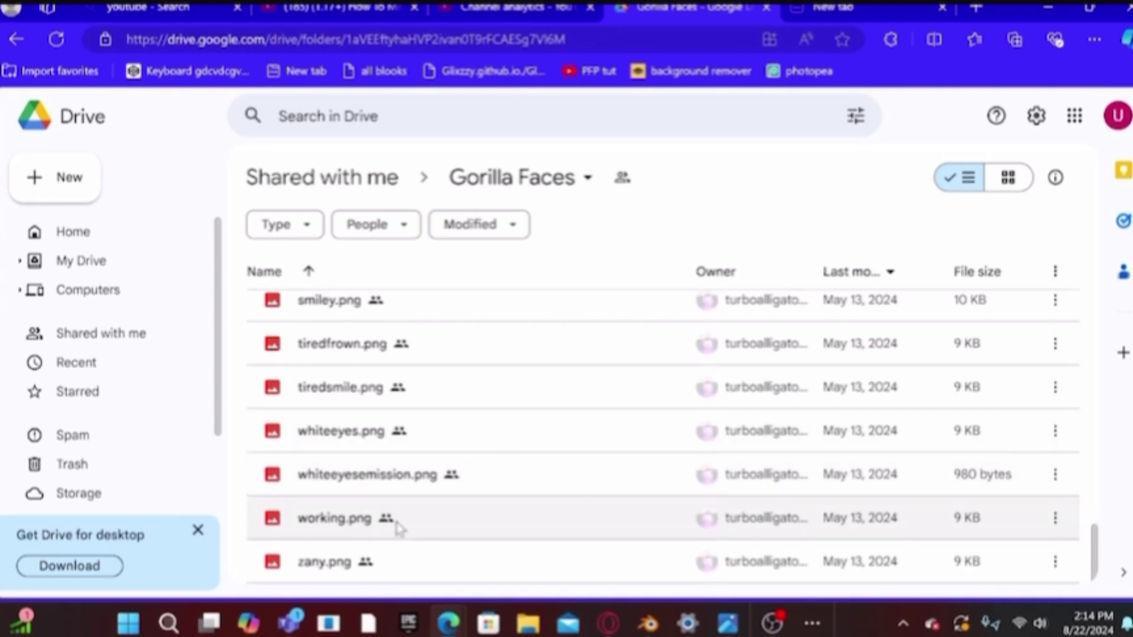
scroll(400, 503, "up", 10)
scroll(406, 503, "up", 5)
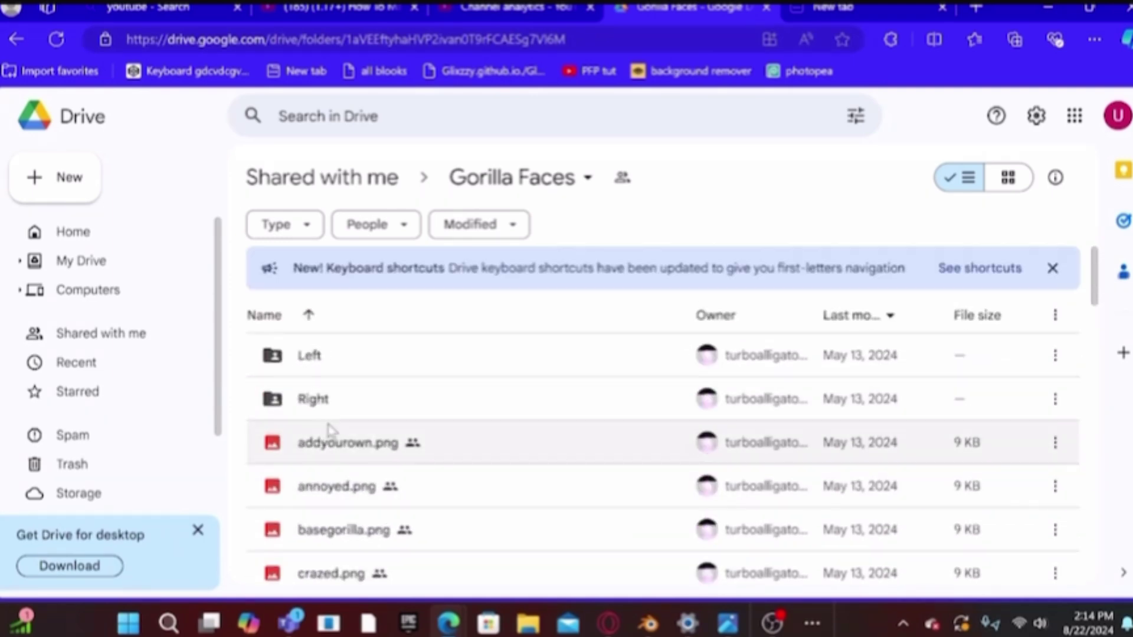
left_click(506, 13)
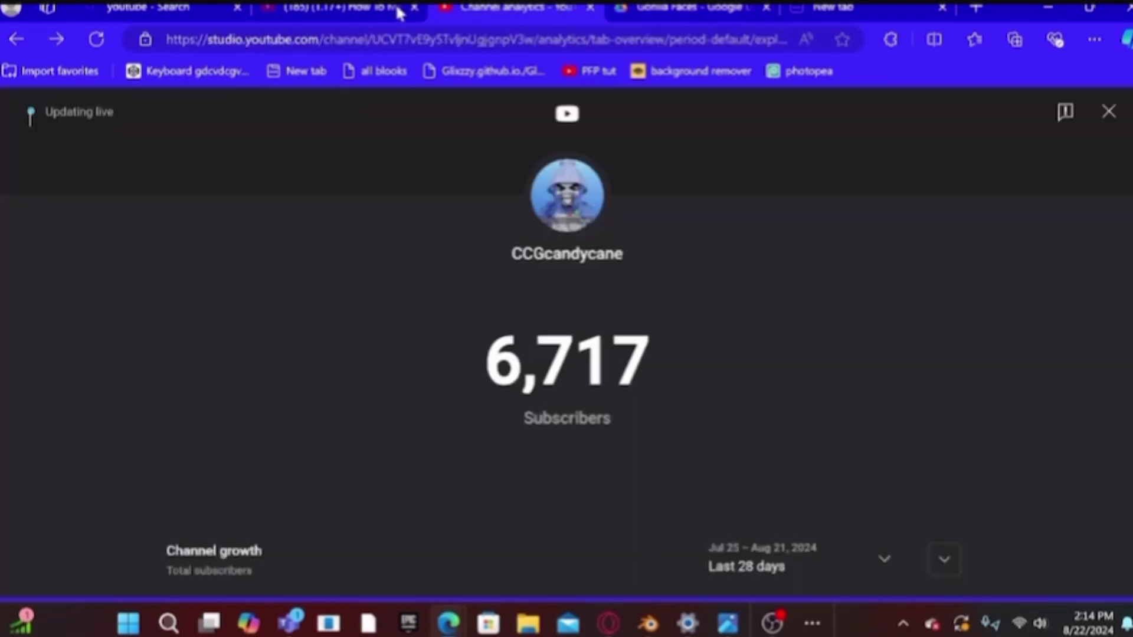
key("ctrl+Tab")
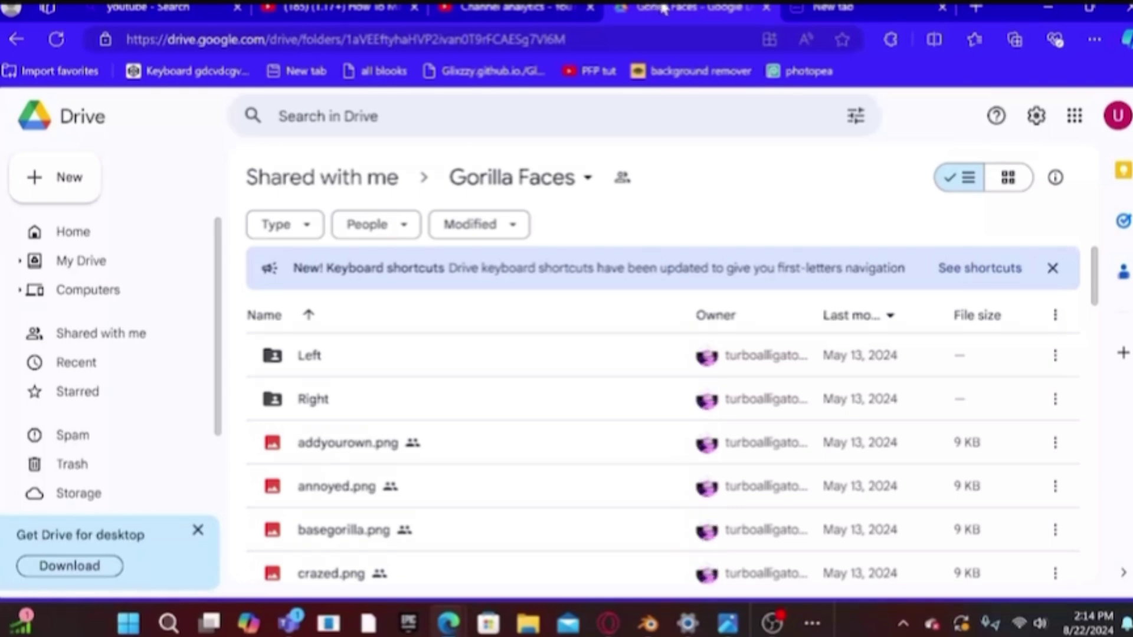
left_click(975, 8)
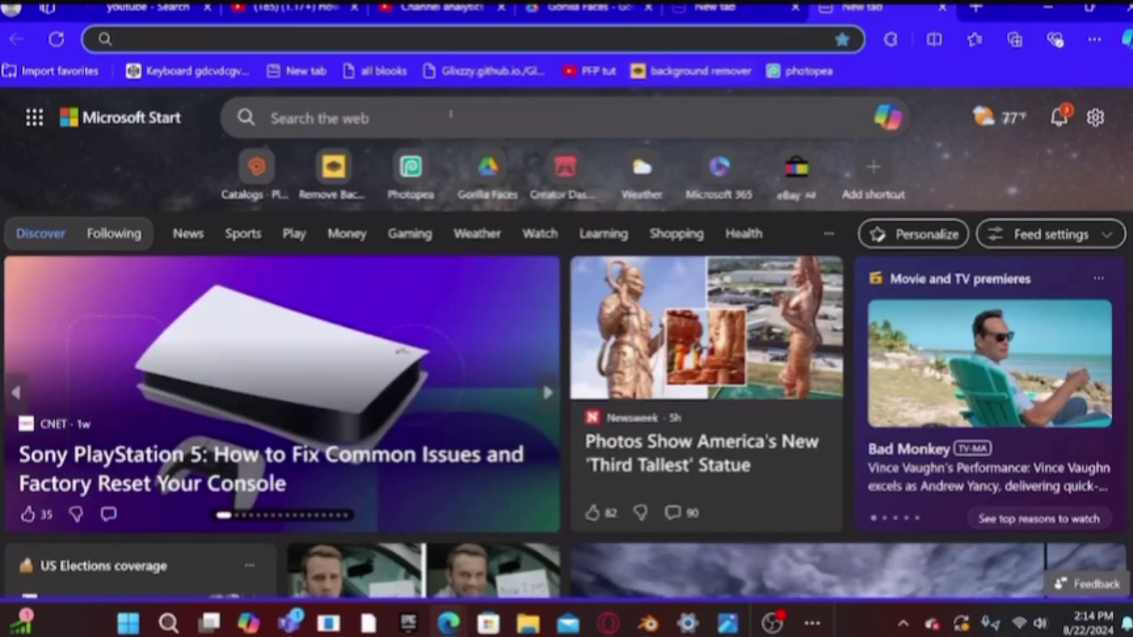
left_click(429, 124)
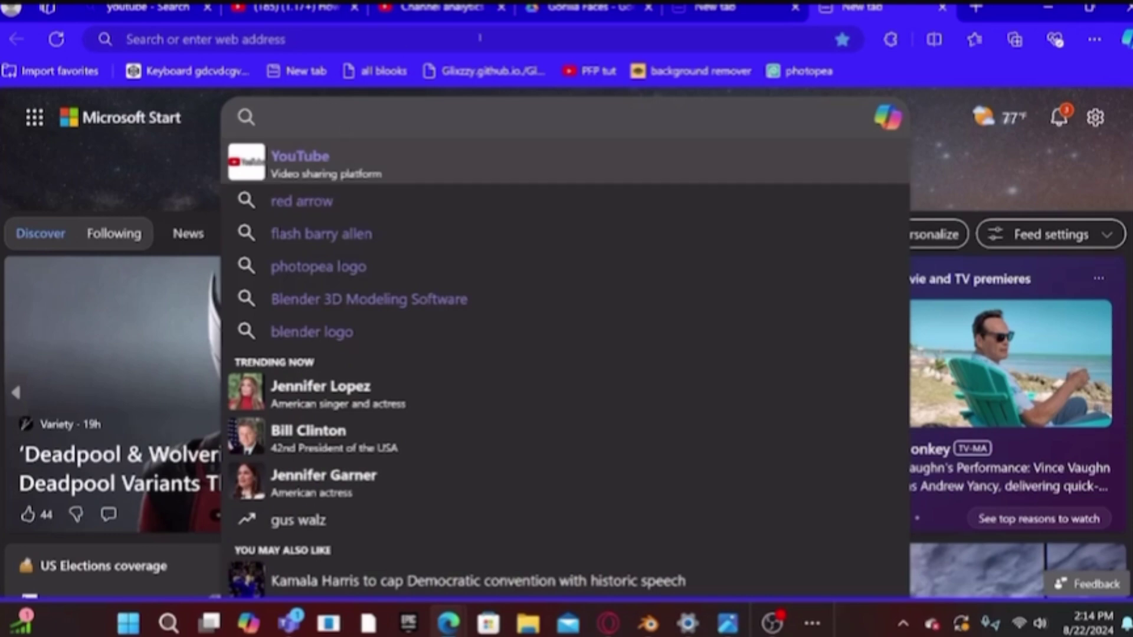
left_click(978, 10)
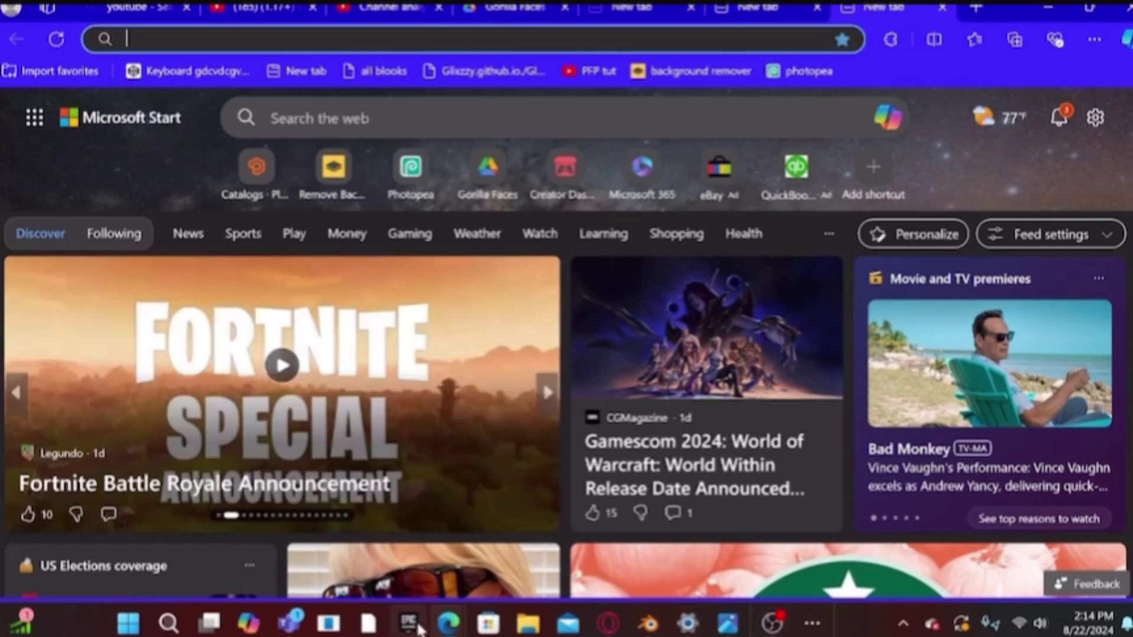
left_click(971, 8)
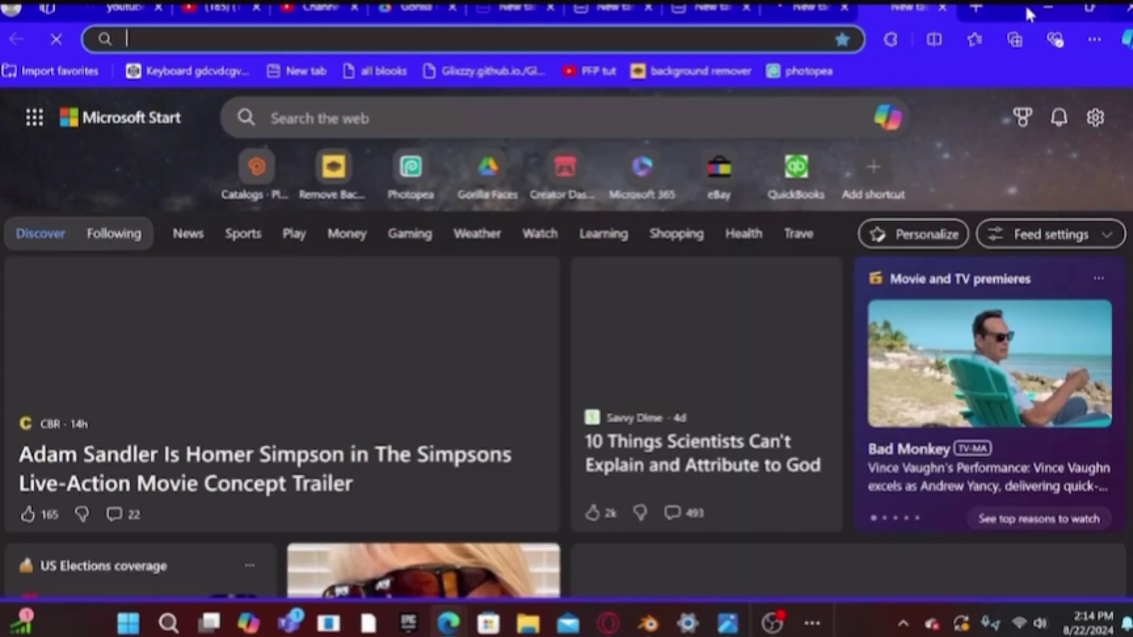
- Leave the browser, switch to Discord and open the custom-faces channel of the Squishy's Blender server
left_click(1048, 9)
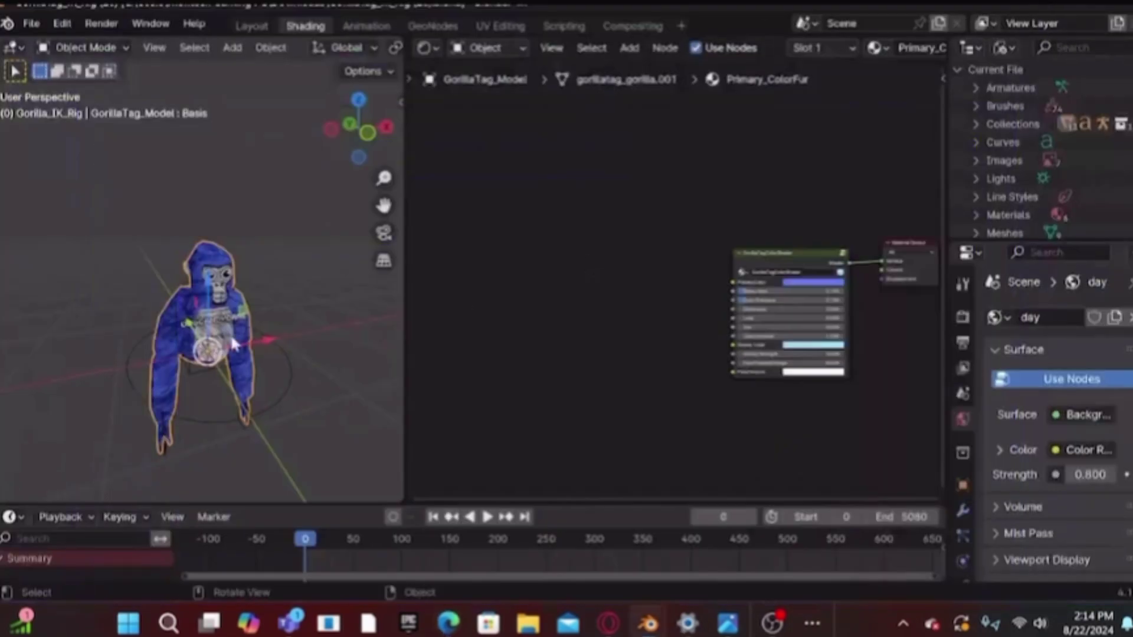
left_click(1052, 8)
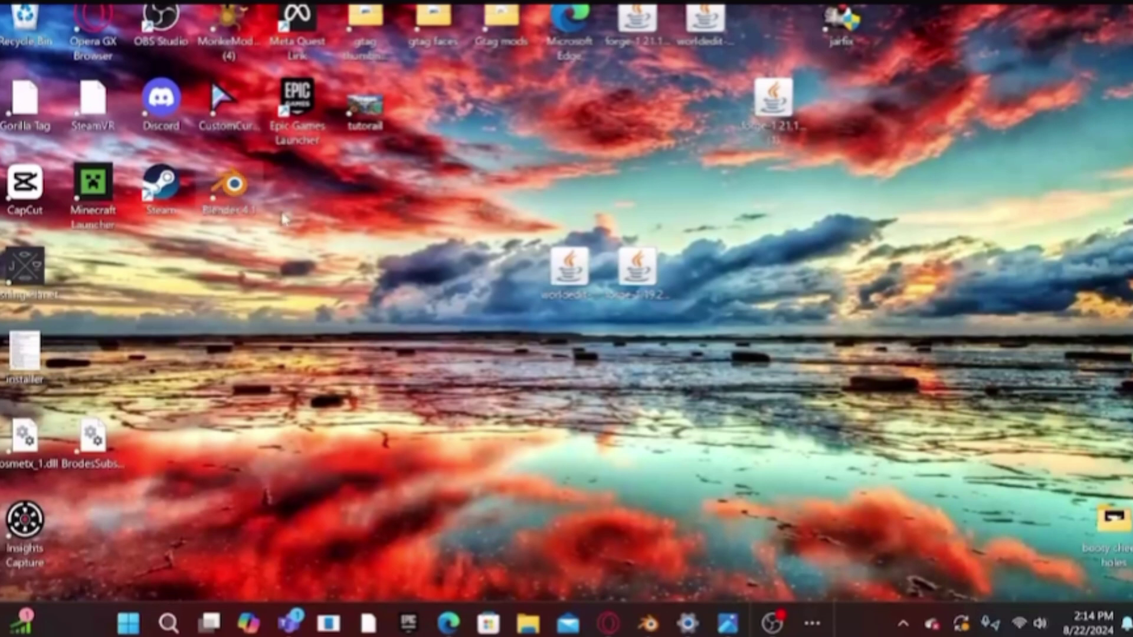
left_click(163, 118)
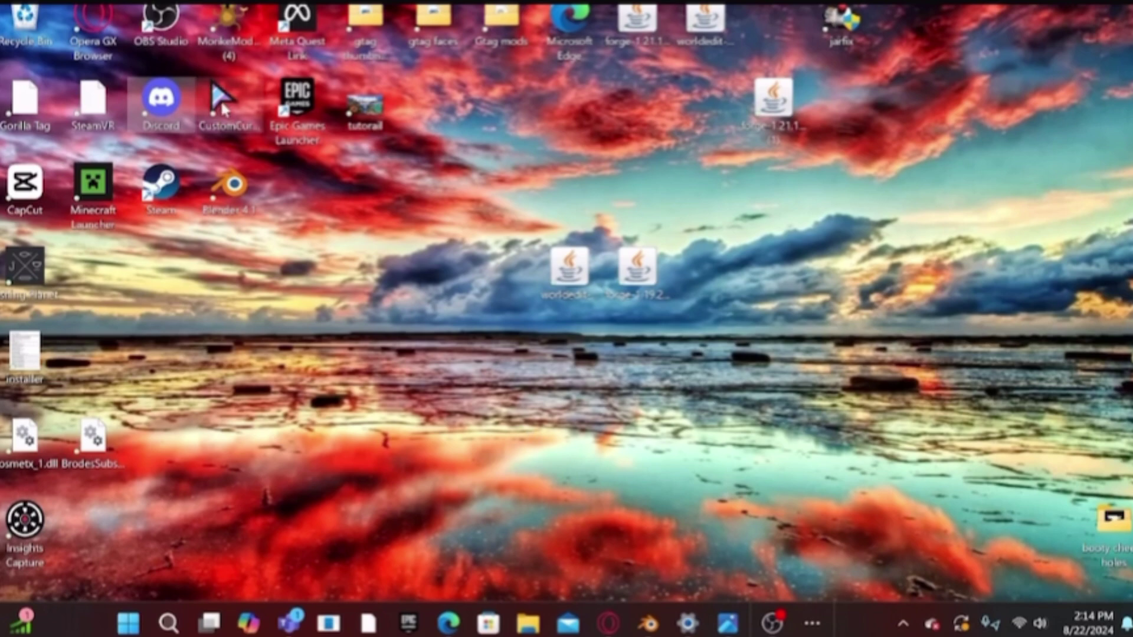
left_click(813, 623)
left_click(775, 568)
left_click(582, 381)
scroll(24, 384, "down", 10)
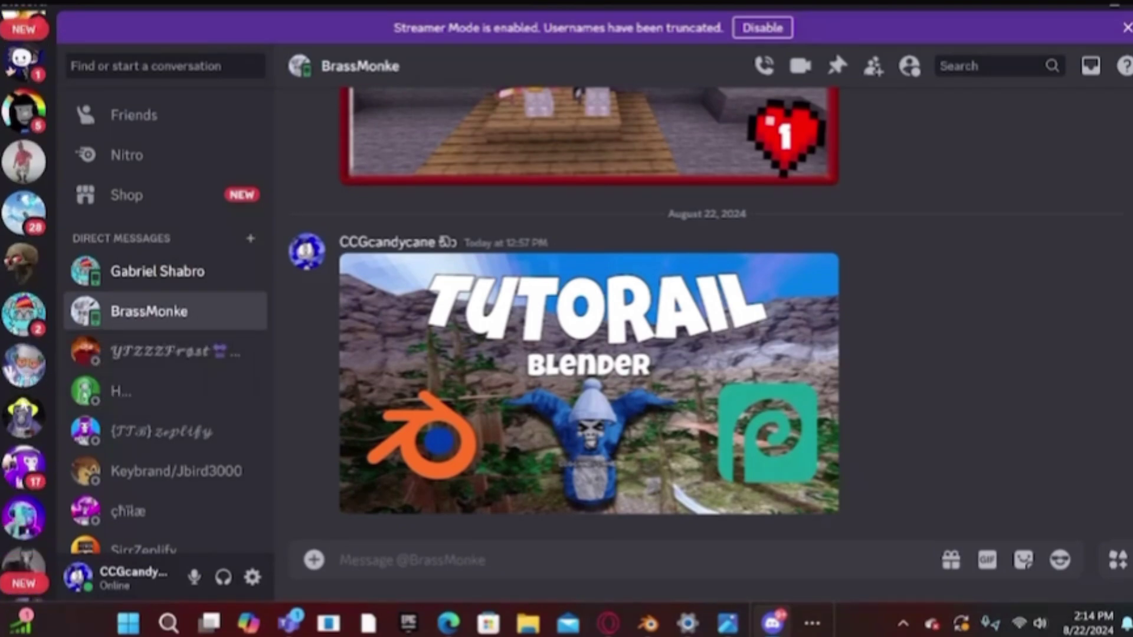
left_click(23, 467)
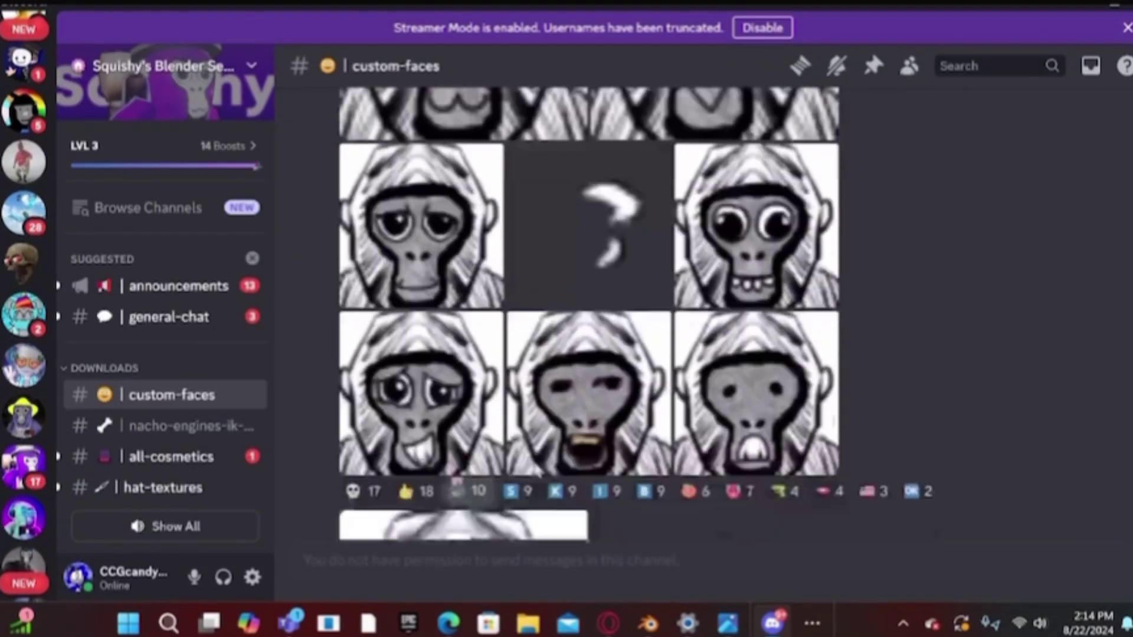
- Browse the gorilla face images in the custom-faces channel and preview the grinning face with squeezed-shut eyes
scroll(584, 432, "down", 5)
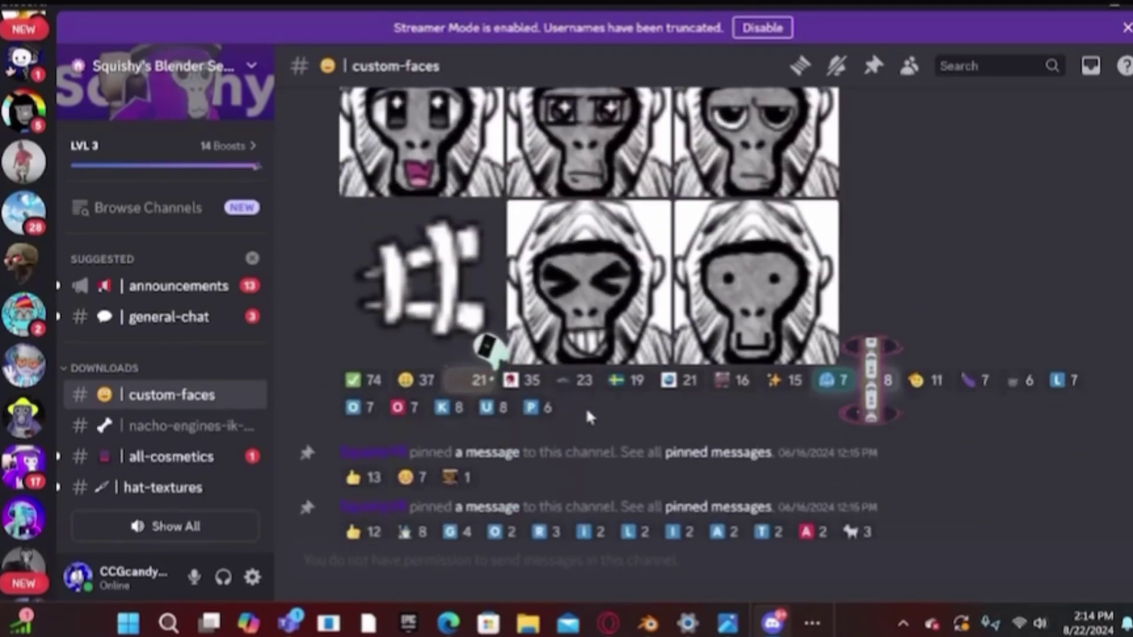
left_click(656, 340)
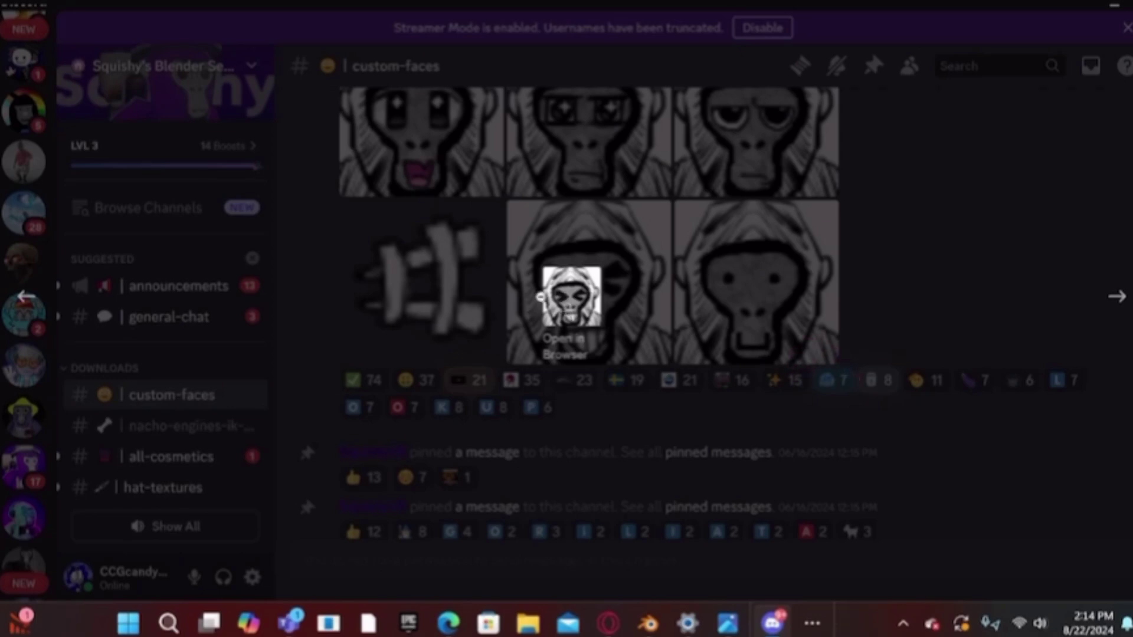
left_click(651, 325)
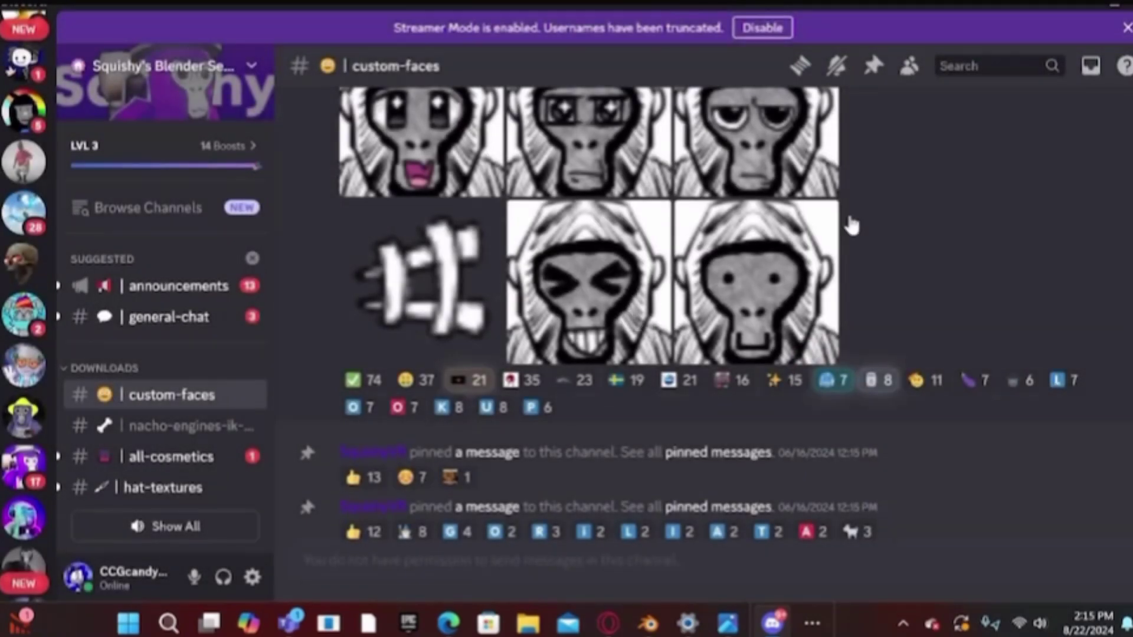
left_click(1127, 27)
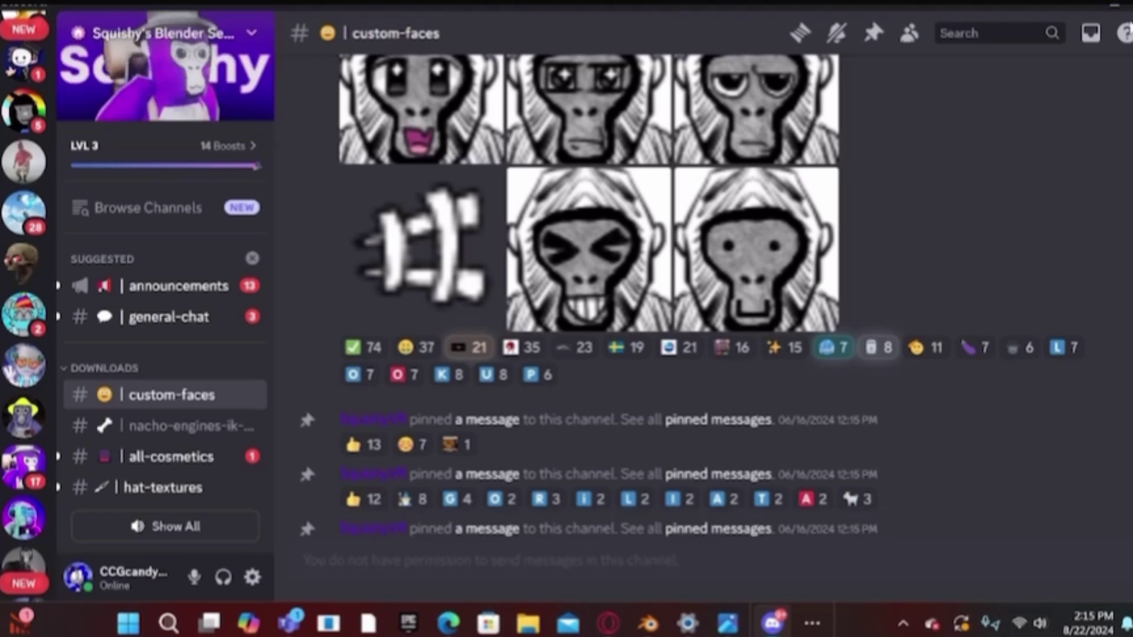
scroll(655, 269, "up", 6)
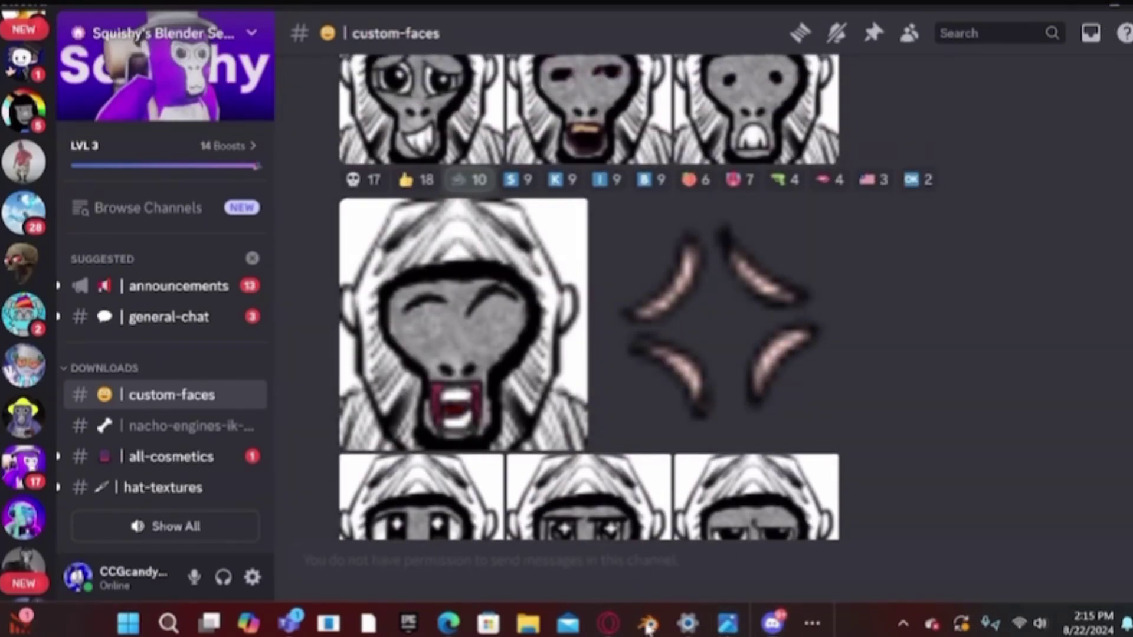
- Switch back to Blender and open the Downloads folder in a File Explorer window in front of it
mouse_move(648, 611)
left_click(991, 536)
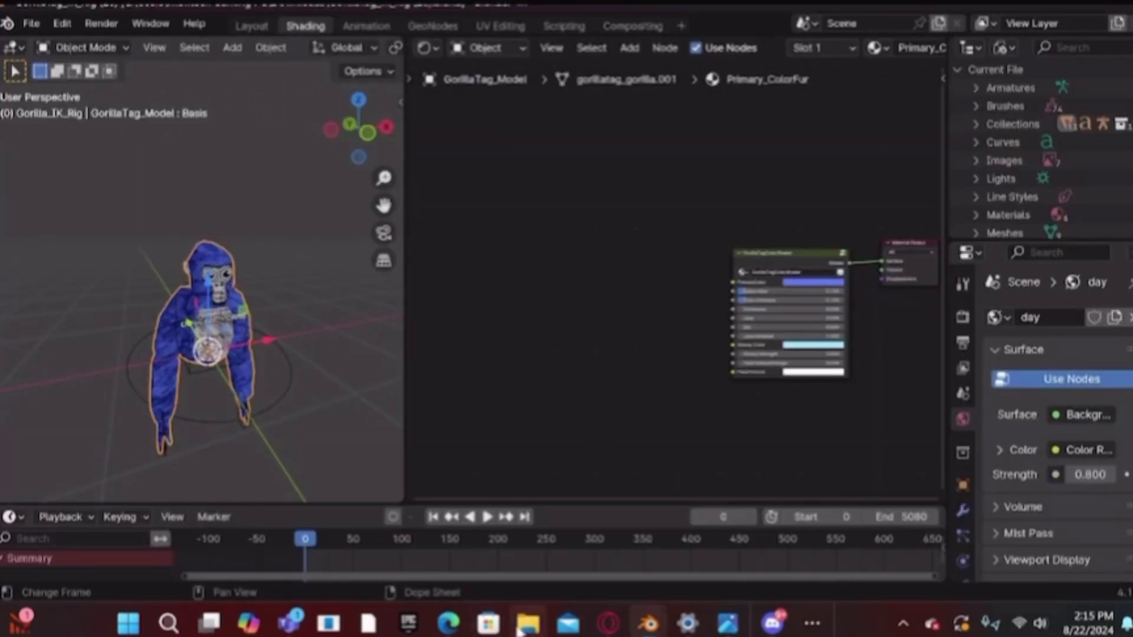
key("super+e")
left_click_drag(751, 126, 390, 100)
left_click(118, 432)
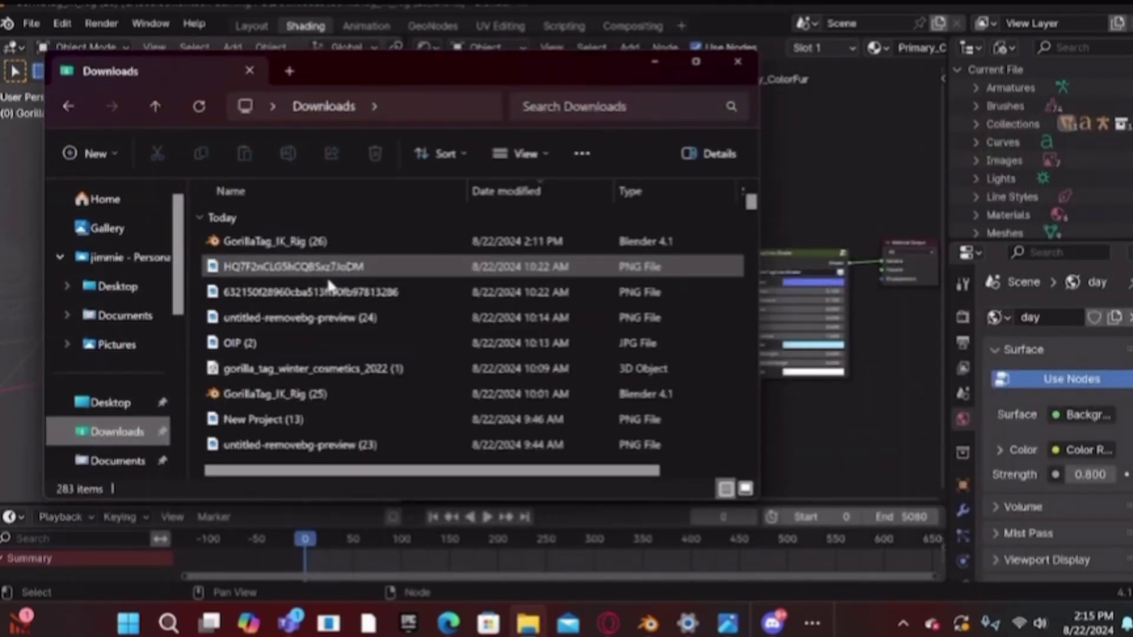
- Find the cheerful PNG in Downloads and add it to the Primary_ColorFur shader nodes as an image texture
scroll(330, 313, "down", 3)
scroll(331, 312, "down", 8)
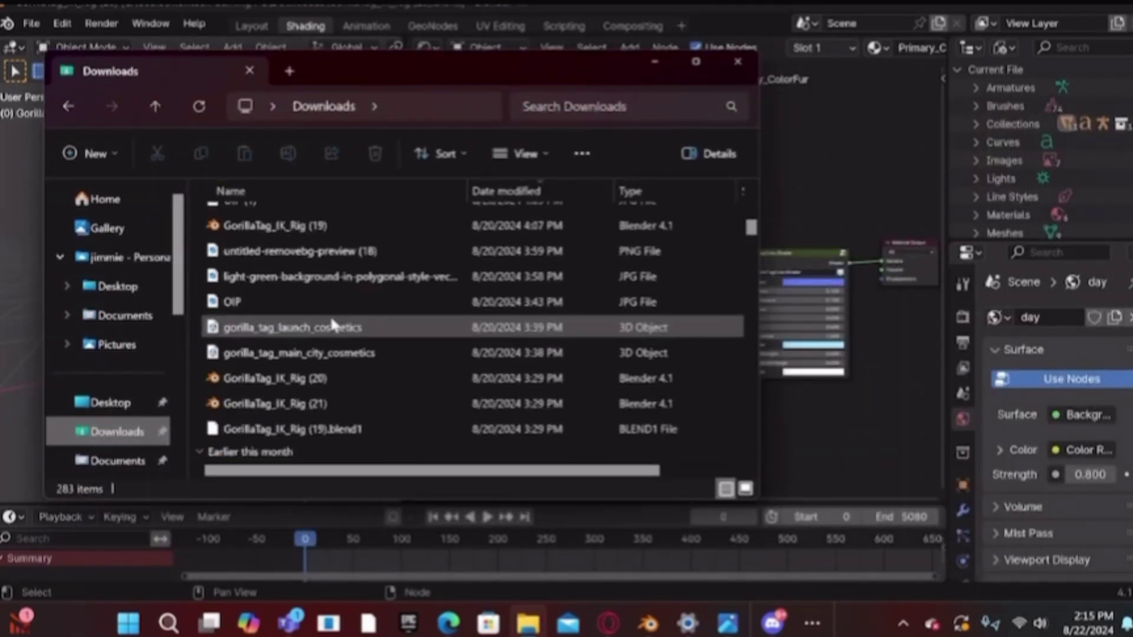
scroll(321, 333, "down", 15)
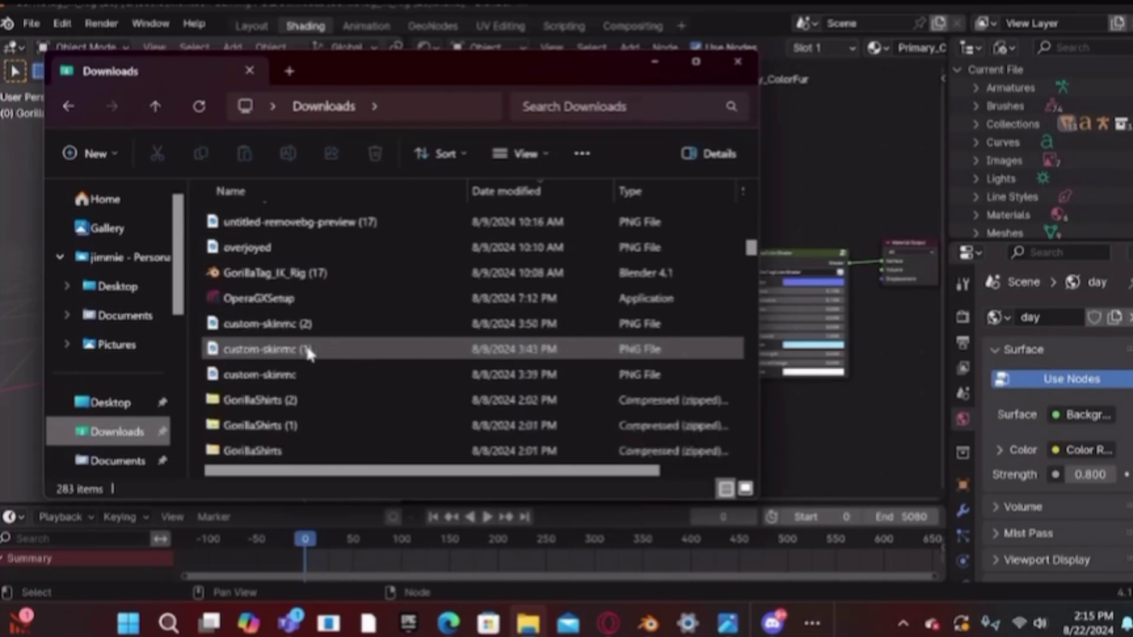
scroll(306, 345, "down", 5)
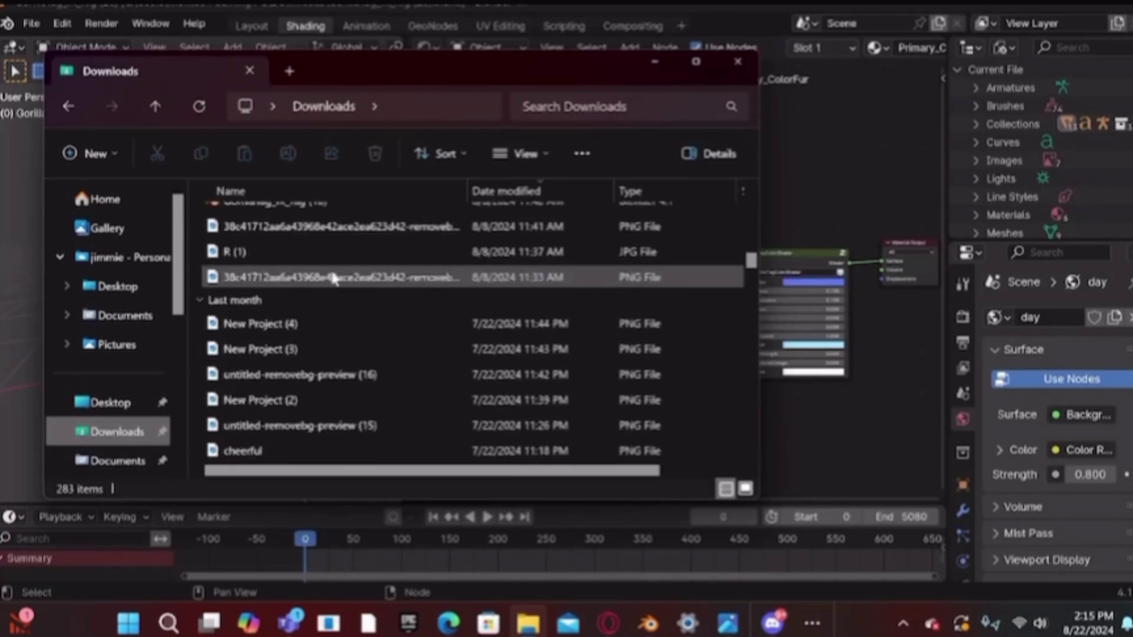
scroll(255, 373, "down", 1)
left_click_drag(280, 364, 401, 412)
left_click_drag(334, 374, 765, 130)
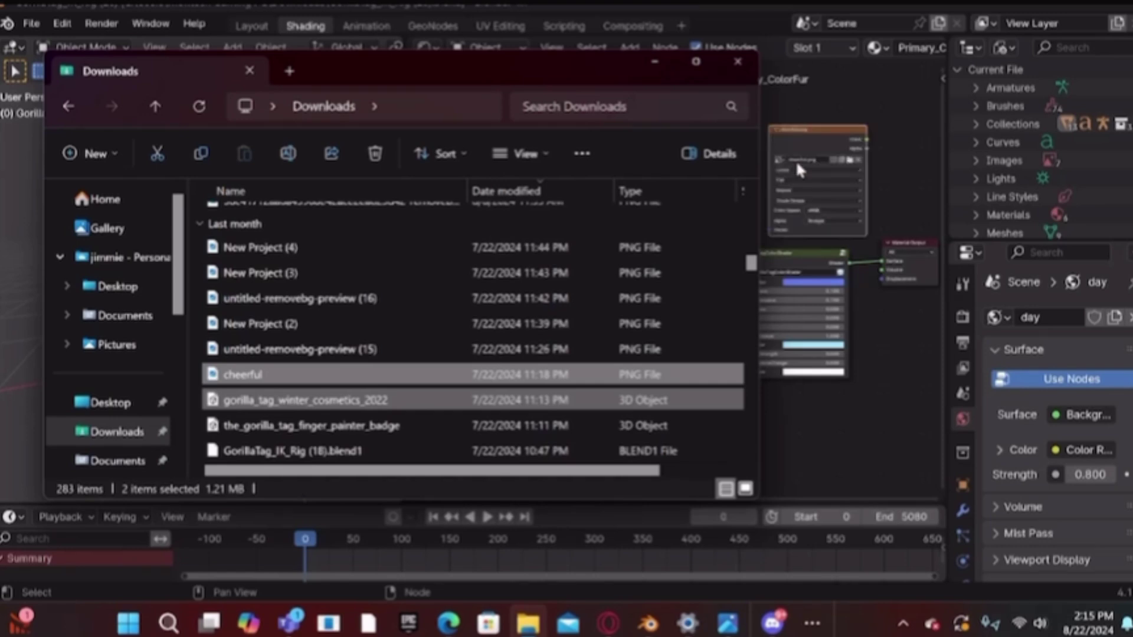
- Close File Explorer, place the cheerful image node before the gorilla shader node and connect its Color output to the face texture input
left_click(738, 69)
left_click_drag(844, 177, 603, 276)
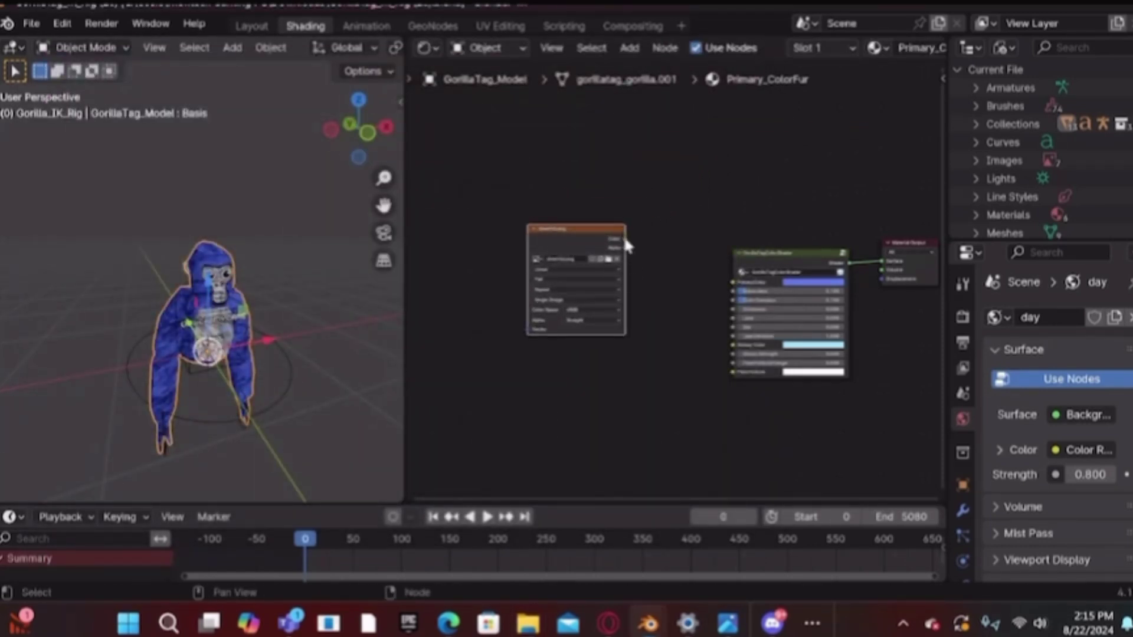
left_click_drag(624, 239, 733, 374)
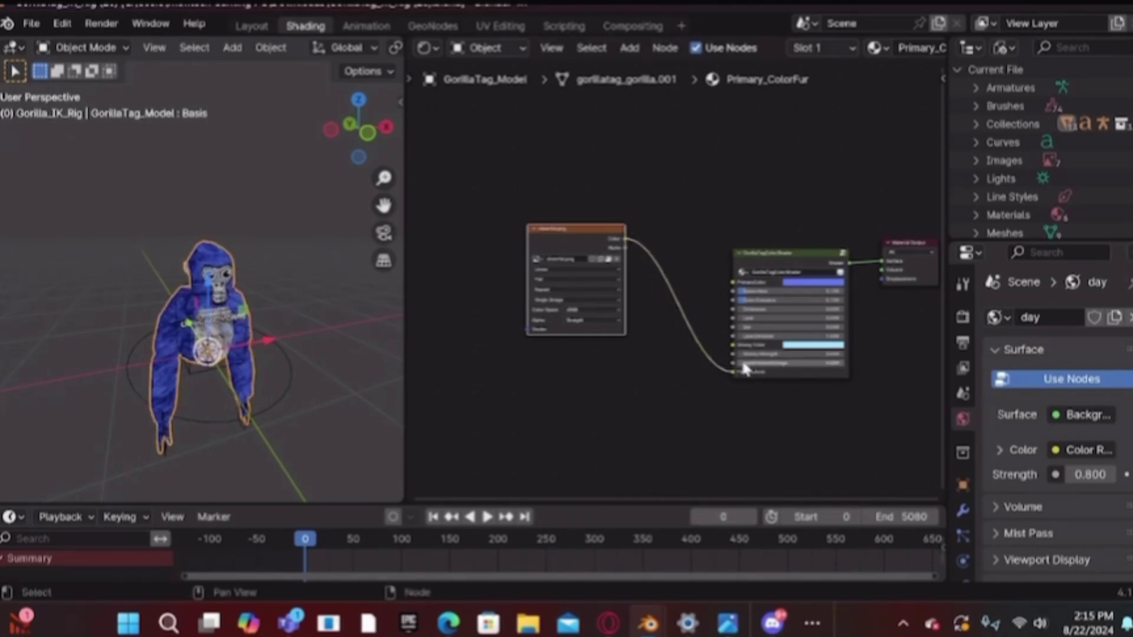
- Set the cheerful texture's interpolation to Closest and raise the slider just above the shader's face texture input to its maximum
left_click(542, 266)
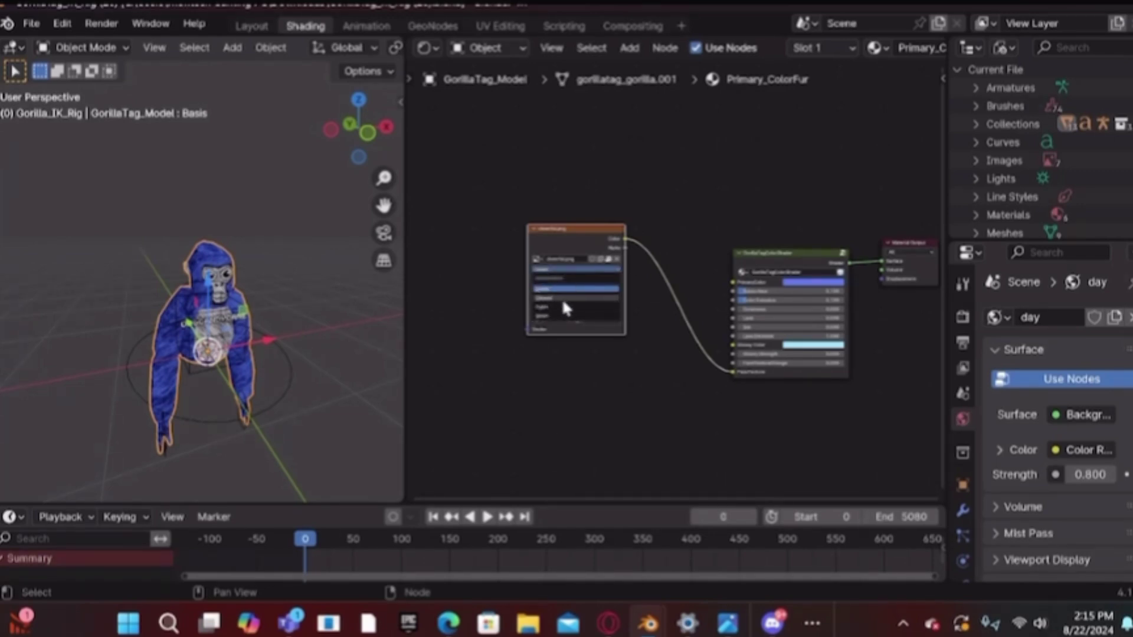
left_click(563, 298)
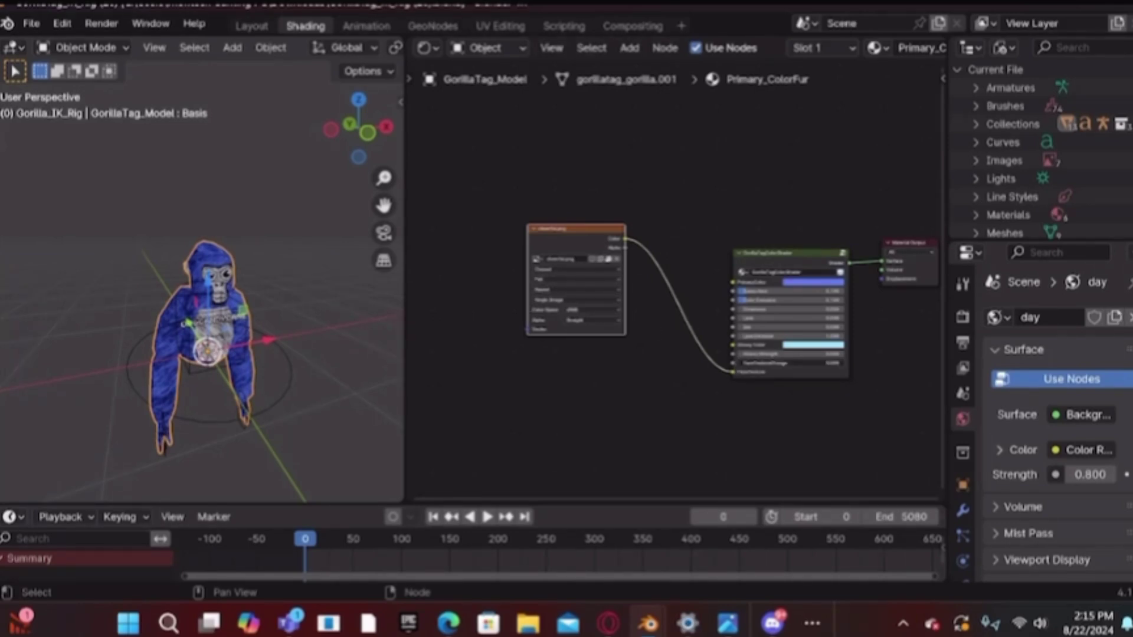
left_click_drag(768, 363, 845, 365)
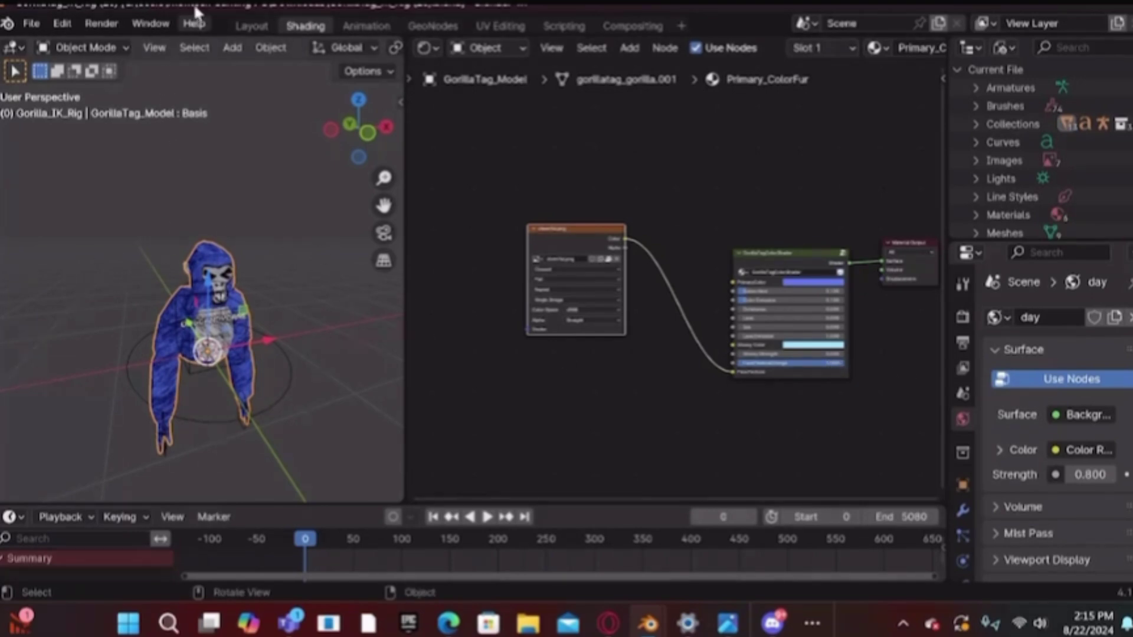
- Switch to the Layout workspace, select the GorillaTag_IK_Rig armature and put it in Pose Mode
left_click(248, 25)
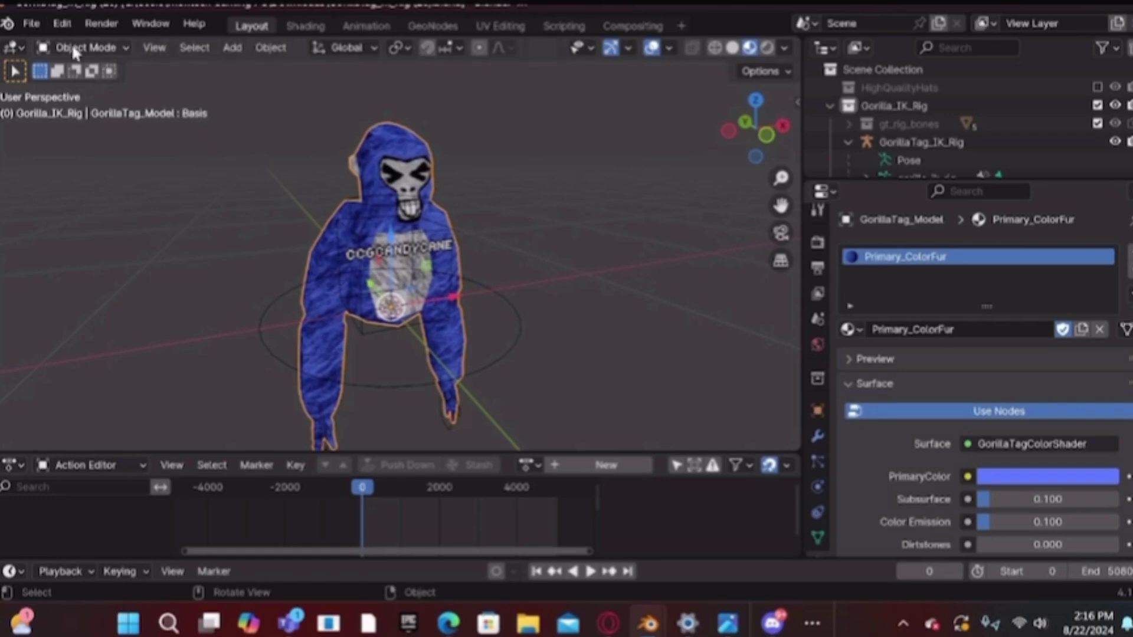
left_click(365, 339)
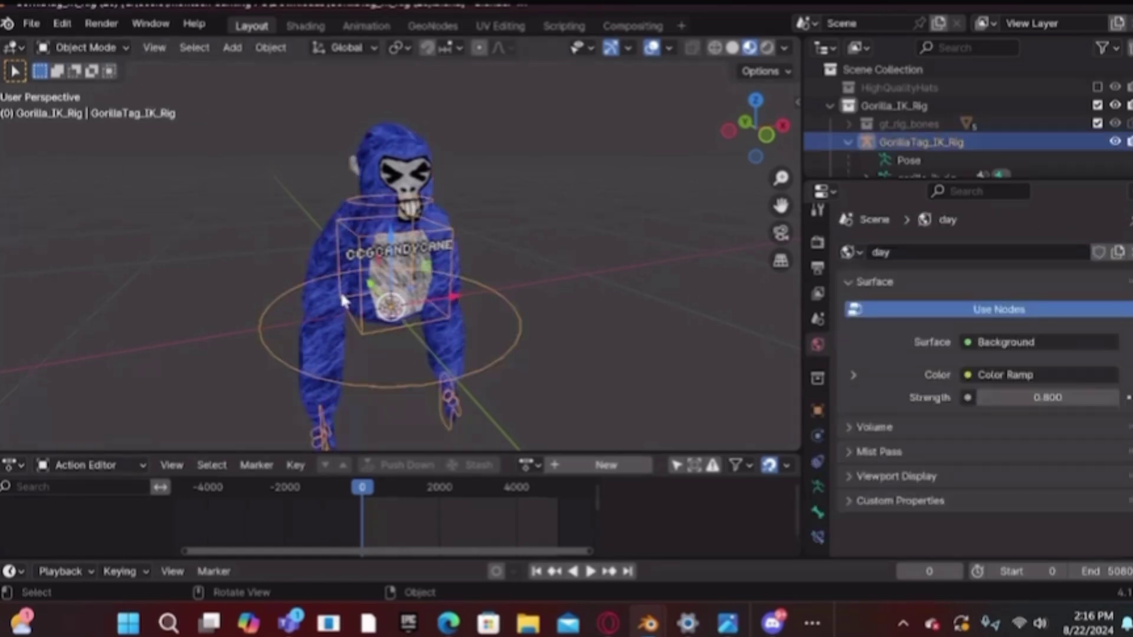
left_click(100, 47)
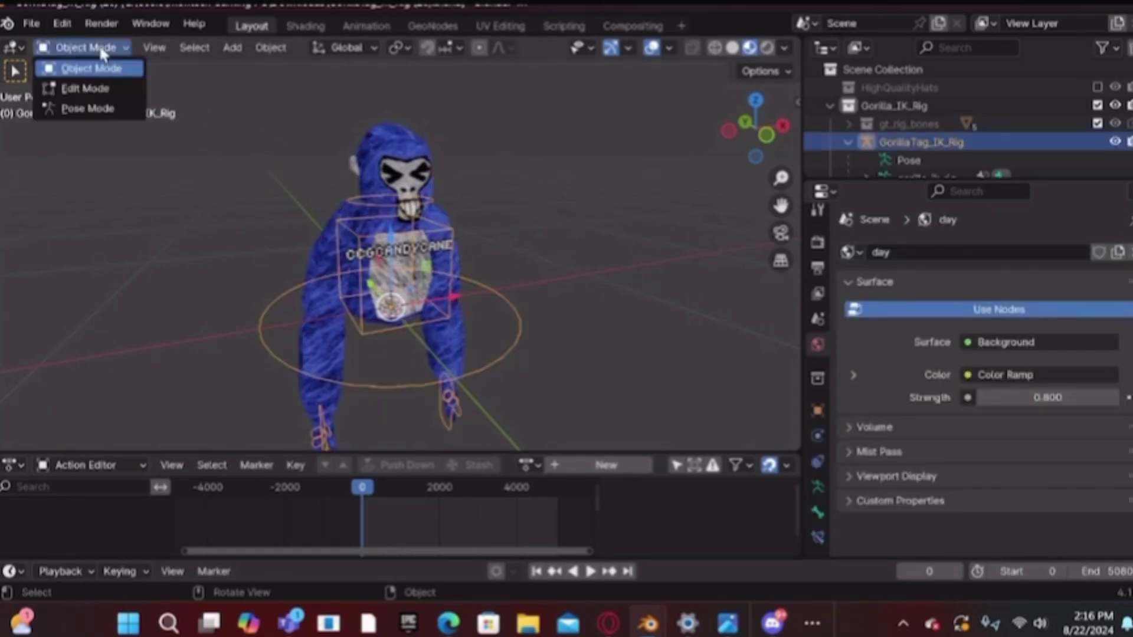
left_click(102, 111)
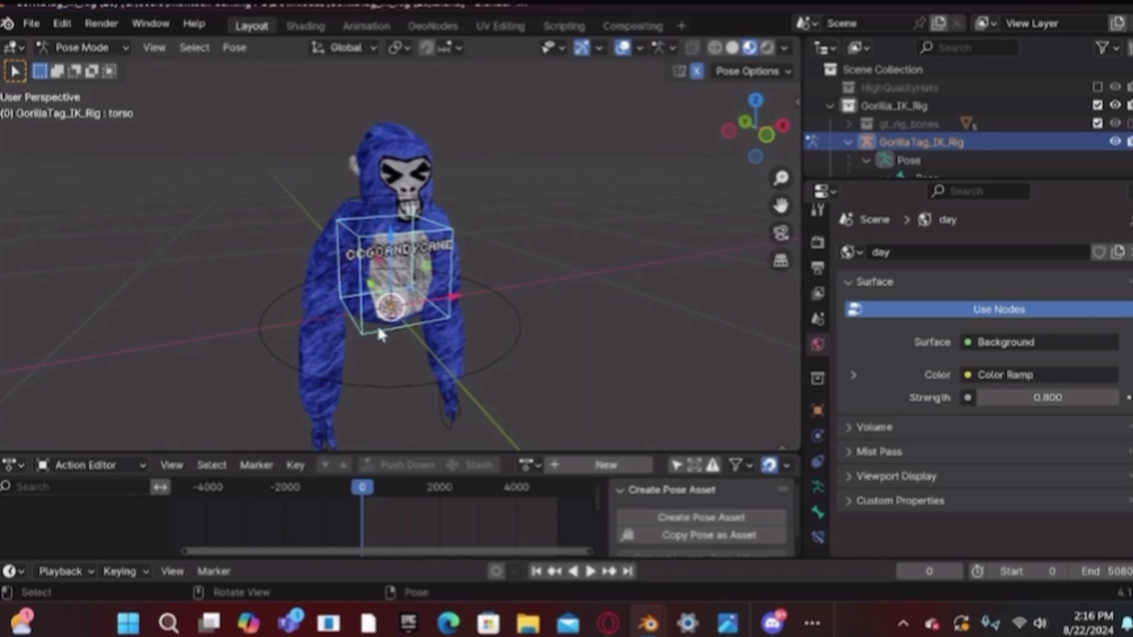
- Move the right hand controller up to about the top of the gorilla's head and outward, so the mirrored arms are raised
left_click(321, 420)
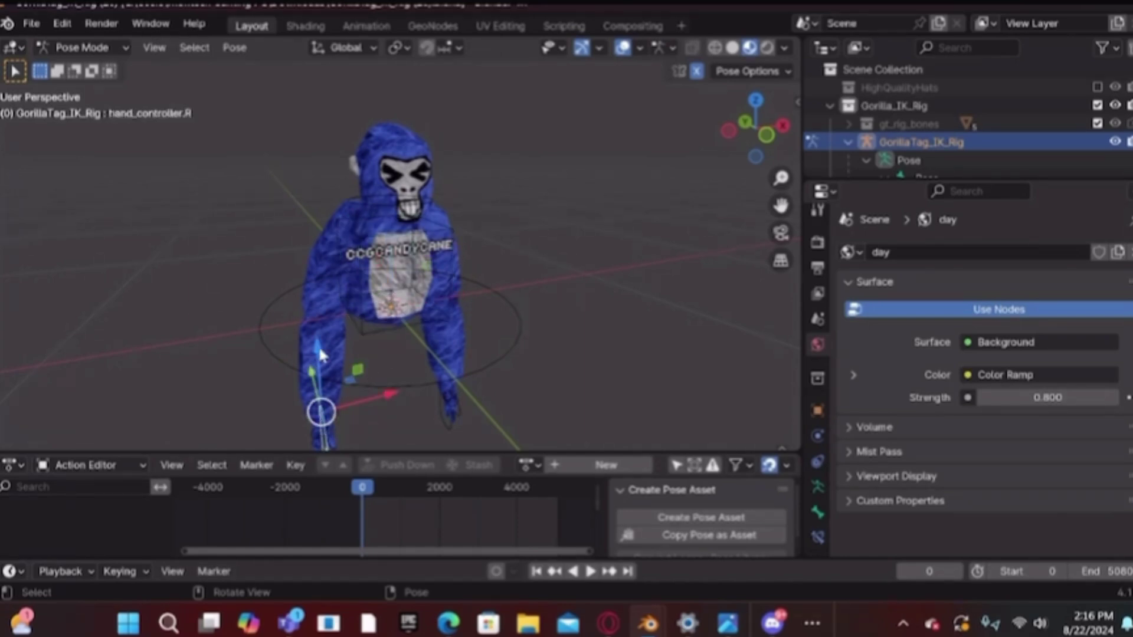
left_click_drag(316, 345, 355, 42)
left_click_drag(375, 119, 321, 122)
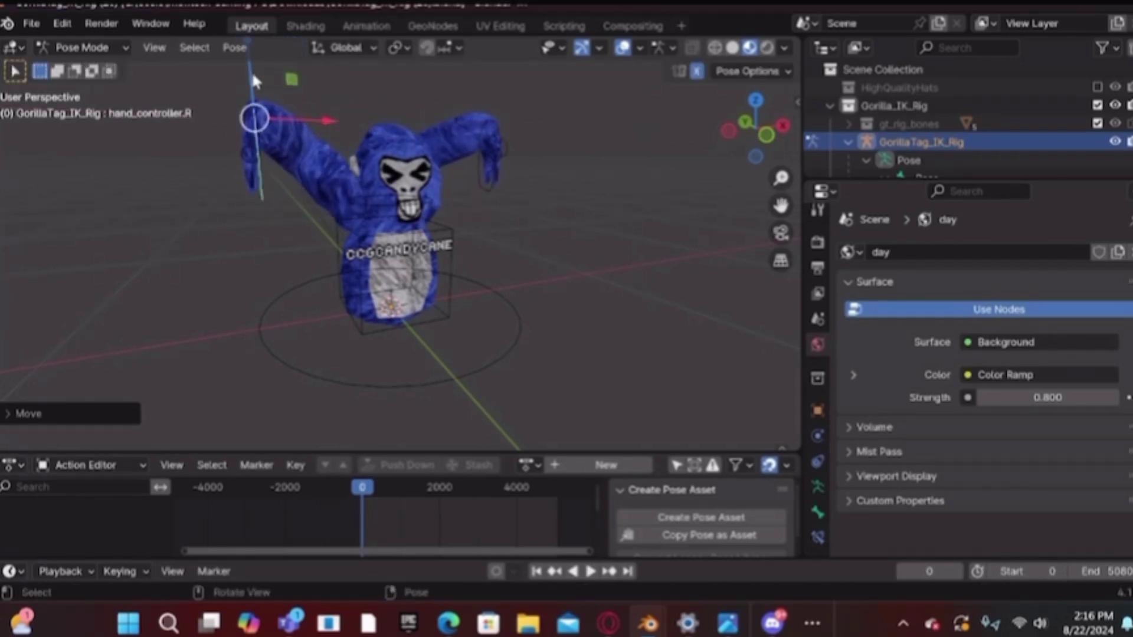
left_click_drag(249, 77, 254, 94)
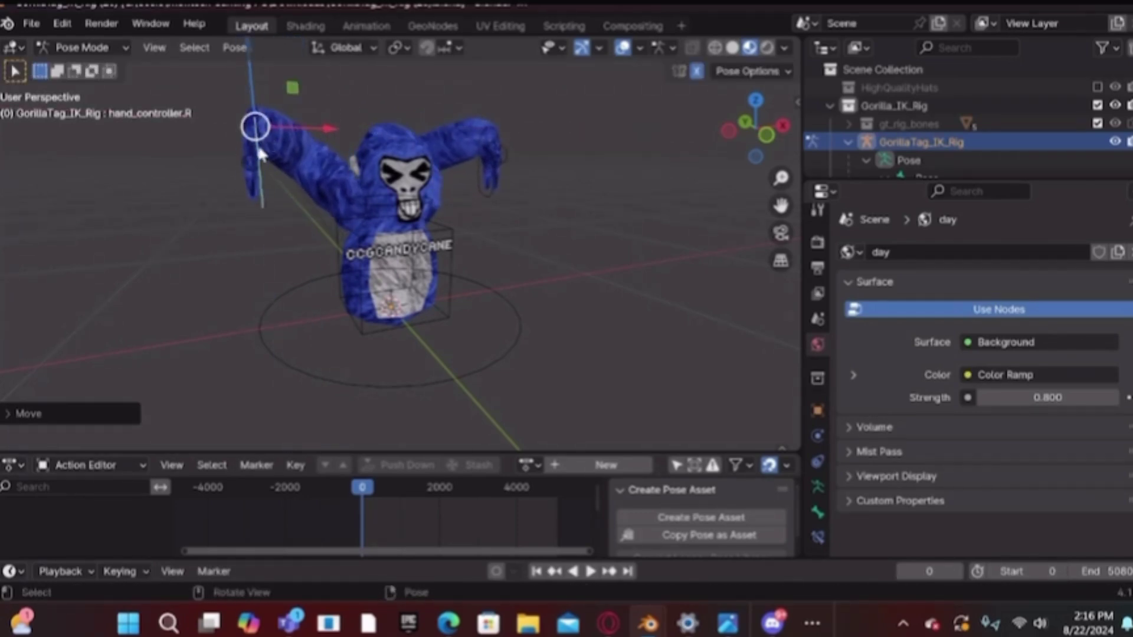
- Show the viewport tools and rotate the right hand controller with the Rotate tool until the gorilla's hands point outward, roughly horizontal
key("t")
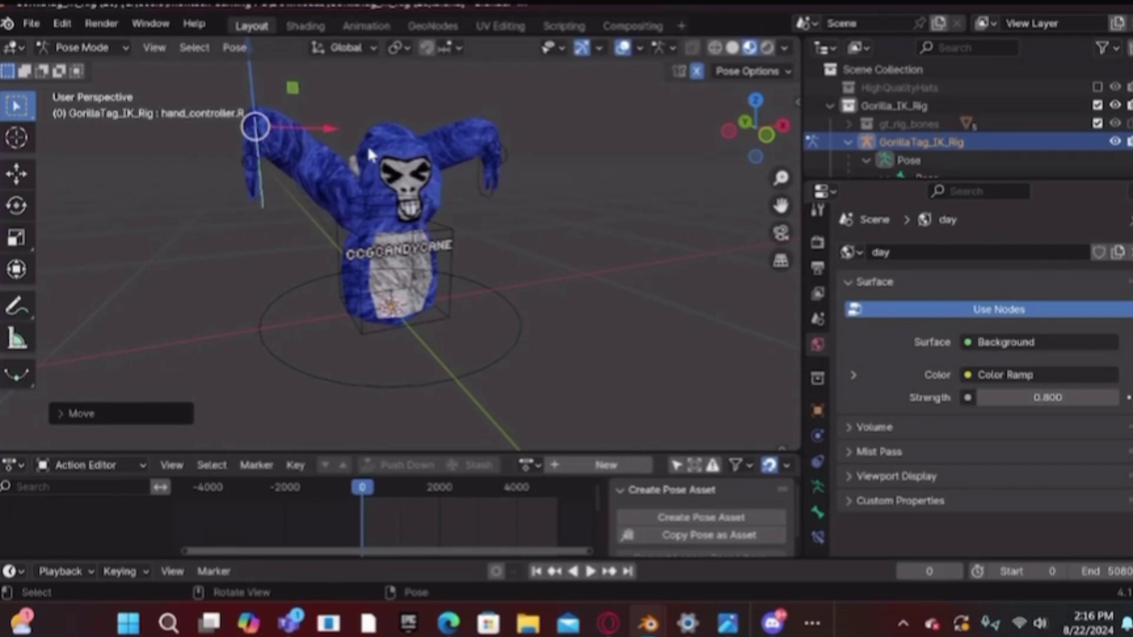
left_click(16, 205)
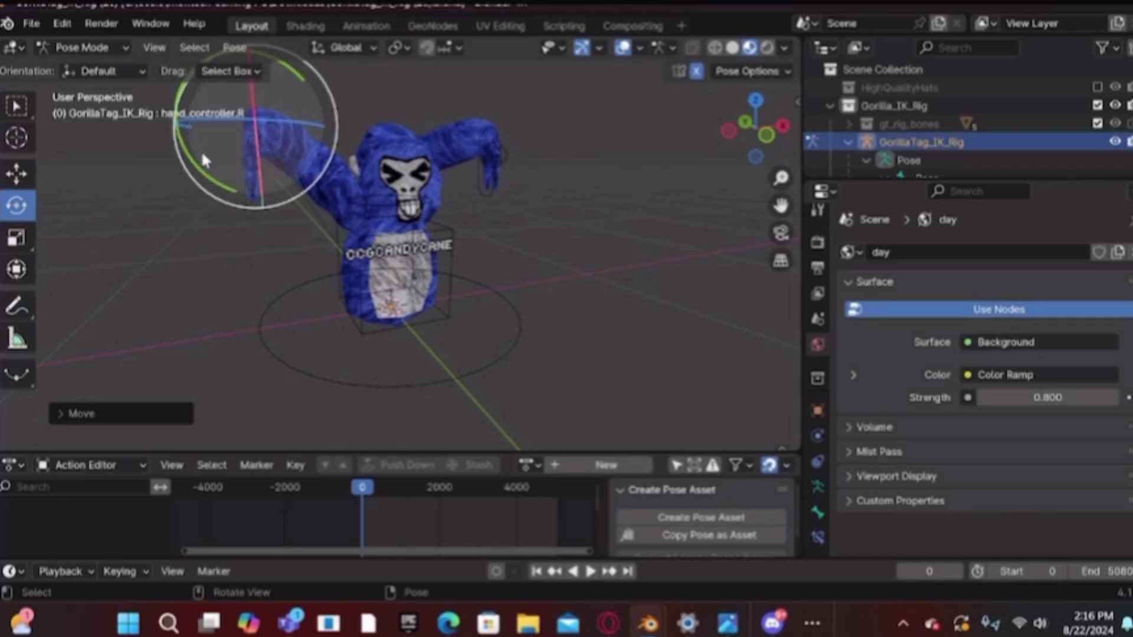
left_click_drag(198, 175, 179, 125)
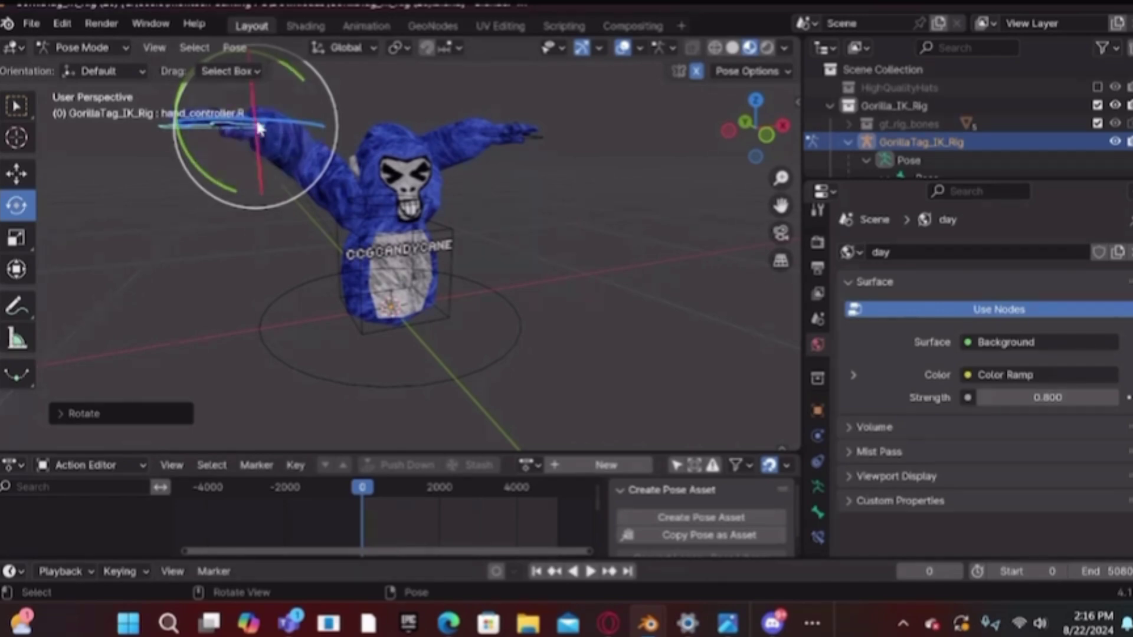
mouse_move(255, 130)
left_mouse_down()
mouse_move(245, 157)
mouse_move(230, 72)
mouse_move(233, 422)
mouse_move(248, 202)
mouse_move(254, 240)
mouse_move(267, 175)
mouse_move(256, 151)
mouse_move(246, 154)
mouse_move(241, 103)
mouse_move(239, 168)
mouse_move(257, 168)
mouse_move(278, 254)
mouse_move(253, 104)
mouse_move(254, 183)
mouse_move(248, 127)
mouse_move(259, 97)
mouse_move(251, 118)
left_mouse_up()
left_click_drag(778, 144, 758, 141)
left_click_drag(287, 129, 239, 164)
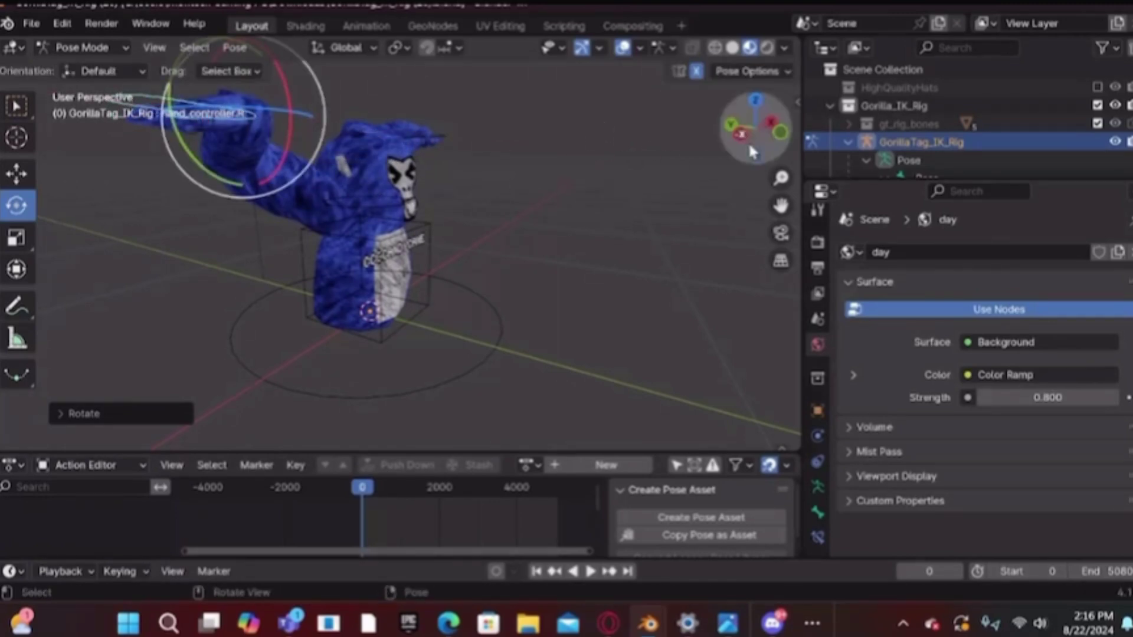
left_click_drag(758, 130, 625, 264)
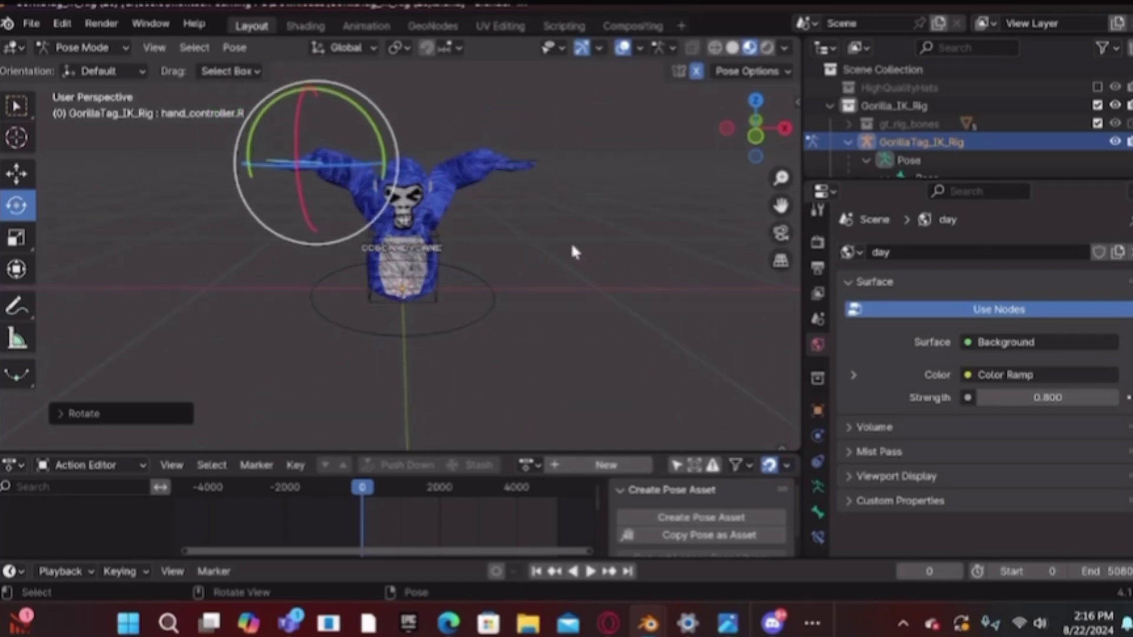
- Turn off X-axis pose mirroring and move the left hand controller slightly inward along the X axis with the Move tool
left_click(696, 71)
left_click(531, 163)
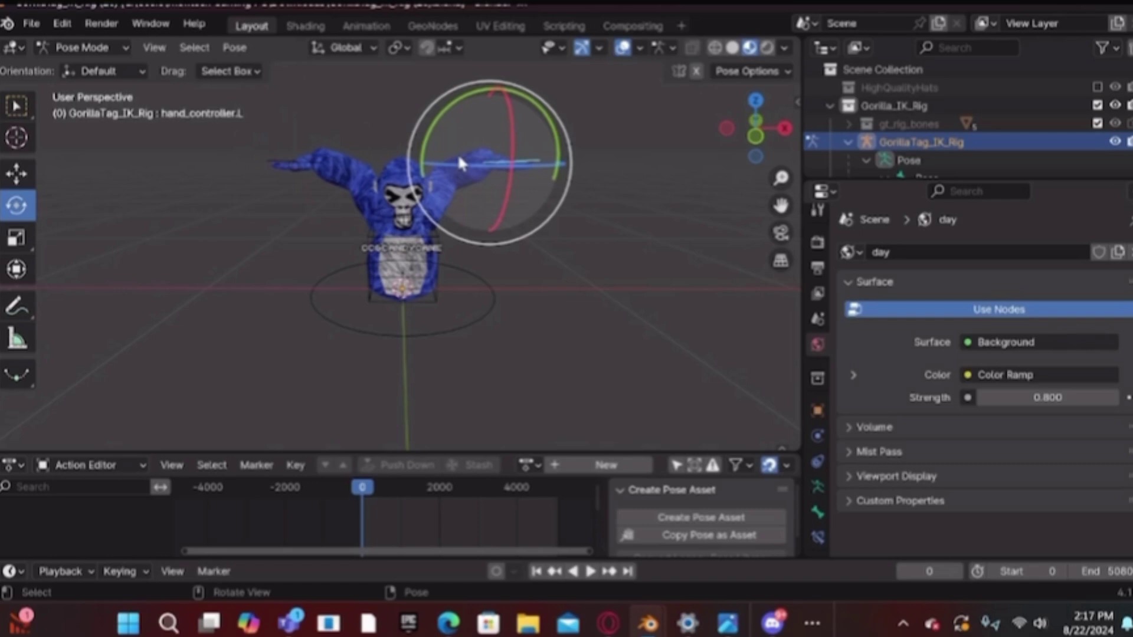
left_click(16, 174)
mouse_move(568, 162)
left_mouse_down()
mouse_move(607, 165)
mouse_move(556, 165)
left_mouse_up()
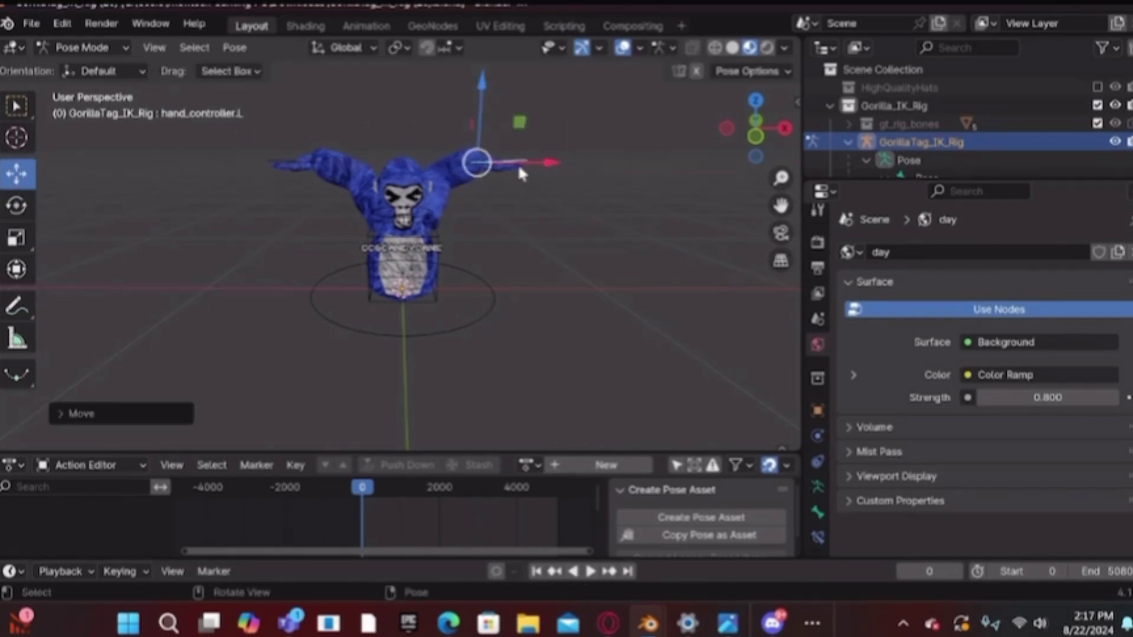
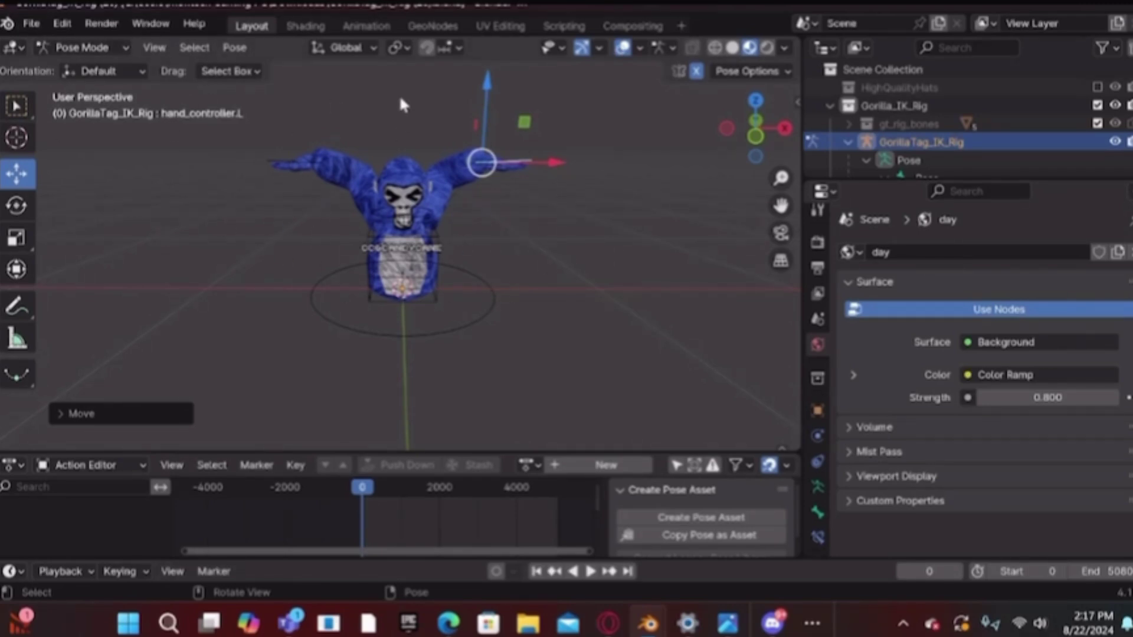
scroll(339, 253, "down", 2)
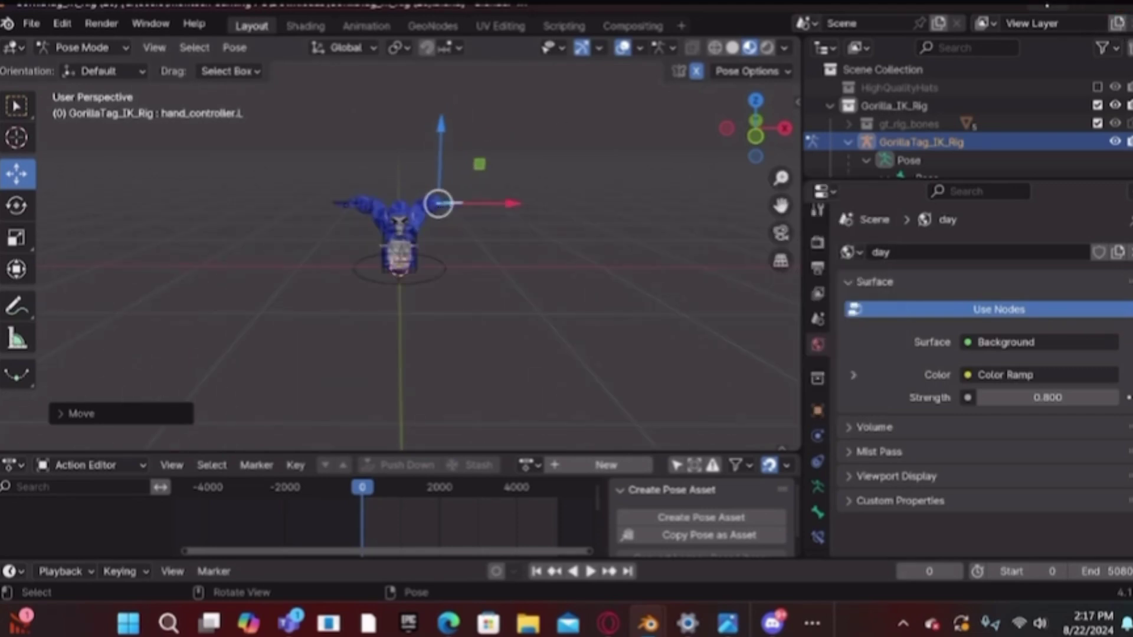
- Minimise the Blender and Discord windows, then open Microsoft Edge from the desktop and maximise it
left_click(1048, 6)
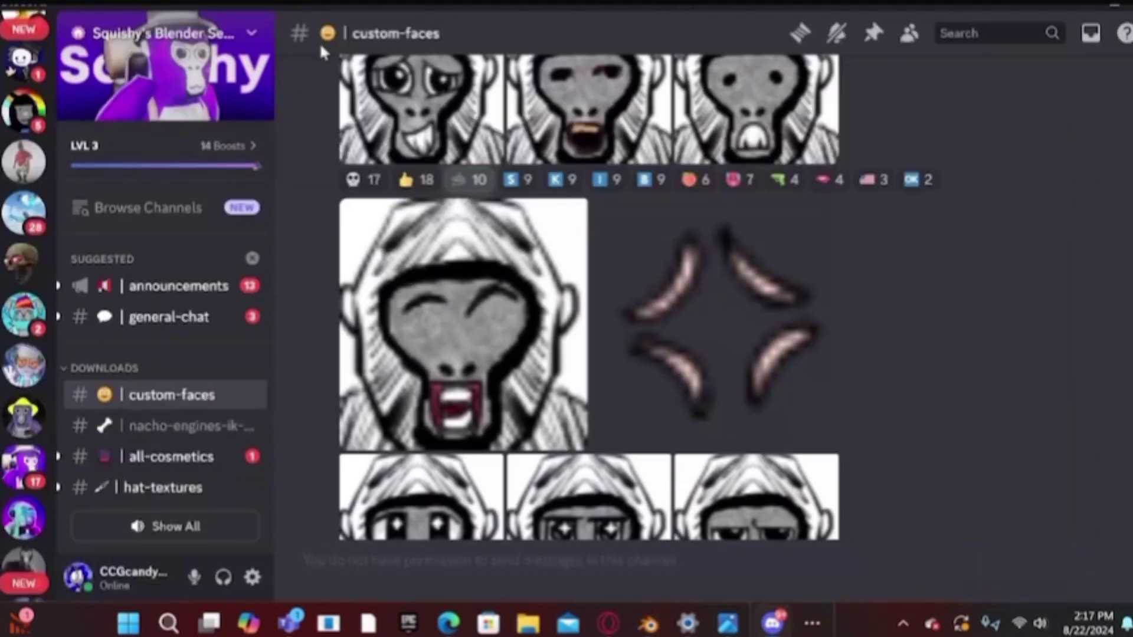
left_click(1078, 10)
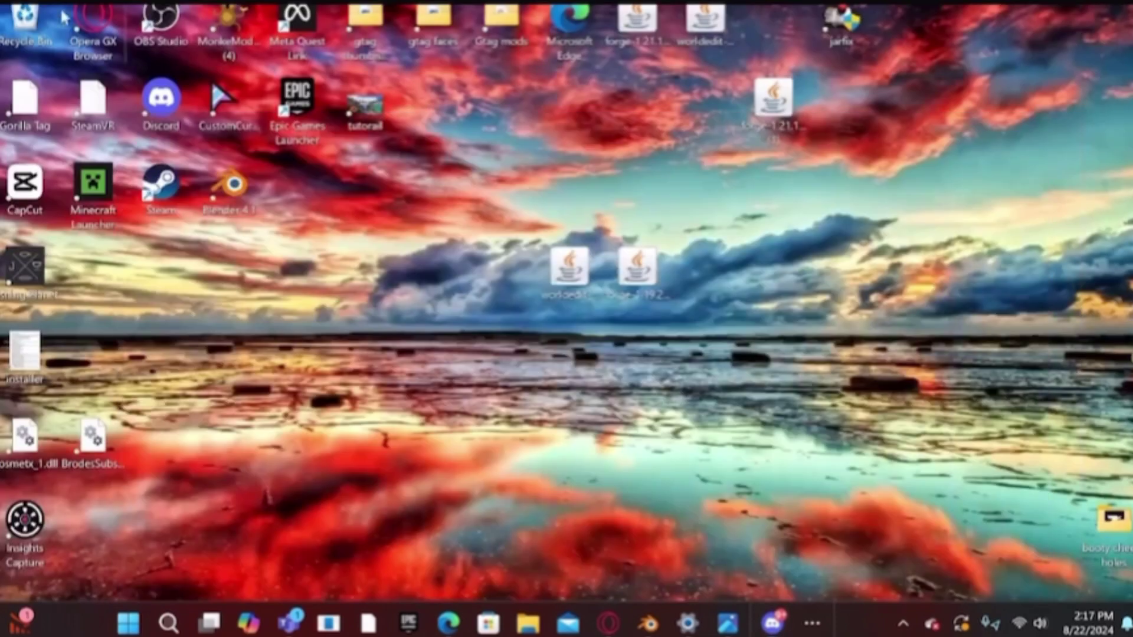
double_click(108, 30)
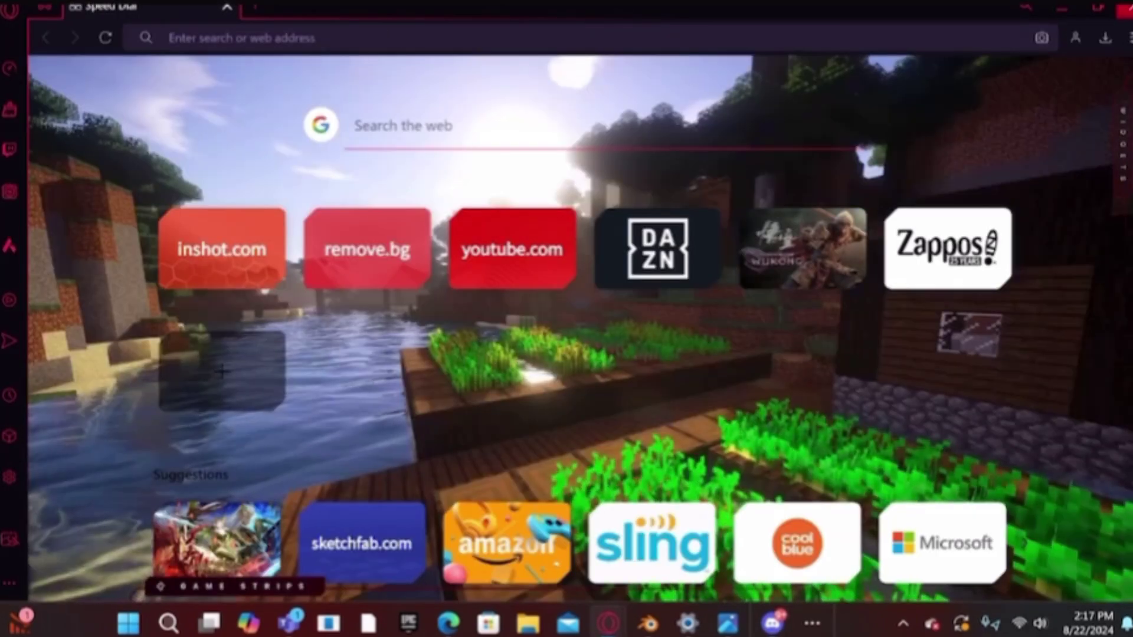
left_click(1060, 8)
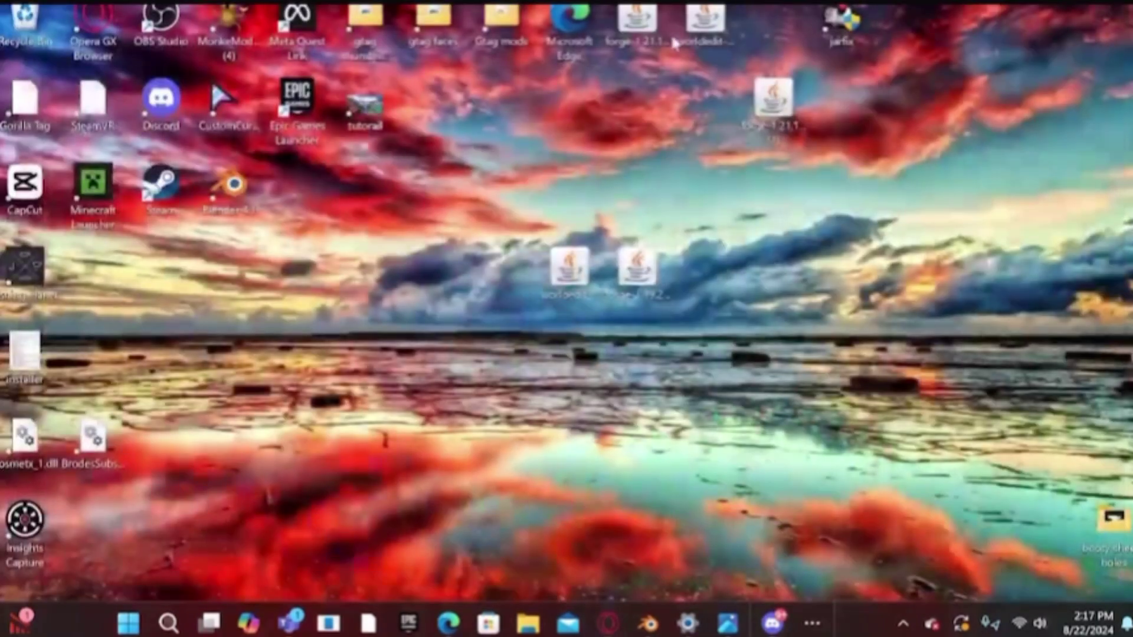
double_click(587, 12)
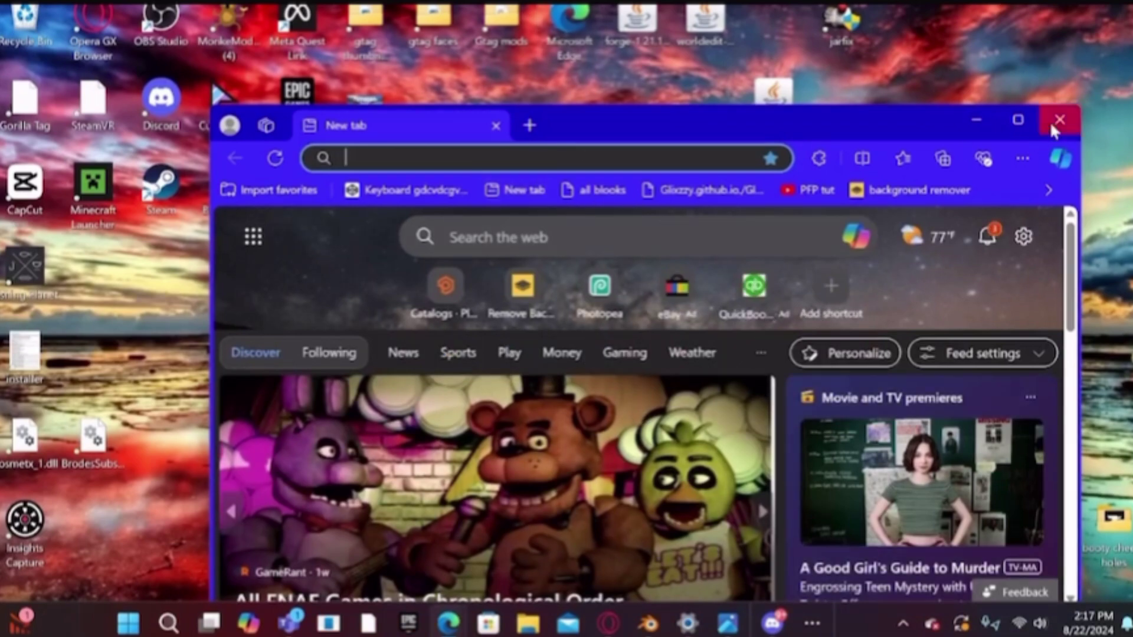
left_click(1017, 122)
- Run the recent search for sketchfab and open the Sketchfab website from the results
left_click(438, 42)
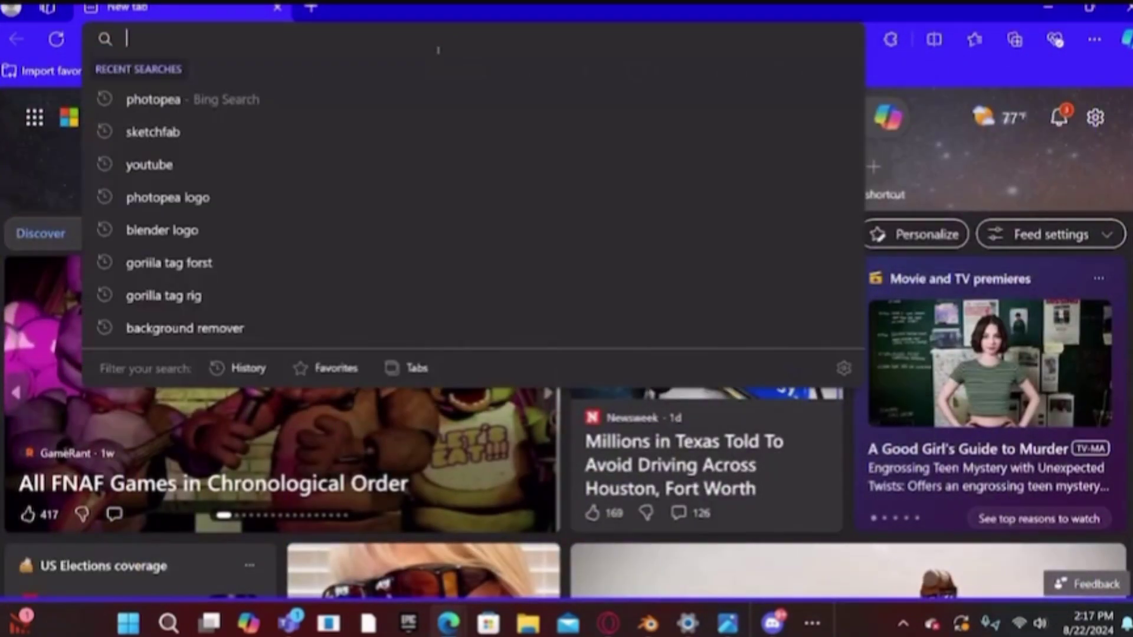
left_click(177, 131)
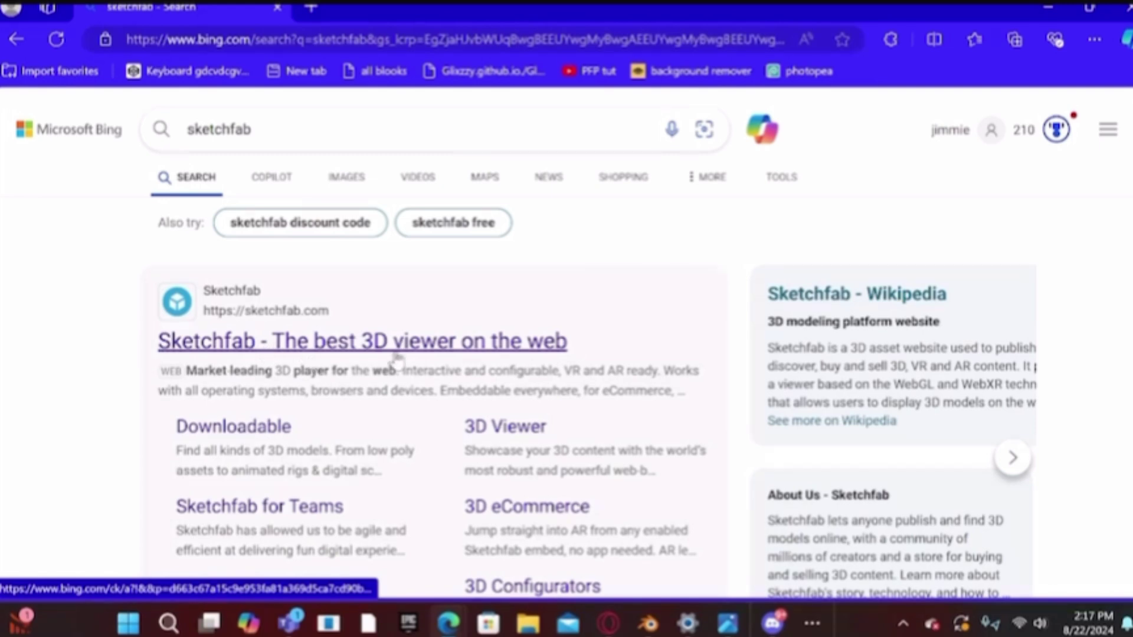
left_click(296, 337)
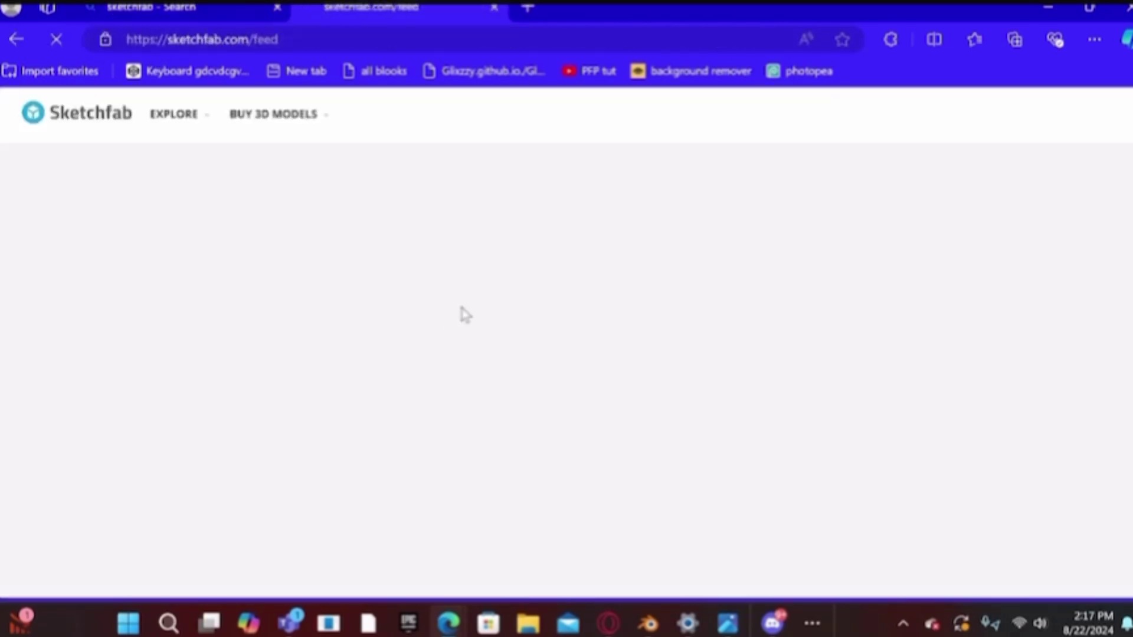
- Search Sketchfab's 3D models for "gorilla tag"
mouse_move(1078, 120)
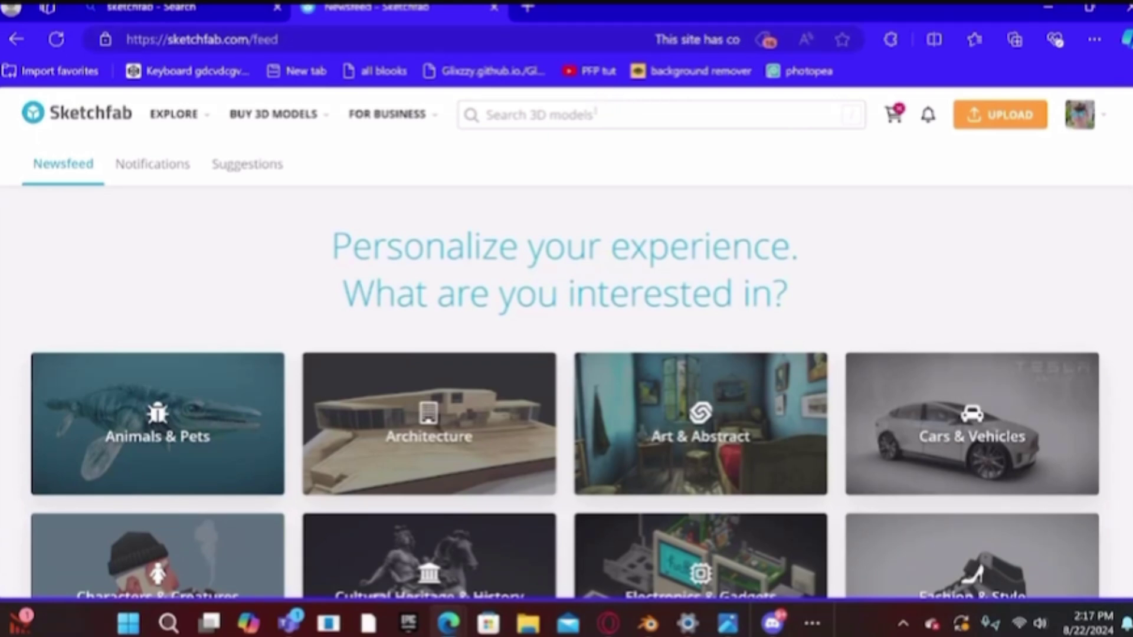
left_click(602, 114)
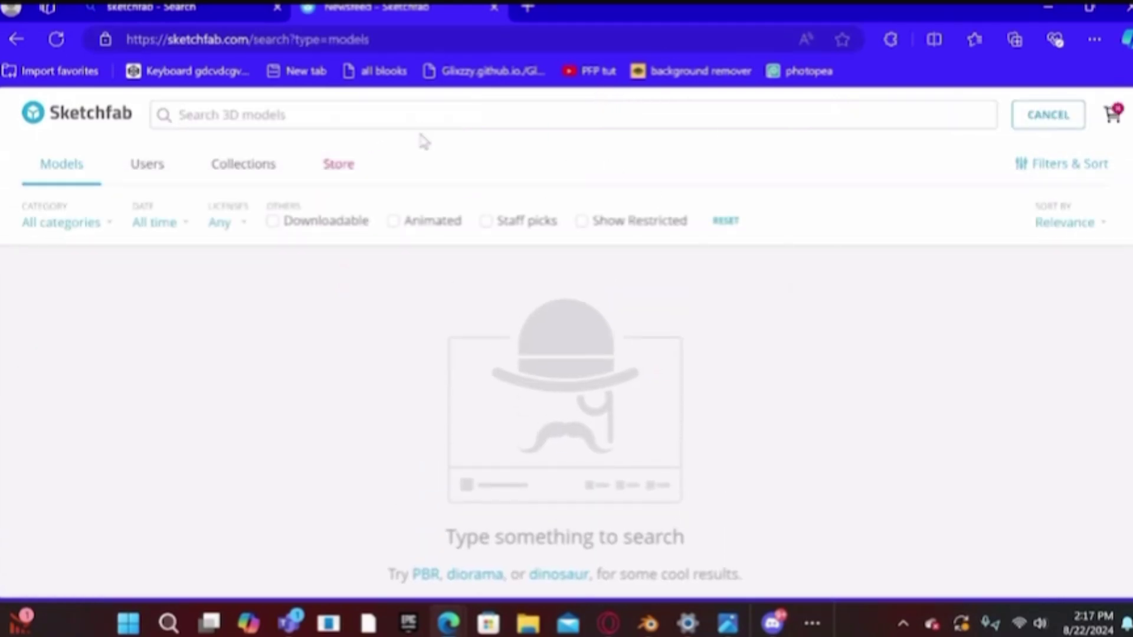
type("gorilla tag")
key("Return")
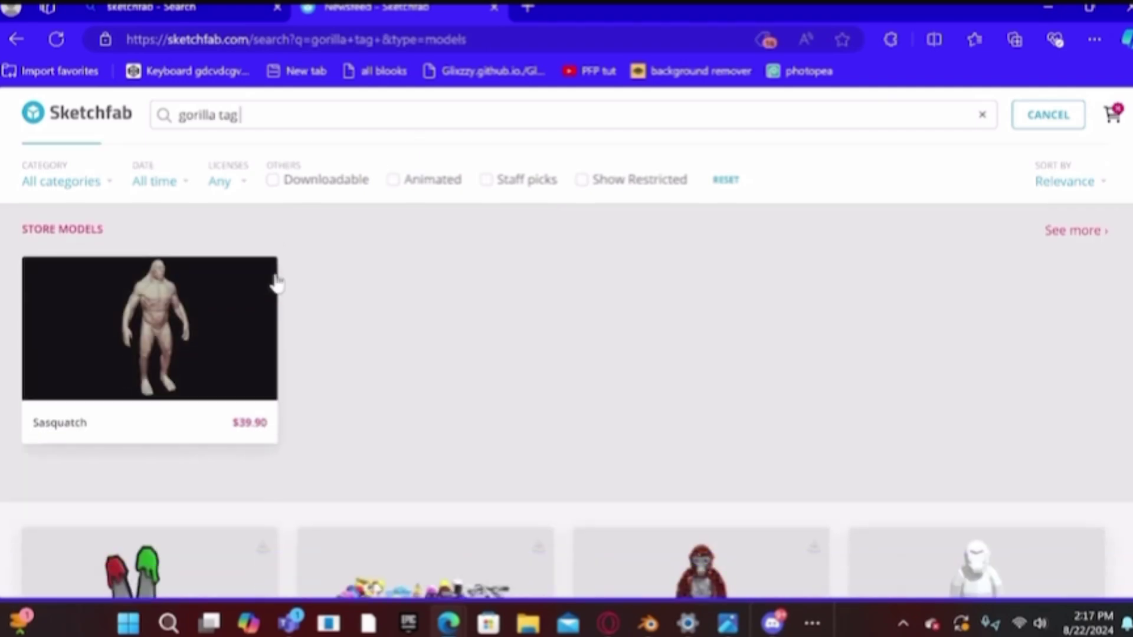
- Browse the Gorilla Tag search results for maps, cosmetics and props that could be used in the scene
scroll(278, 289, "down", 5)
scroll(425, 378, "down", 3)
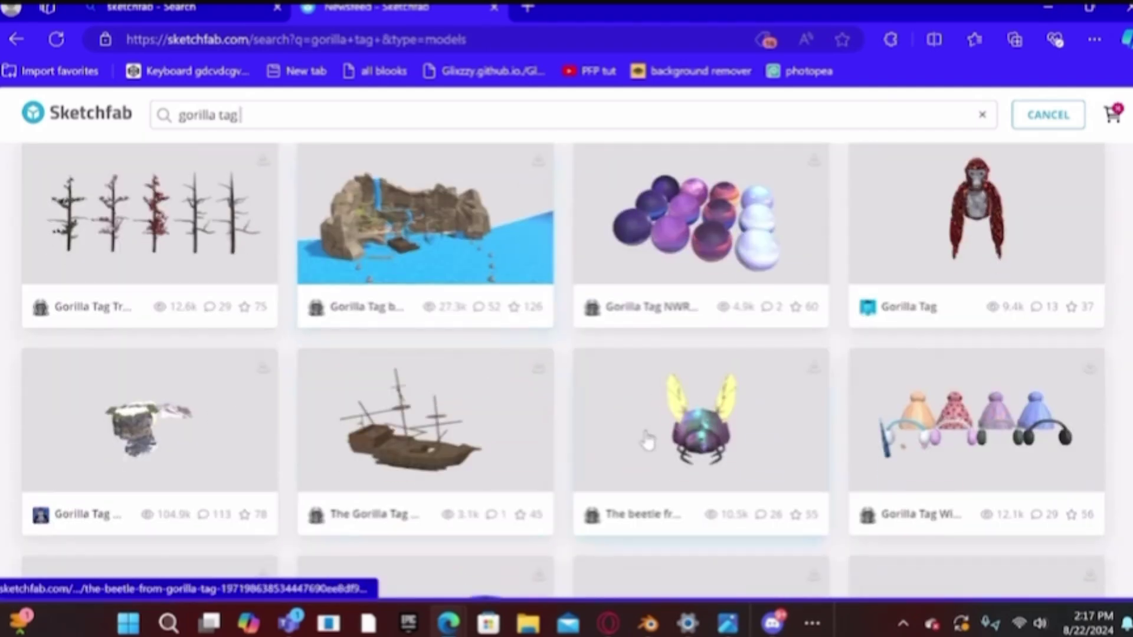
scroll(826, 425, "down", 4)
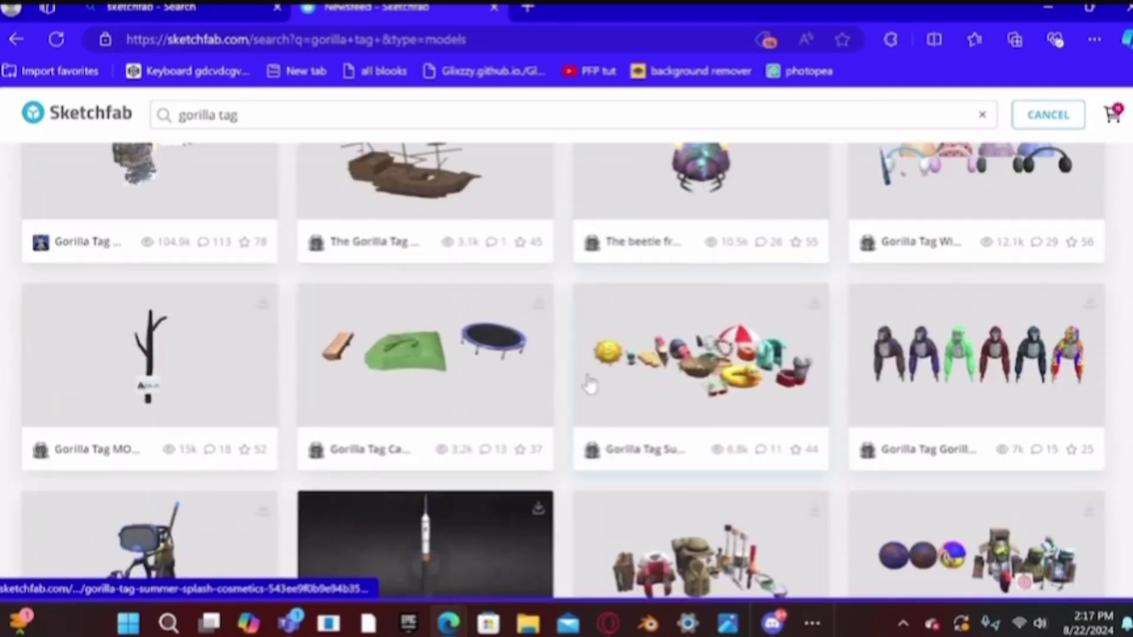
scroll(727, 407, "down", 3)
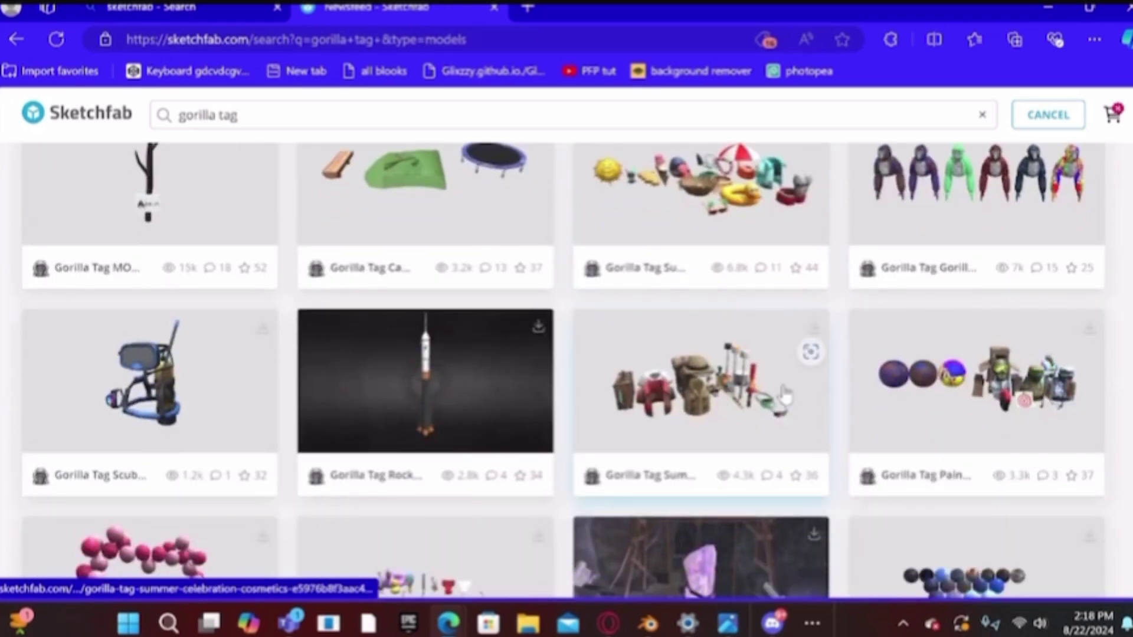
scroll(592, 395, "down", 6)
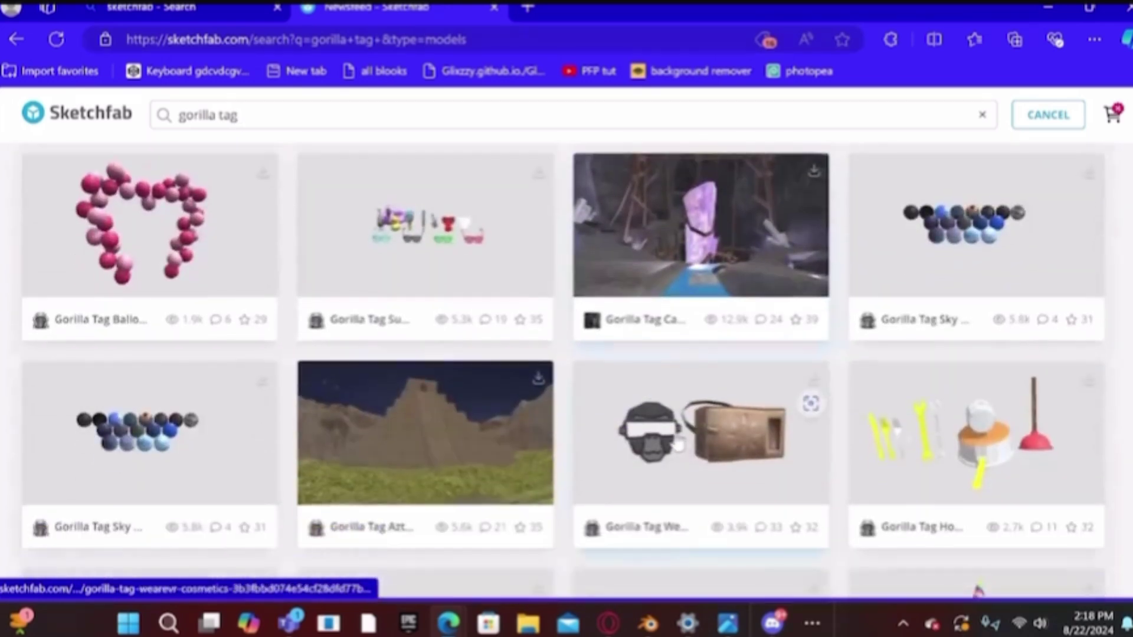
scroll(564, 422, "down", 3)
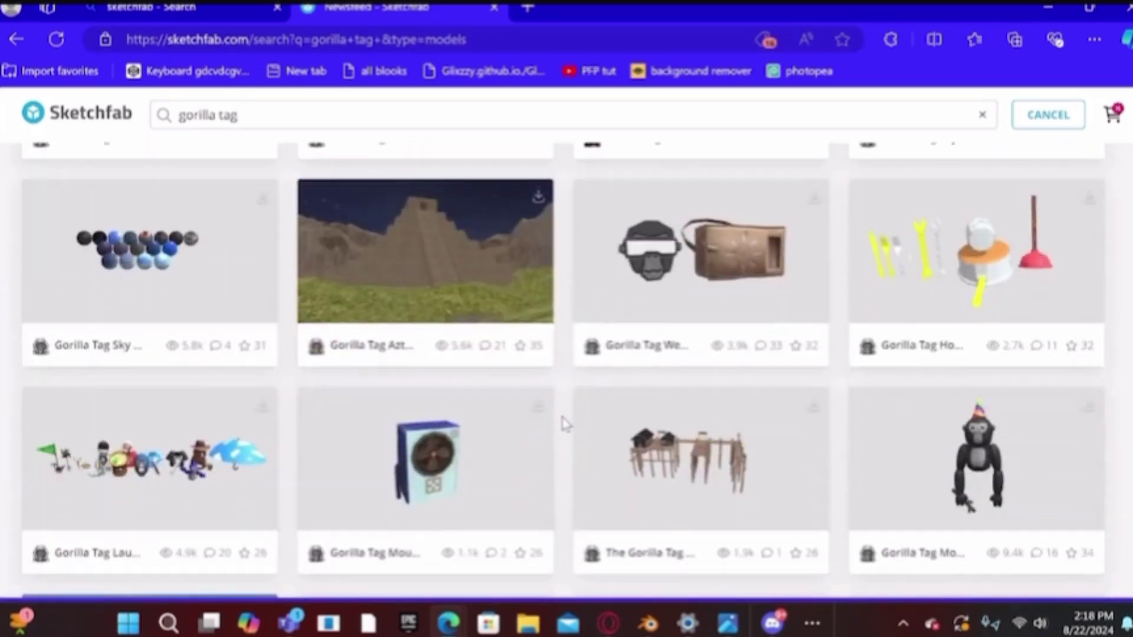
scroll(590, 425, "down", 6)
scroll(493, 463, "down", 5)
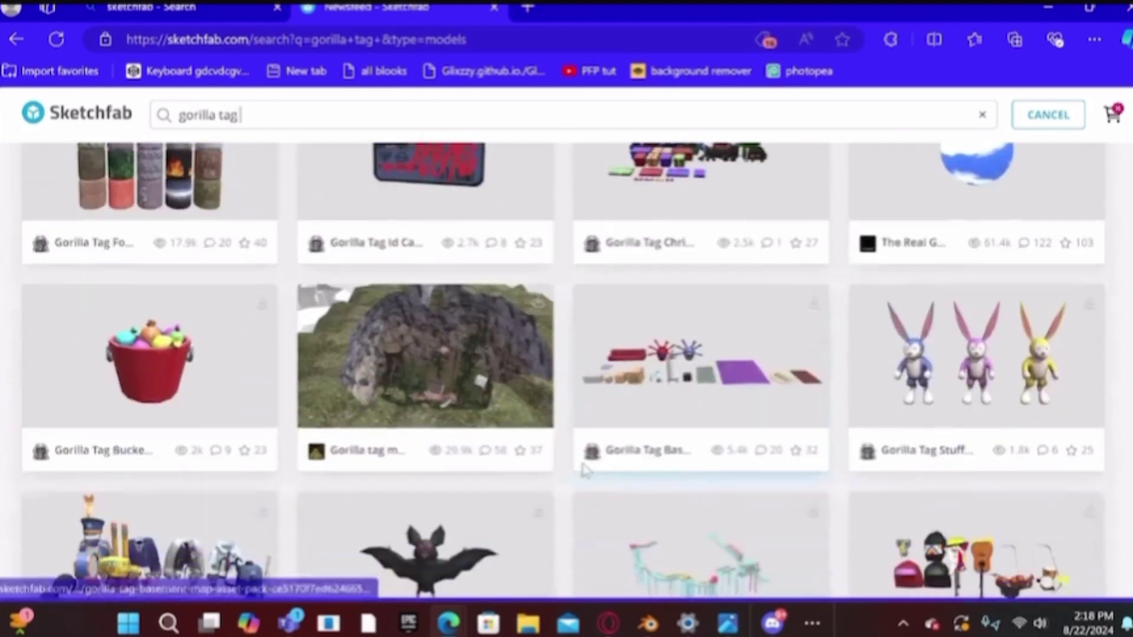
scroll(585, 470, "down", 5)
scroll(527, 471, "down", 6)
scroll(562, 485, "down", 15)
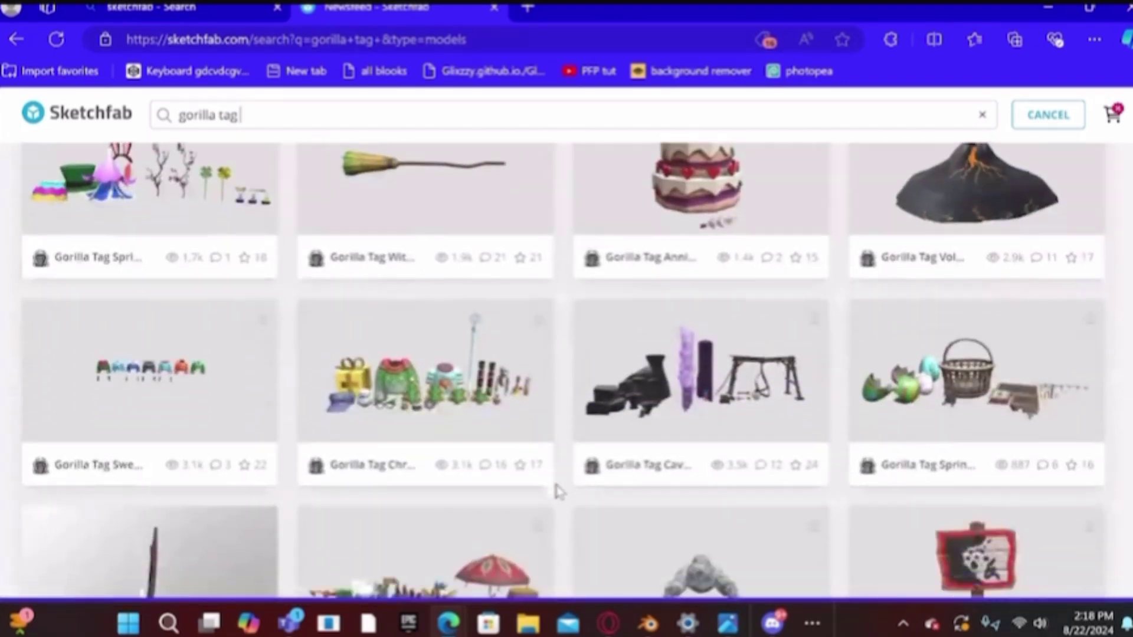
scroll(559, 492, "down", 4)
scroll(559, 491, "up", 1)
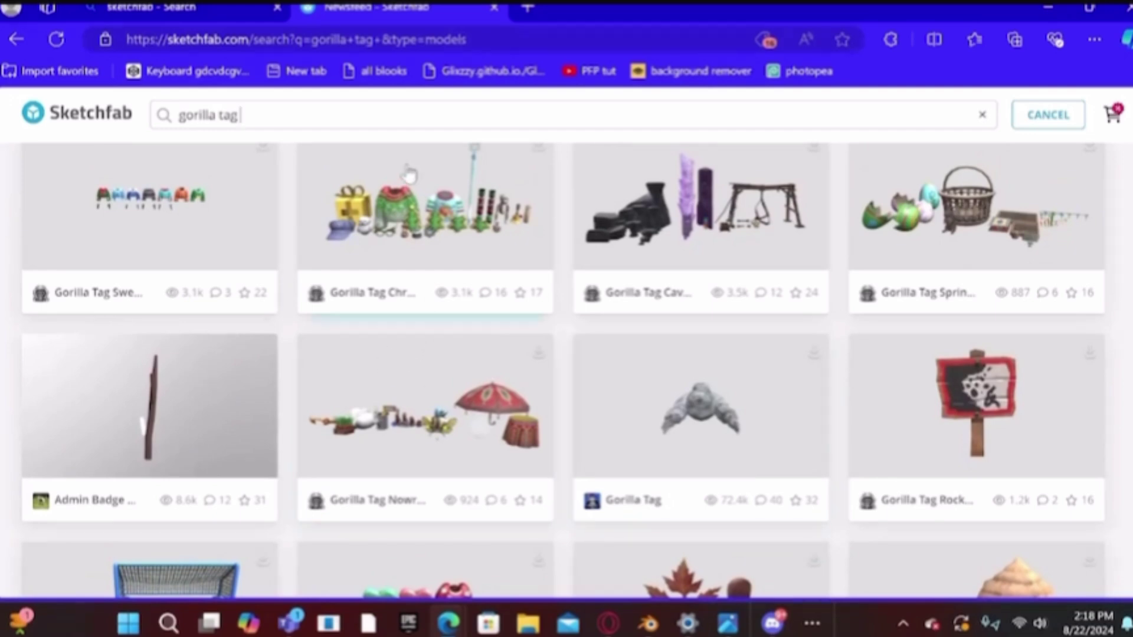
- Open the Gorilla Tag Spring Cleaning Cosmetics model from the search results and inspect its 3D preview and details
scroll(409, 175, "up", 2)
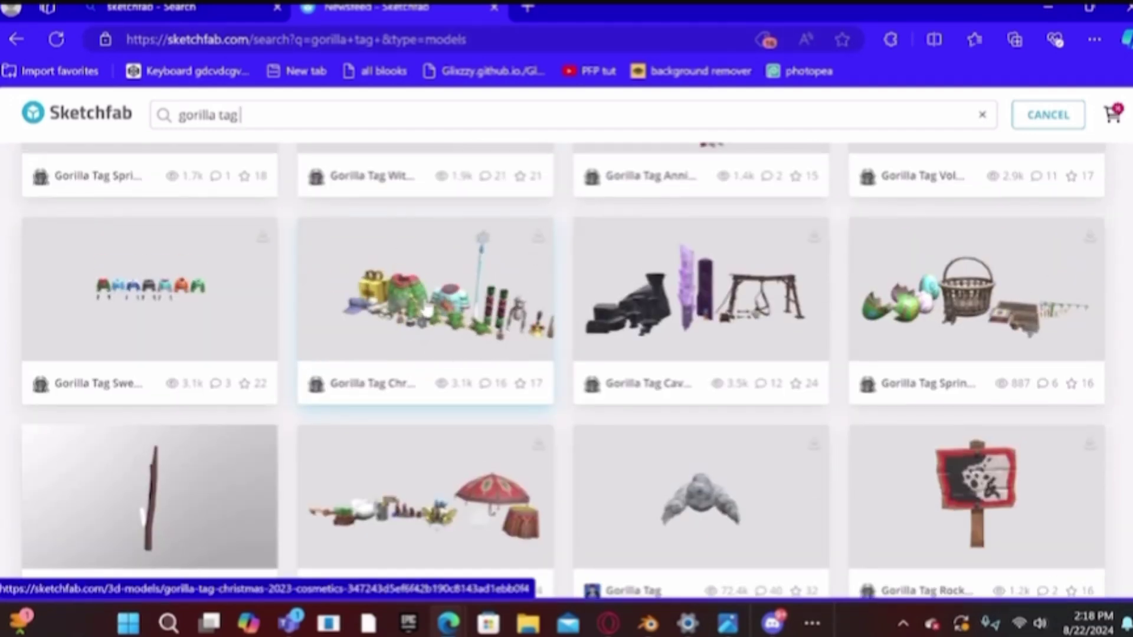
scroll(426, 313, "down", 8)
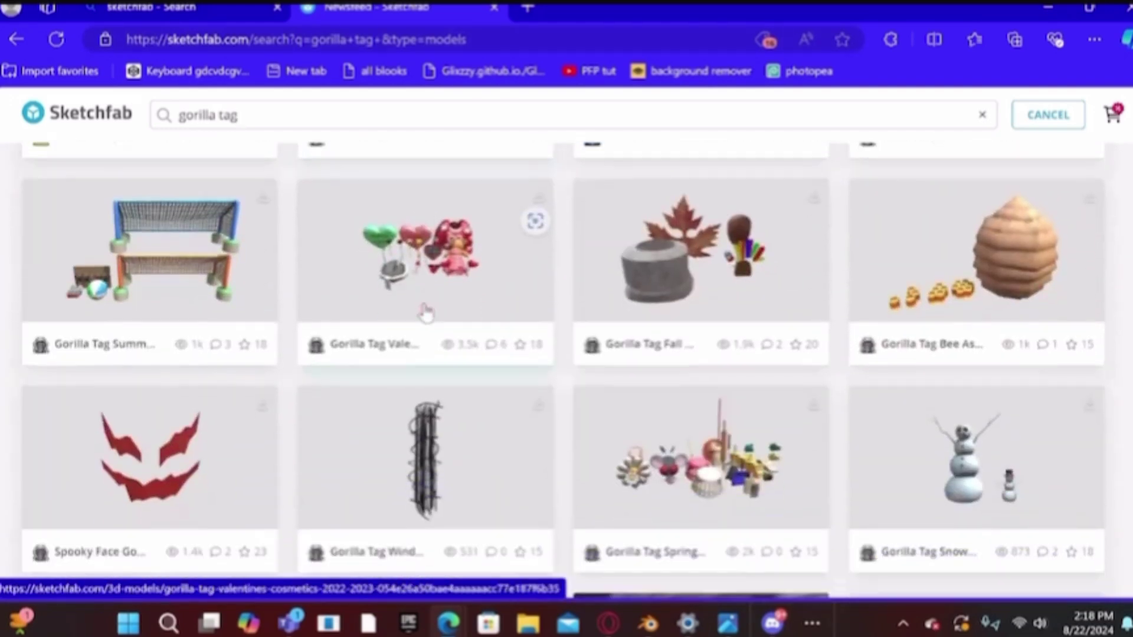
scroll(702, 413, "down", 1)
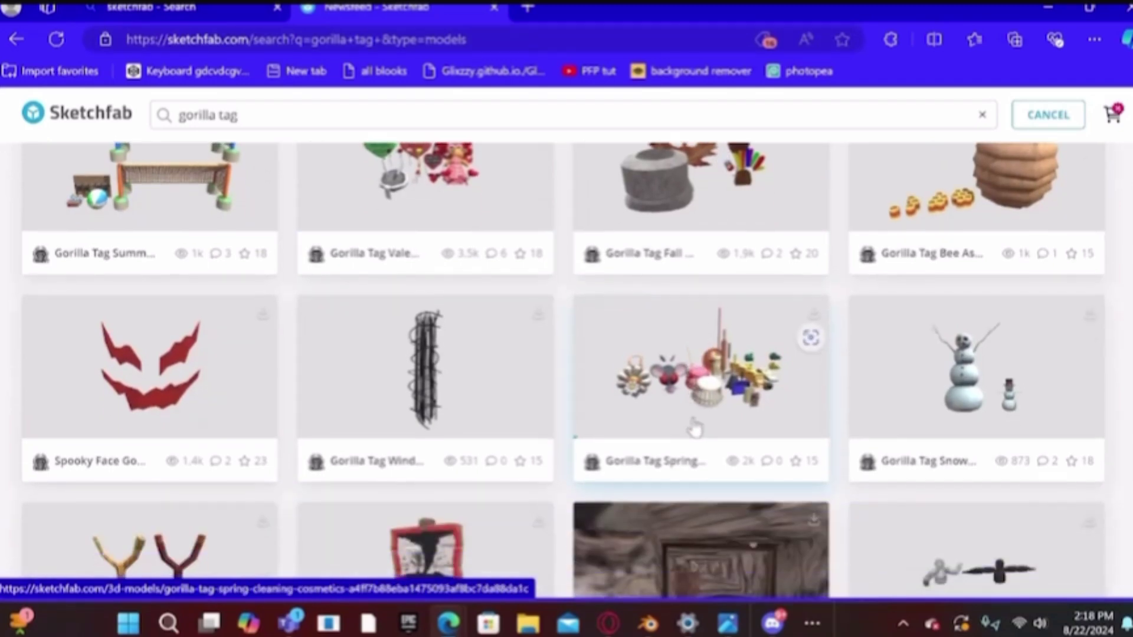
left_click(697, 428)
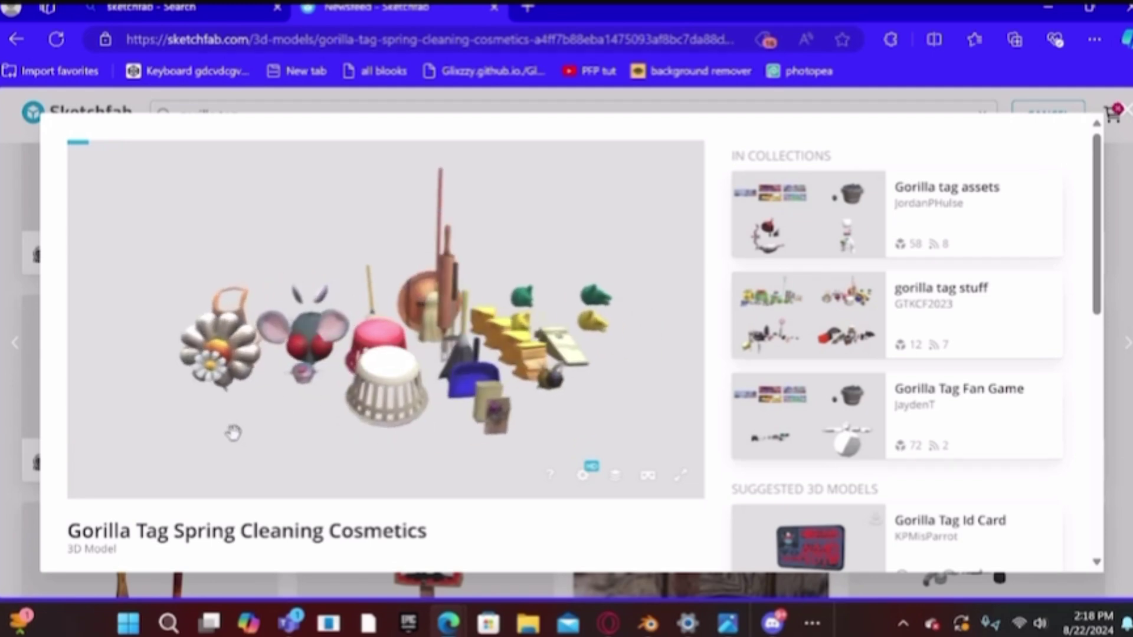
mouse_move(360, 406)
left_mouse_down()
mouse_move(365, 368)
mouse_move(400, 418)
left_mouse_up()
scroll(245, 419, "down", 5)
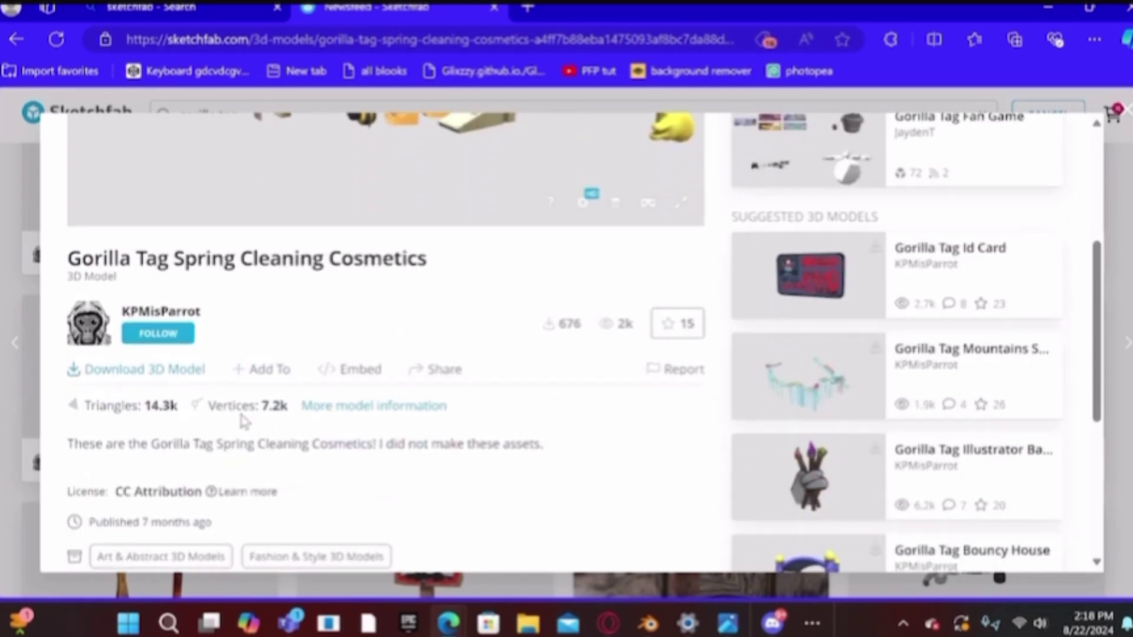
- Review the download formats offered for the Spring Cleaning Cosmetics model and close the list without downloading
left_click(157, 375)
scroll(592, 360, "down", 5)
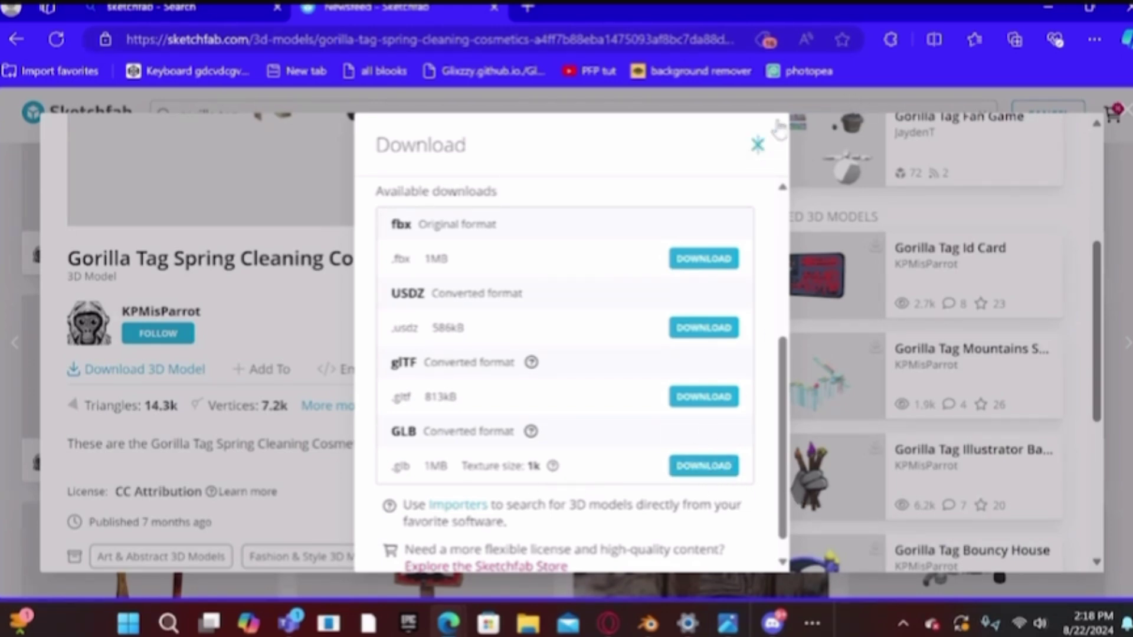
left_click(758, 144)
- Minimise the browser and switch back to the Gorilla Tag rig project in Blender
left_click(1089, 8)
left_click(975, 76)
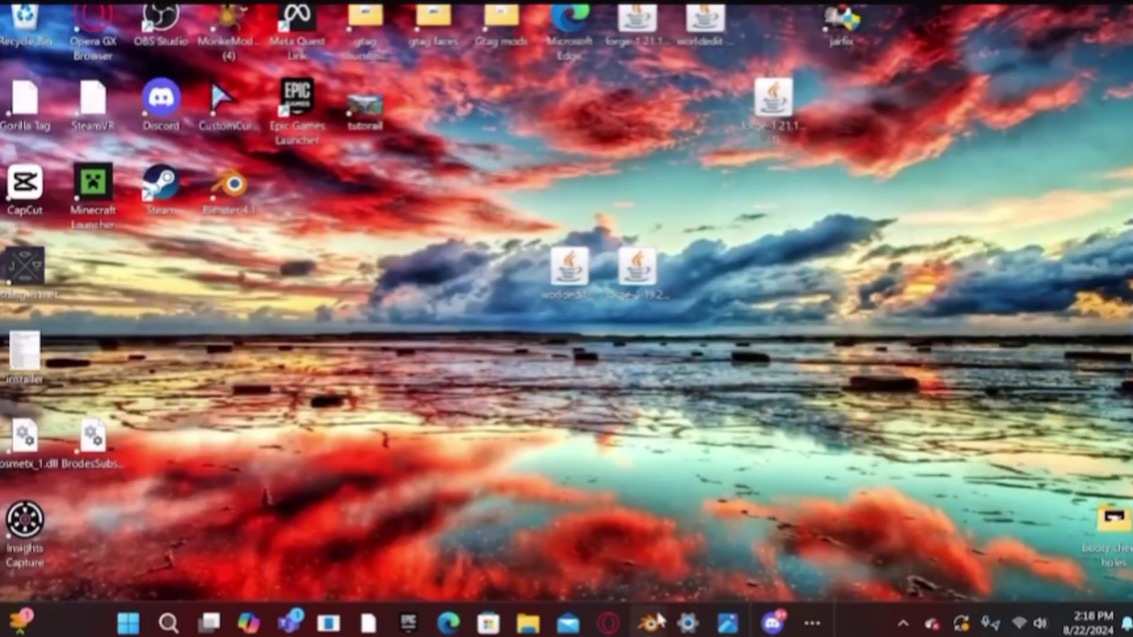
mouse_move(648, 624)
left_click(926, 539)
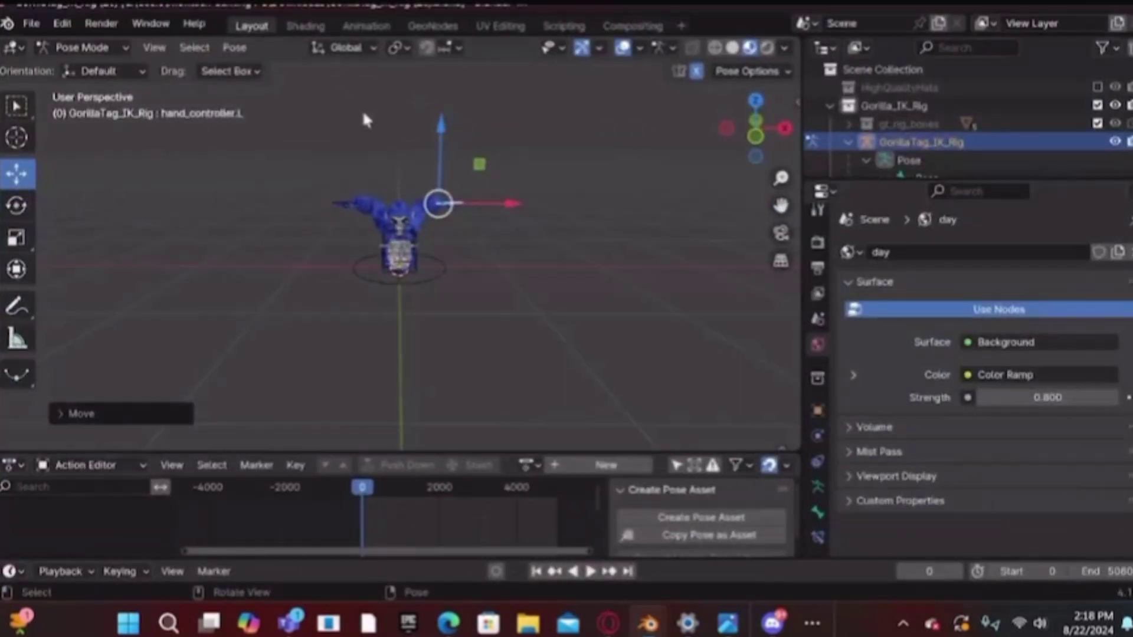
- Import gorilla_tag_winter_cosmetics_2022 (1).glb from the Downloads folder as a glTF 2.0 model
scroll(417, 247, "up", 3)
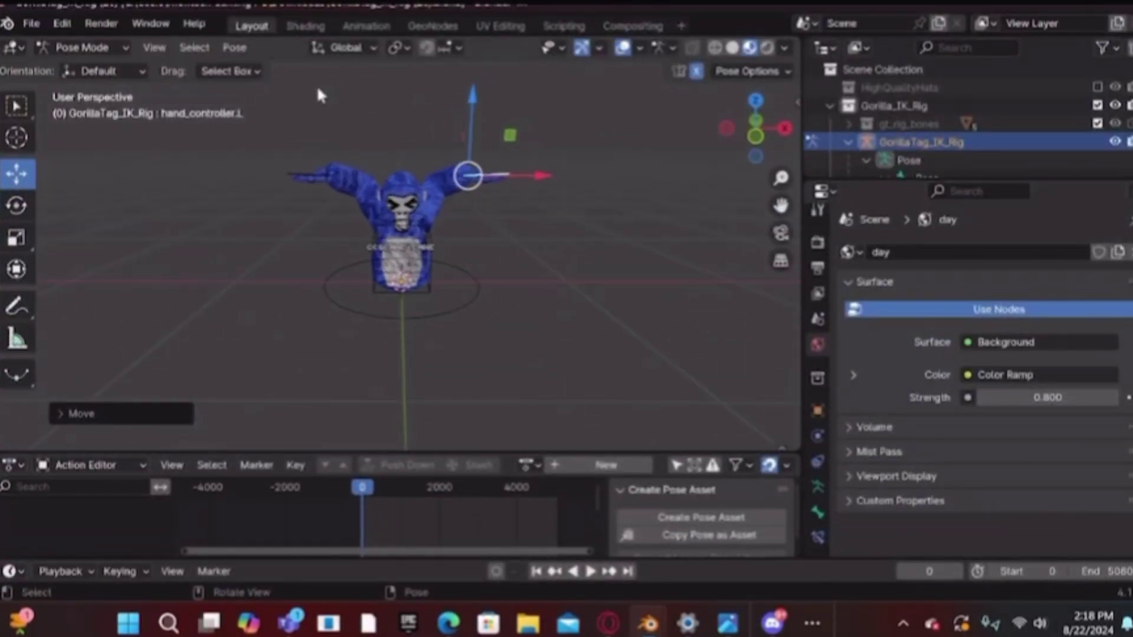
left_click(29, 24)
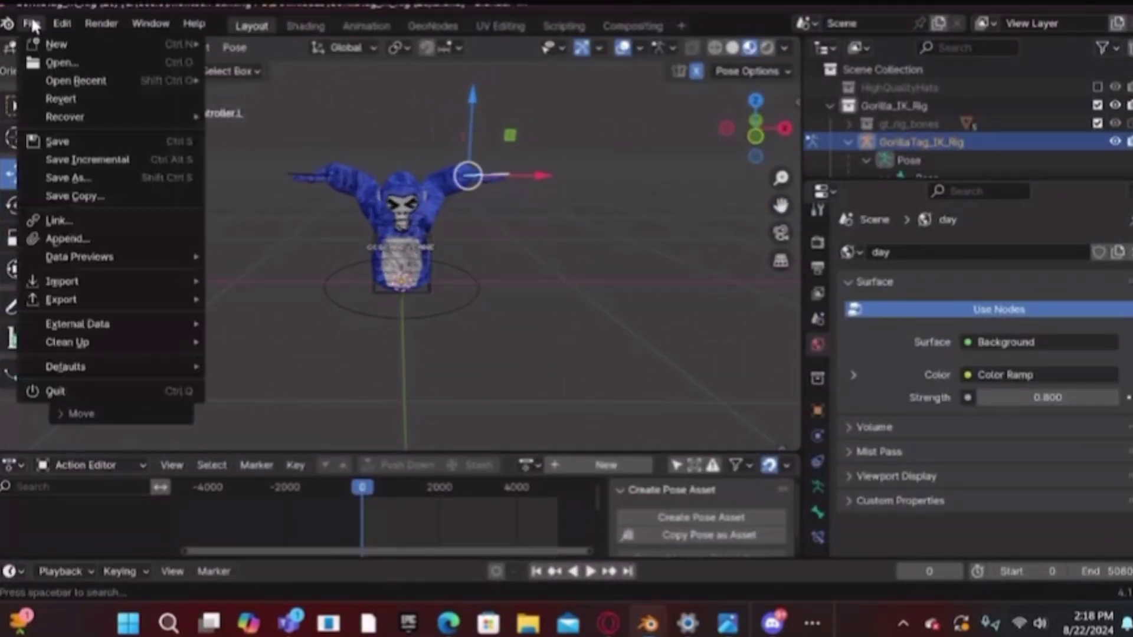
mouse_move(62, 279)
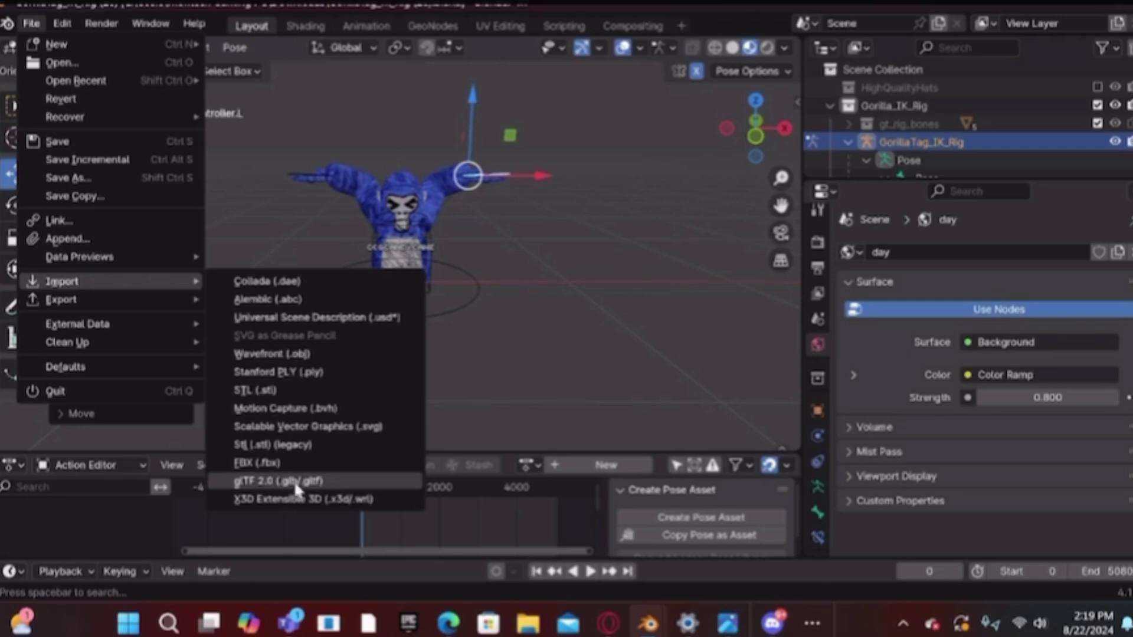
left_click(317, 483)
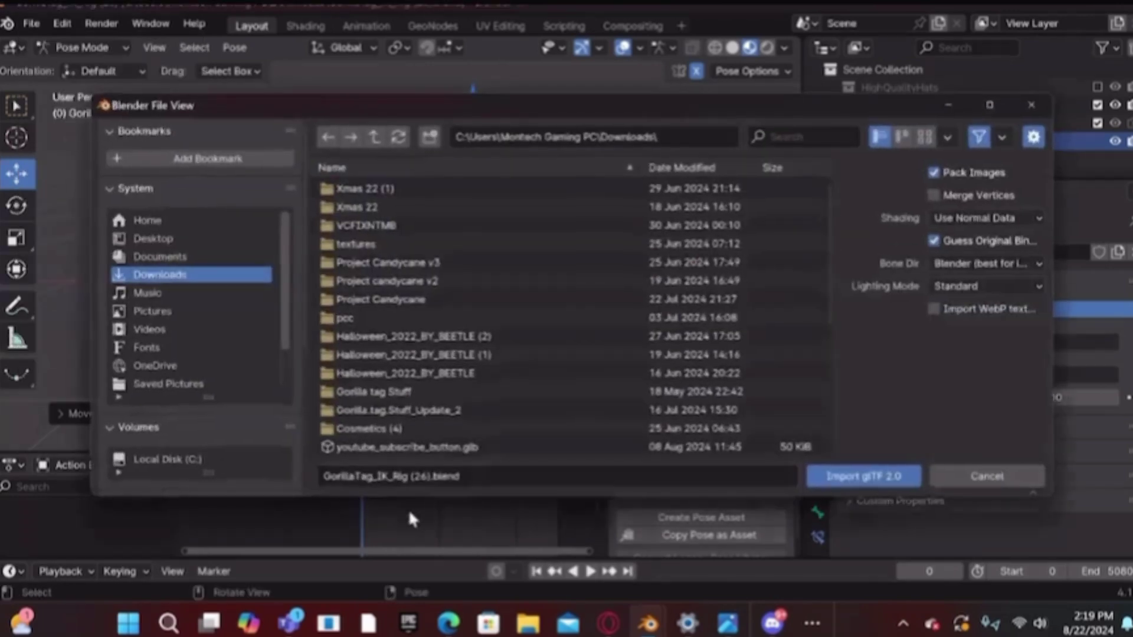
scroll(439, 355, "down", 3)
scroll(443, 356, "down", 2)
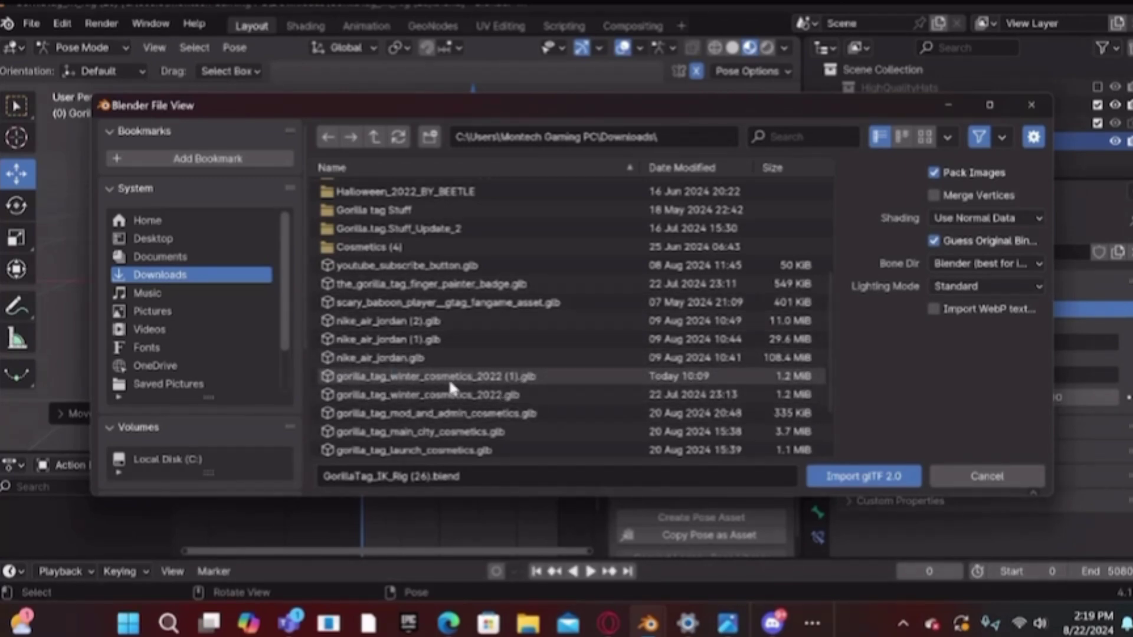
left_click(413, 376)
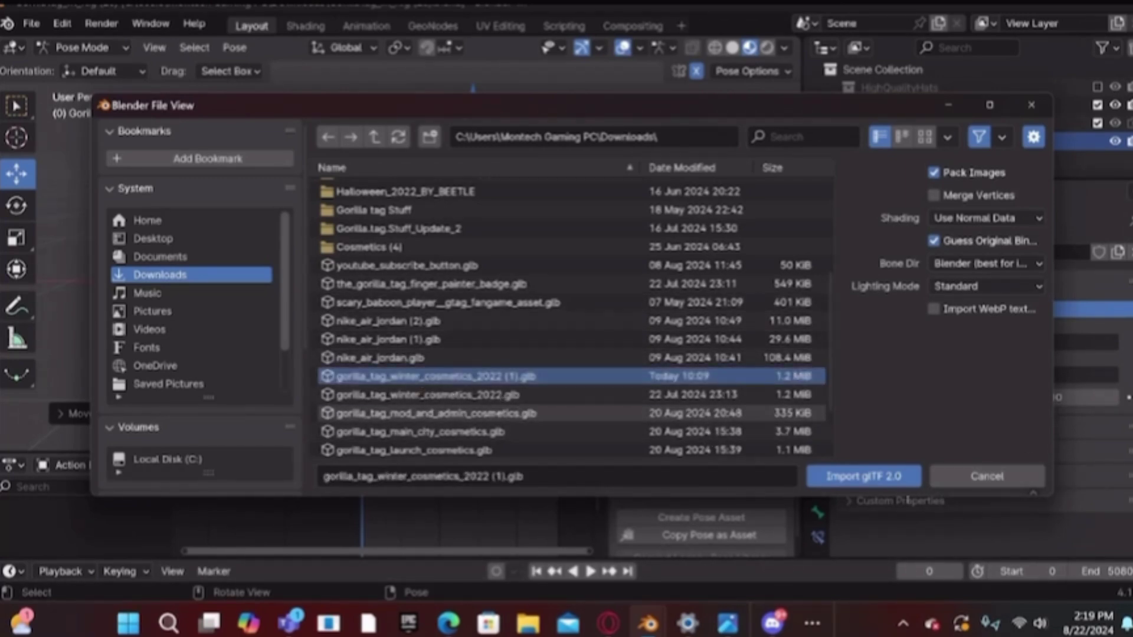
left_click(830, 475)
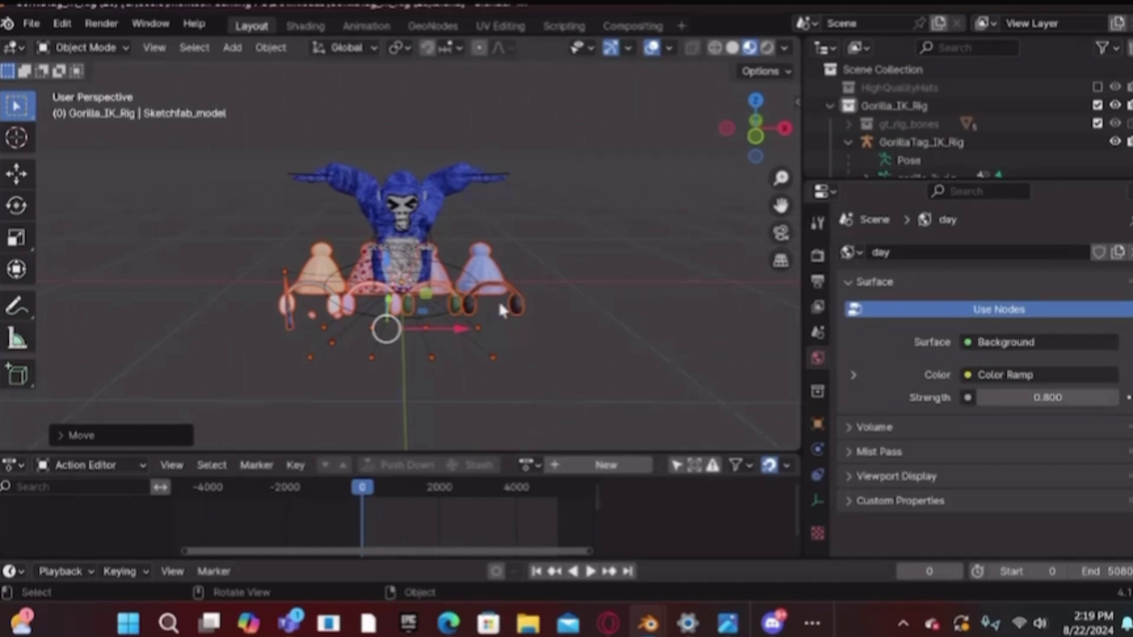
scroll(412, 325, "down", 1)
scroll(441, 329, "up", 1)
scroll(442, 348, "down", 3)
scroll(441, 342, "up", 5)
scroll(413, 331, "down", 3)
scroll(404, 321, "up", 1)
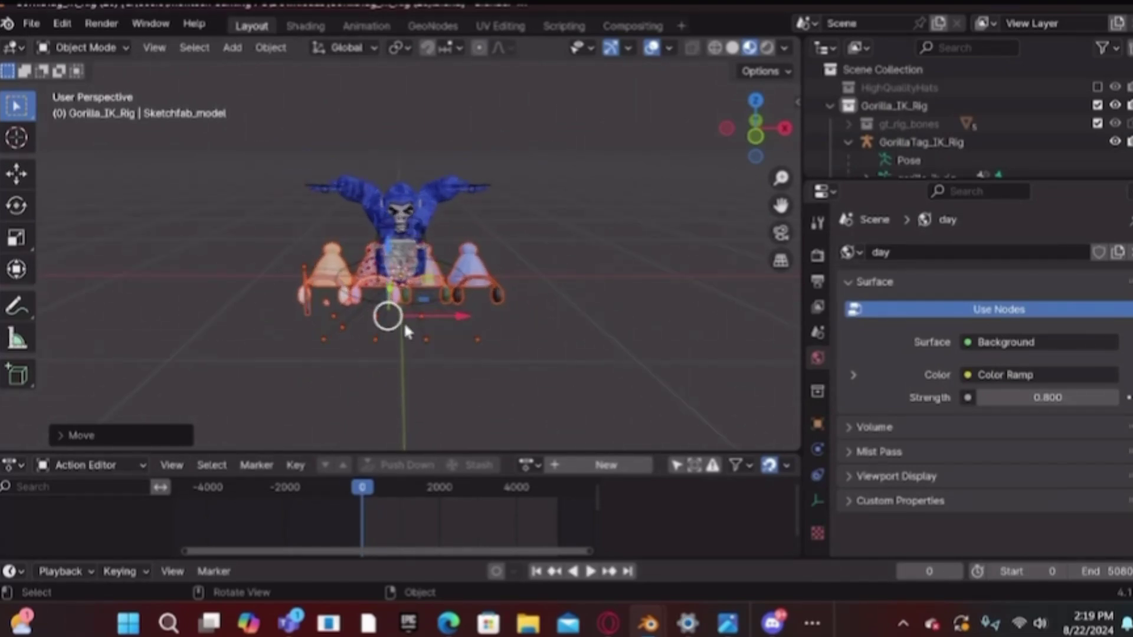
- Import gorilla_tag_main_city_cosmetics.glb from the Downloads folder as a second glTF 2.0 model
left_click(36, 21)
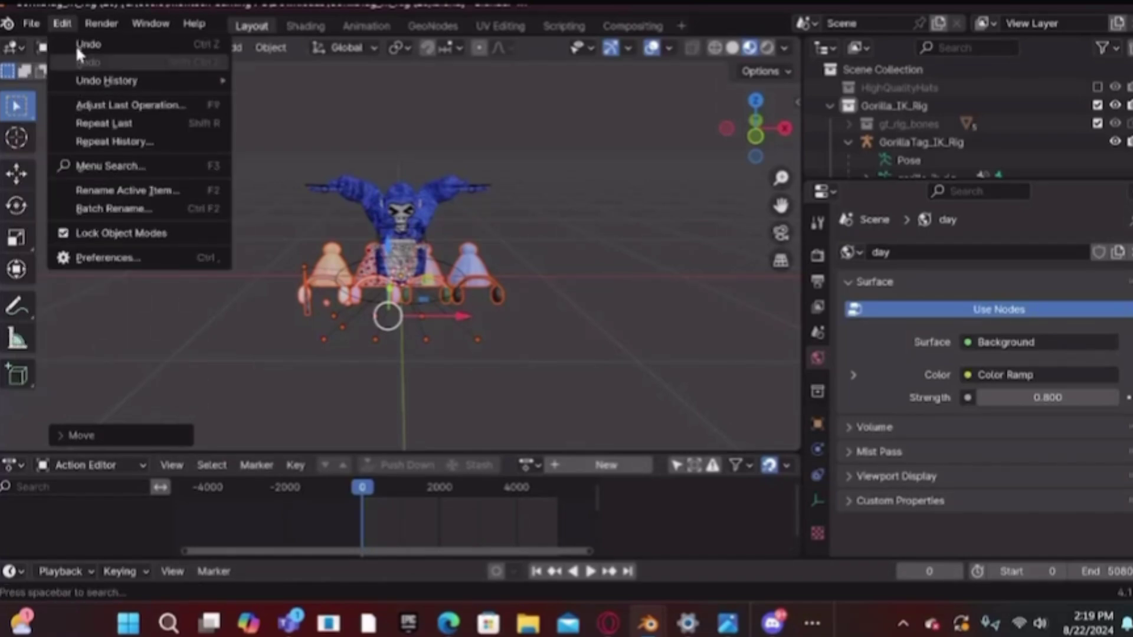
left_click(254, 413)
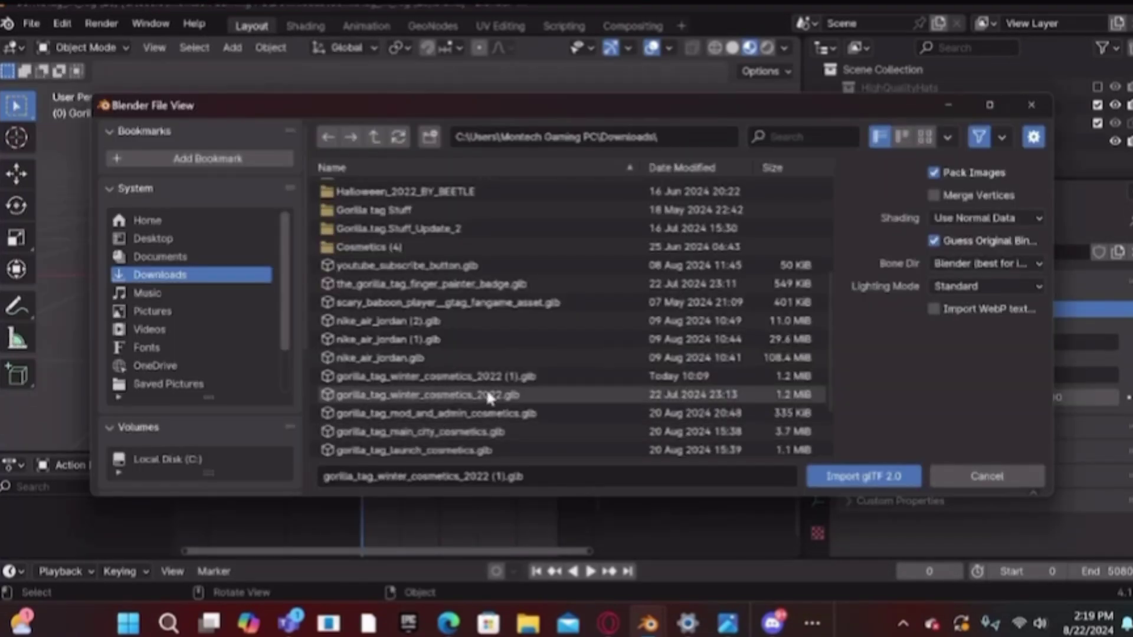
scroll(440, 452, "down", 4)
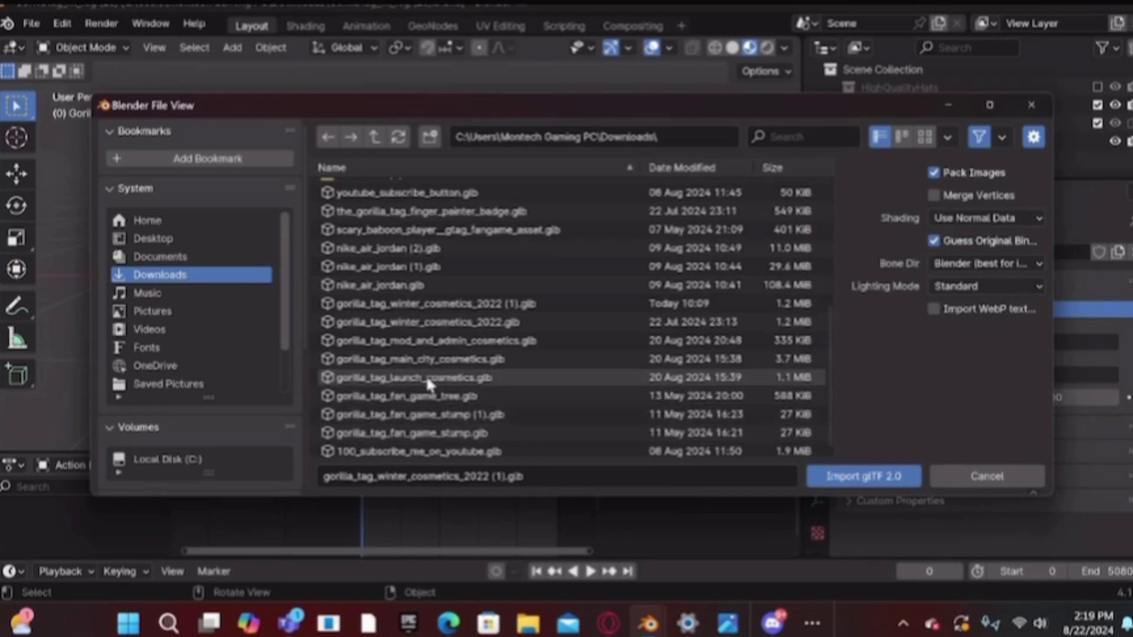
left_click(413, 359)
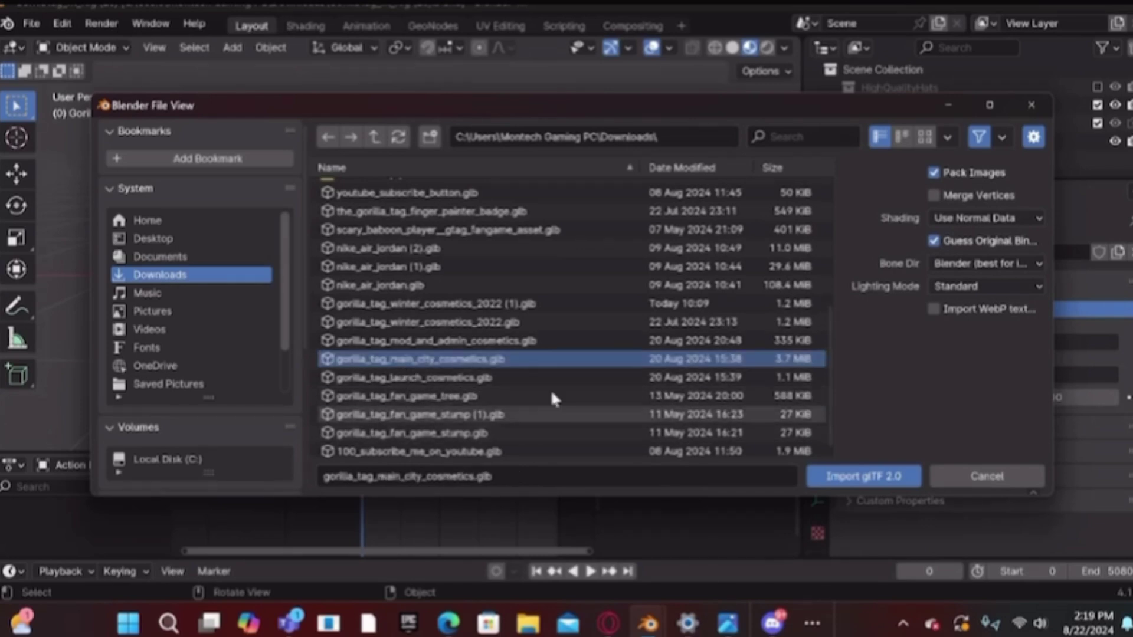
left_click(857, 475)
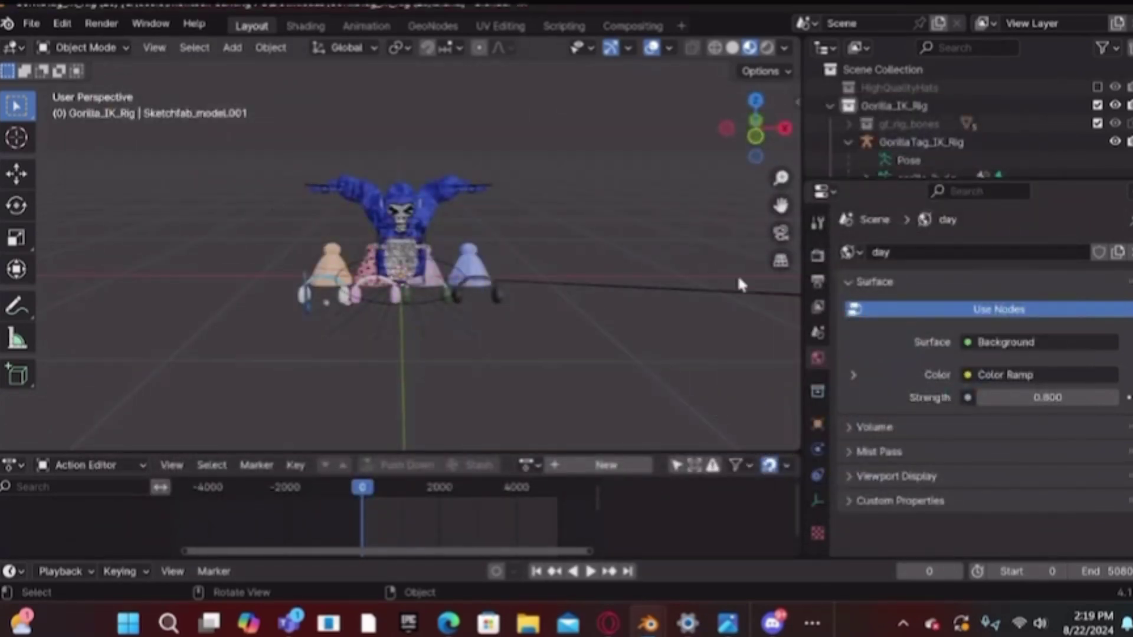
- Shift the whole imported main city cosmetics set along the X and Y axes, keeping it clear of the gorilla
scroll(407, 260, "down", 5)
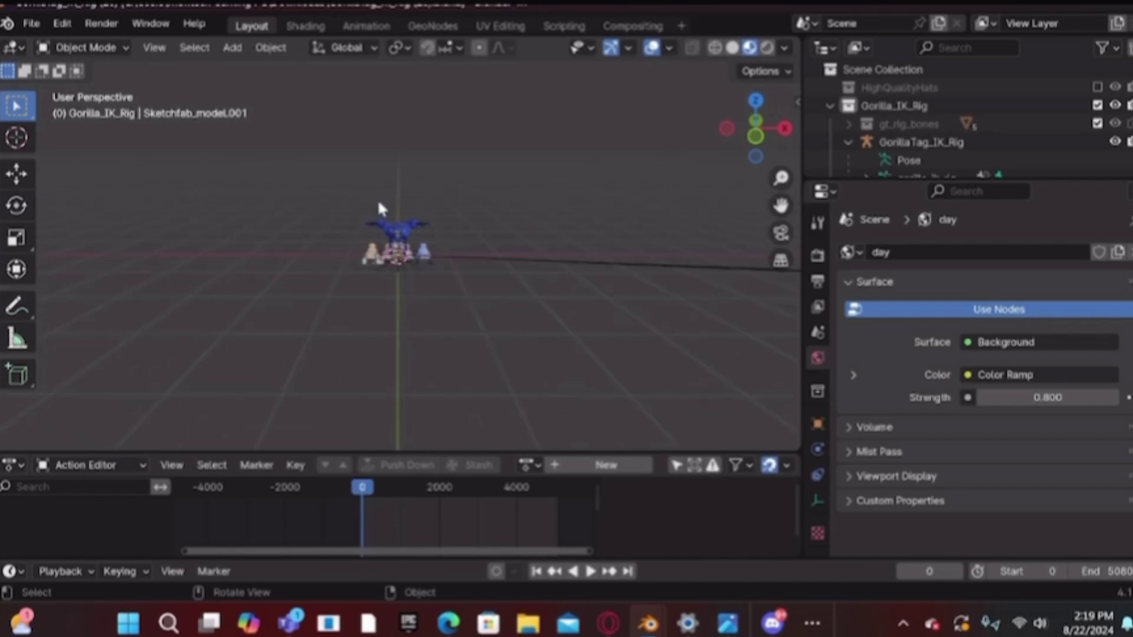
scroll(380, 201, "up", 7)
scroll(396, 233, "down", 10)
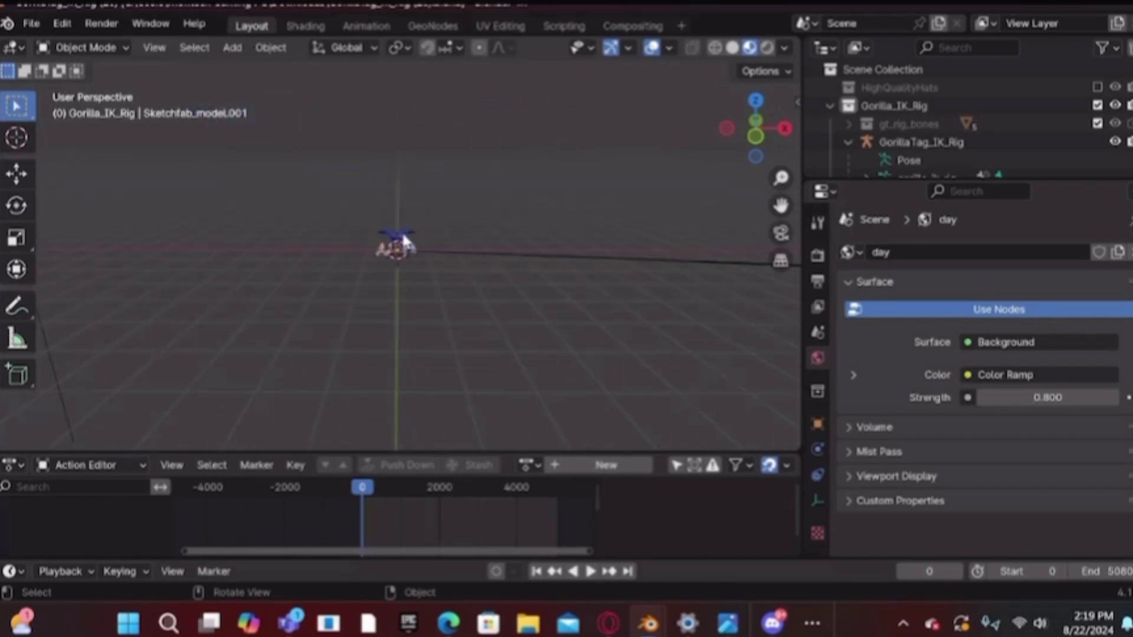
scroll(401, 232, "down", 4)
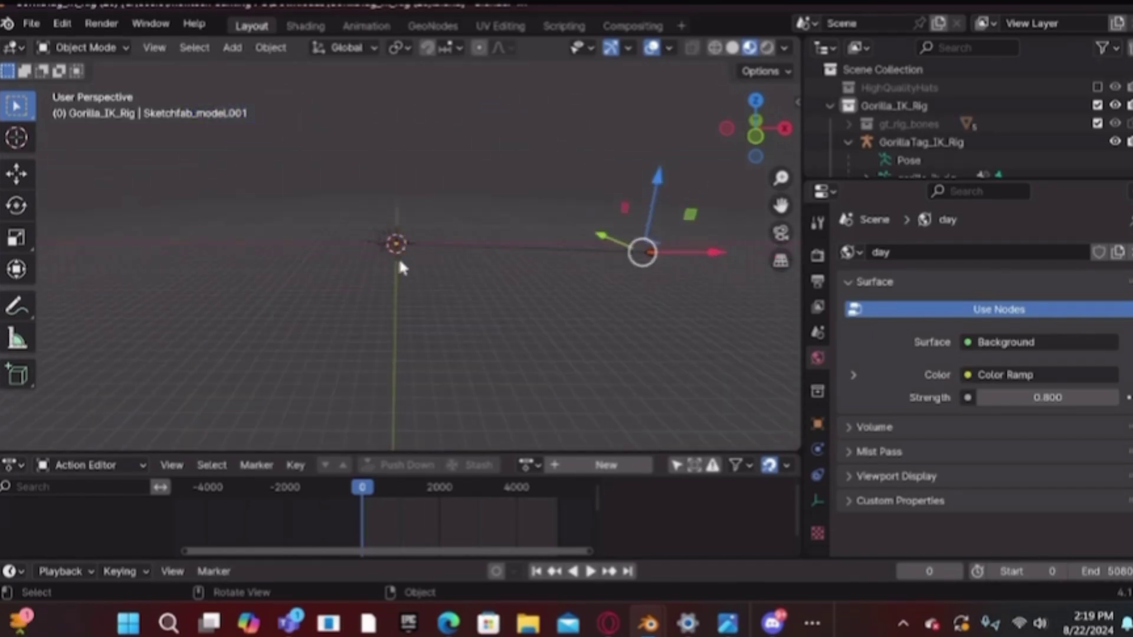
left_click_drag(718, 251, 485, 268)
scroll(433, 283, "up", 5)
left_click_drag(358, 361, 357, 392)
scroll(422, 371, "up", 3)
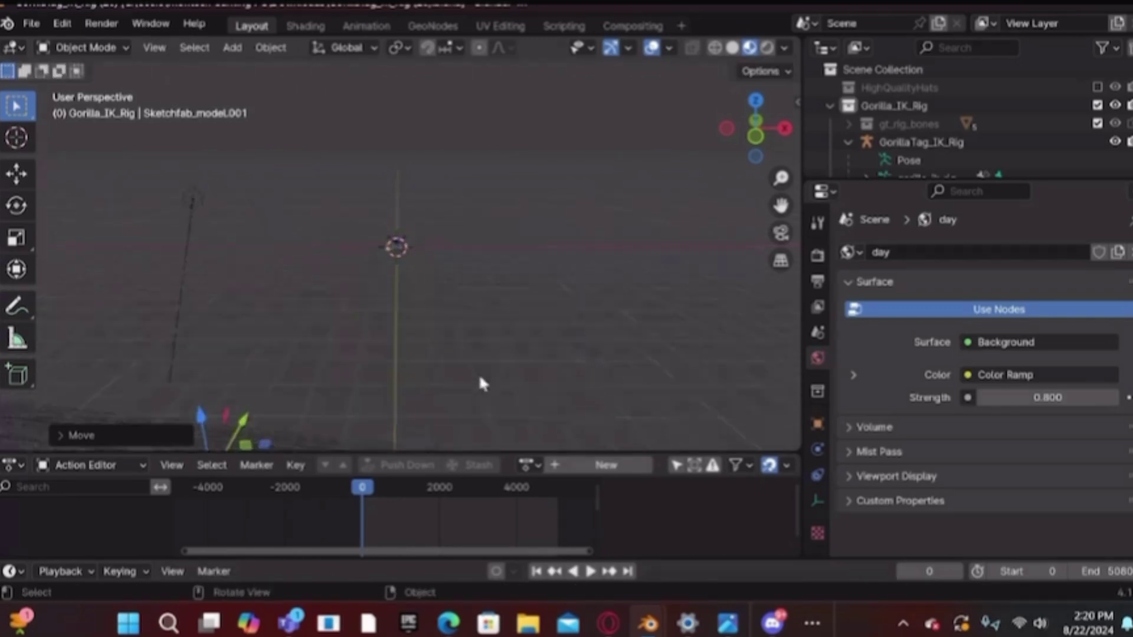
scroll(479, 383, "down", 3)
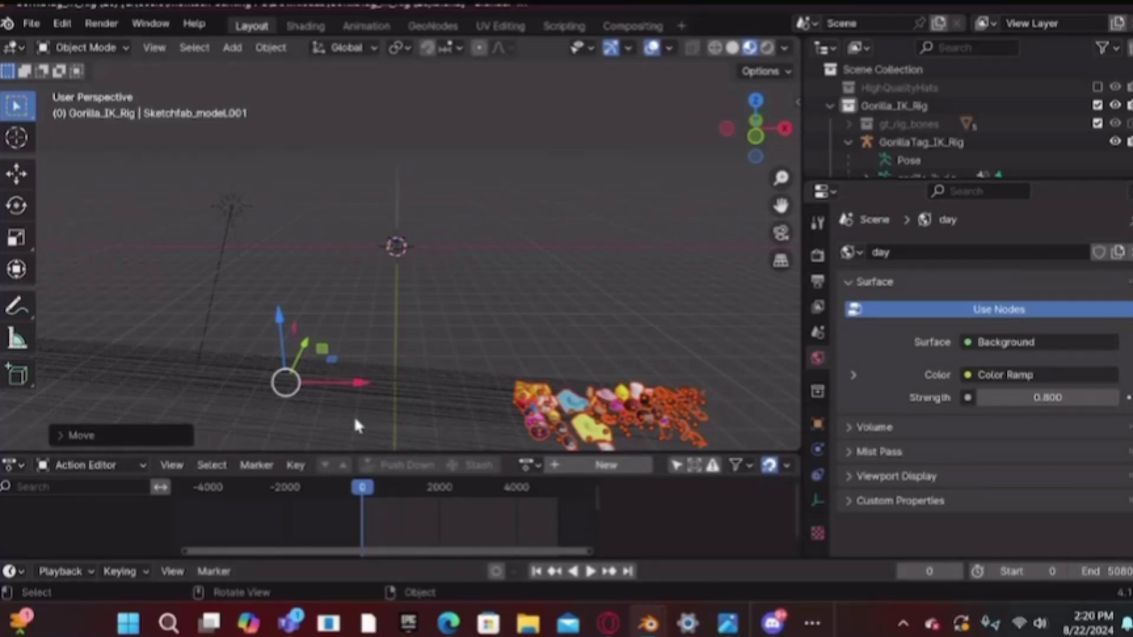
left_click_drag(307, 345, 417, 342)
key("KP_Decimal")
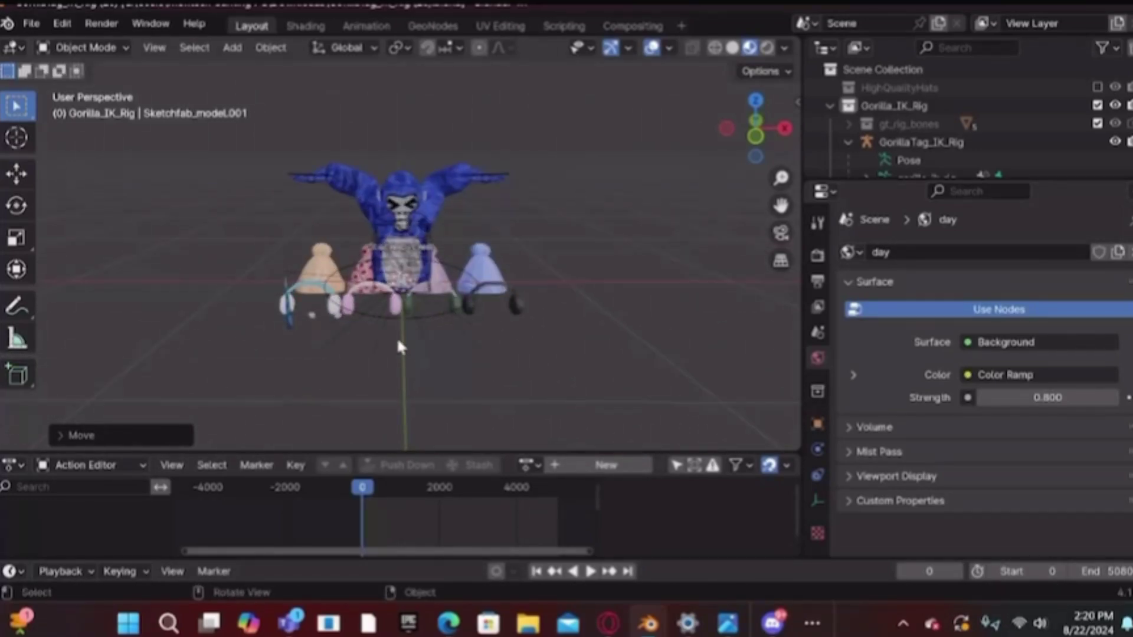
- Move the rosy cheeks and the blue pompom hat out to the gorilla's side, away from the other winter cosmetics
left_click(289, 323)
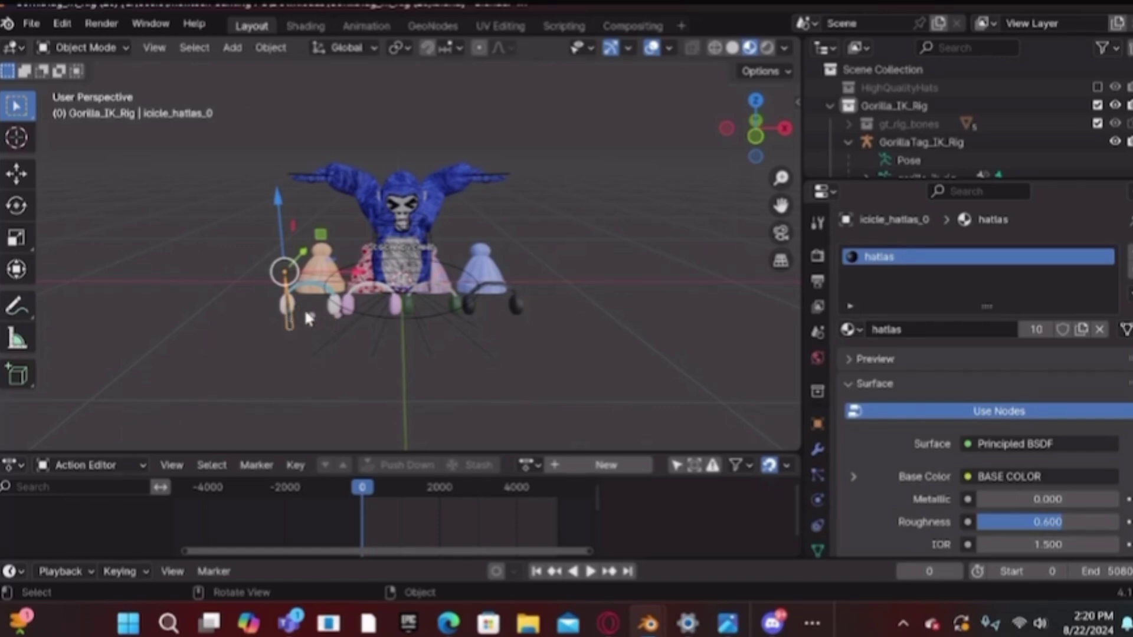
left_click(310, 316)
left_click_drag(397, 353, 653, 337)
left_click_drag(624, 268, 617, 158)
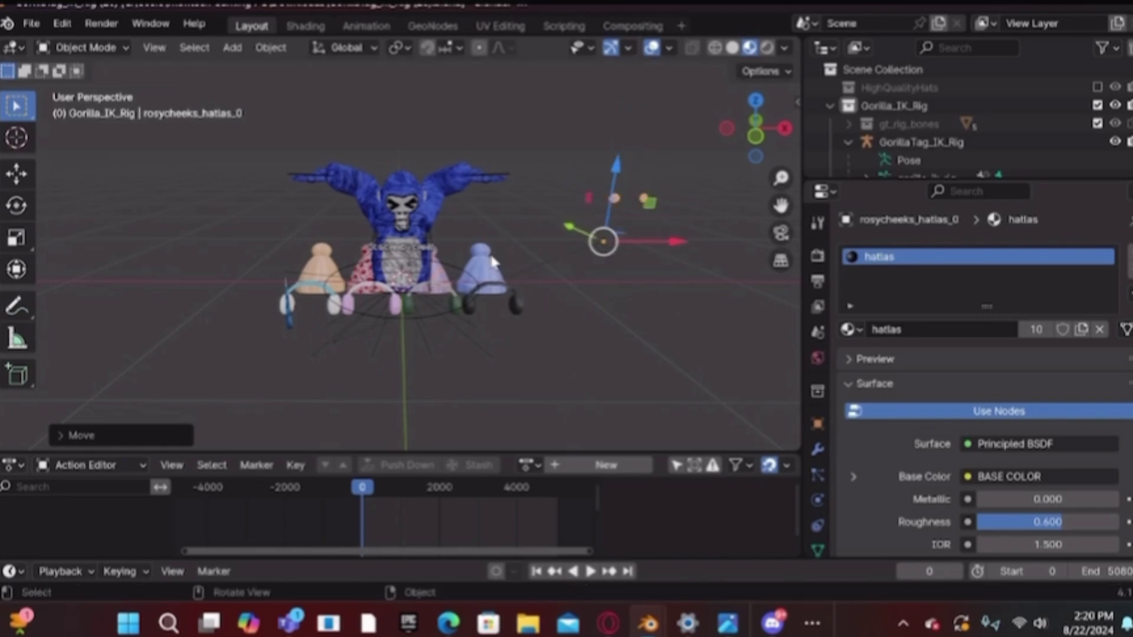
left_click(508, 266)
left_click_drag(555, 334, 716, 329)
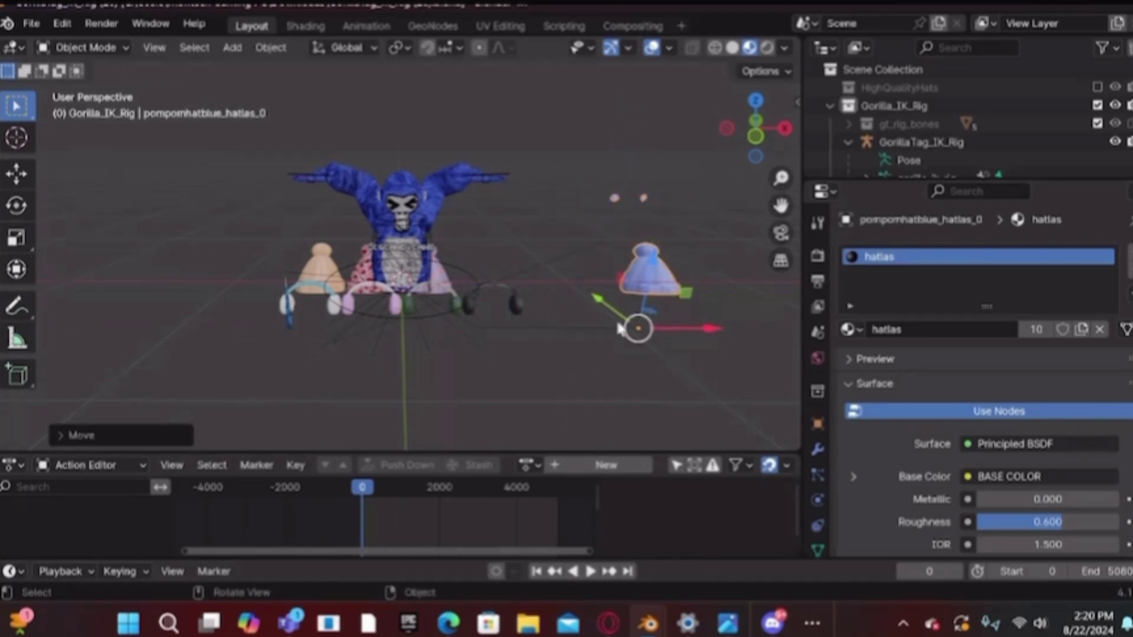
- Delete the black, green and pink earmuffs from the imported winter cosmetics
left_click(514, 305)
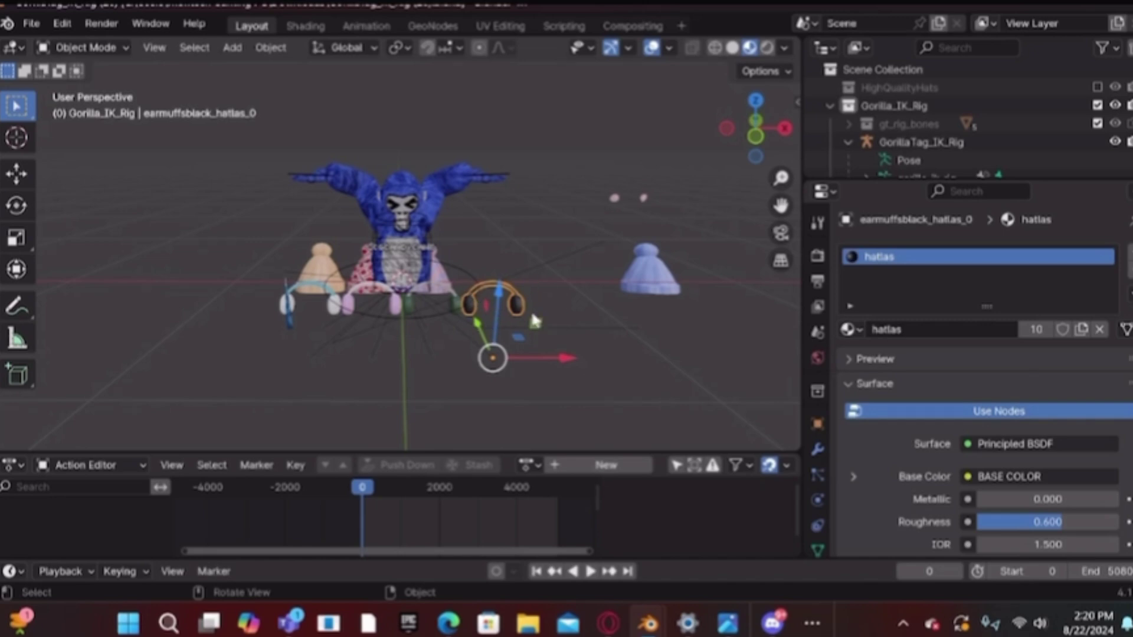
key("x")
left_click(491, 289)
left_click(452, 300)
key("x")
left_click(454, 303)
left_click(389, 308)
key("x")
left_click(392, 303)
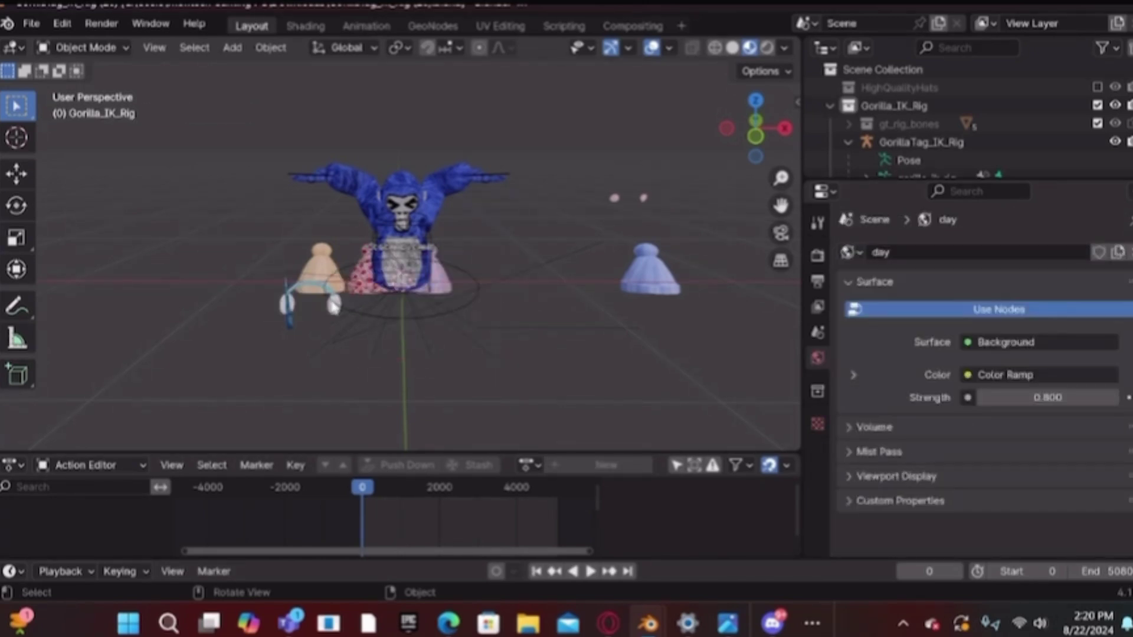
- Delete the remaining pompom hats, white earmuffs and icicle around the gorilla, together with the GorillaTag_IK_Rig armature
left_click(426, 300)
key("x")
left_click(423, 293)
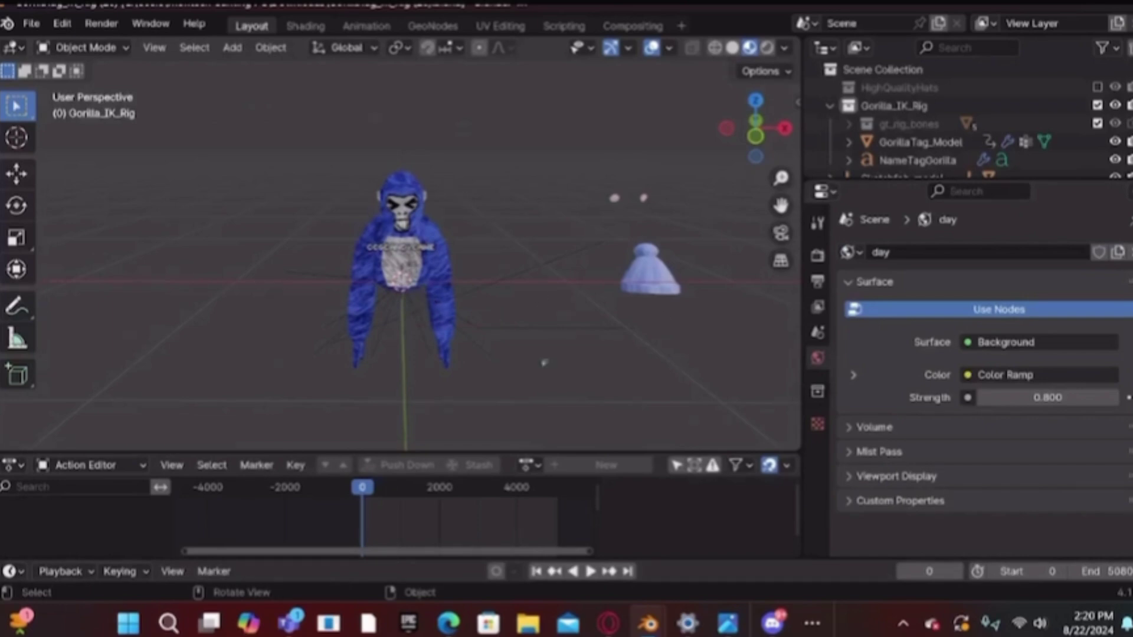
- Move the blue pompom hat along X to the gorilla and raise it along Z onto the head
left_click(664, 286)
left_click_drag(705, 332, 469, 324)
left_click_drag(405, 278, 405, 183)
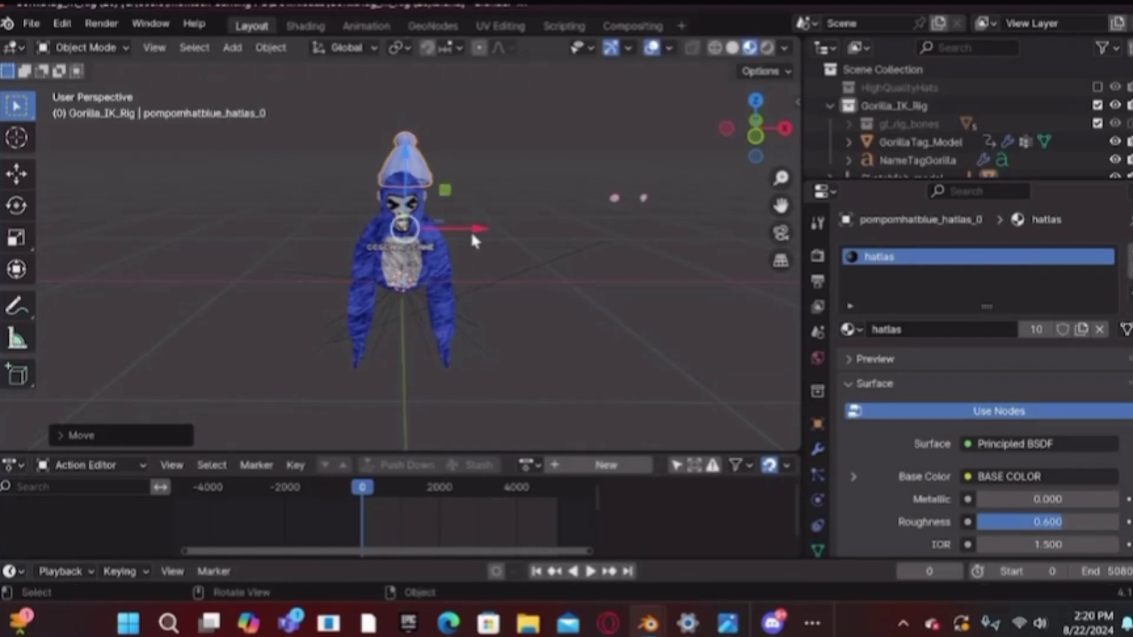
- Align the blue pompom hat with the gorilla's head along Y and lower it along Z to fit snugly
left_click_drag(773, 151, 514, 193)
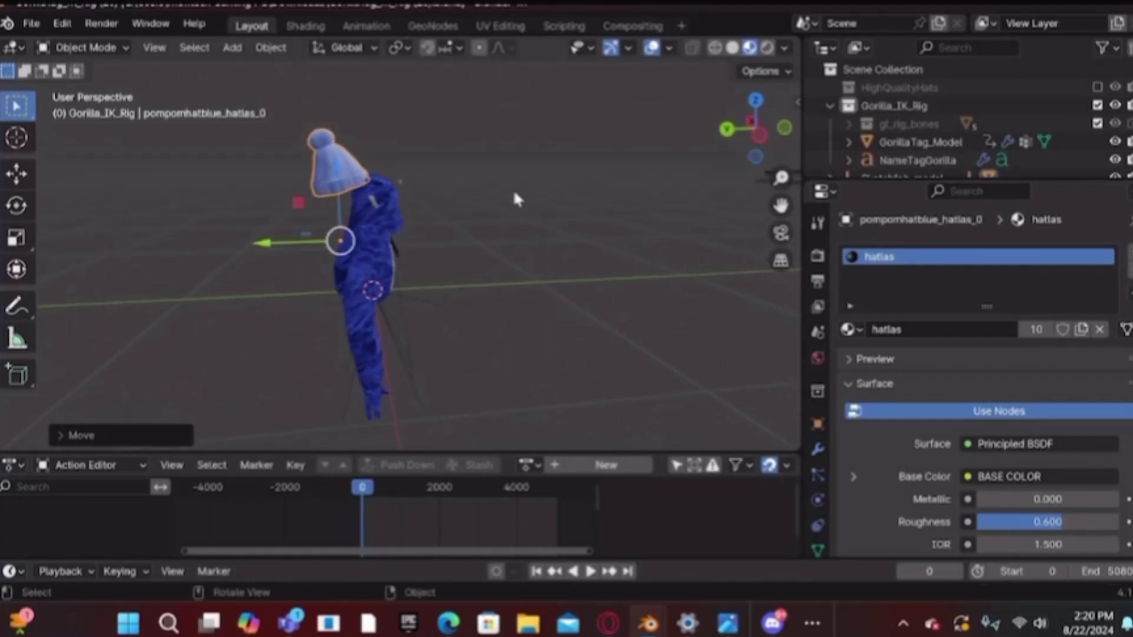
left_click_drag(265, 254, 305, 243)
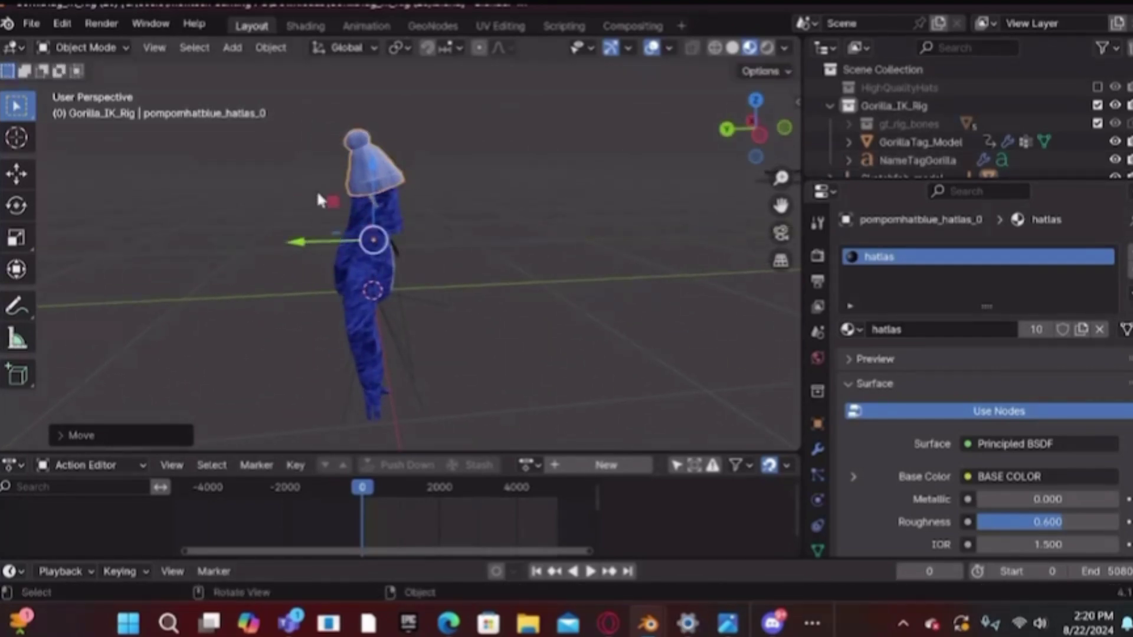
left_click_drag(377, 170, 372, 181)
left_click_drag(759, 127, 655, 148)
left_click_drag(479, 254, 467, 247)
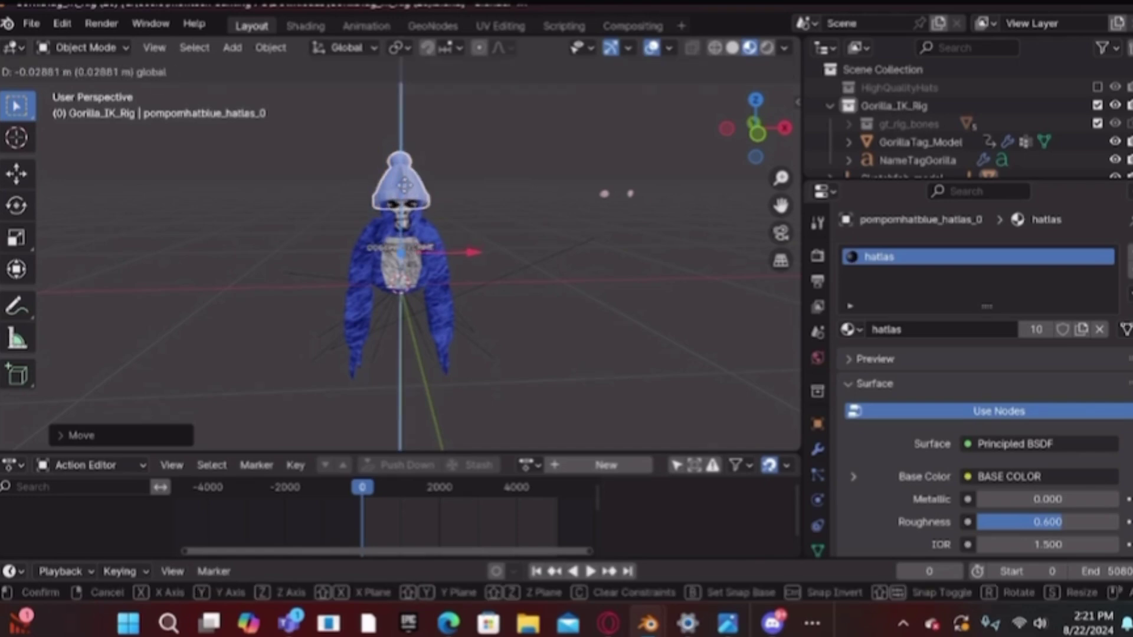
- Move the rosy cheeks along X to the gorilla and lower them along Z to face level
left_click(580, 214)
left_click(631, 195)
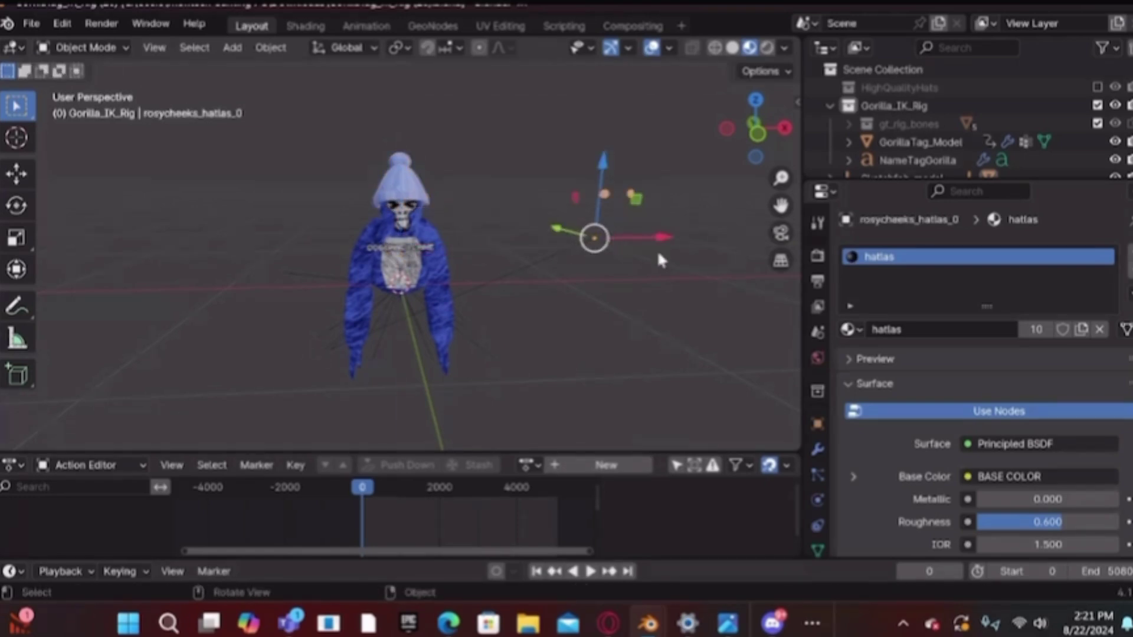
key("g")
key("x")
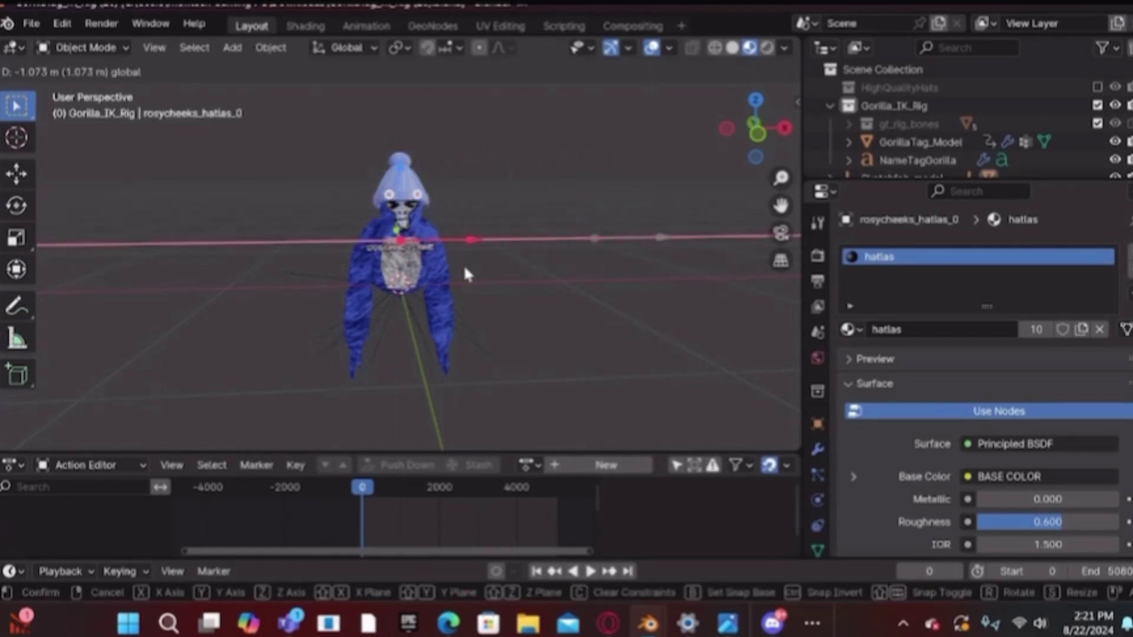
left_click(463, 269)
key("g")
key("z")
left_click(406, 200)
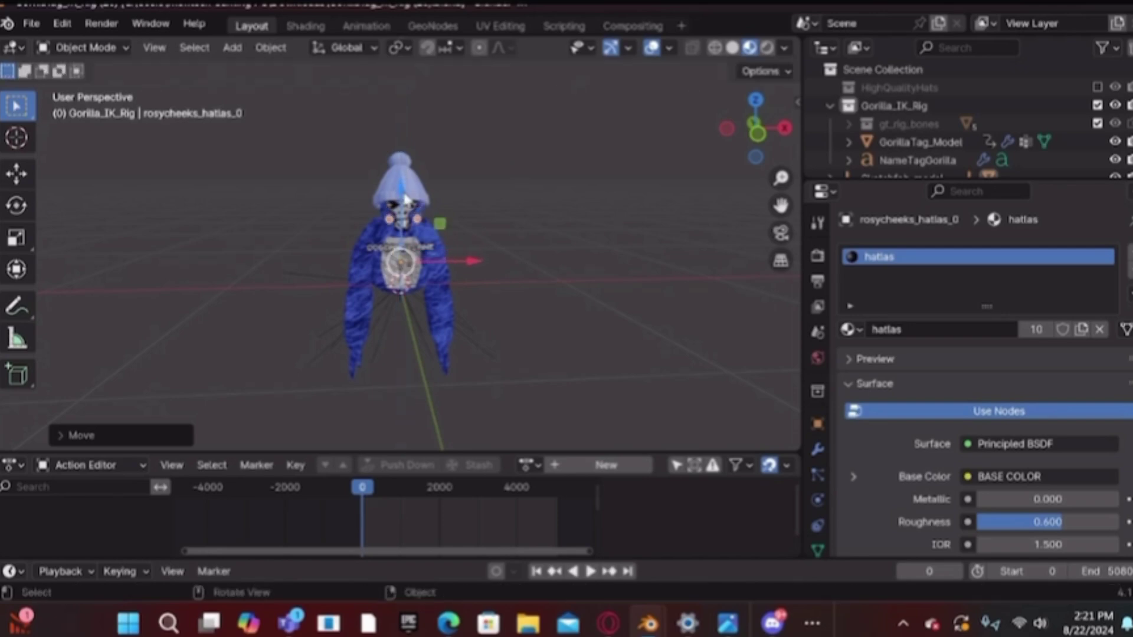
- Move the rosy cheeks along Y against the front of the gorilla's face
left_click_drag(741, 118, 679, 123)
left_click(429, 213)
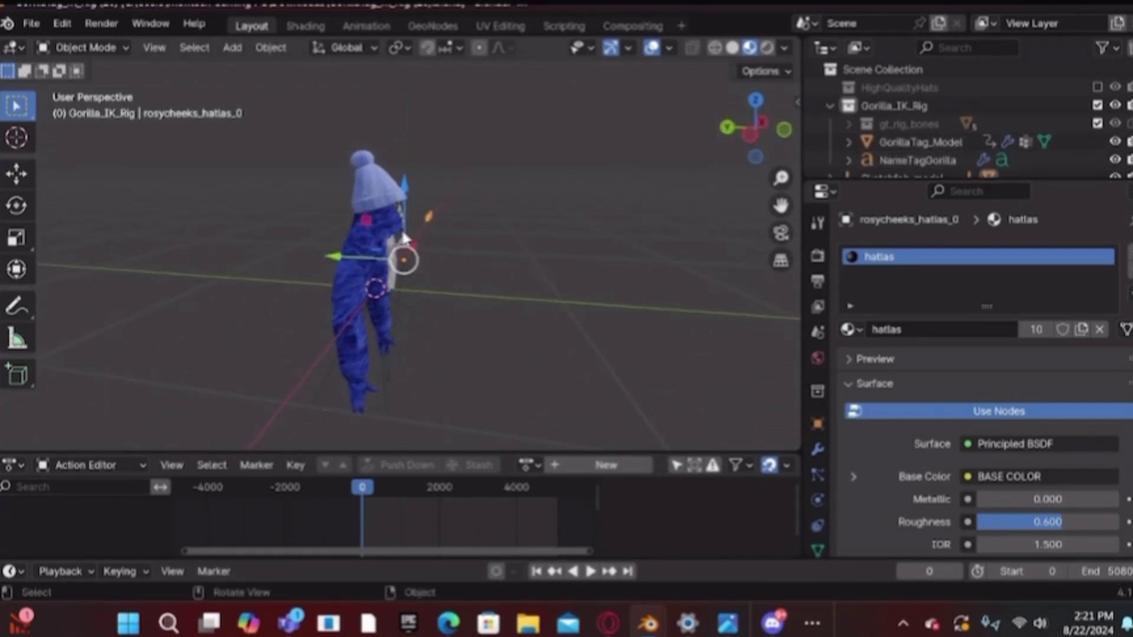
left_click_drag(361, 264, 333, 263)
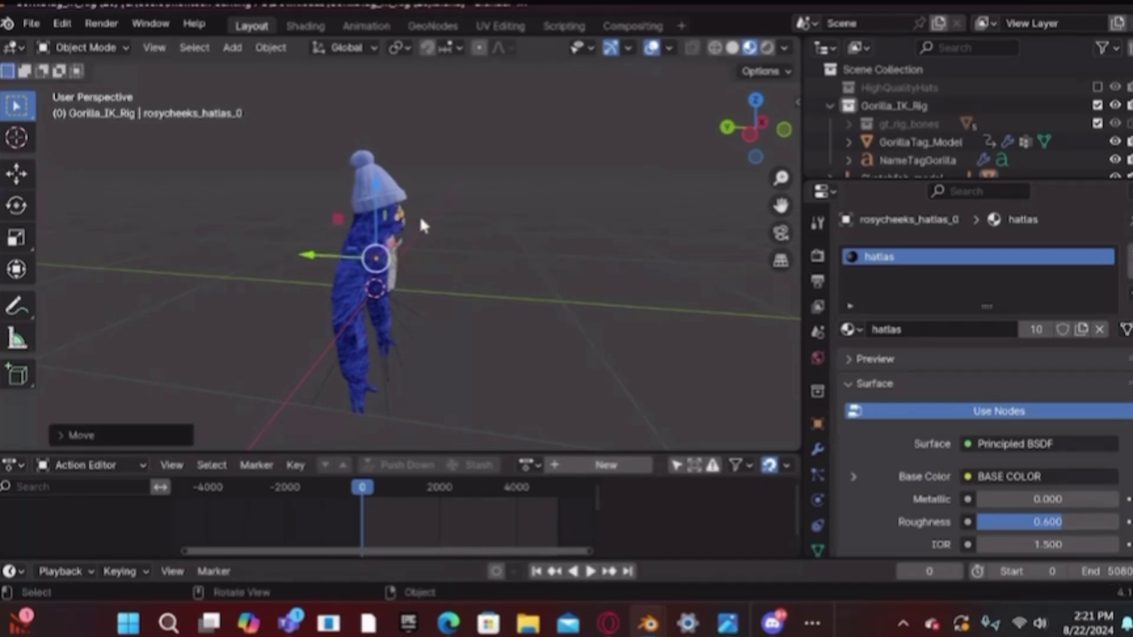
- Fine-tune the rosy cheeks' position along X and Z so they sit evenly on the gorilla's face
left_click_drag(759, 148, 709, 147)
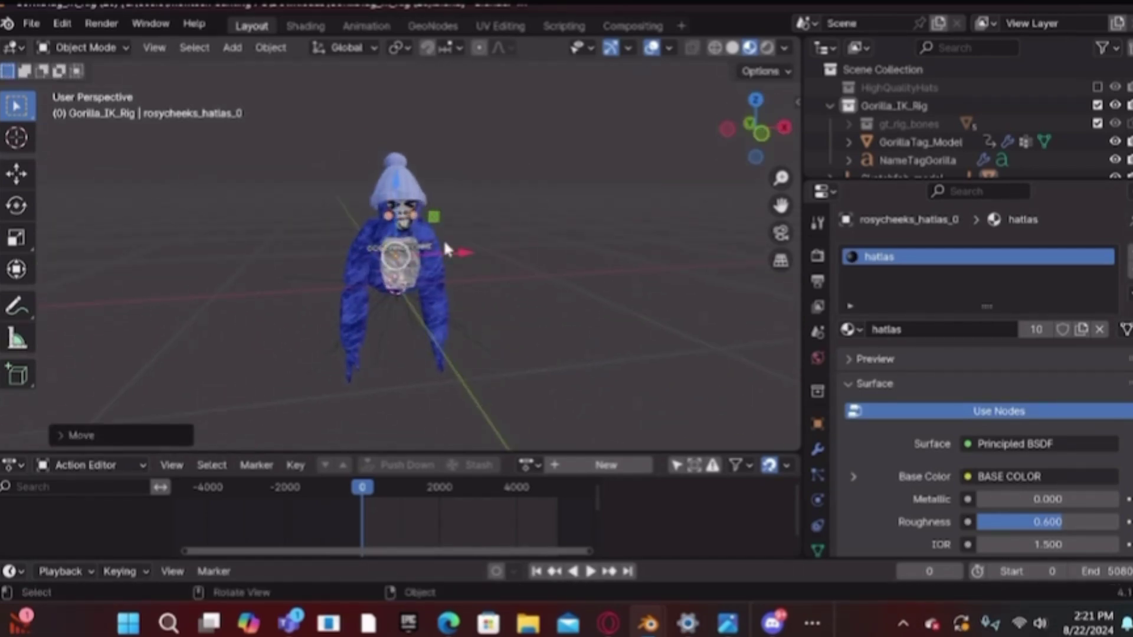
key("g")
key("x")
left_click(468, 249)
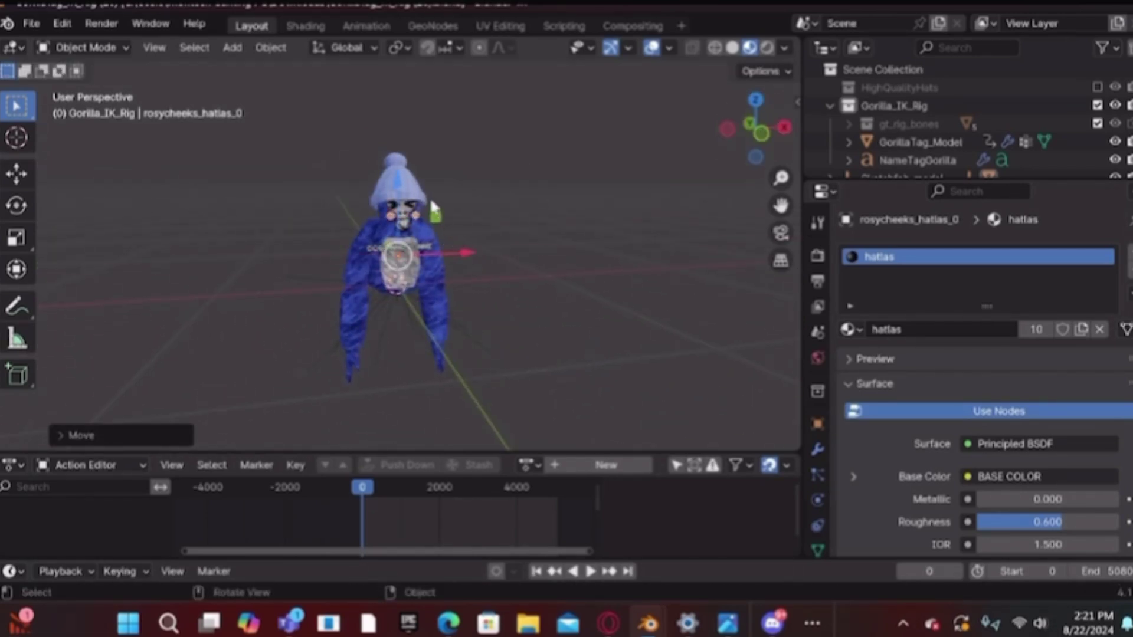
key("g")
key("x")
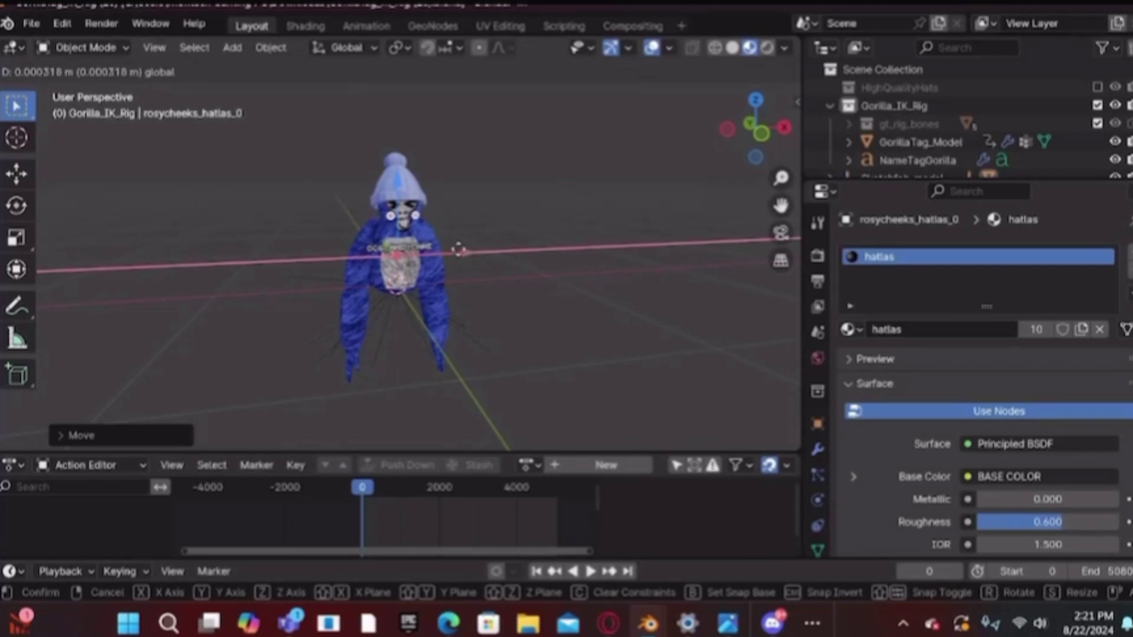
key("x")
key("z")
left_click(402, 175)
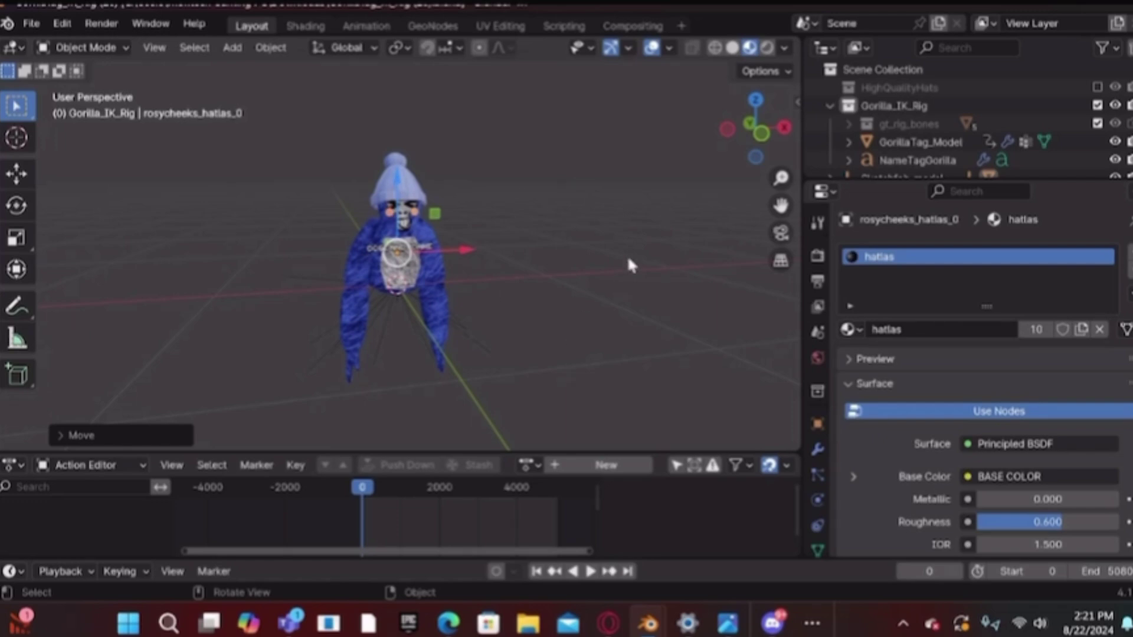
- Switch to the GorillaTag_IK_Rig (25) Blender window and examine the gorilla's fitted hat and cheeks up close
mouse_move(649, 621)
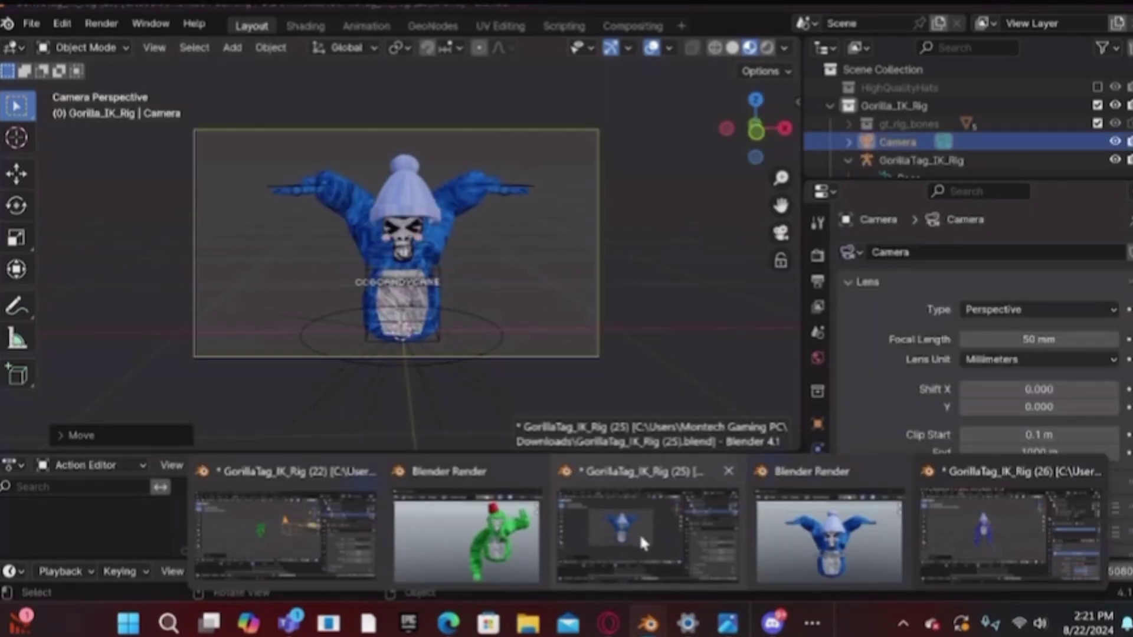
left_click(639, 533)
scroll(638, 330, "down", 1)
scroll(590, 313, "up", 4)
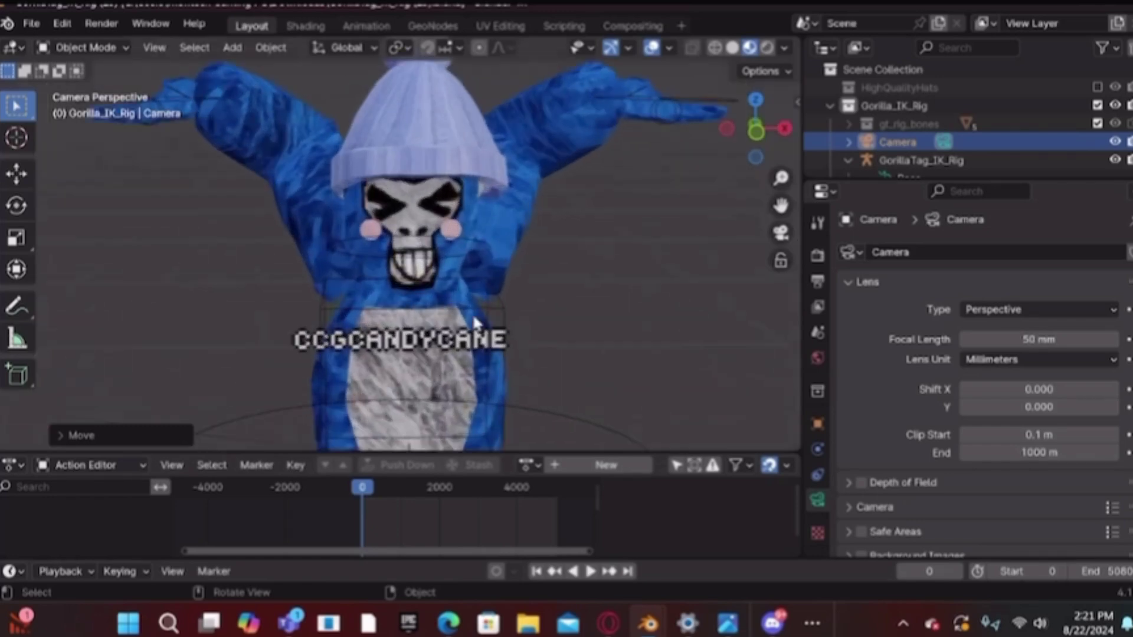
scroll(484, 330, "down", 2)
- Leave the camera view and delete the existing camera in front of the gorilla
mouse_move(771, 136)
left_mouse_down()
mouse_move(751, 121)
mouse_move(782, 138)
left_mouse_up()
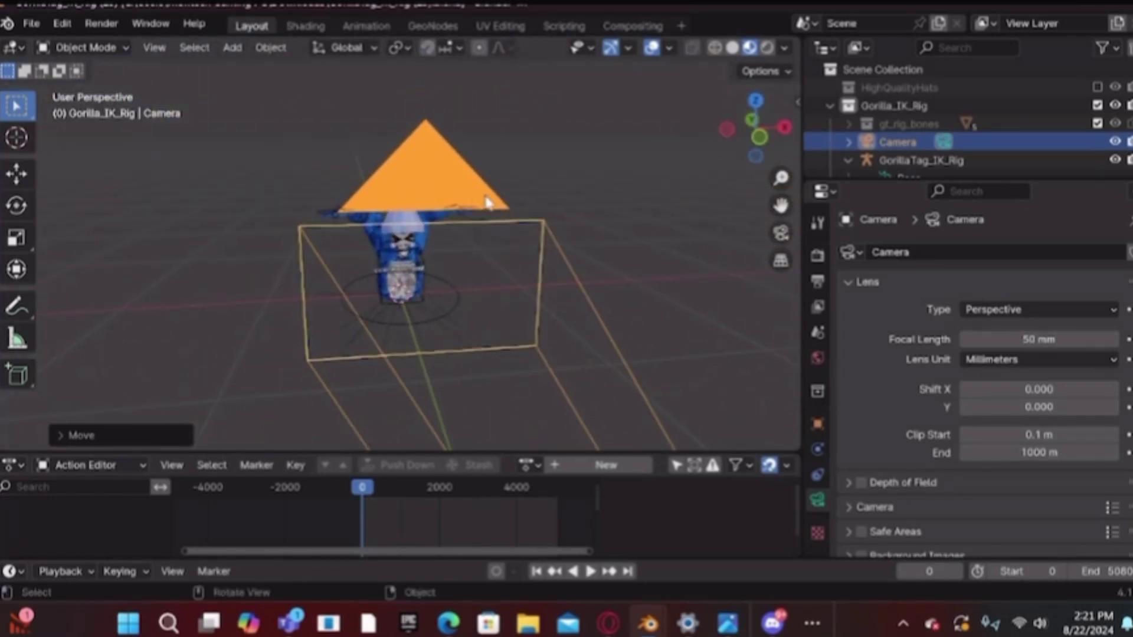
key("x")
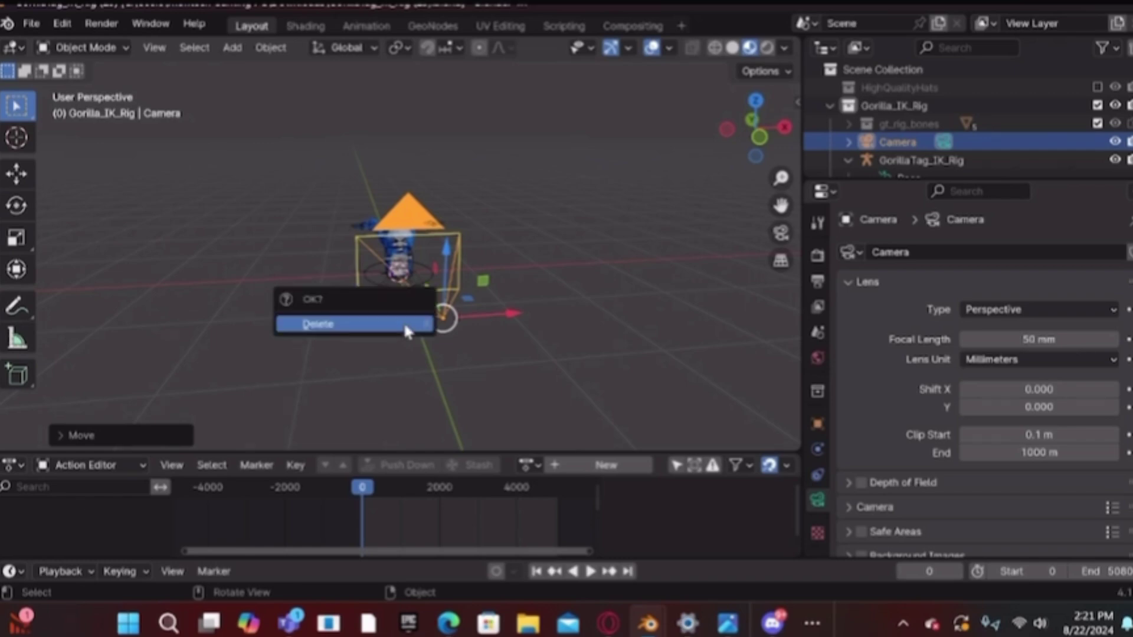
left_click(404, 321)
scroll(468, 318, "up", 5)
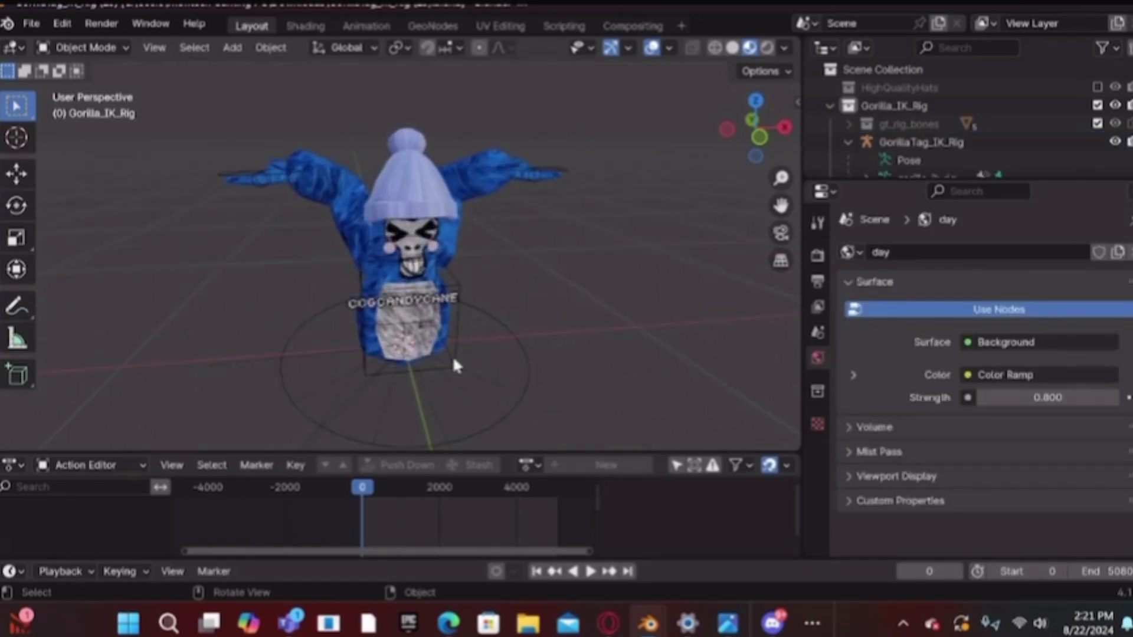
scroll(462, 287, "down", 4)
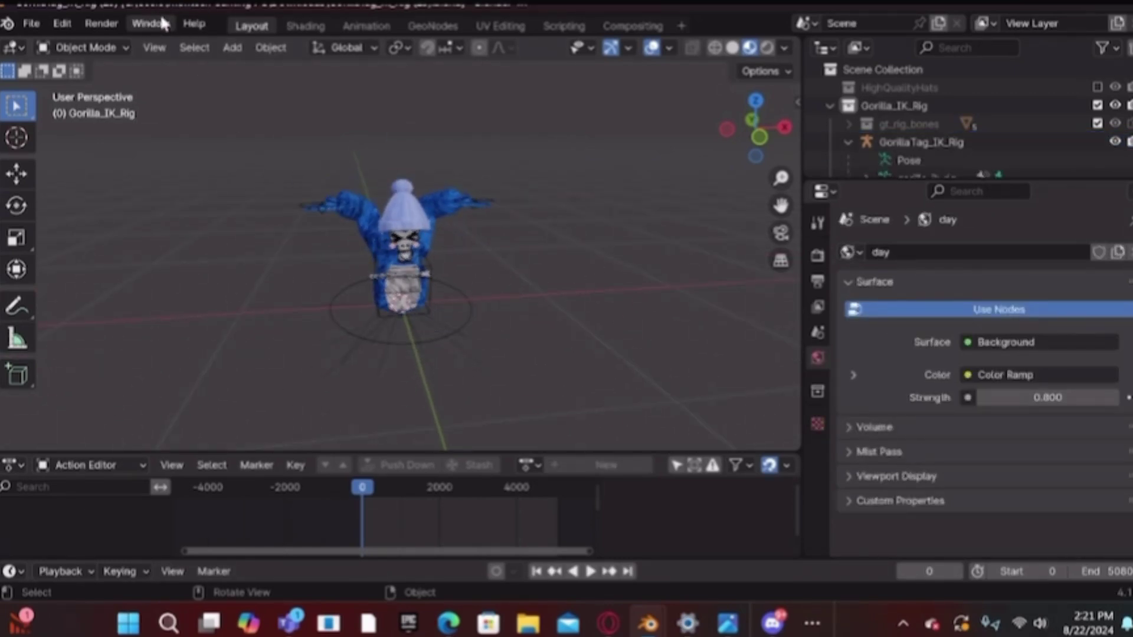
- Add a new camera, move it along Y out in front of the gorilla, and raise it along Z
left_click(233, 47)
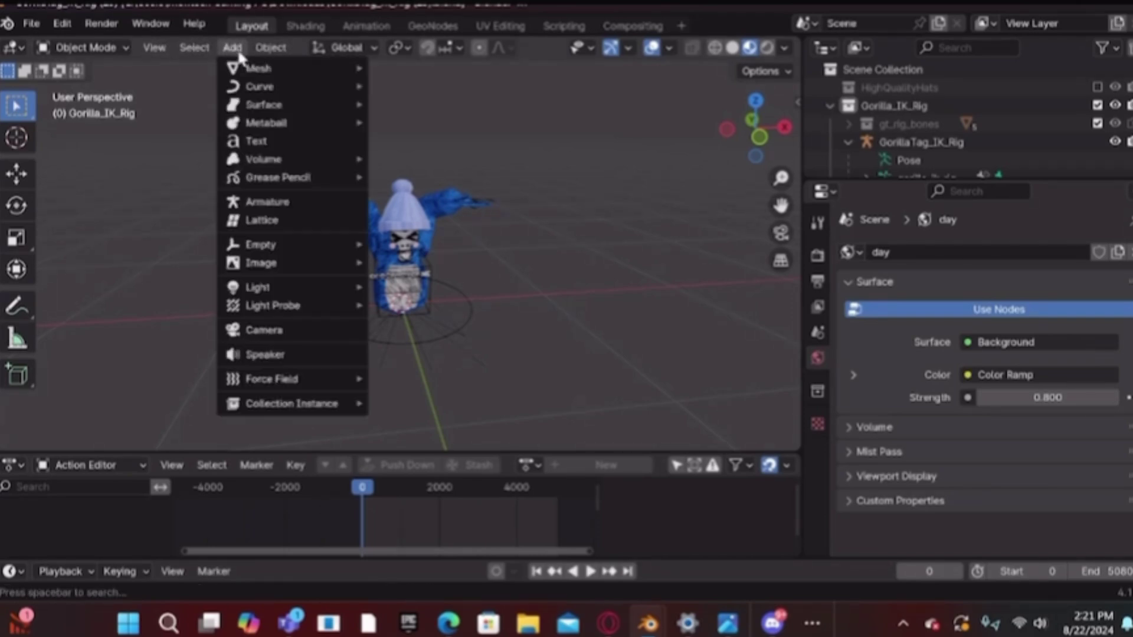
left_click(283, 331)
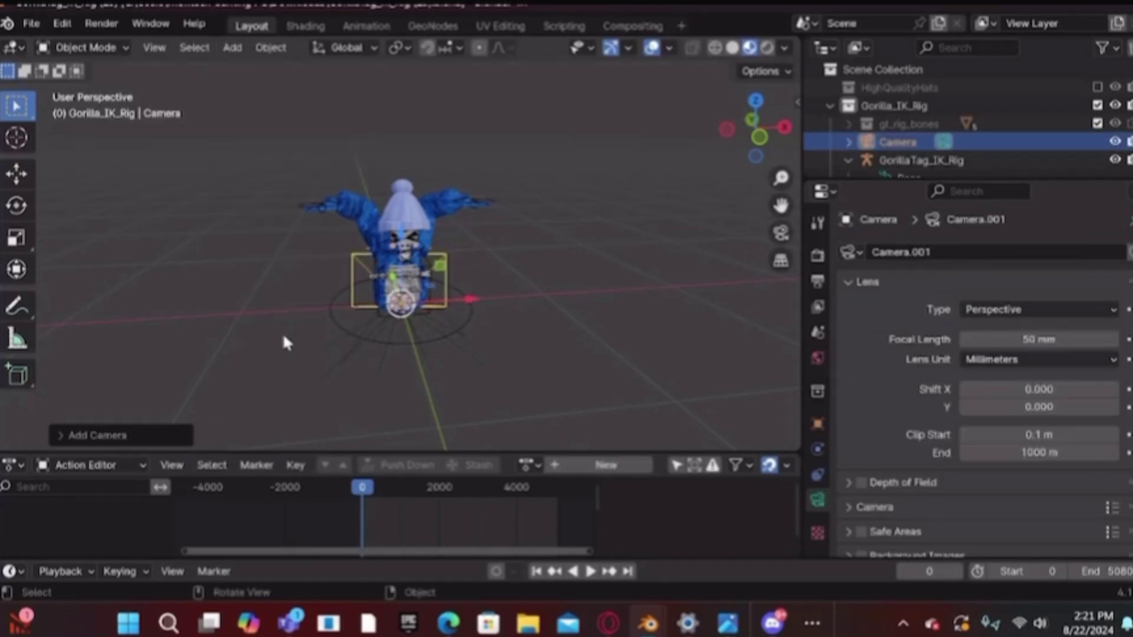
key("g")
key("y")
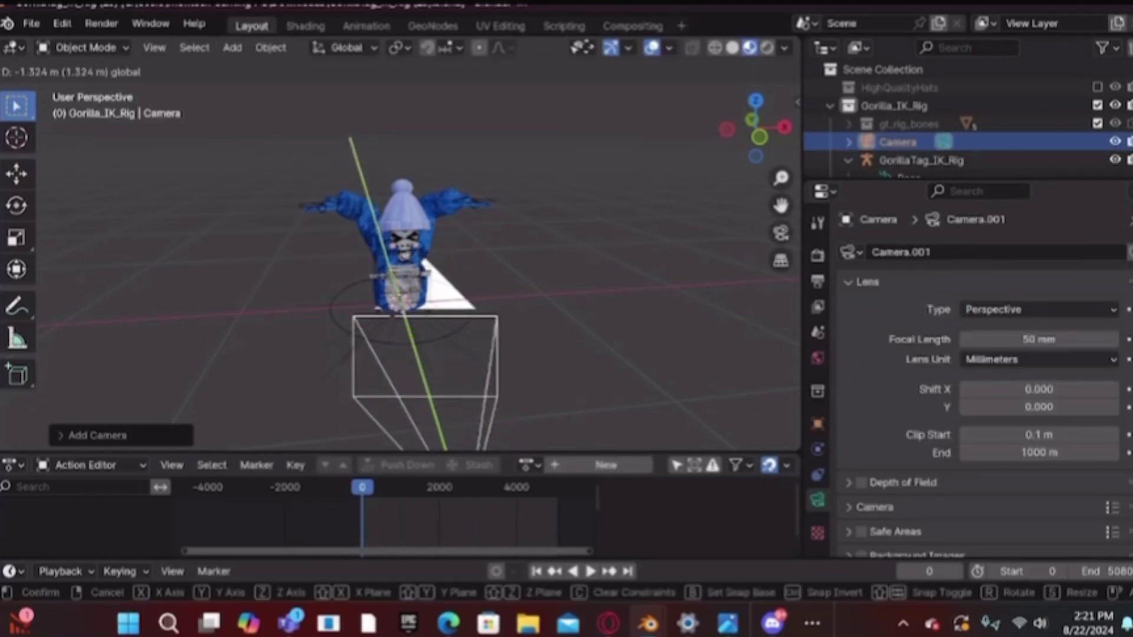
left_click(573, 262)
scroll(572, 262, "down", 2)
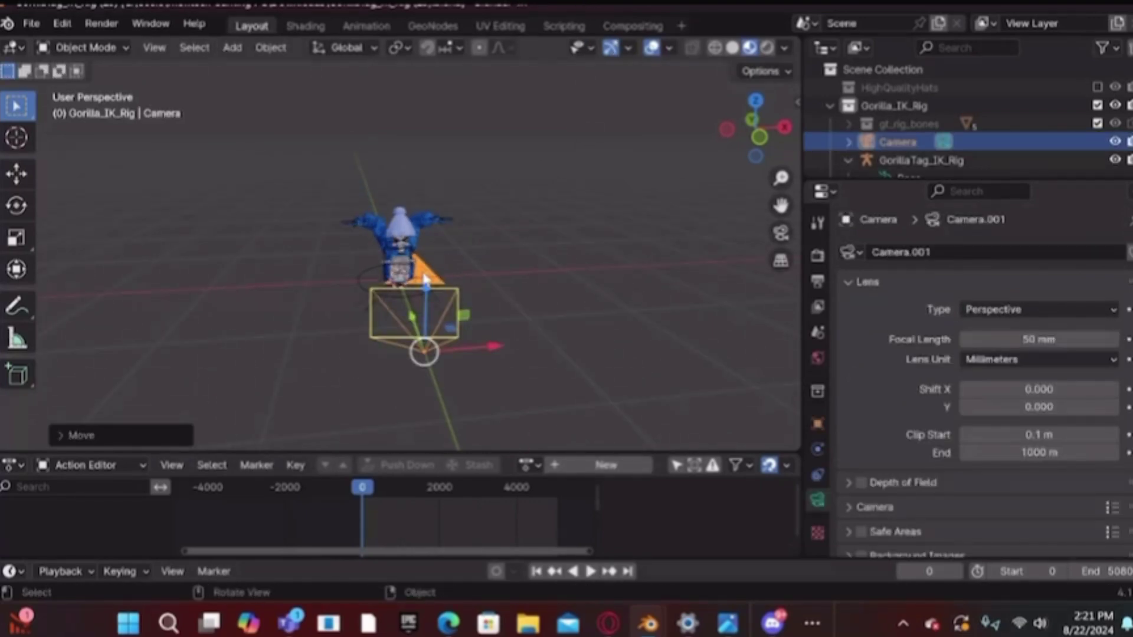
left_click_drag(429, 297, 429, 236)
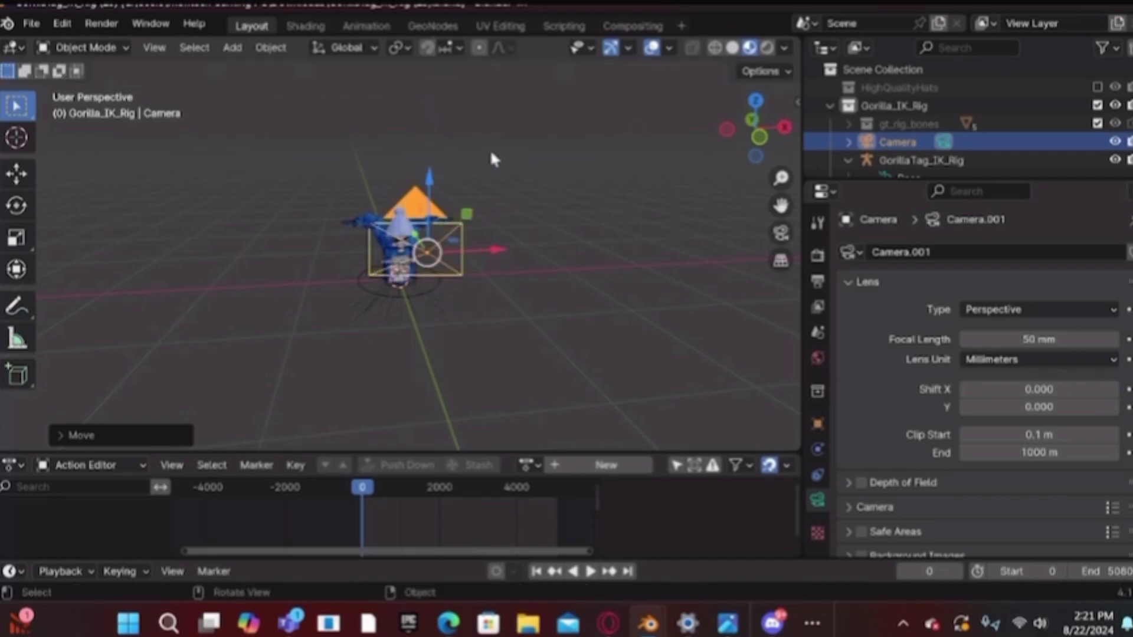
- Tilt the new camera about the X axis from a side view and lower it to the gorilla's height
left_click_drag(753, 133, 564, 222)
left_click(16, 205)
left_click_drag(571, 179, 593, 168)
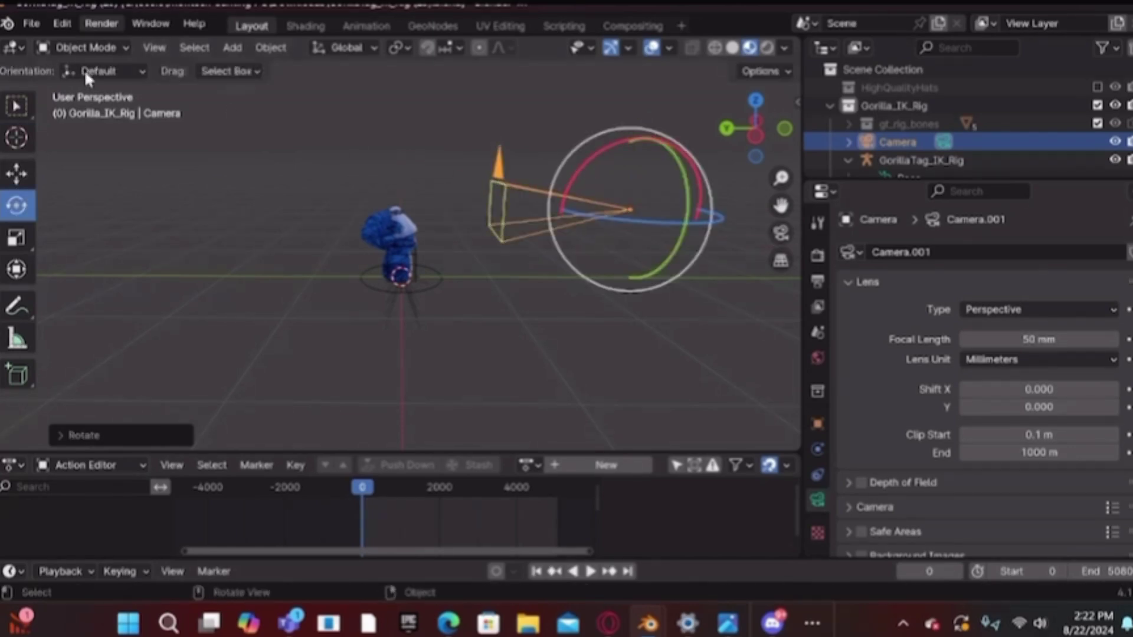
left_click(17, 173)
left_click_drag(645, 133, 637, 168)
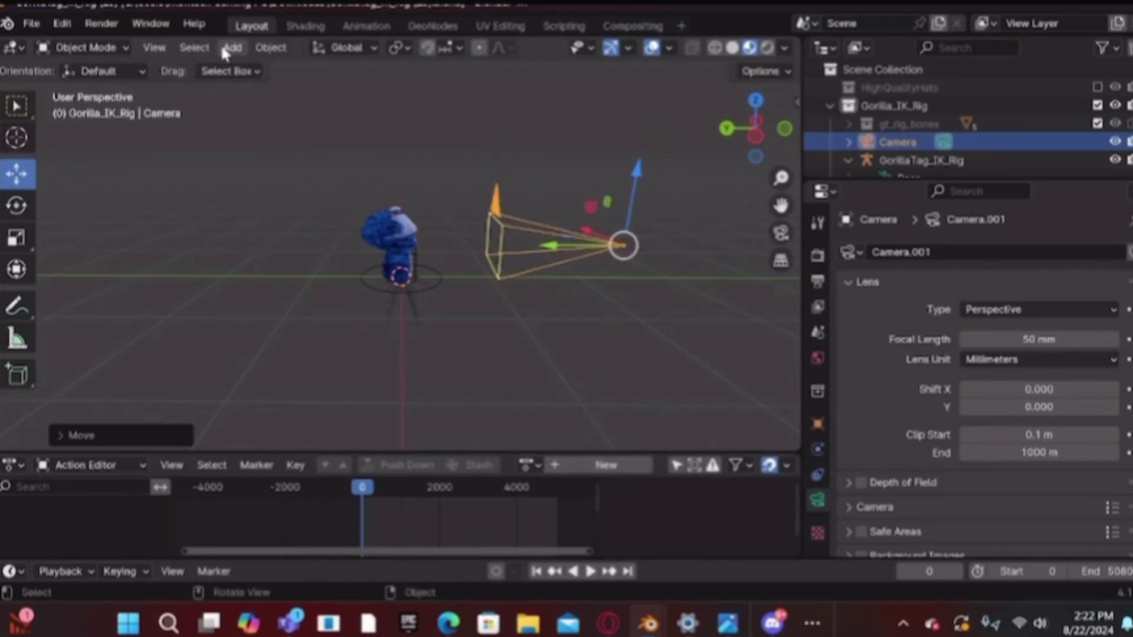
- View the gorilla through the active camera
left_click(163, 48)
mouse_move(200, 264)
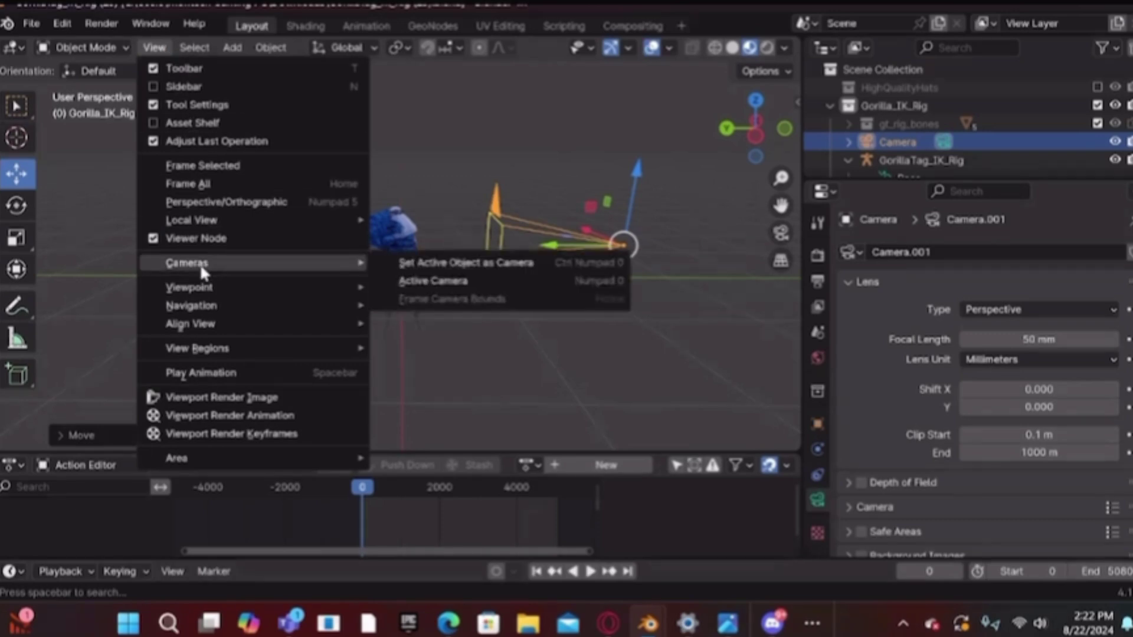
left_click(453, 283)
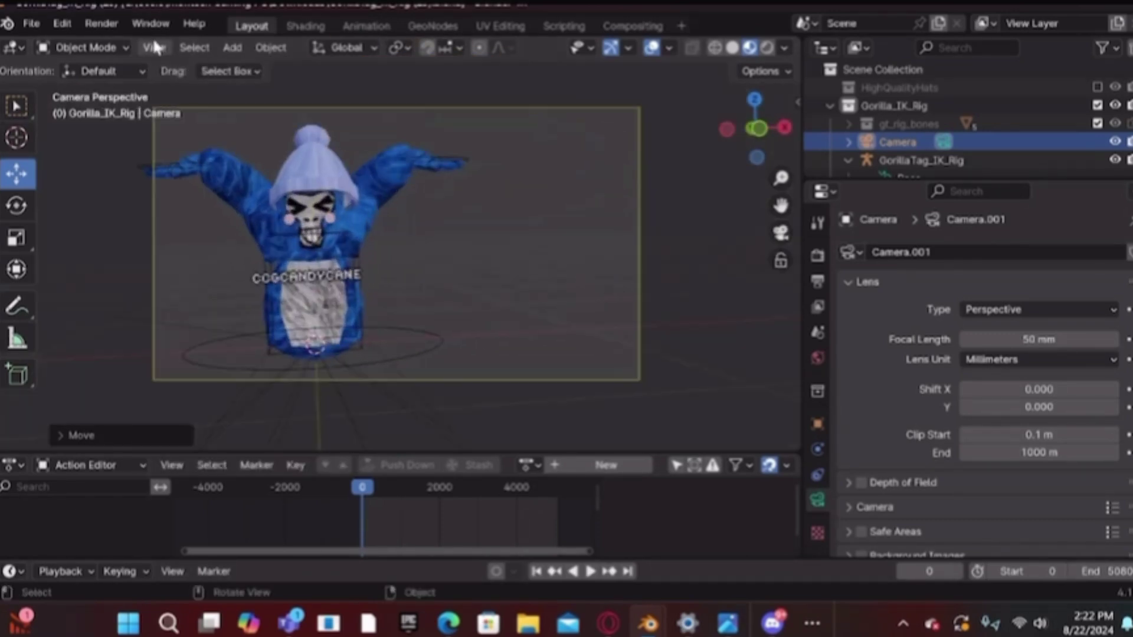
- Try to reframe the gorilla in the camera view with Walk Navigation, moving the camera backward and forward
left_click(155, 47)
left_click(155, 47)
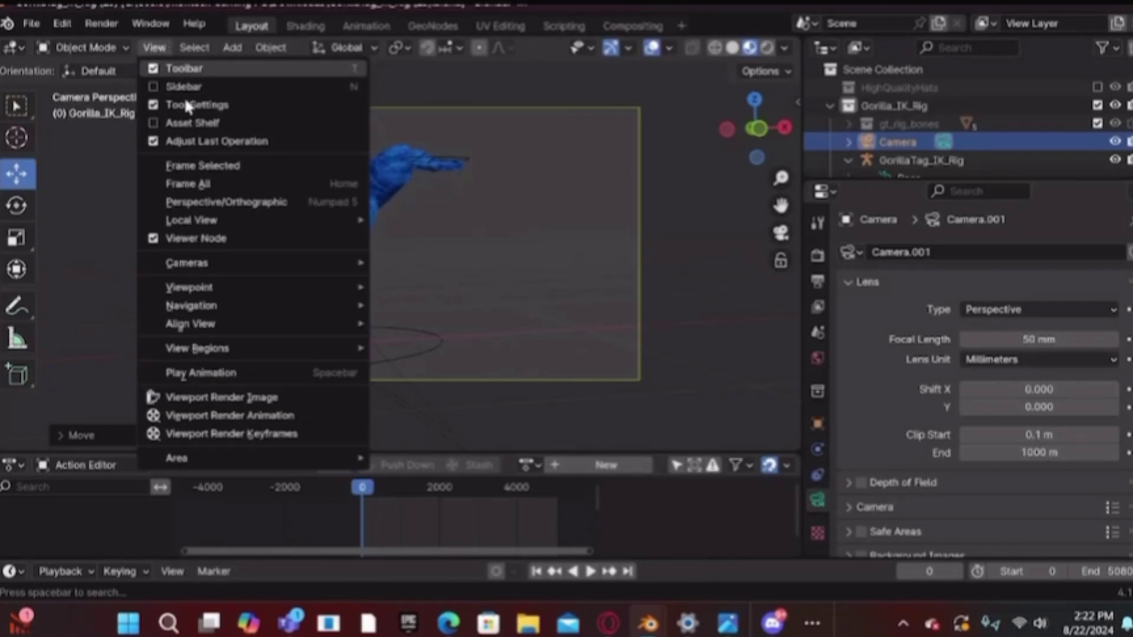
mouse_move(219, 307)
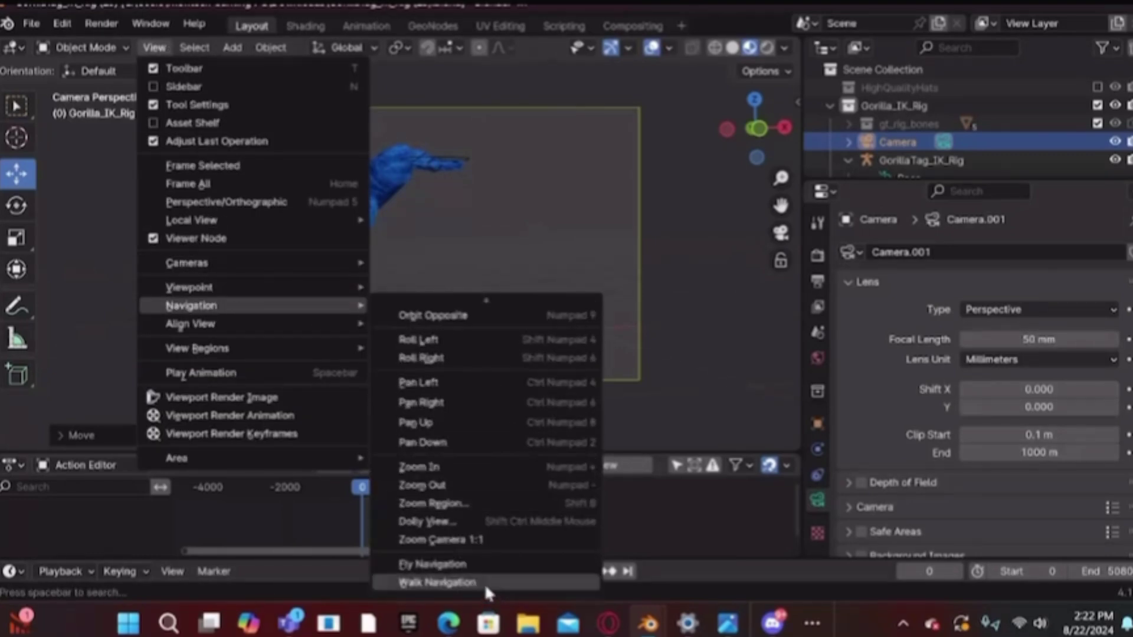
left_click(468, 583)
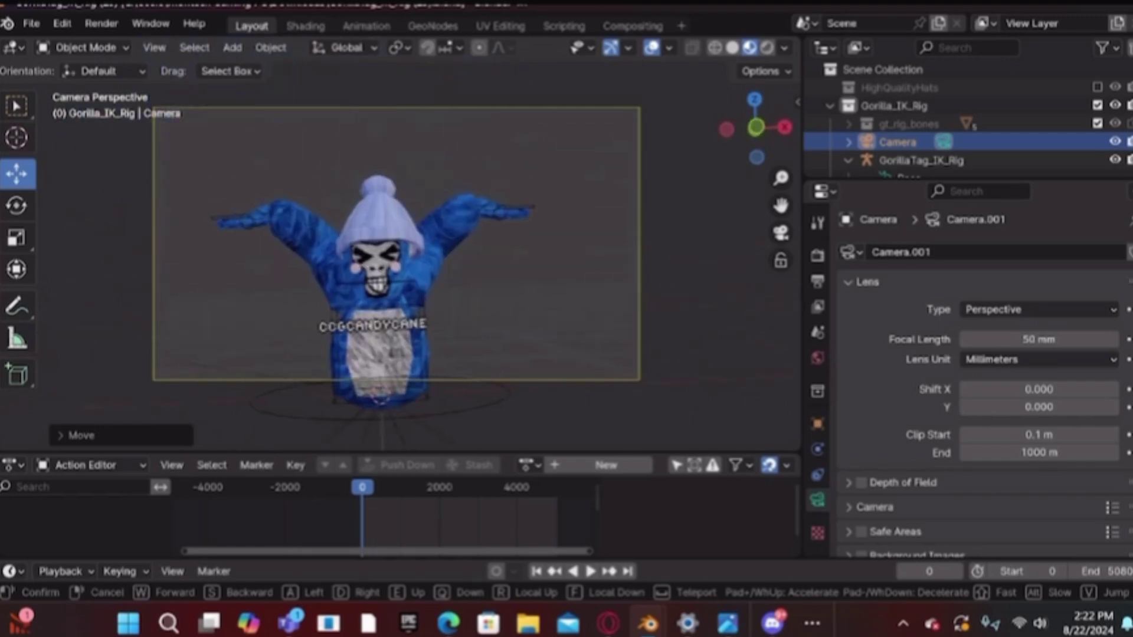
key("s")
key("s")
key("w")
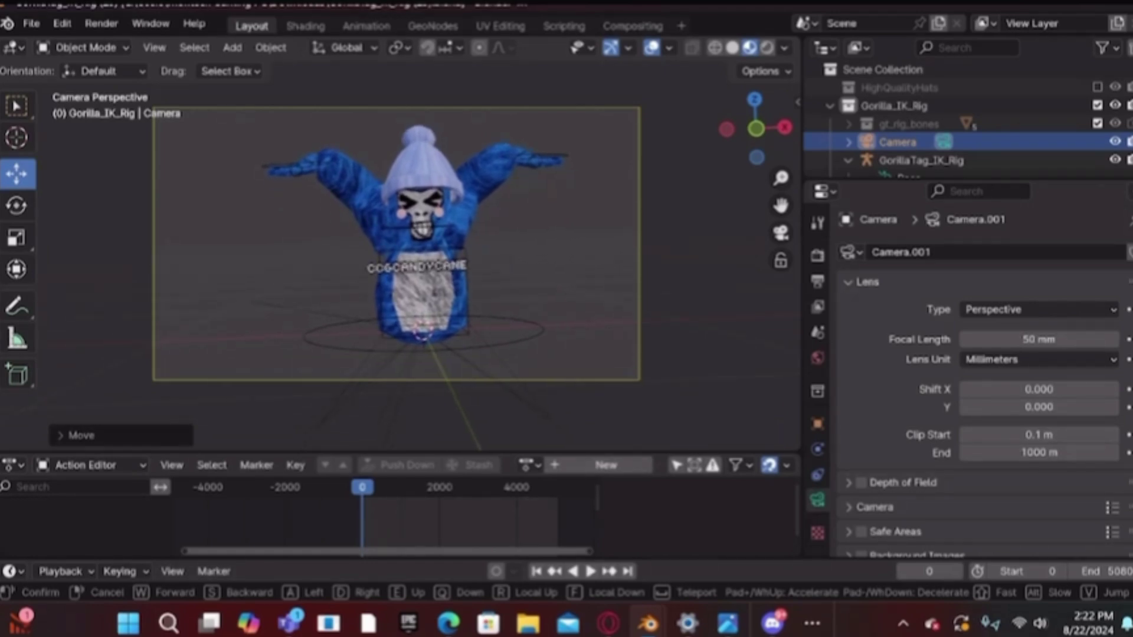
left_click(468, 588)
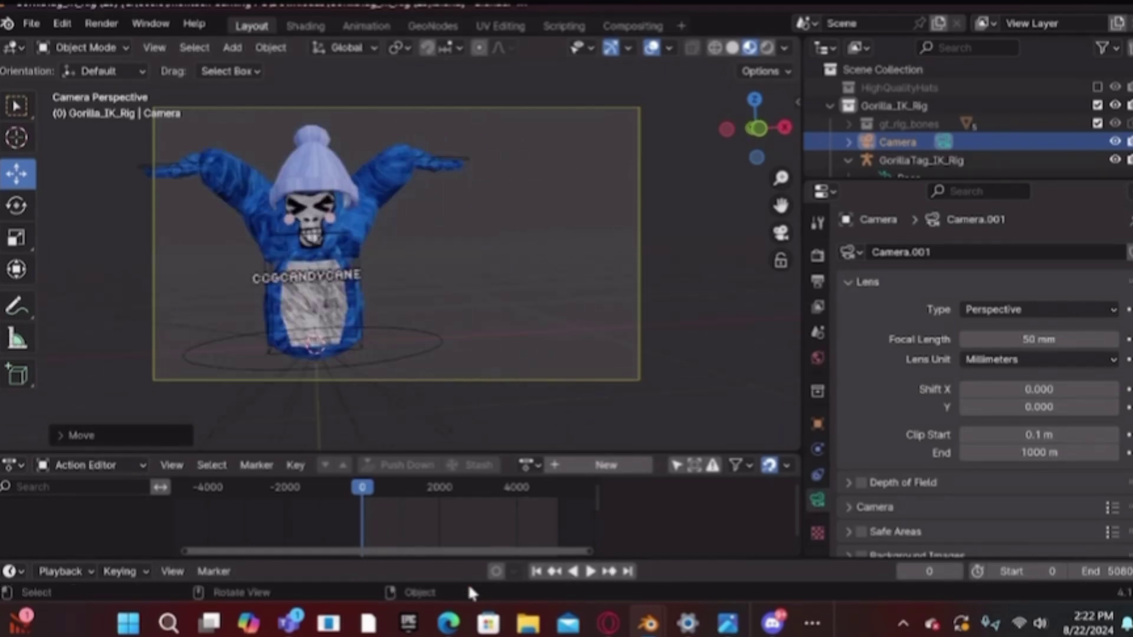
left_click(540, 400)
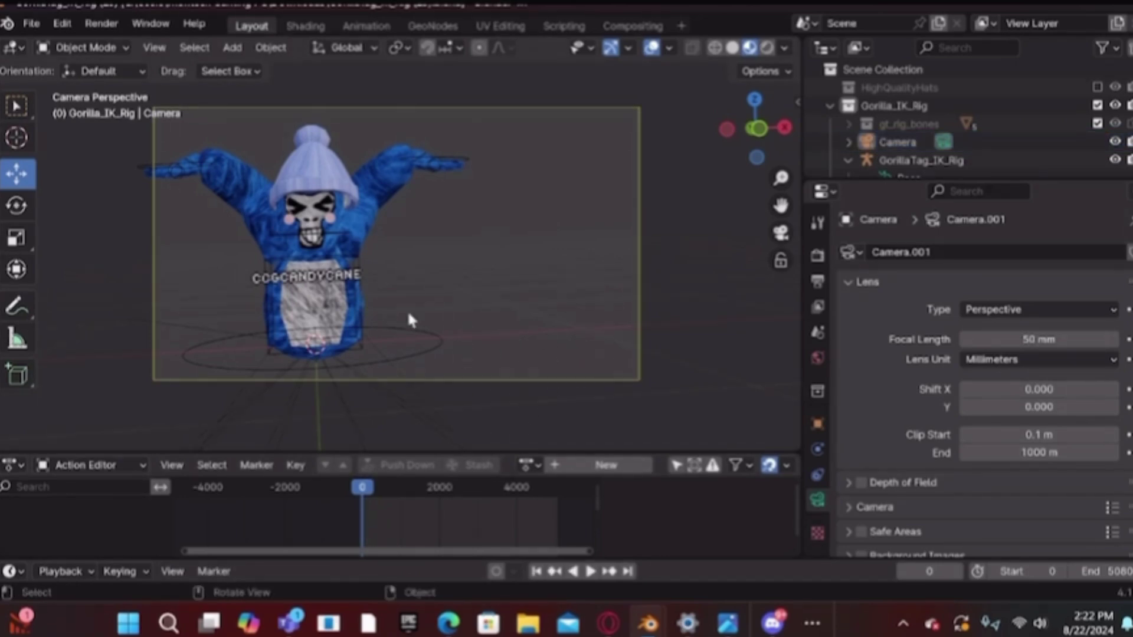
left_click(223, 48)
left_click(190, 50)
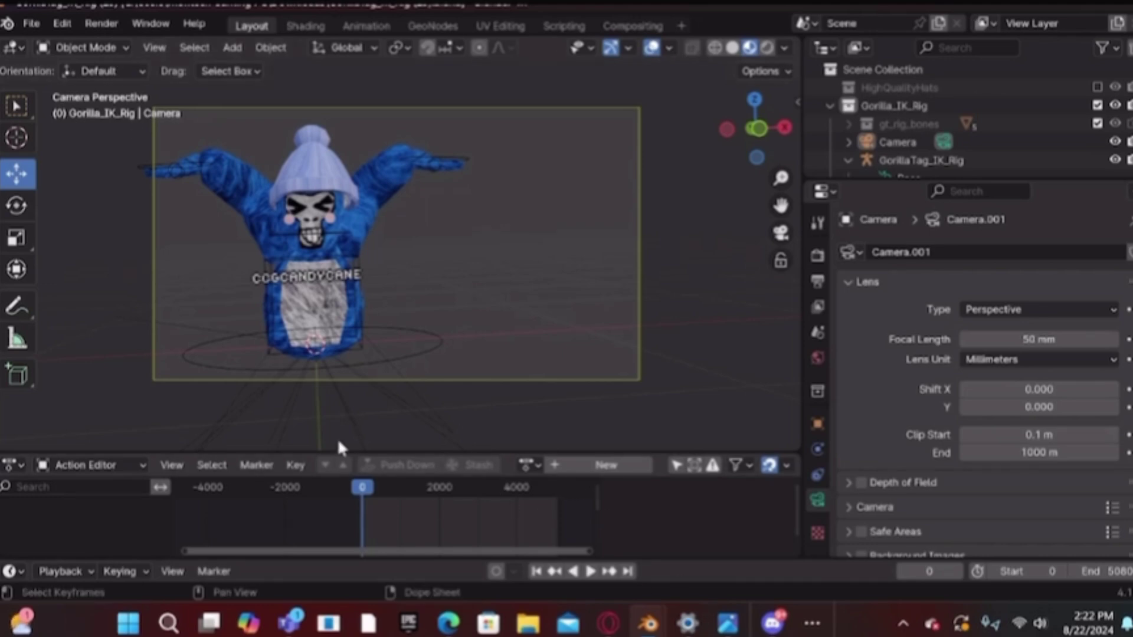
- Bring up the finished gorilla render and save it as untitled.png in the Saved Pictures folder, replacing the existing file
mouse_move(648, 623)
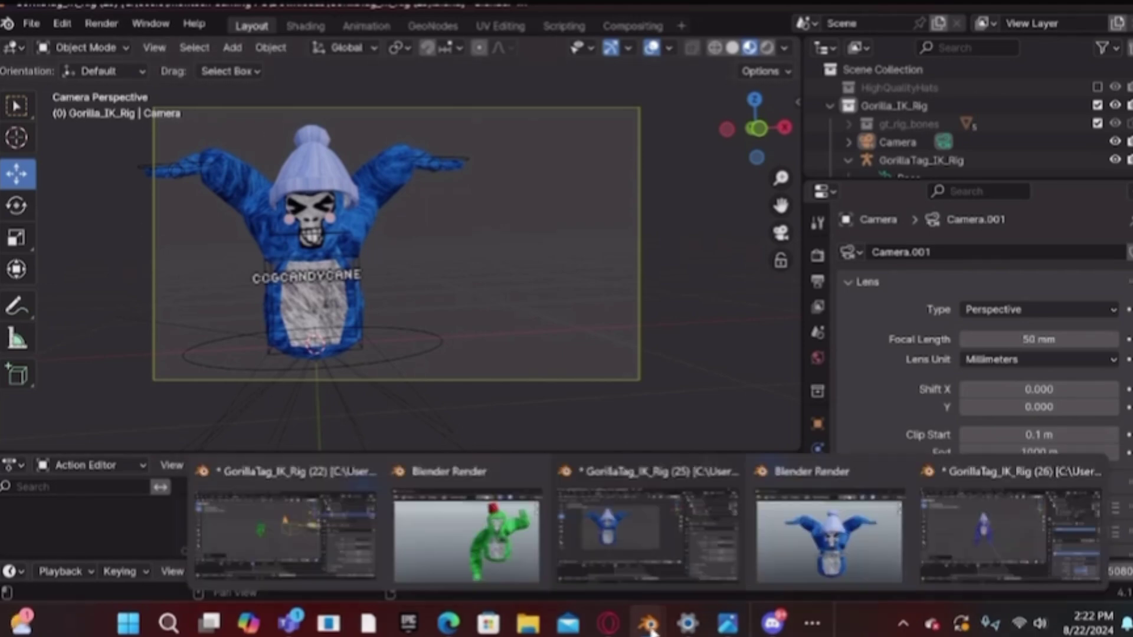
left_click(872, 548)
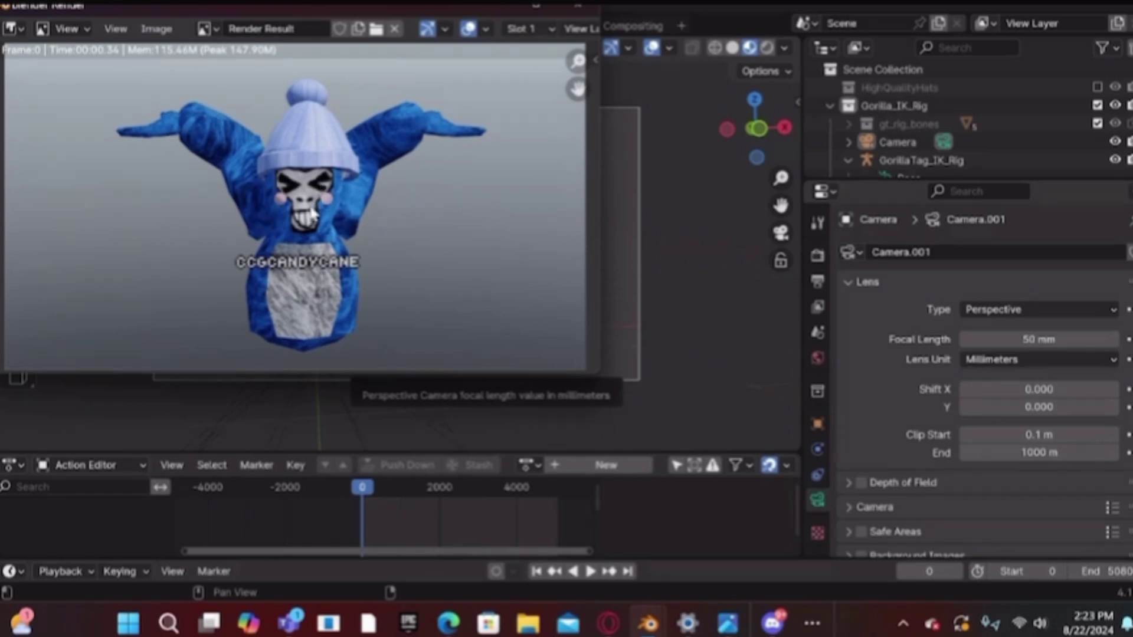
left_click(158, 29)
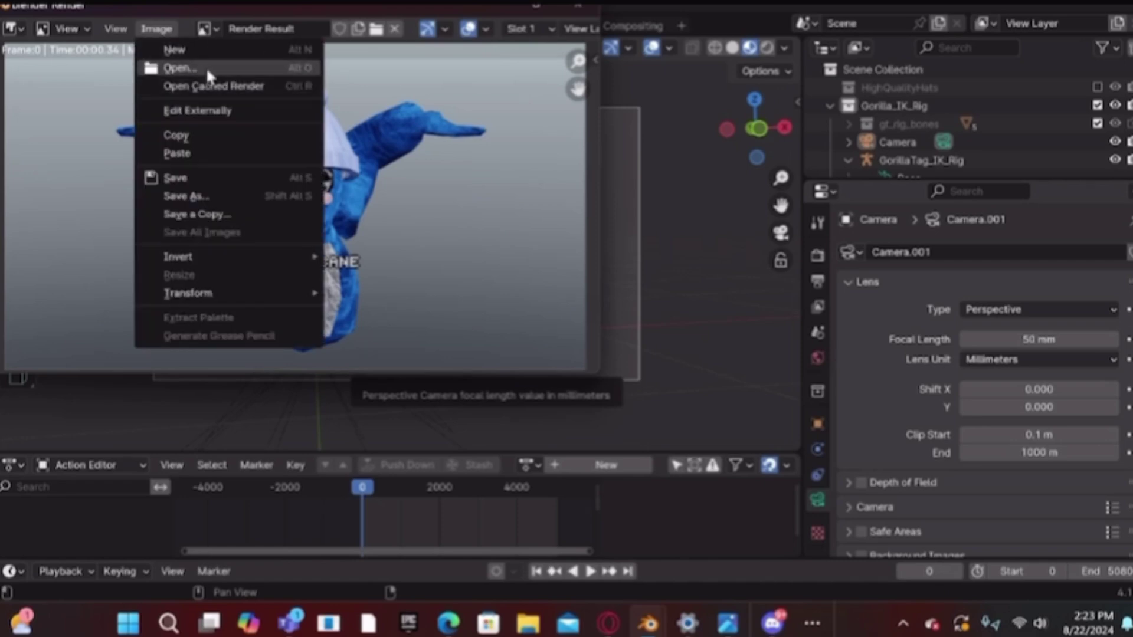
left_click(201, 197)
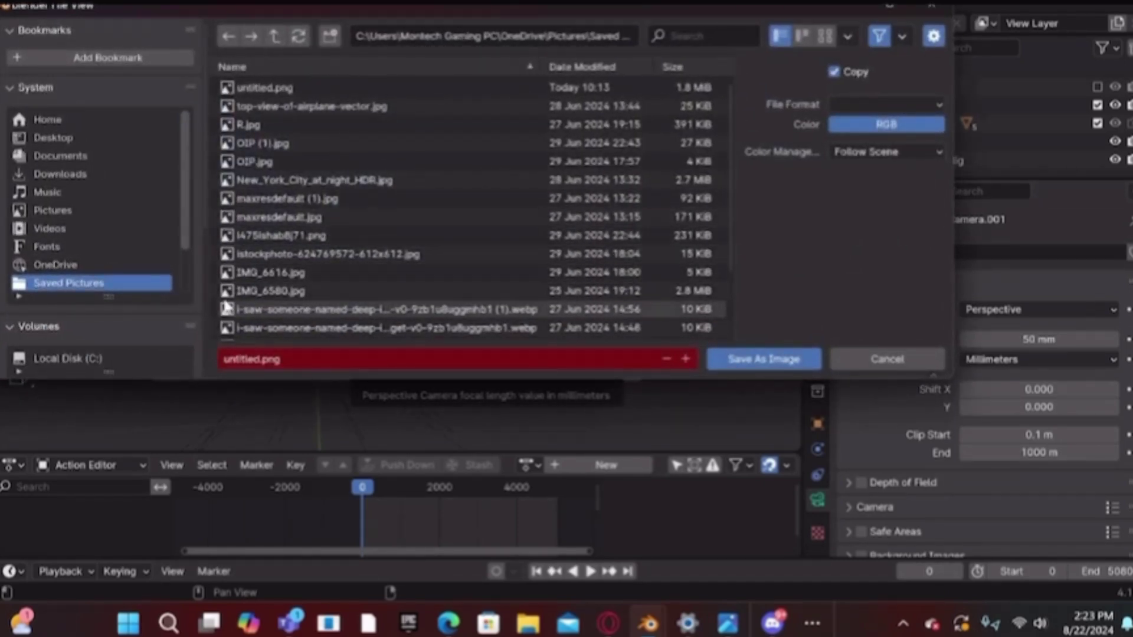
scroll(406, 307, "down", 5)
scroll(406, 310, "up", 1)
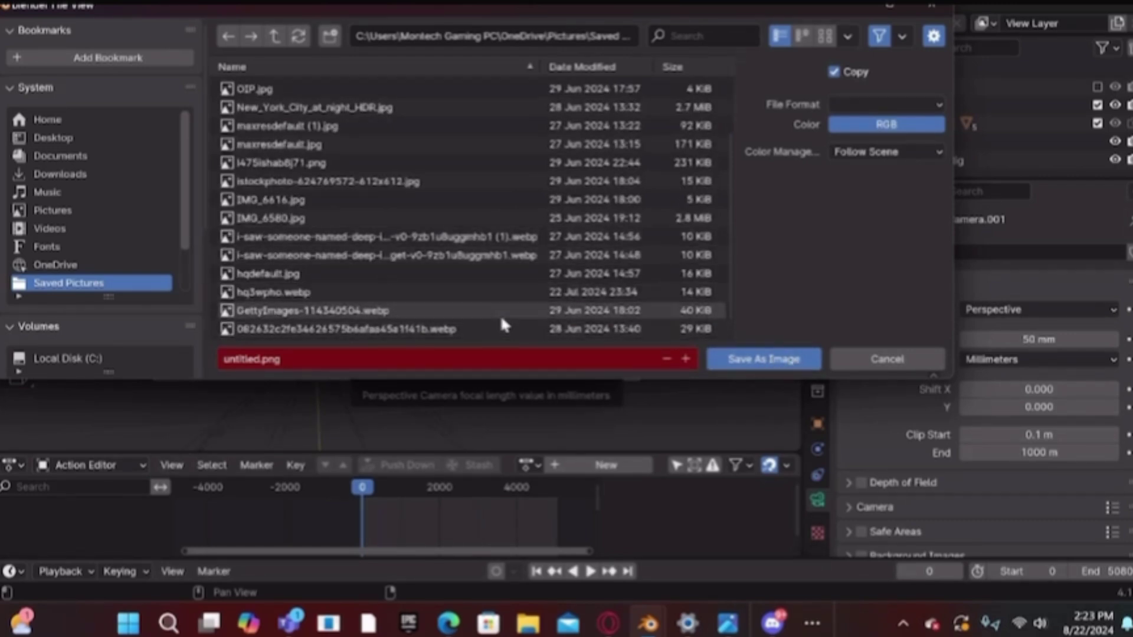
scroll(500, 314, "up", 4)
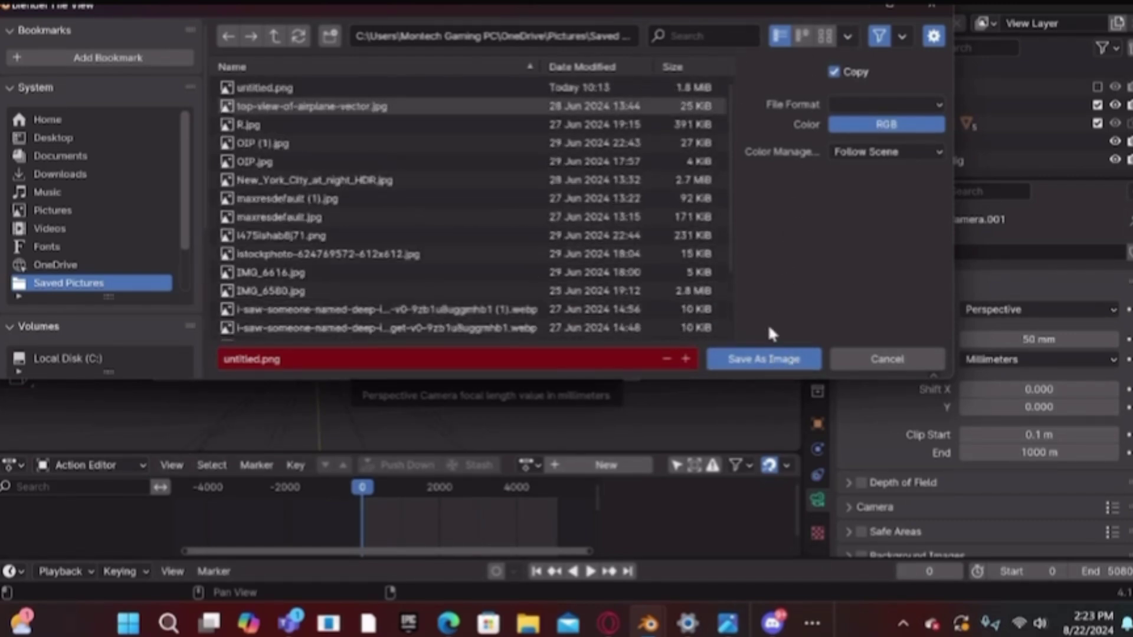
left_click(764, 358)
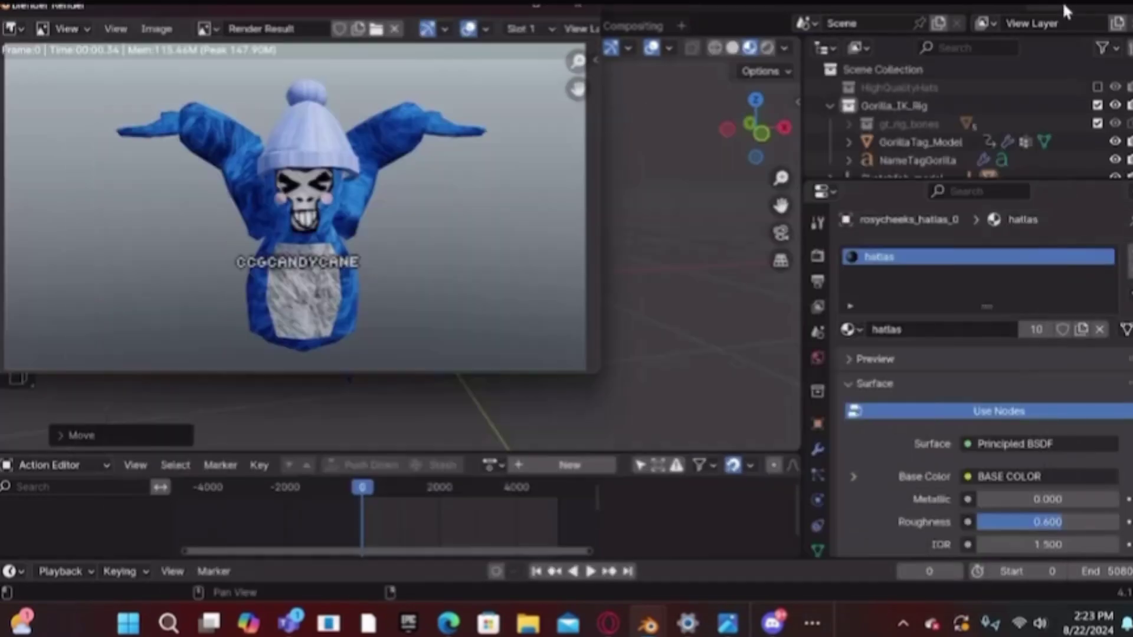
- Minimise the Blender windows and launch Microsoft Edge from the desktop
left_click(1058, 3)
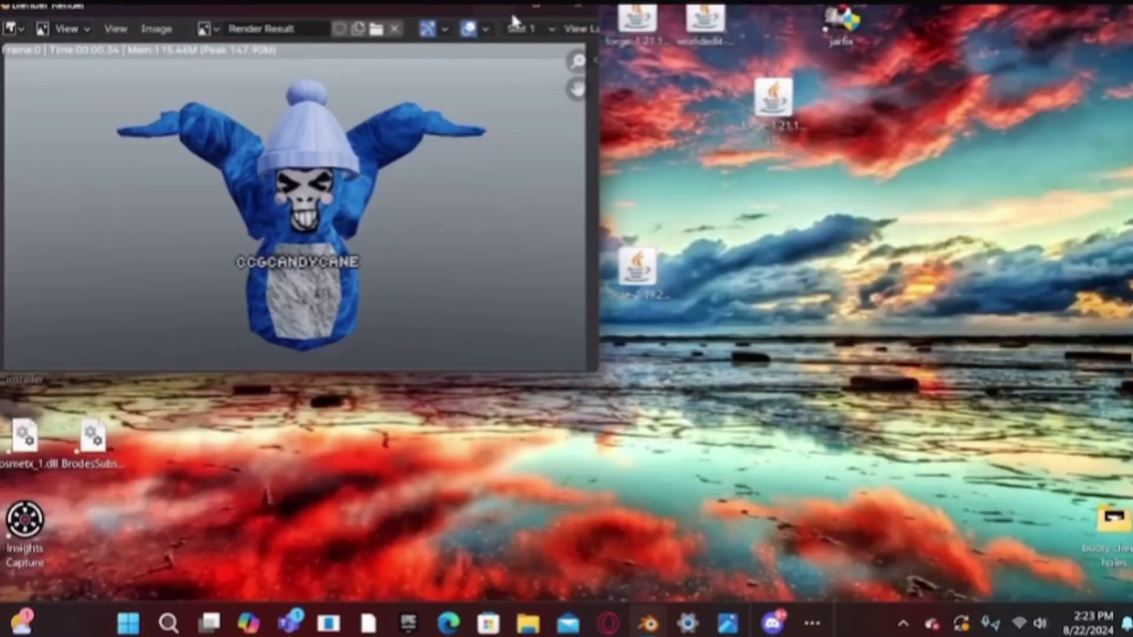
left_click(536, 5)
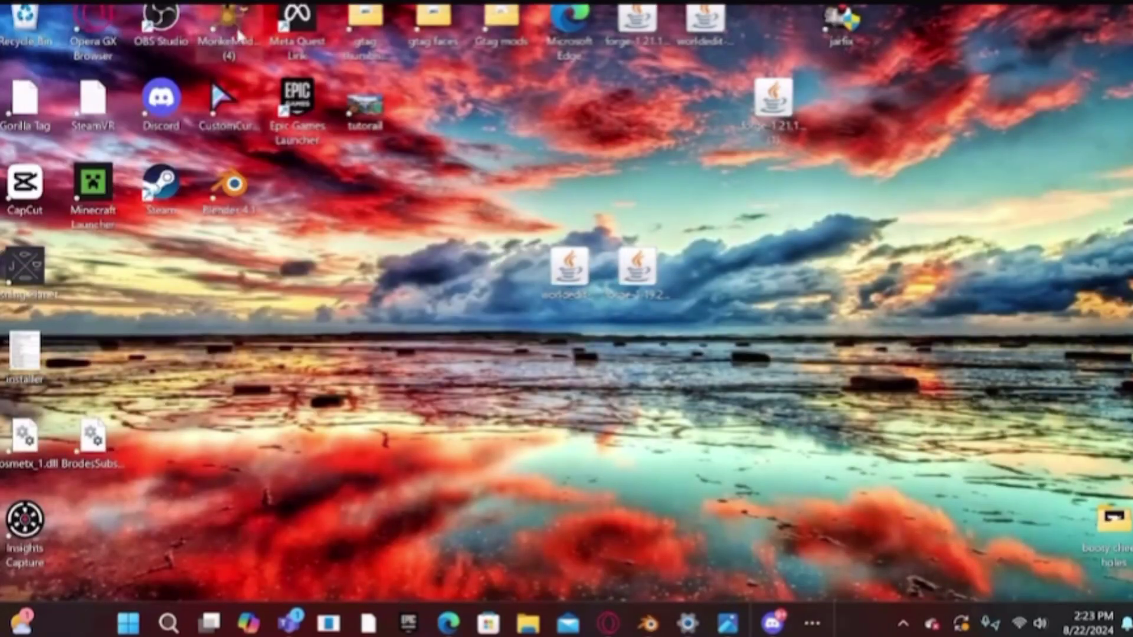
mouse_move(609, 622)
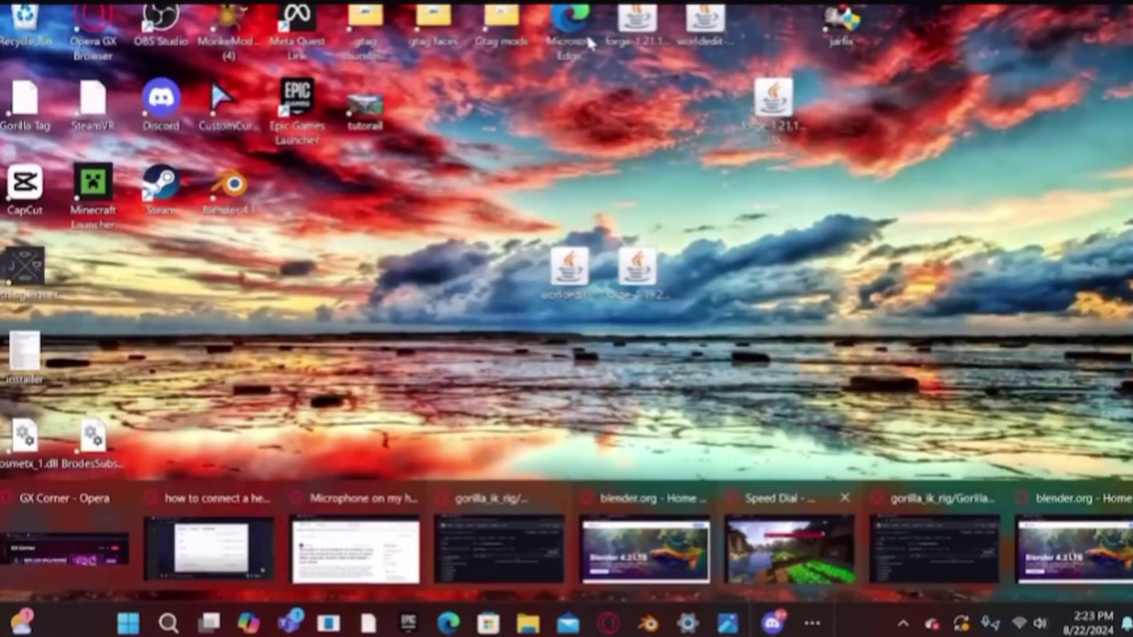
double_click(584, 31)
left_click(1018, 132)
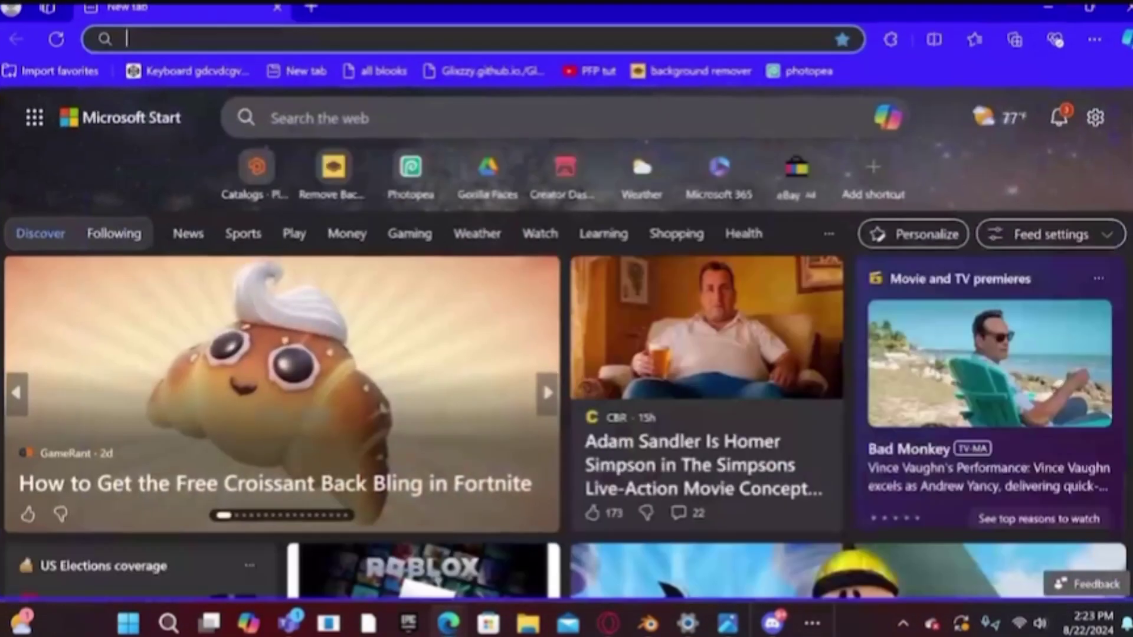
- Open the remove.bg background remover website from the saved favourites
left_click(399, 124)
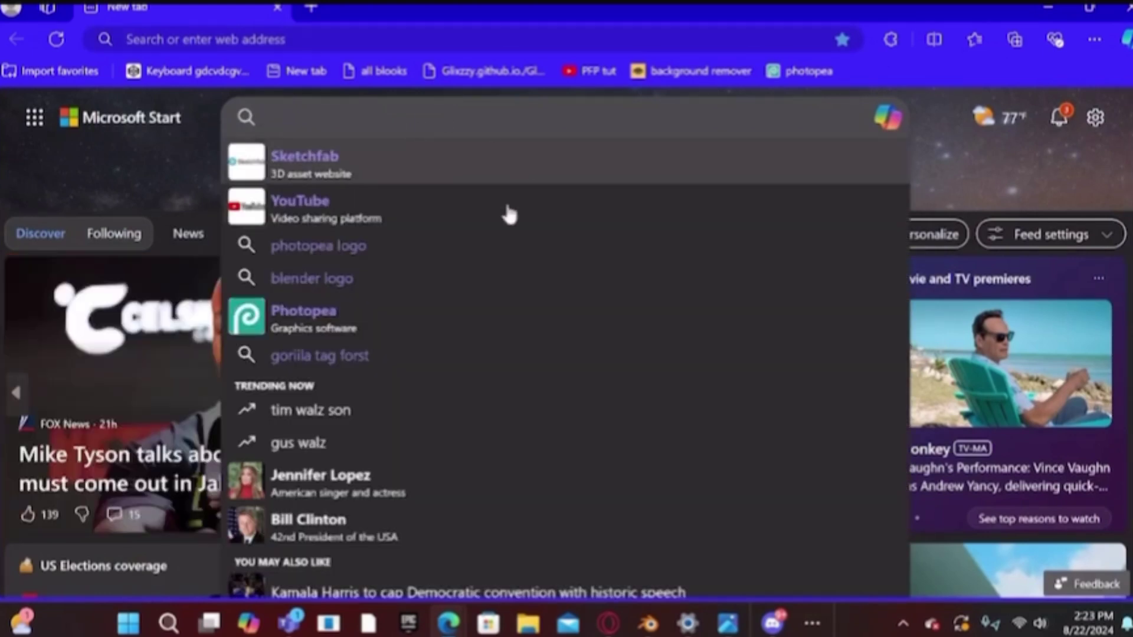
left_click(119, 147)
left_click(413, 127)
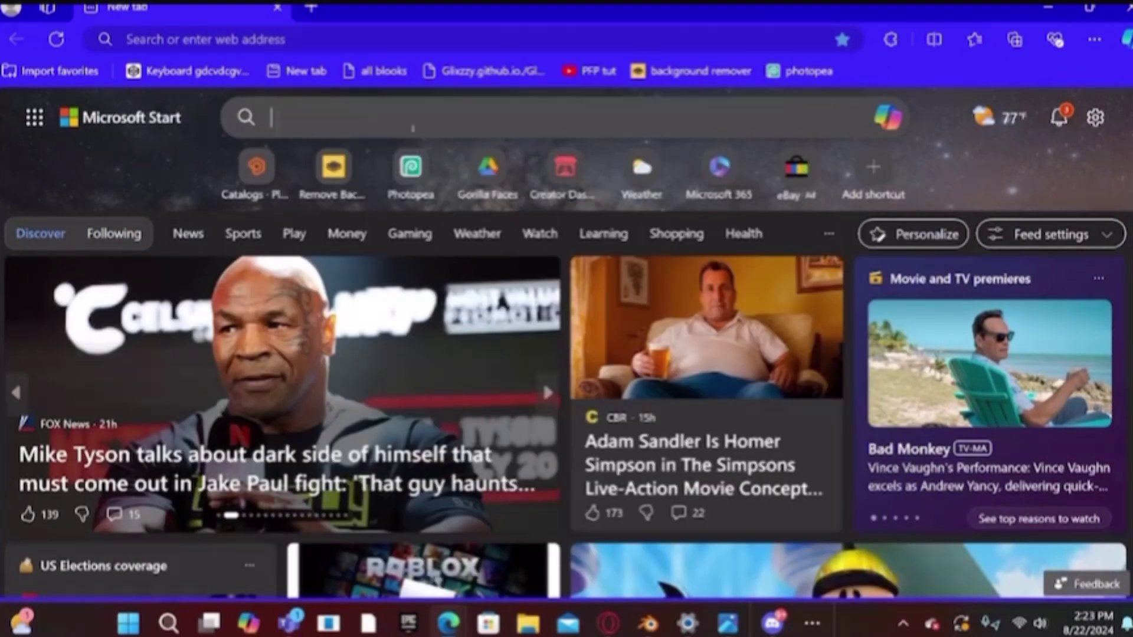
type("bacl")
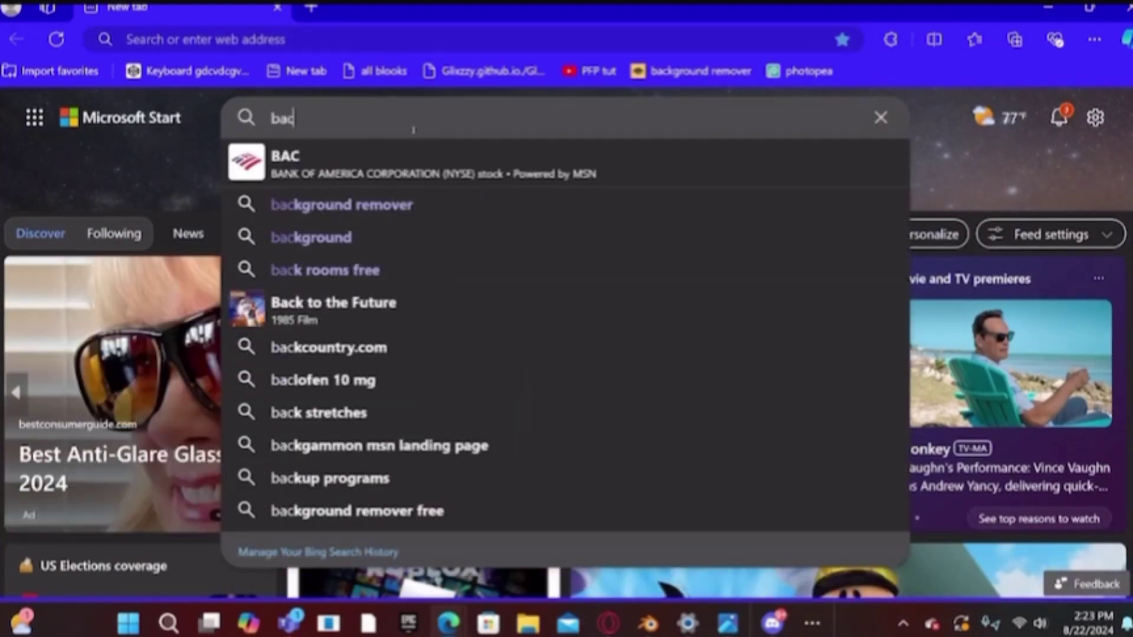
key("BackSpace")
key("BackSpace")
key("BackSpace")
key("BackSpace")
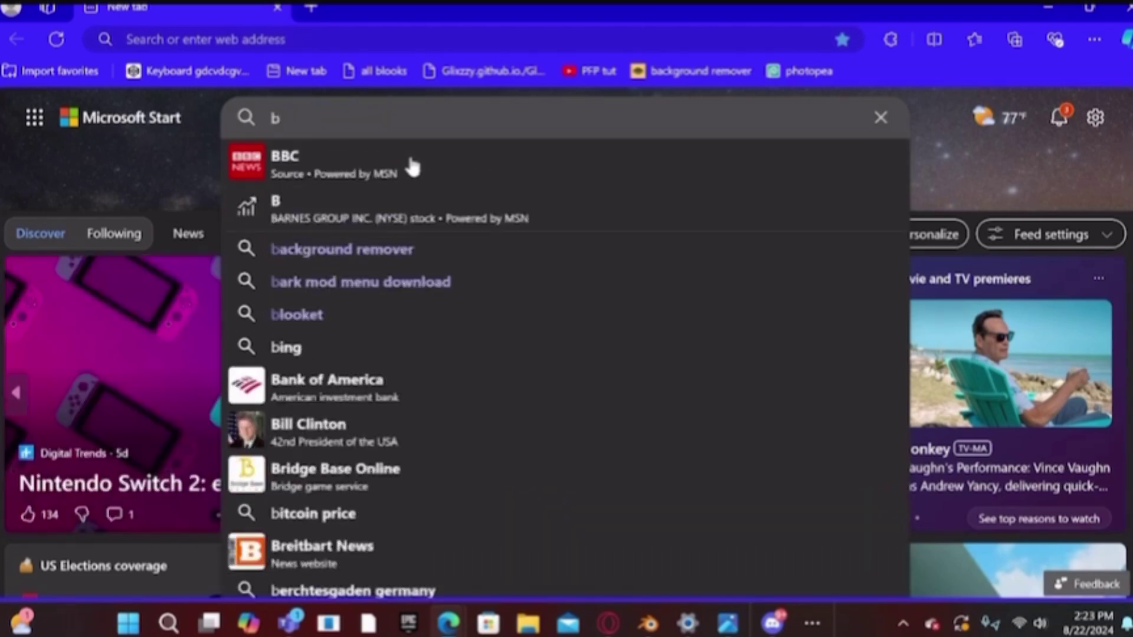
left_click(652, 71)
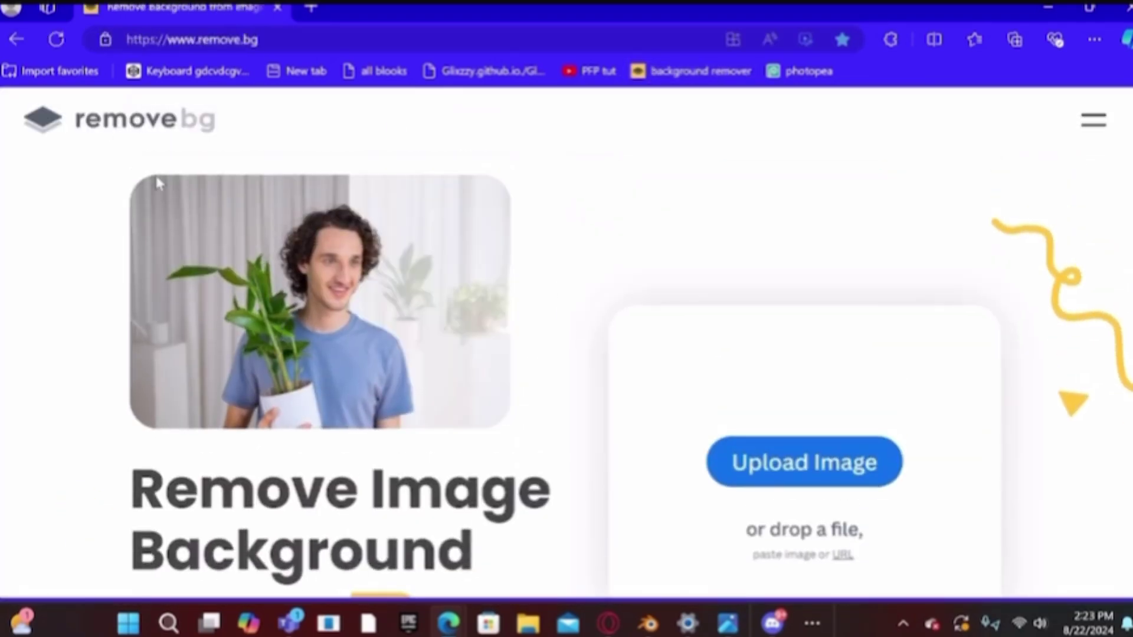
- Upload the untitled render from Saved Pictures to remove.bg and download the 666 × 375 px cutout
scroll(372, 360, "down", 6)
scroll(850, 250, "up", 3)
left_click(850, 264)
left_click(640, 328)
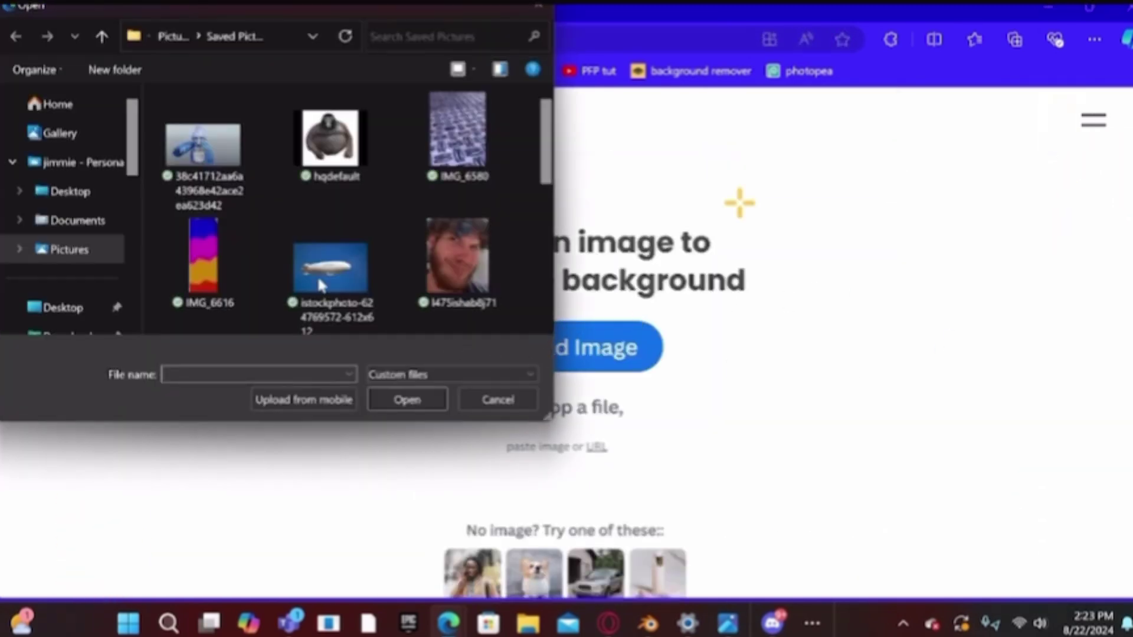
left_click(336, 277)
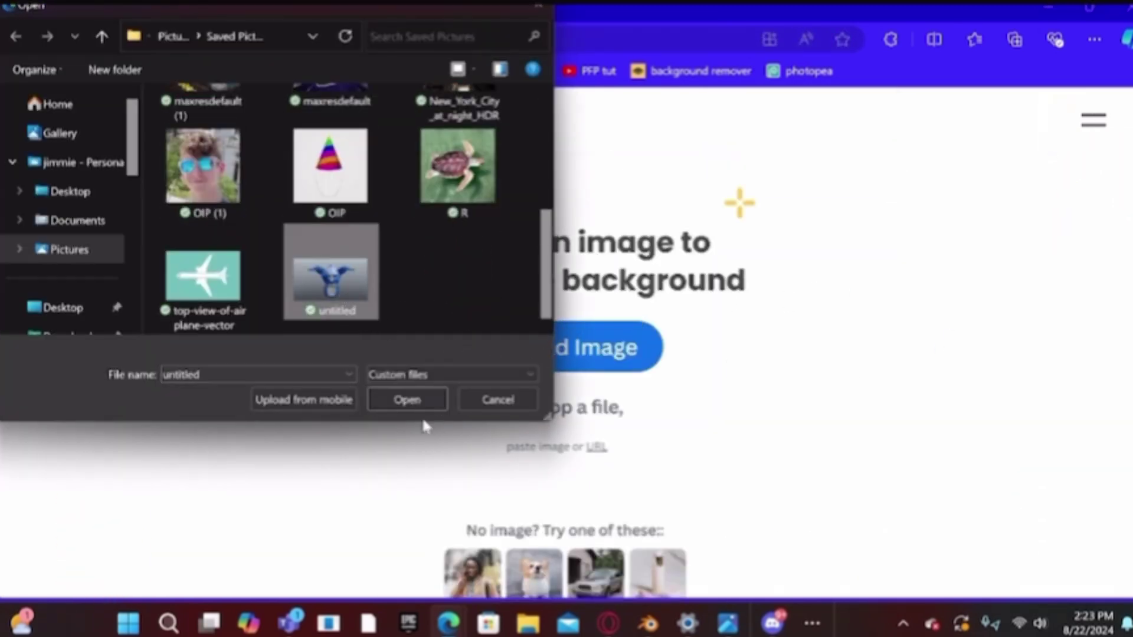
left_click(408, 400)
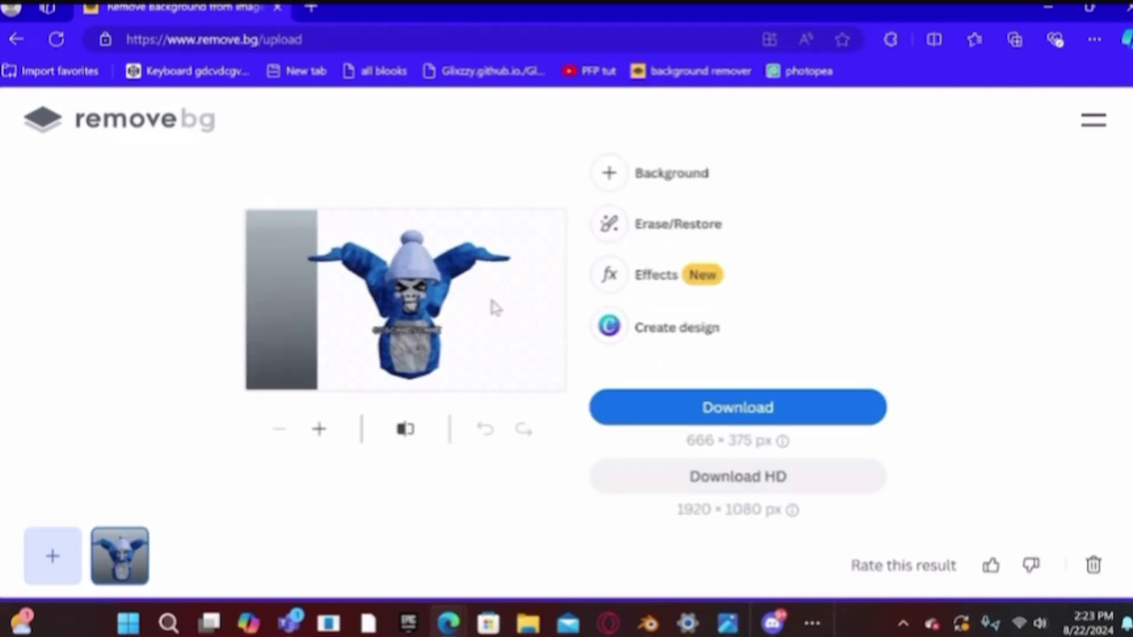
left_click(705, 413)
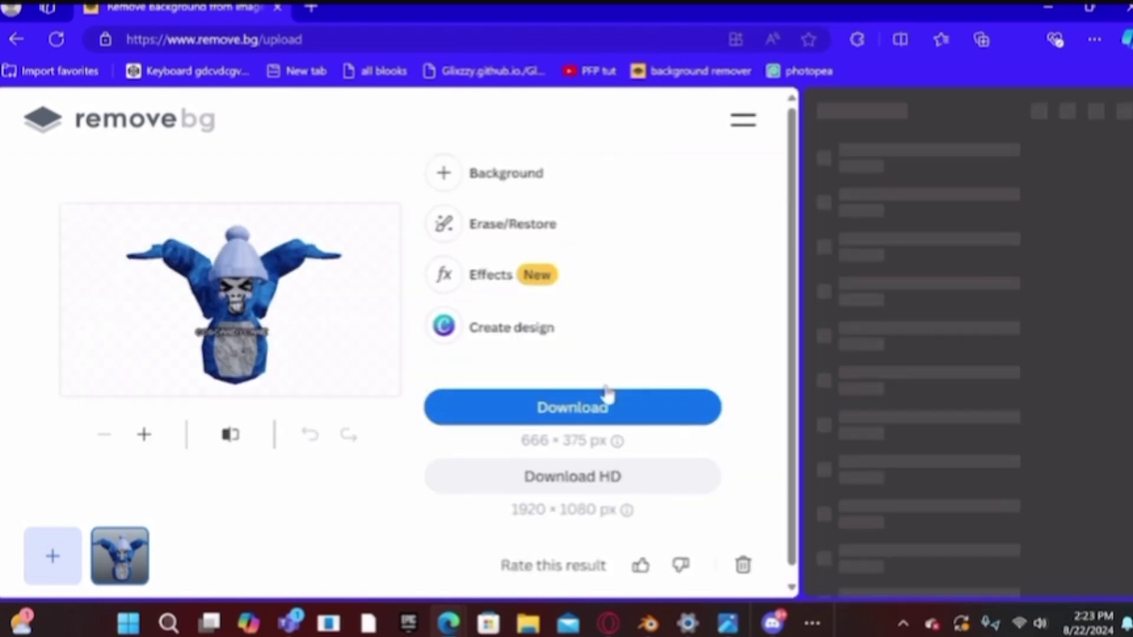
left_click(1124, 111)
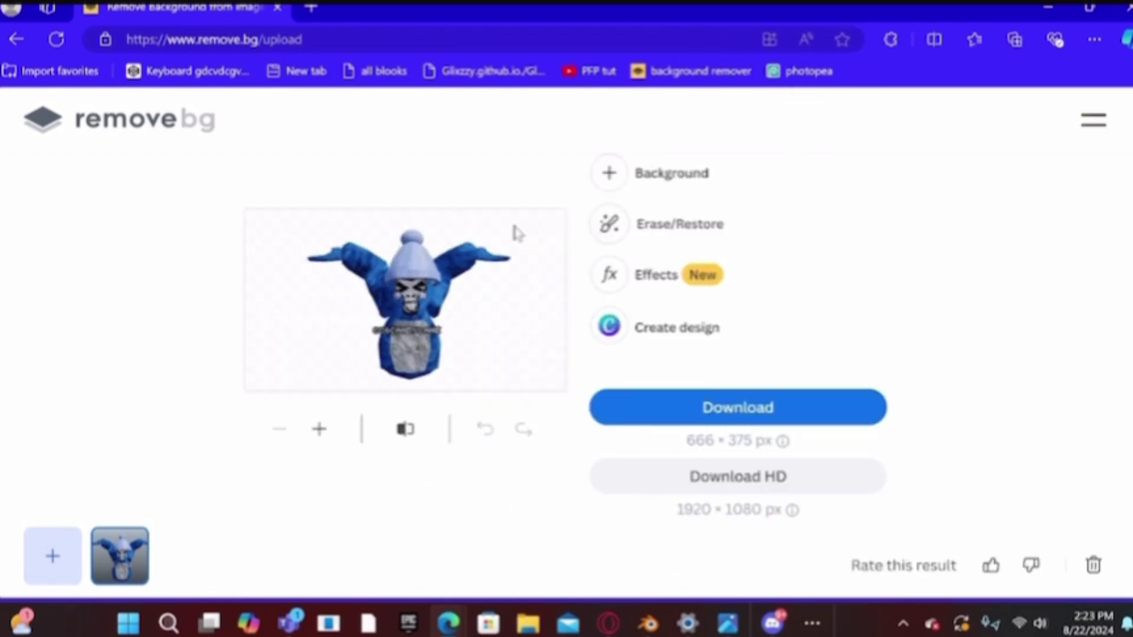
- Open the Photopea website in a new browser tab
left_click(315, 8)
left_click(347, 39)
type("pheat")
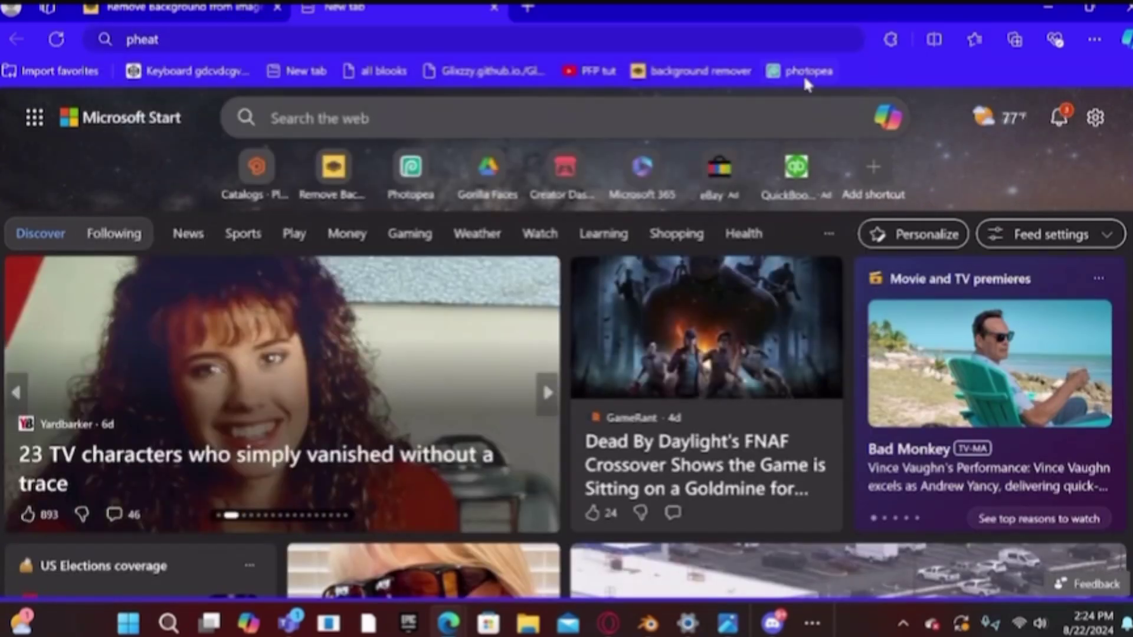
left_click(804, 72)
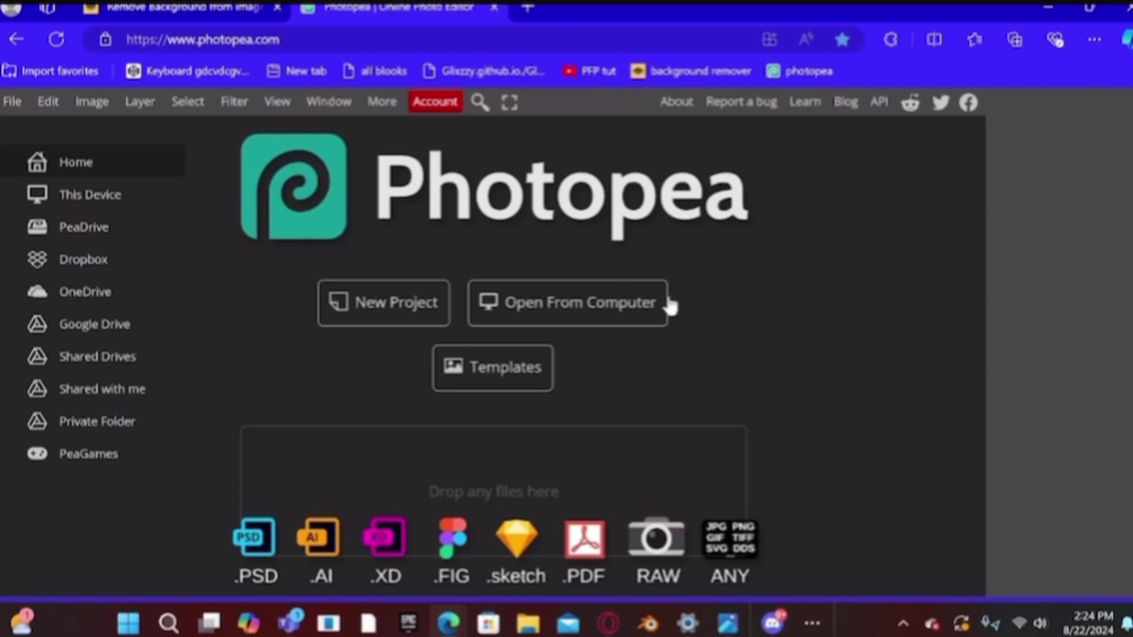
- Create a new Photopea project from the FB Group Header preset, 1640 x 856 px, with a white background
left_click(387, 320)
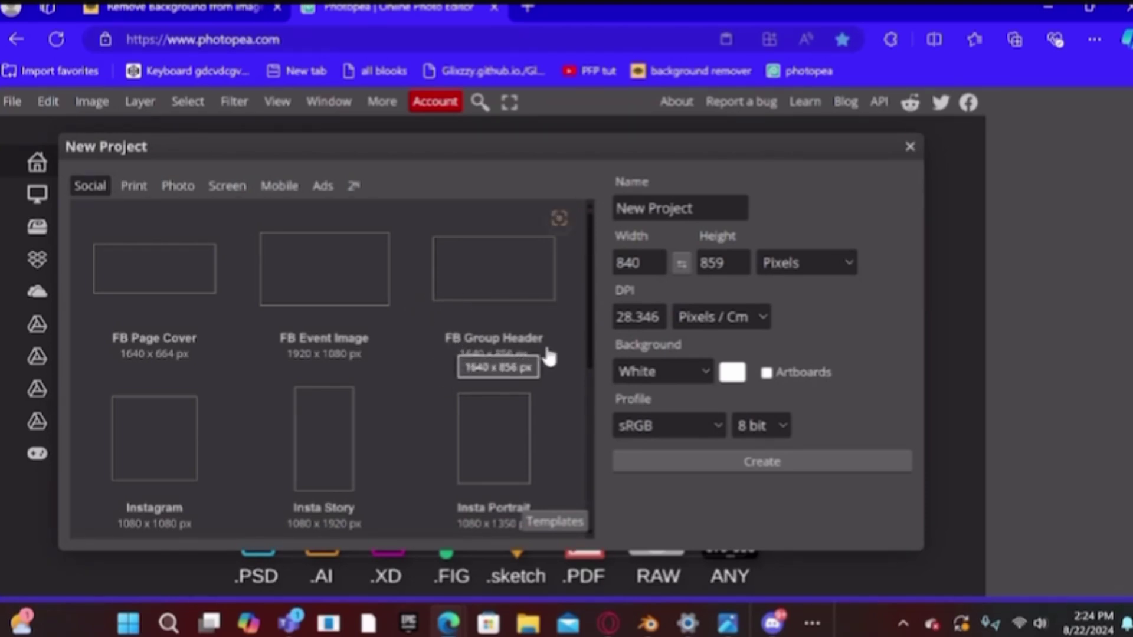
left_click(524, 285)
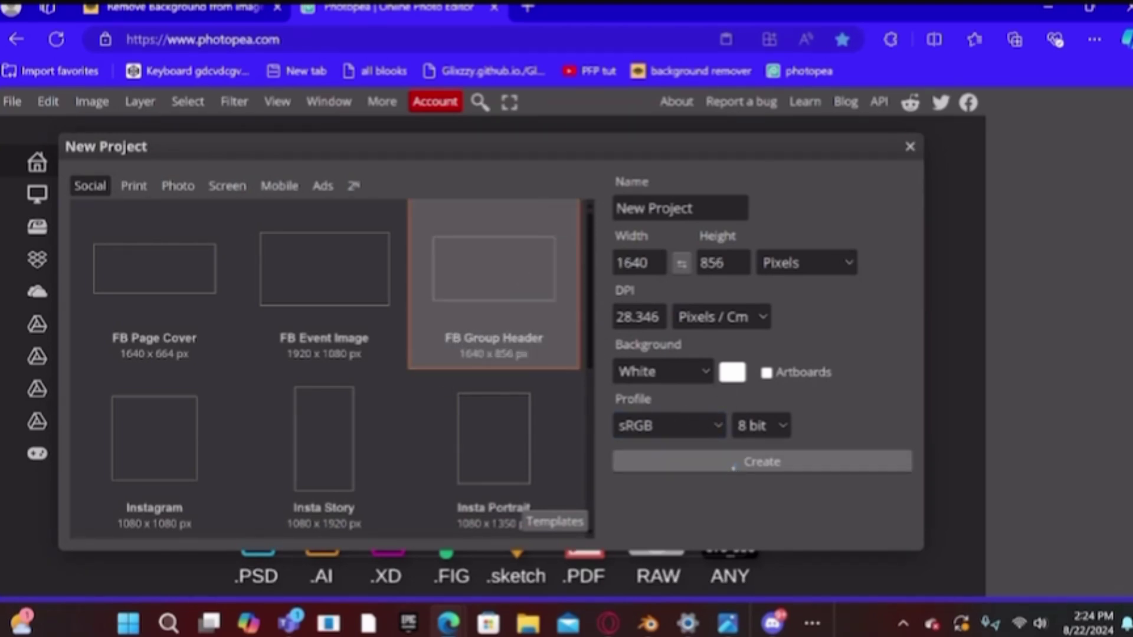
left_click(733, 466)
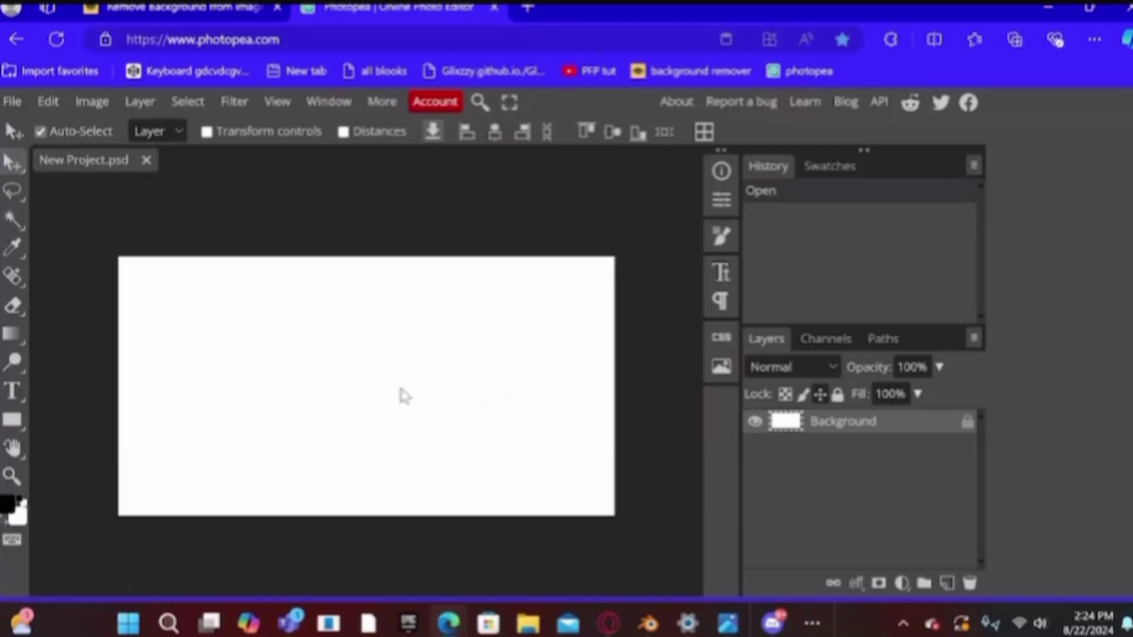
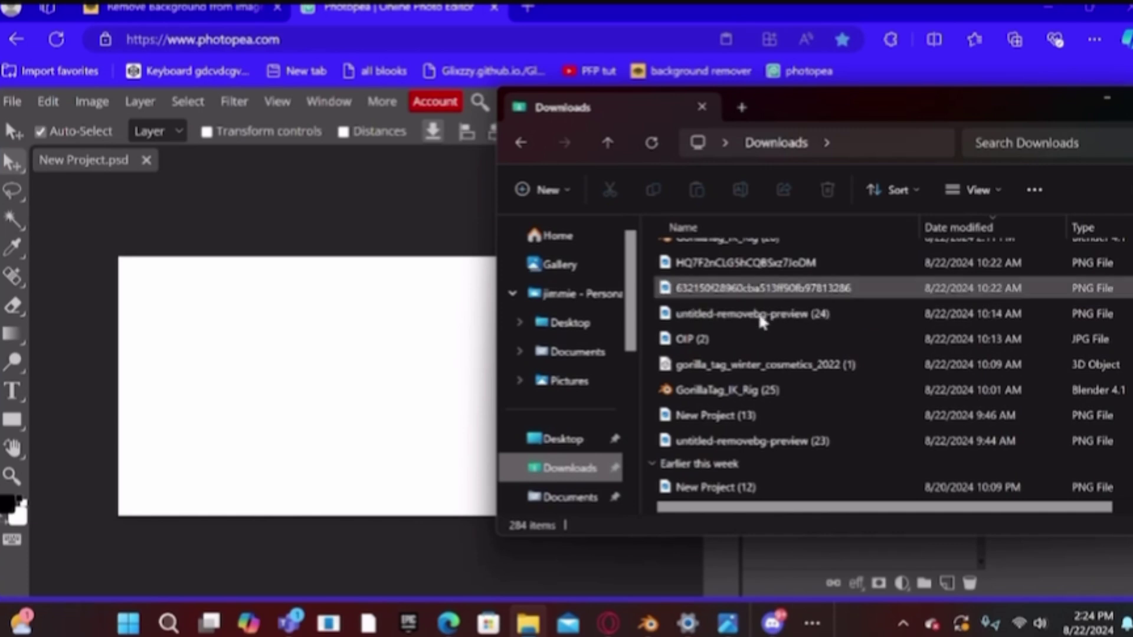
- Place untitled-removebg-preview (25) from Downloads on the canvas, scale it to 122.82%, and position it at about X 798 px, Y 533 px
scroll(752, 289, "up", 1)
left_click_drag(752, 277, 387, 353)
mouse_move(400, 426)
left_mouse_down()
mouse_move(430, 445)
mouse_move(396, 447)
left_mouse_up()
left_click_drag(462, 468, 486, 462)
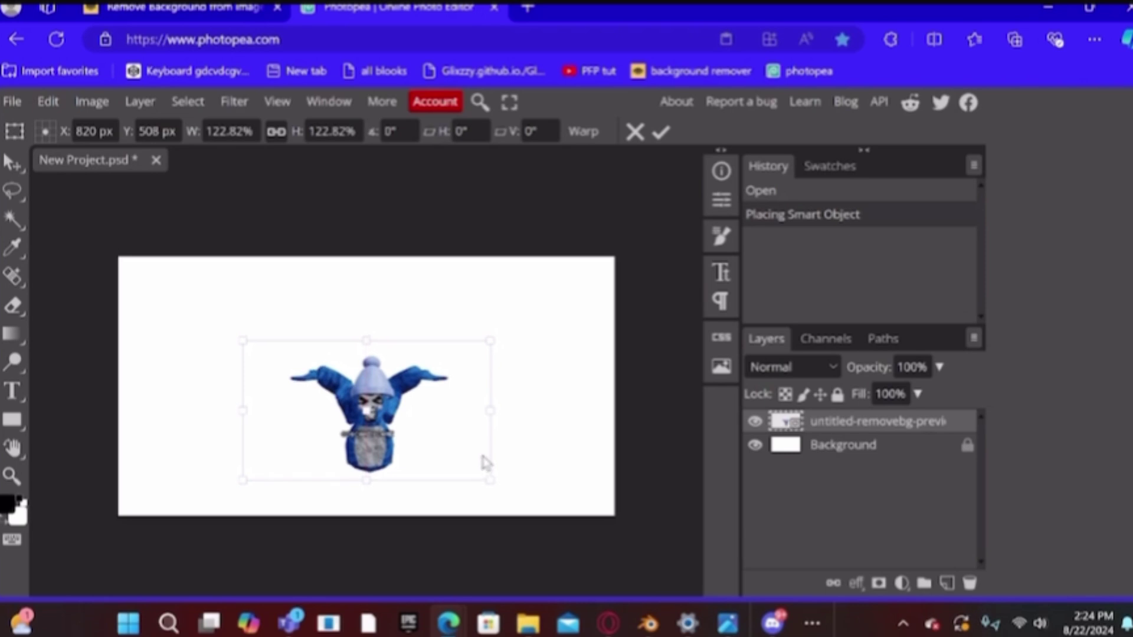
mouse_move(430, 438)
left_mouse_down()
mouse_move(445, 442)
mouse_move(434, 443)
left_mouse_up()
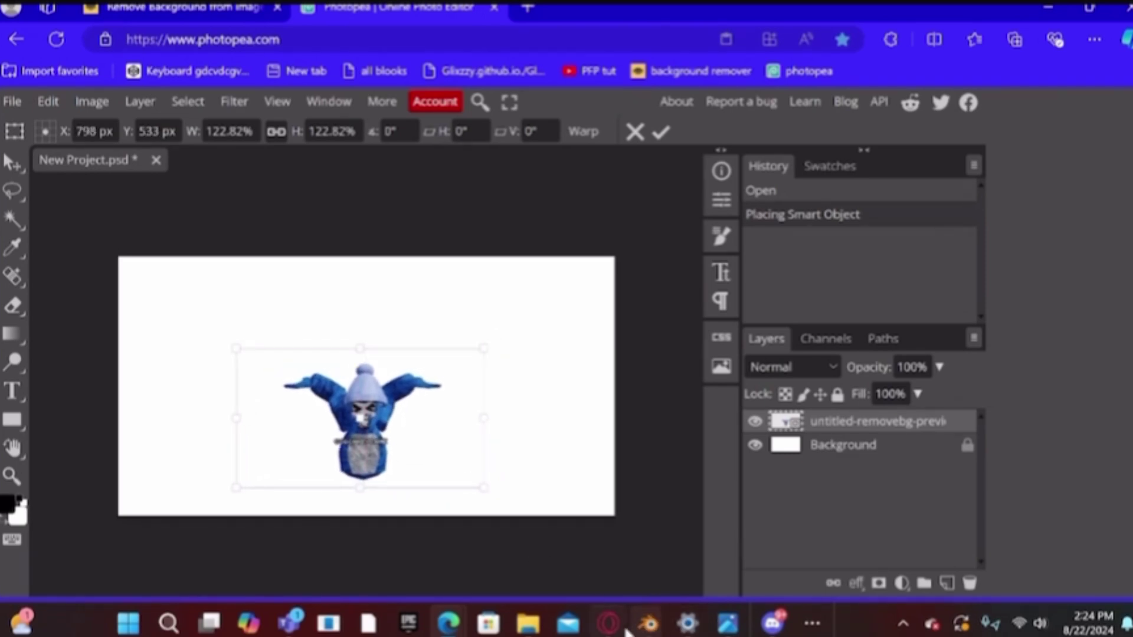
- Place the orange Blender logo PNG from Downloads over the gorilla, and delete its layer
mouse_move(540, 626)
left_click(547, 580)
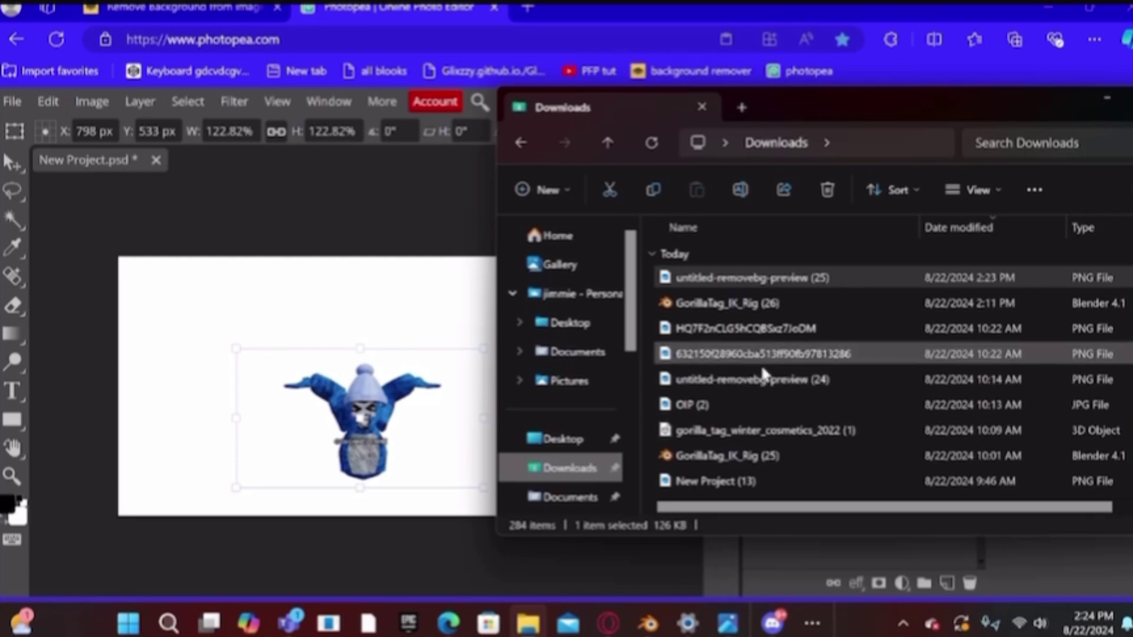
left_click_drag(767, 385, 399, 358)
left_click_drag(447, 320, 477, 337)
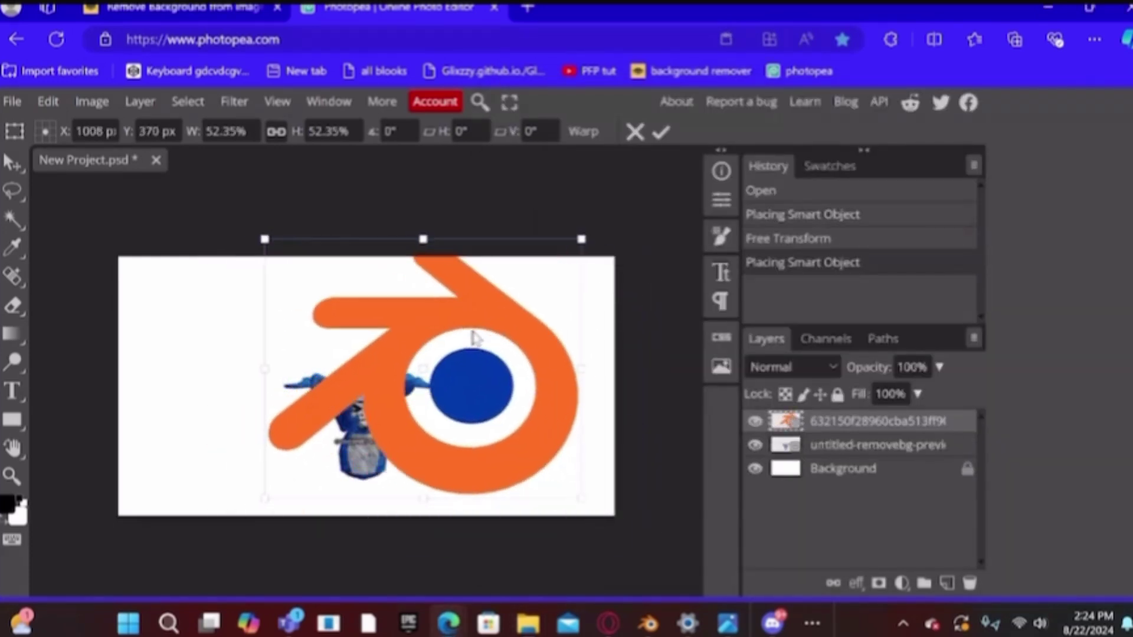
key("Return")
key("Delete")
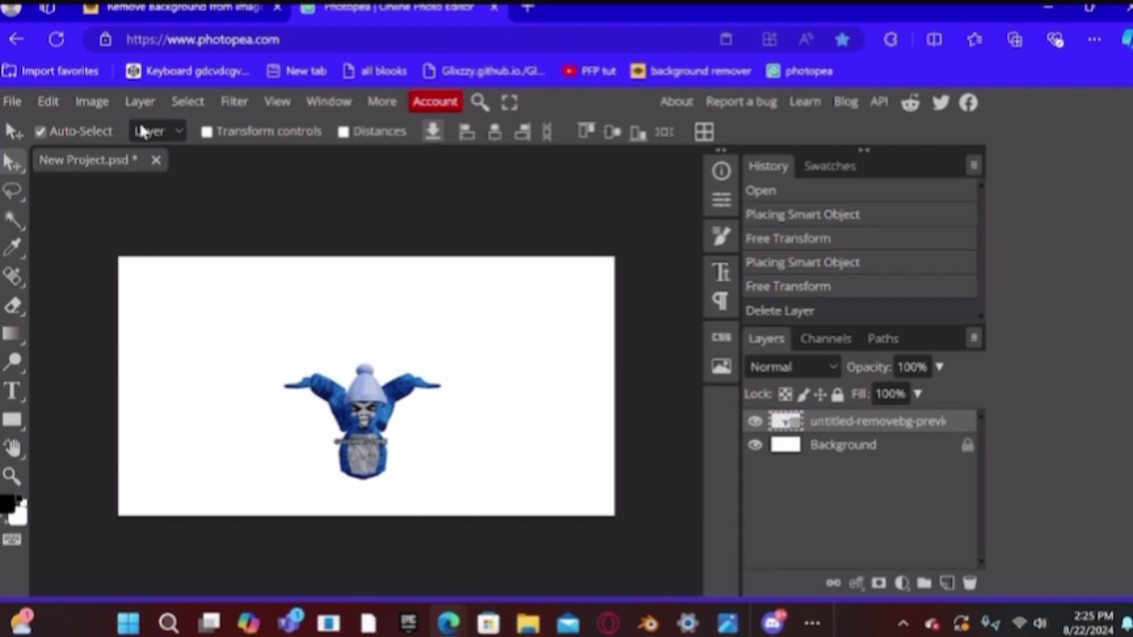
- Look through the Saved Pictures folder inside Pictures for an image that could serve as the background
left_click(528, 623)
mouse_move(866, 112)
left_mouse_down()
mouse_move(890, 105)
mouse_move(870, 125)
left_mouse_up()
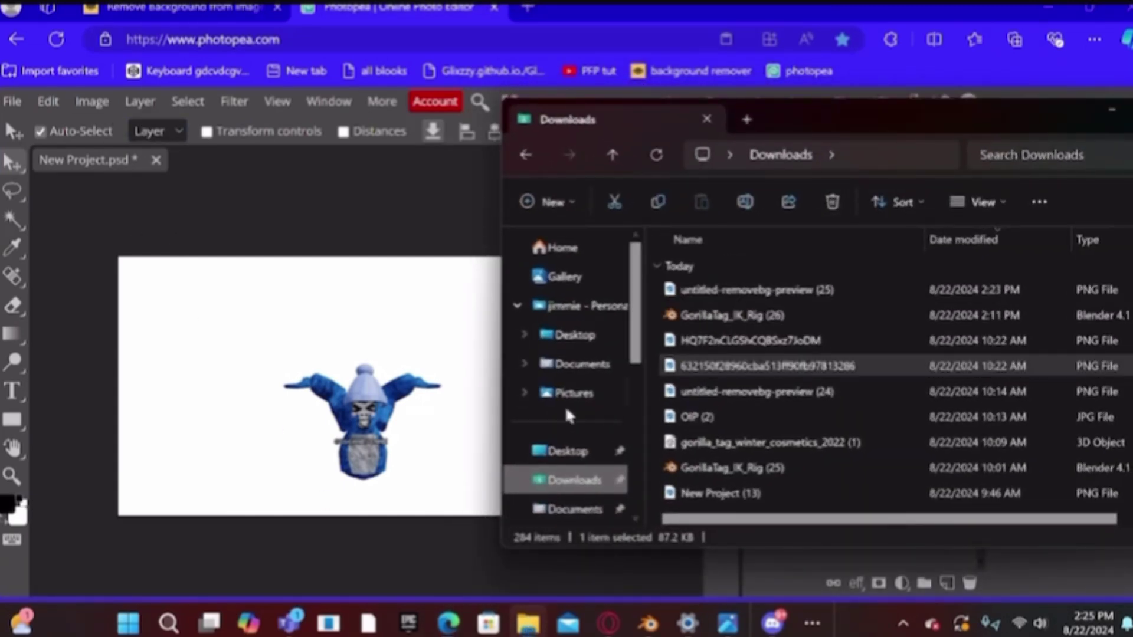
left_click(570, 394)
left_click(753, 297)
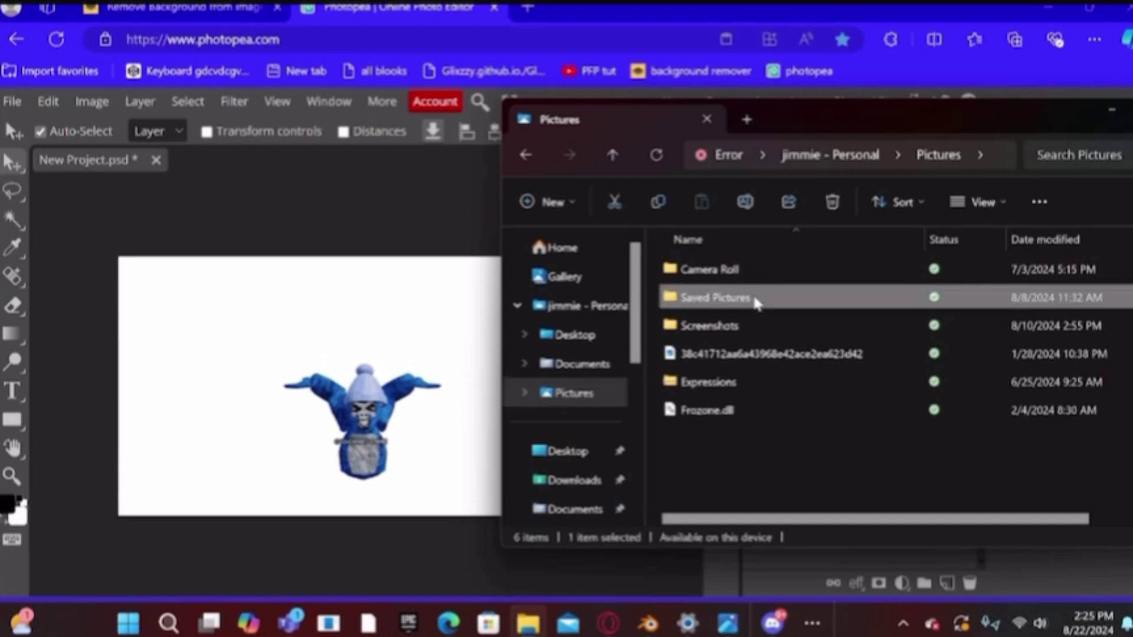
double_click(797, 301)
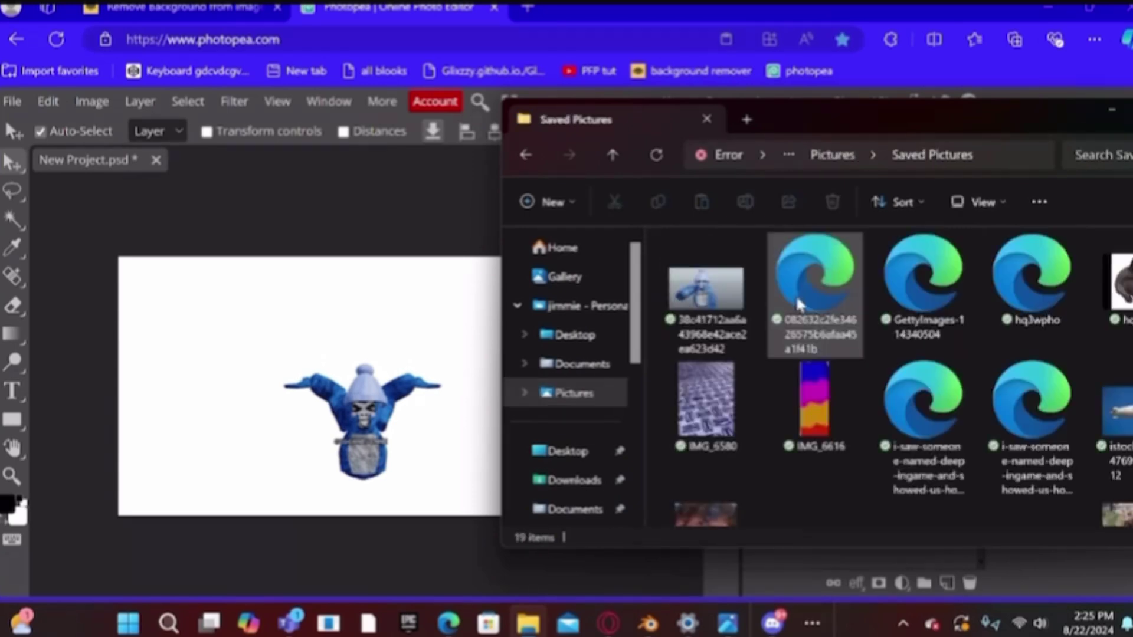
scroll(785, 389, "down", 3)
scroll(785, 392, "up", 3)
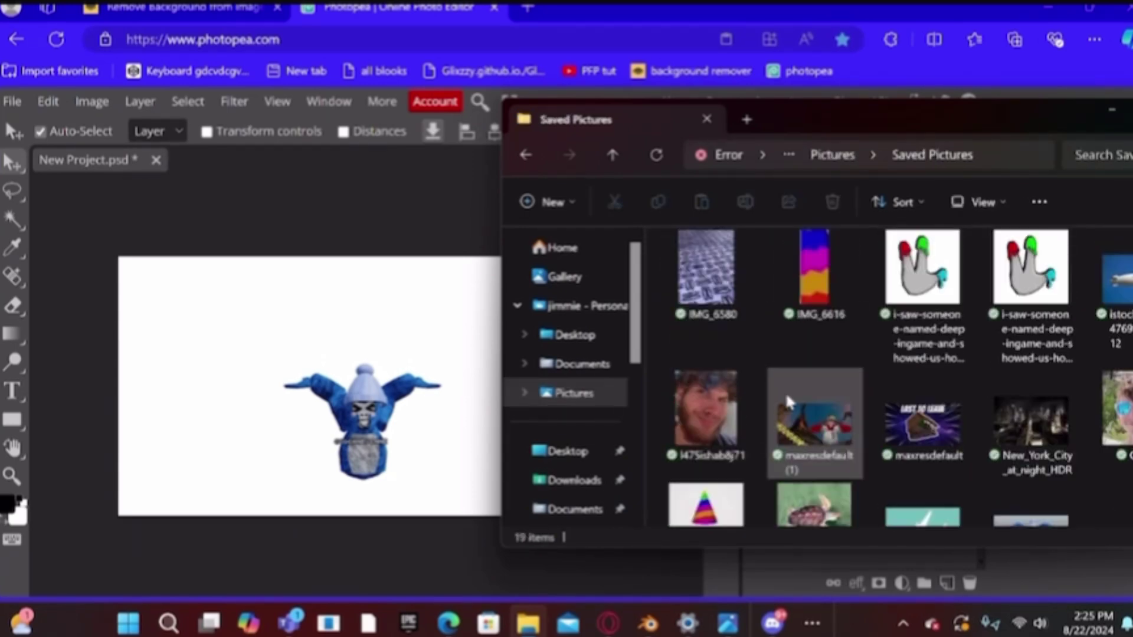
- Place OIP (2) from Downloads on the canvas at about X 1157 px, Y 523 px, at 100% scale
left_click(571, 480)
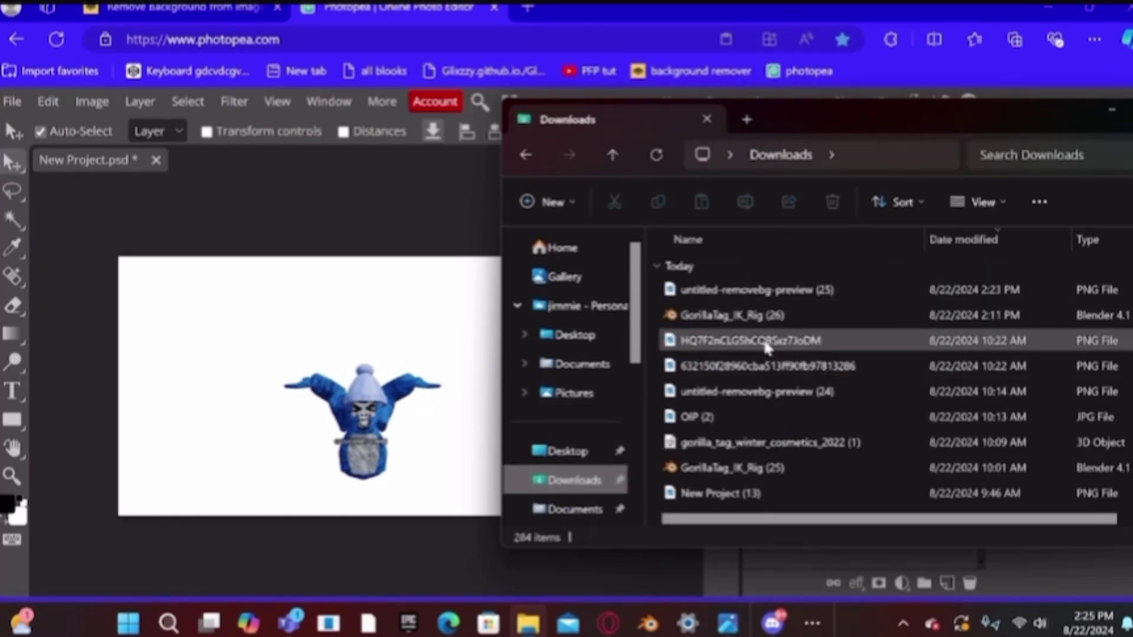
left_click_drag(702, 417, 442, 396)
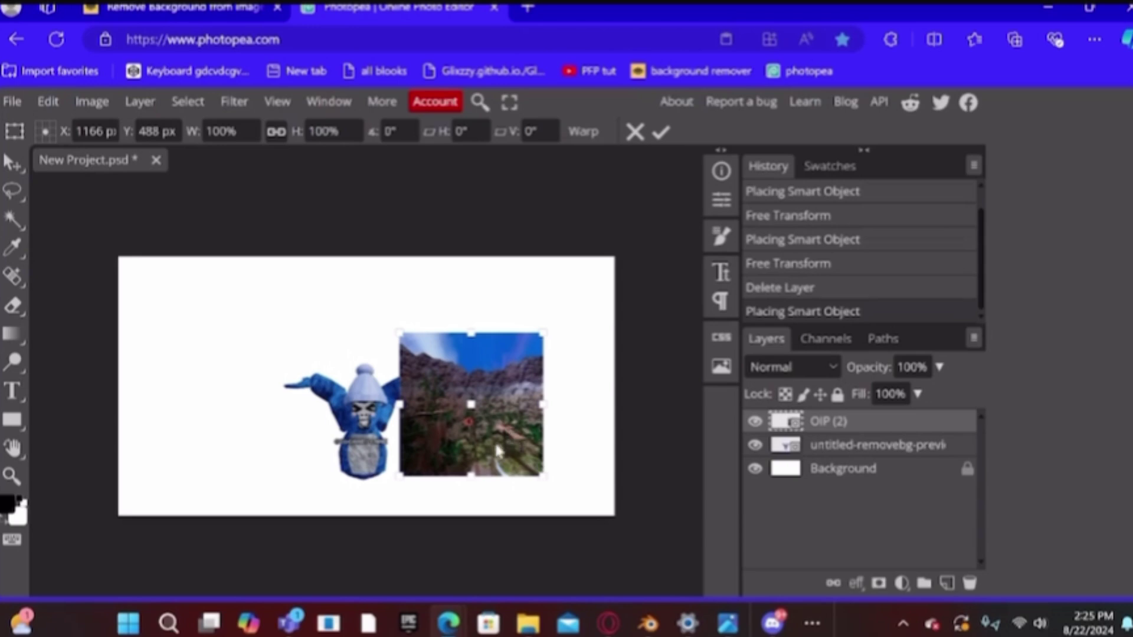
left_click_drag(495, 441, 564, 454)
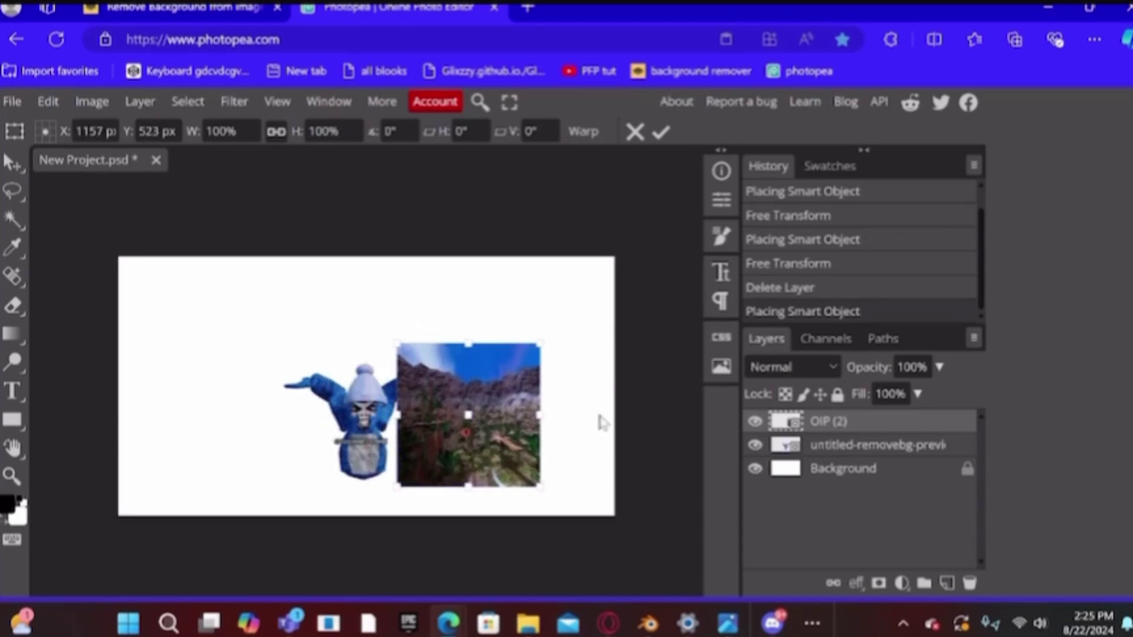
- Reorder OIP (2) beneath the gorilla layer with the image behind the gorilla, and delete the OIP (2) layer
left_click_drag(959, 455, 939, 422)
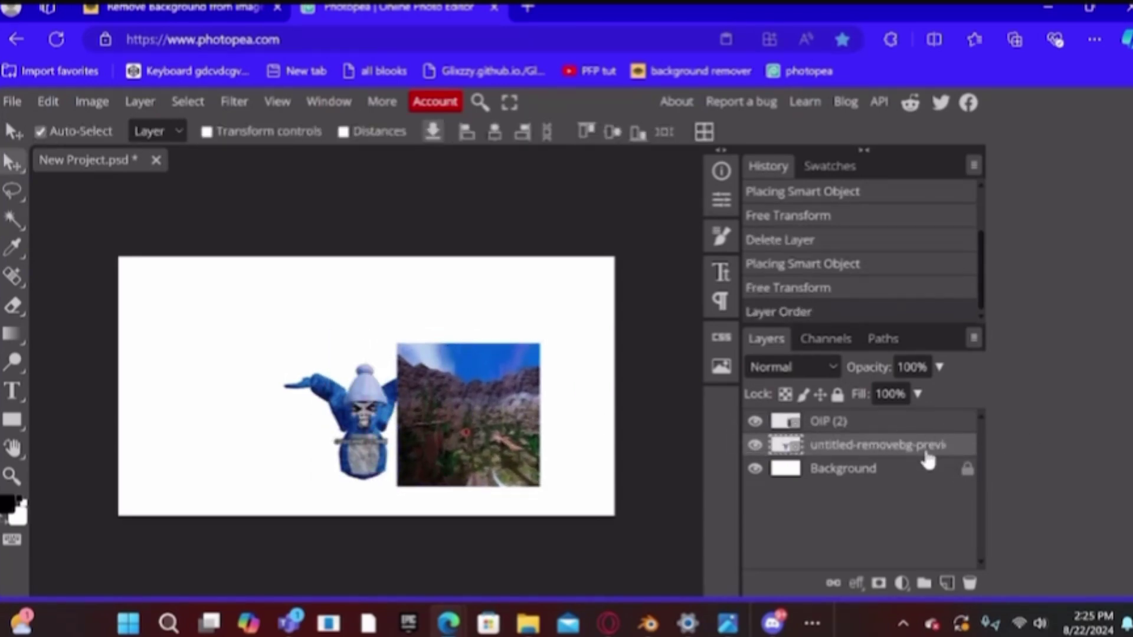
left_click_drag(756, 445, 760, 420)
left_click(756, 446)
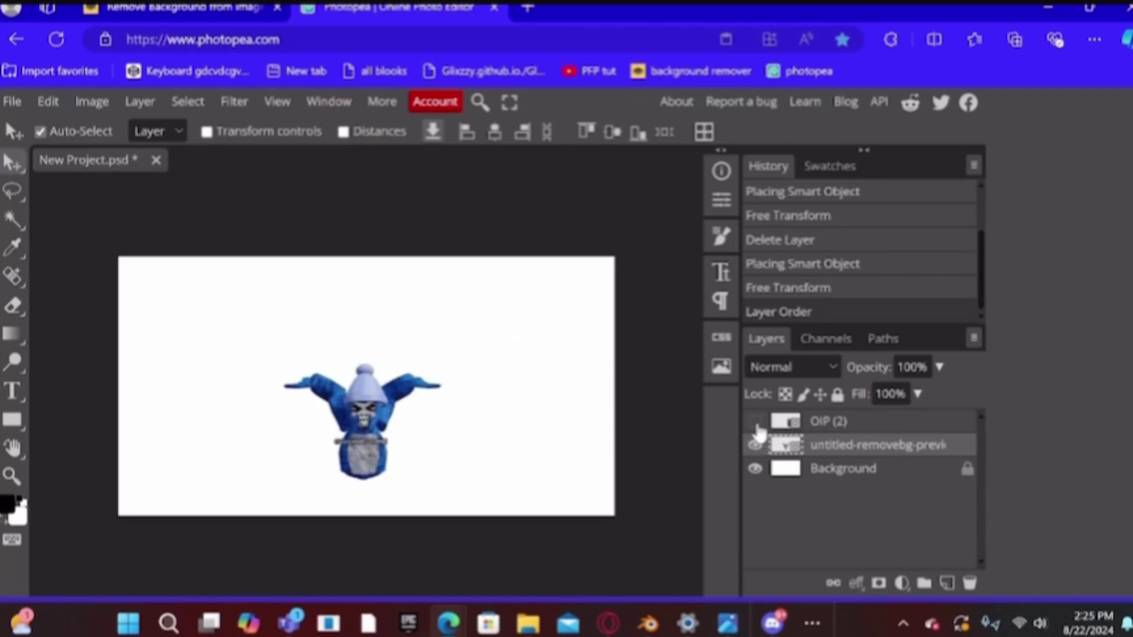
left_click(756, 421)
left_click_drag(886, 446, 890, 455)
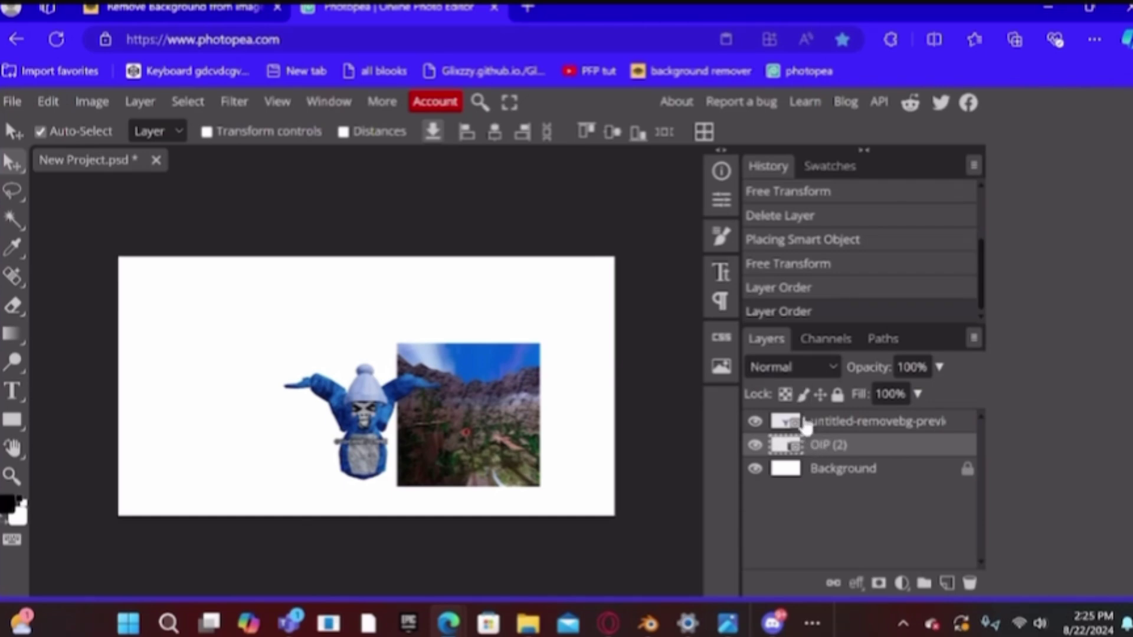
left_click_drag(460, 412, 455, 435)
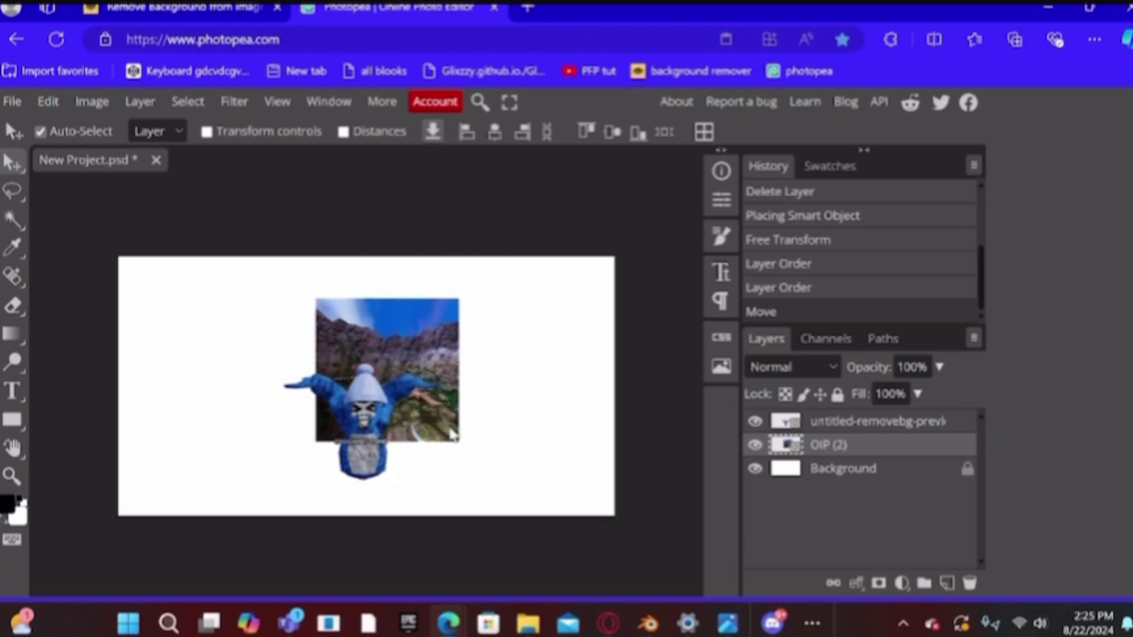
key("Delete")
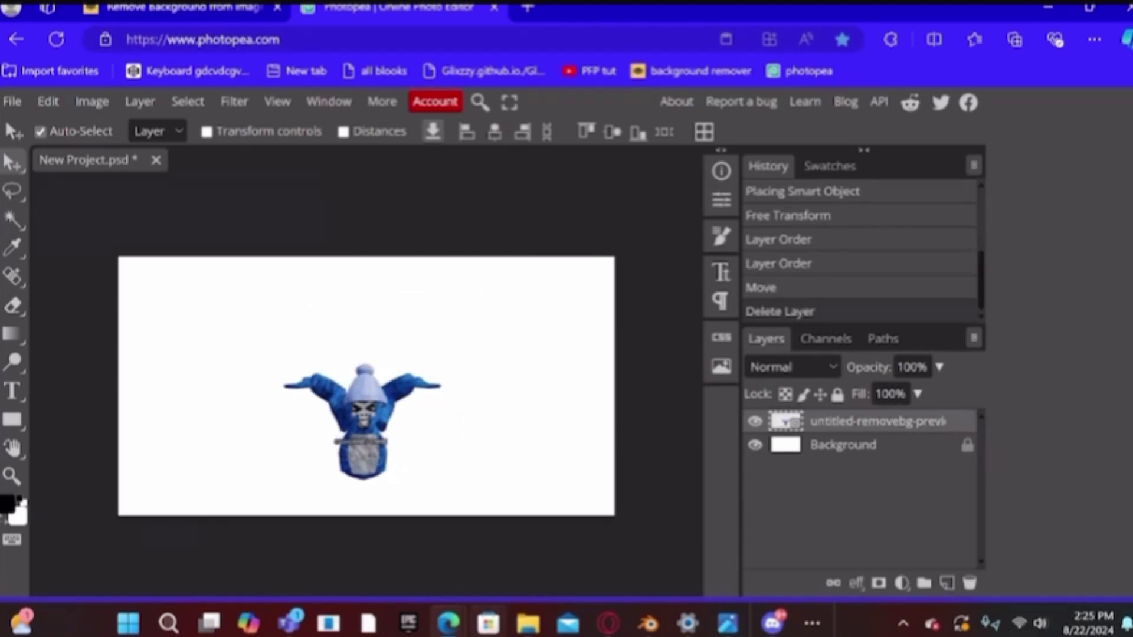
- Place OIP (2) from Downloads again and stretch it over the canvas to 349.16% width and 180.59% height, at about X 813 px, Y 428 px
left_click(529, 623)
left_click_drag(726, 423, 465, 427)
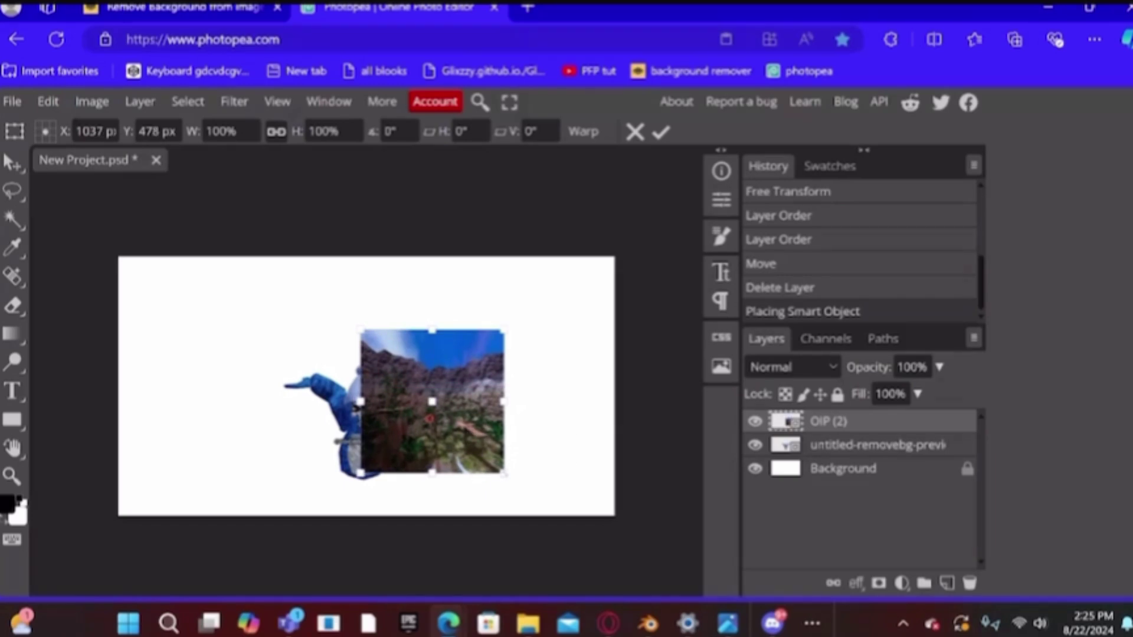
left_click_drag(502, 472, 584, 549)
left_click_drag(542, 459, 438, 413)
left_click_drag(466, 490, 488, 516)
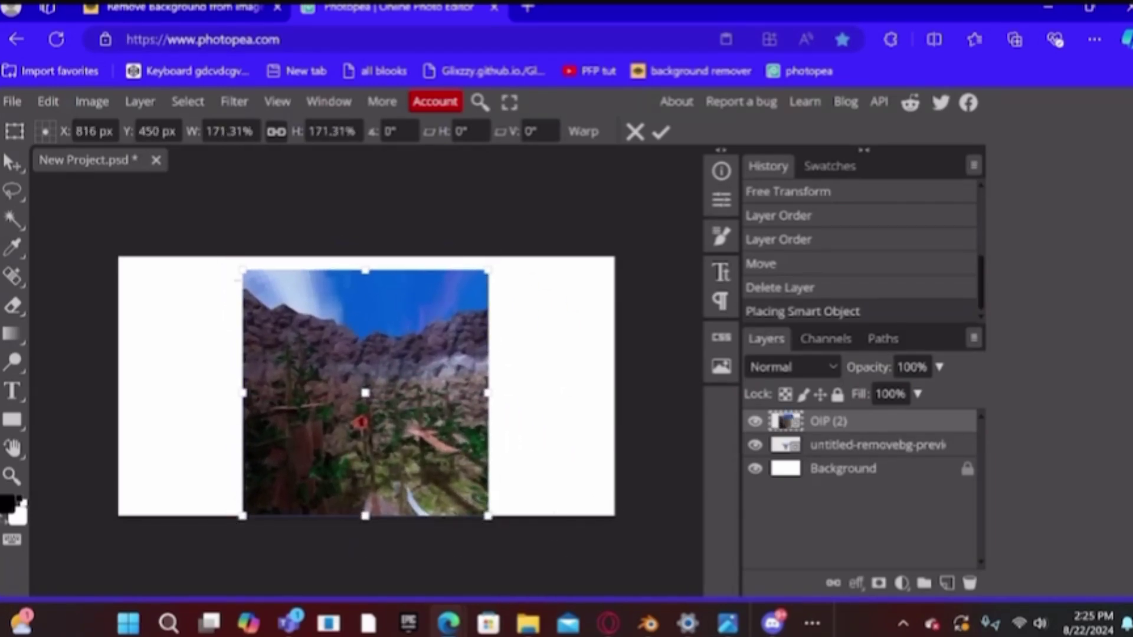
left_click_drag(243, 271, 229, 256)
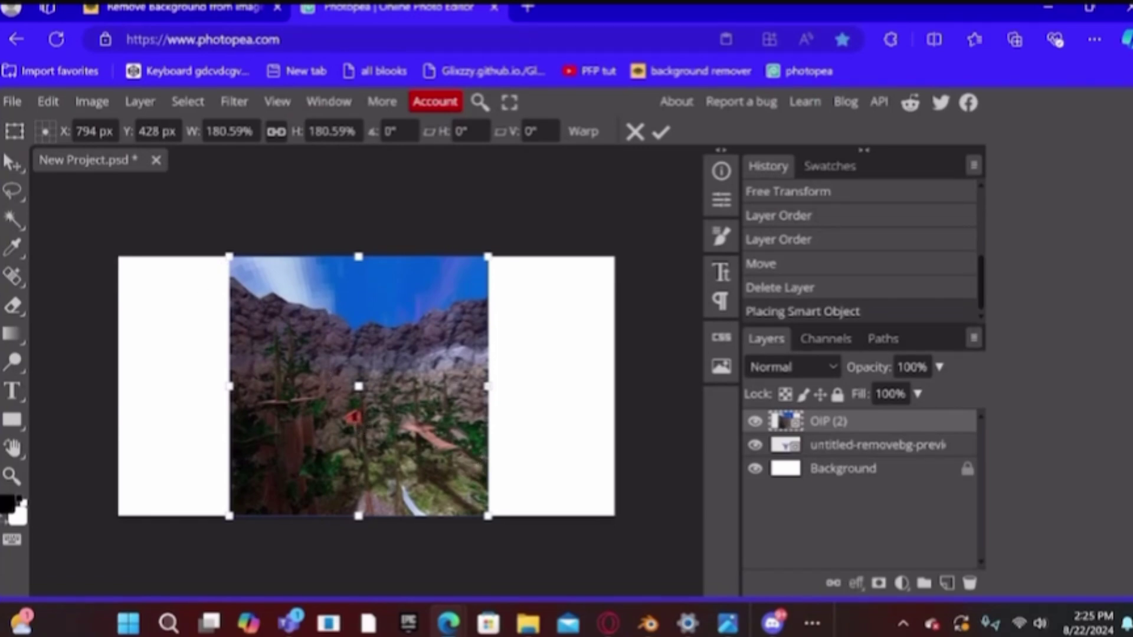
left_click_drag(488, 386, 614, 386)
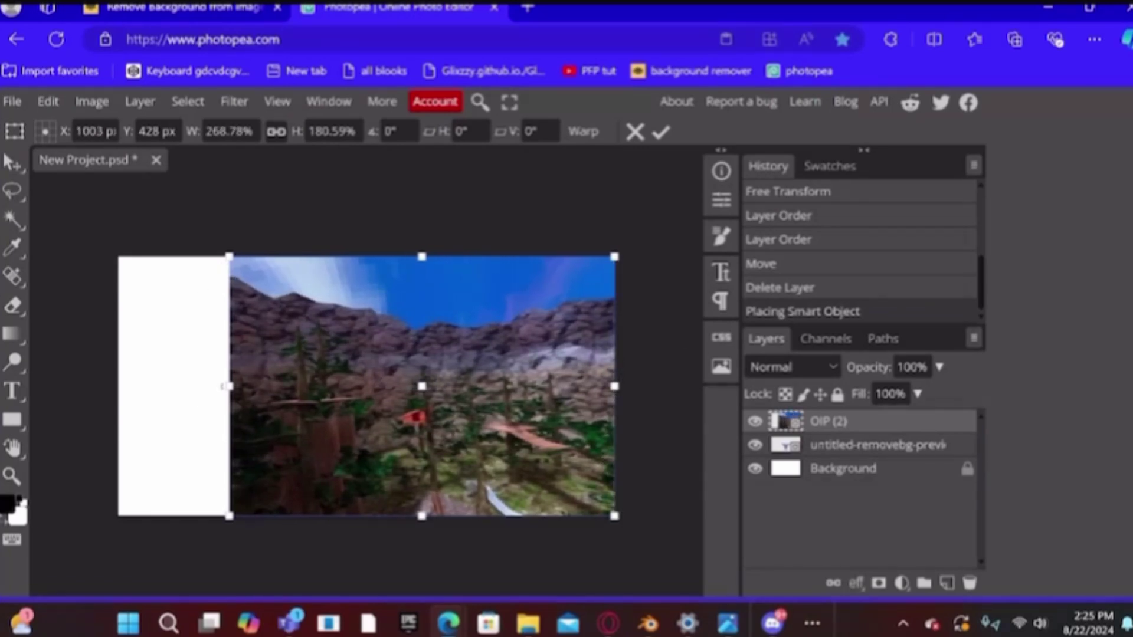
left_click_drag(226, 386, 114, 387)
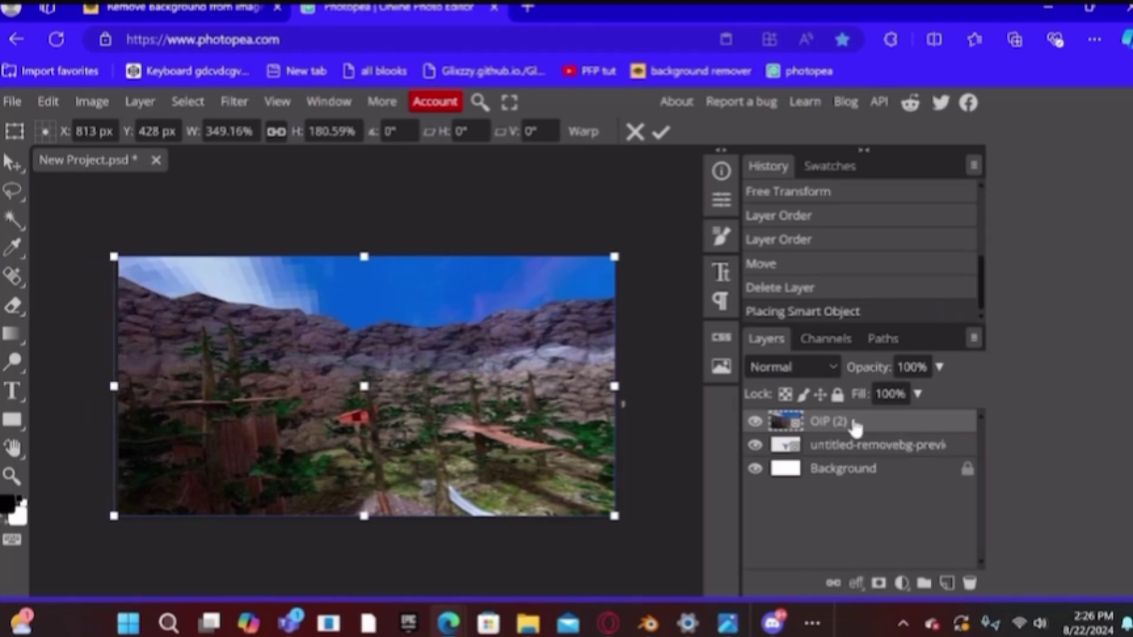
- Send the OIP (2) layer beneath the gorilla layer, and move the gorilla slightly lower on the canvas
left_click_drag(856, 426, 858, 448)
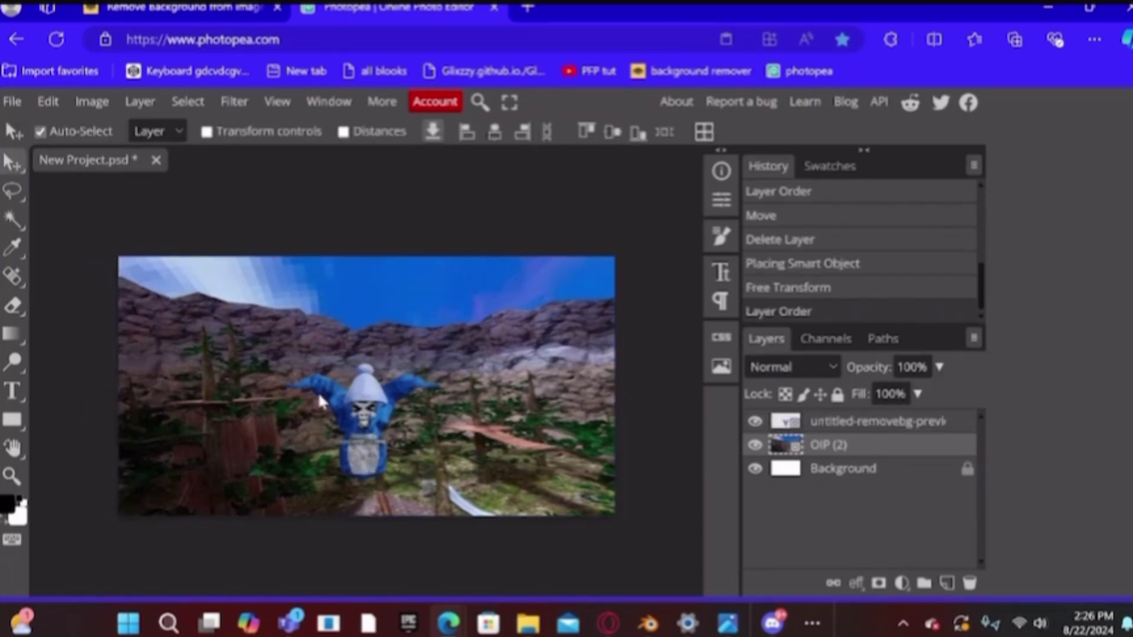
left_click_drag(319, 401, 357, 439)
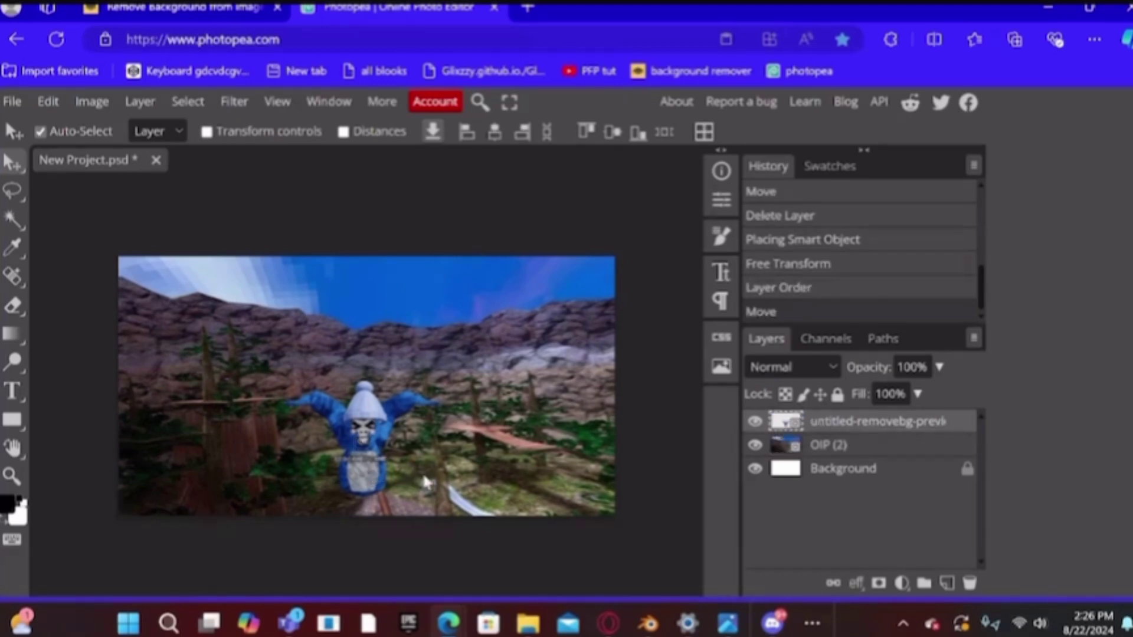
left_click_drag(355, 453, 342, 448)
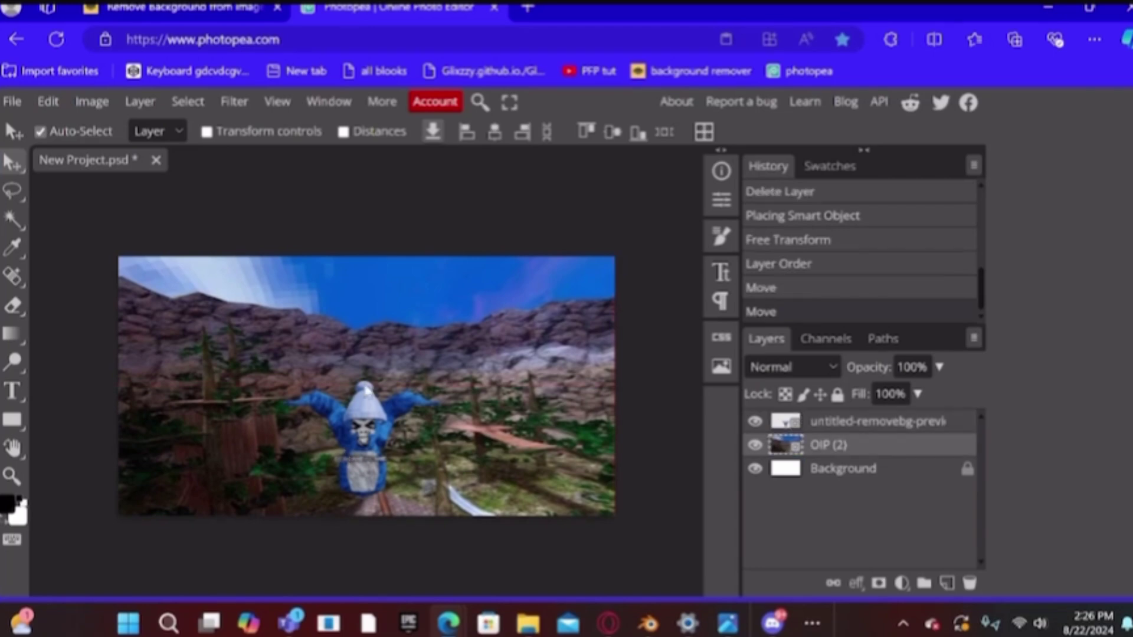
- Start a Luckiest Guy text layer above and to the left of the gorilla, with the font size set to 250 px
left_click(11, 392)
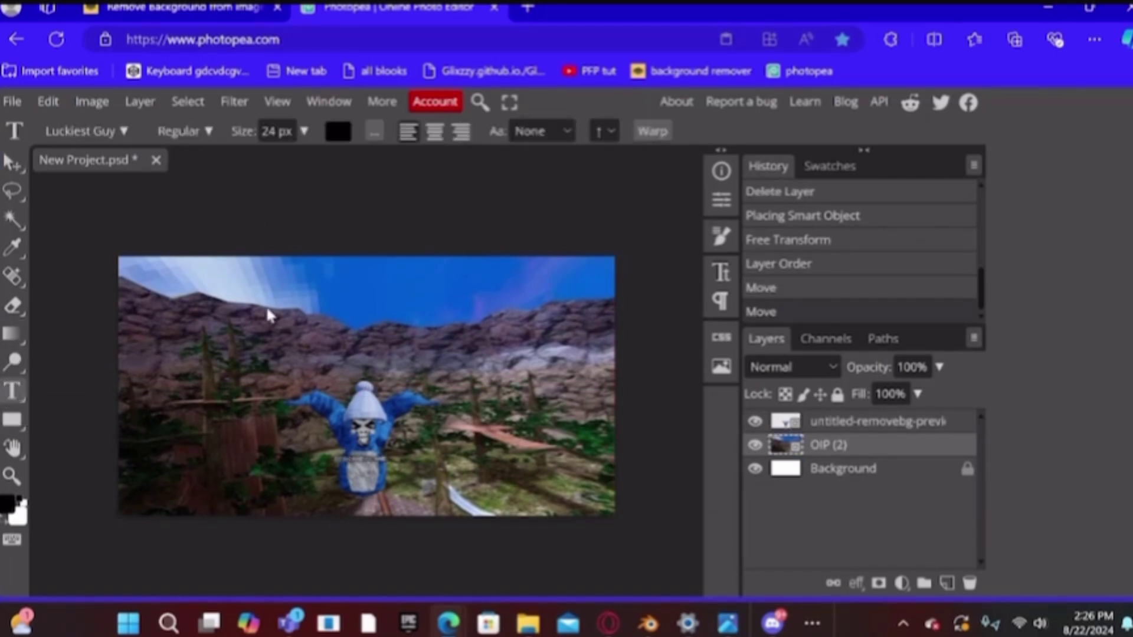
left_click(229, 305)
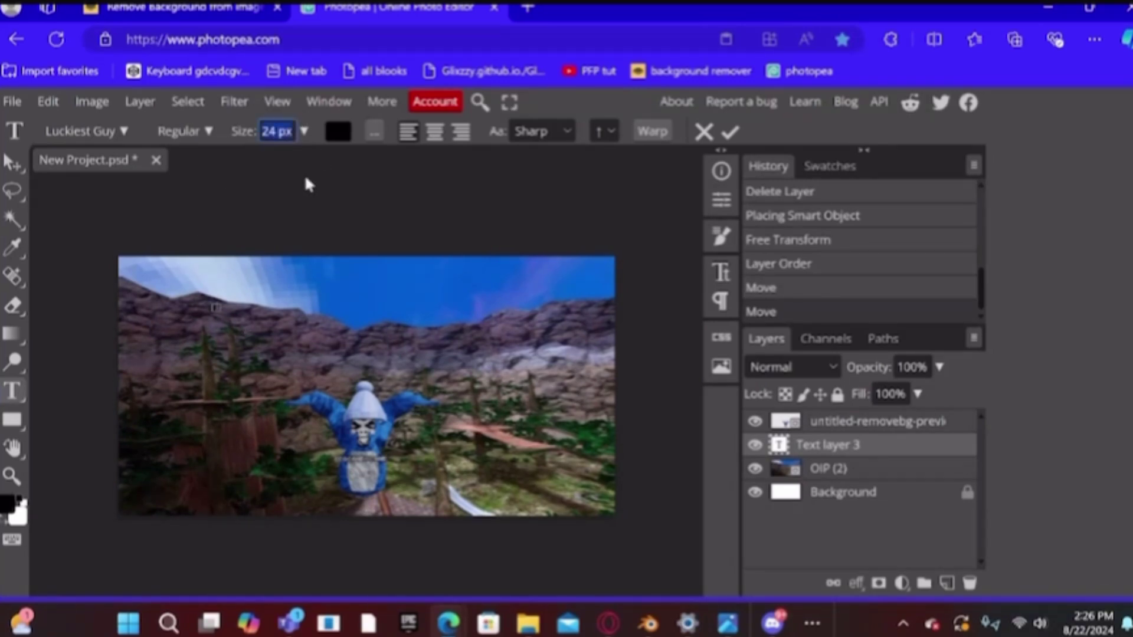
left_click(281, 134)
left_click(271, 131)
key("BackSpace")
key("BackSpace")
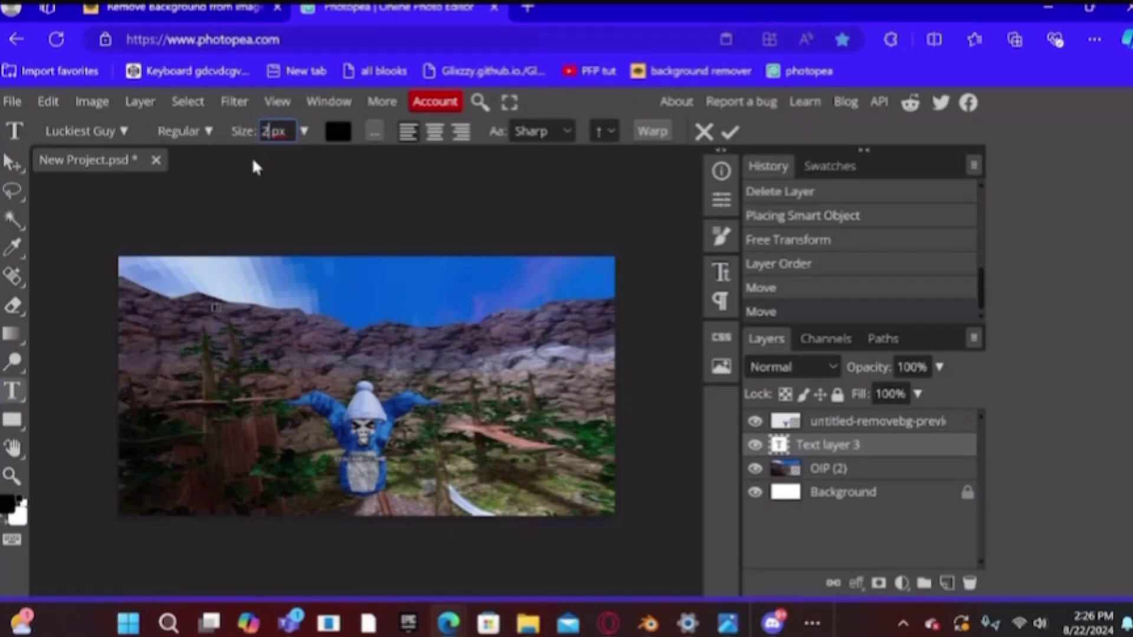
type("200")
key("BackSpace")
key("BackSpace")
type("50")
key("Return")
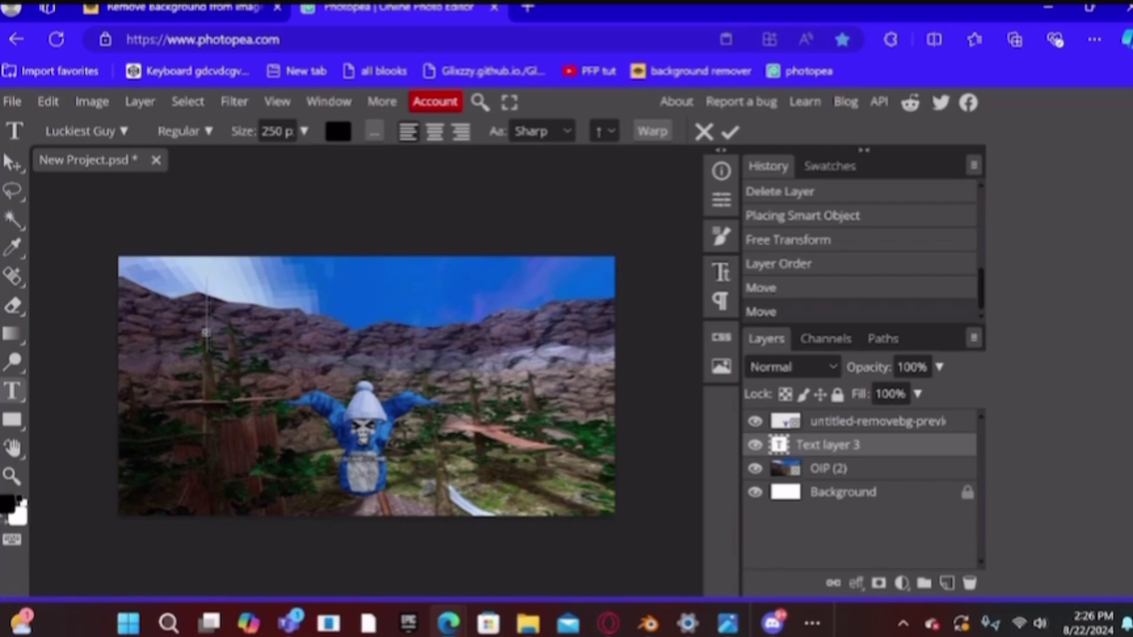
type("TUT")
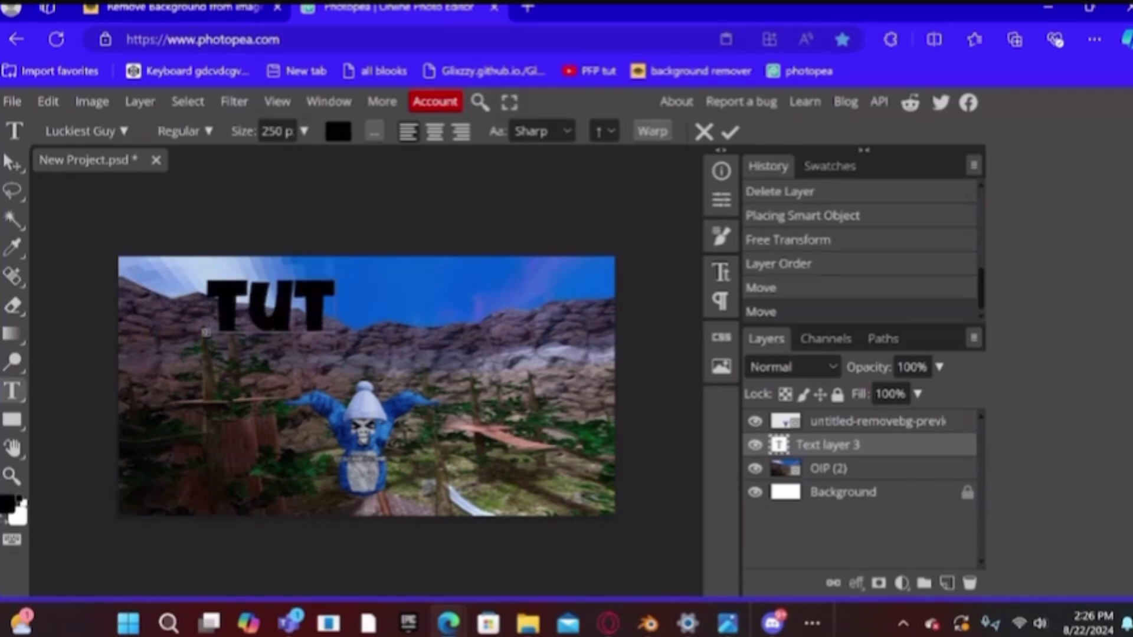
key("BackSpace")
key("BackSpace")
key("BackSpace")
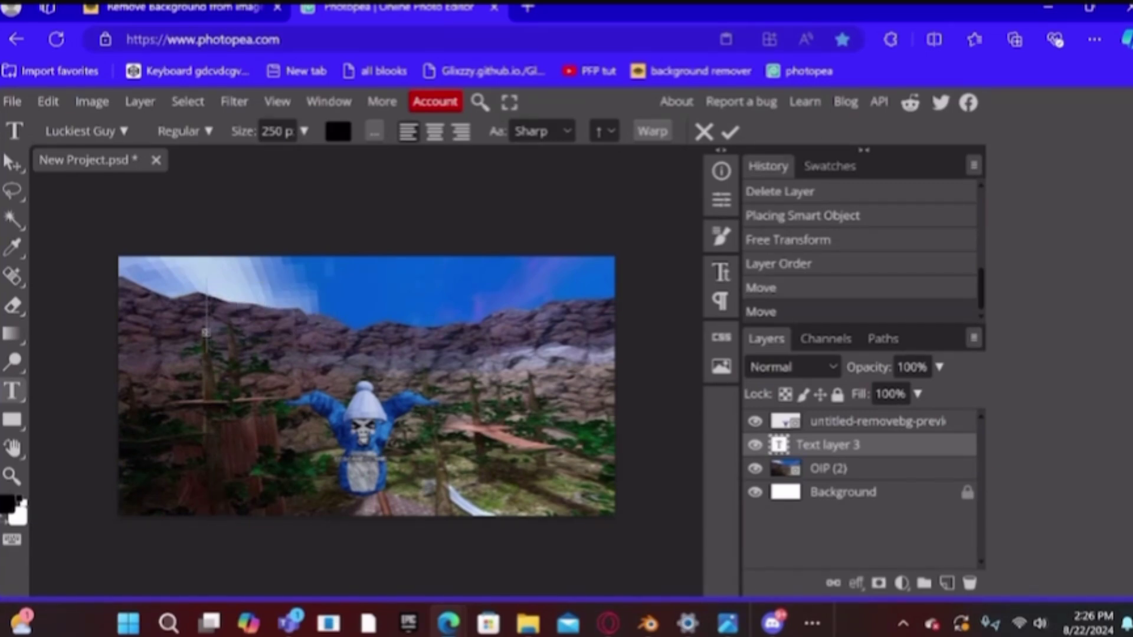
- Set the text colour to white (ffffff) and enter the title TUTORAIL
left_click(340, 137)
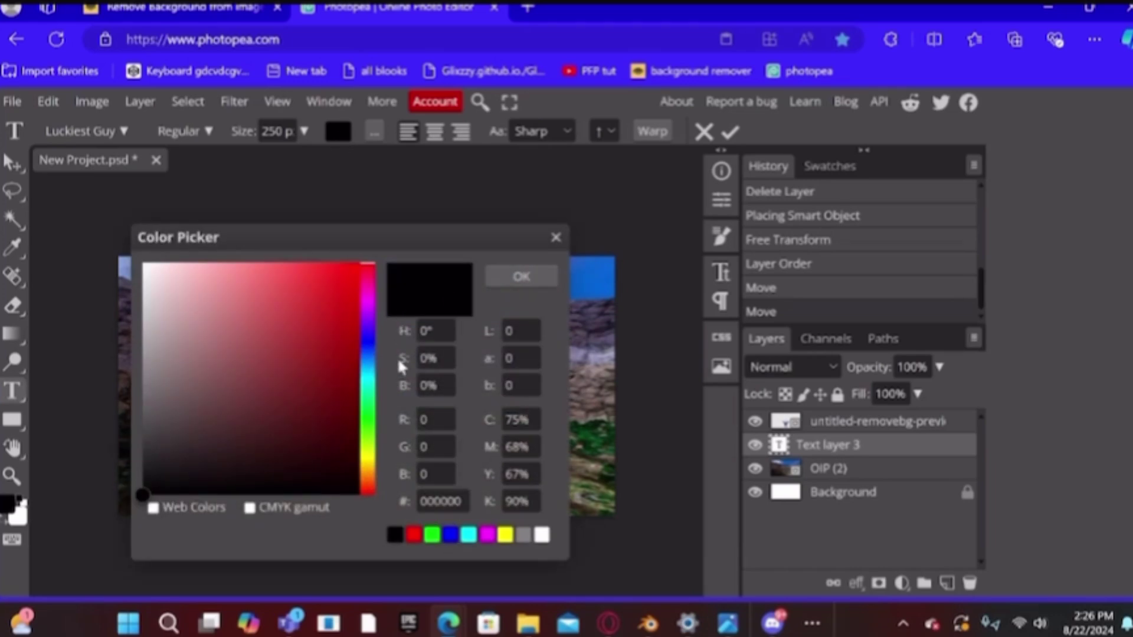
left_click_drag(145, 497, 142, 259)
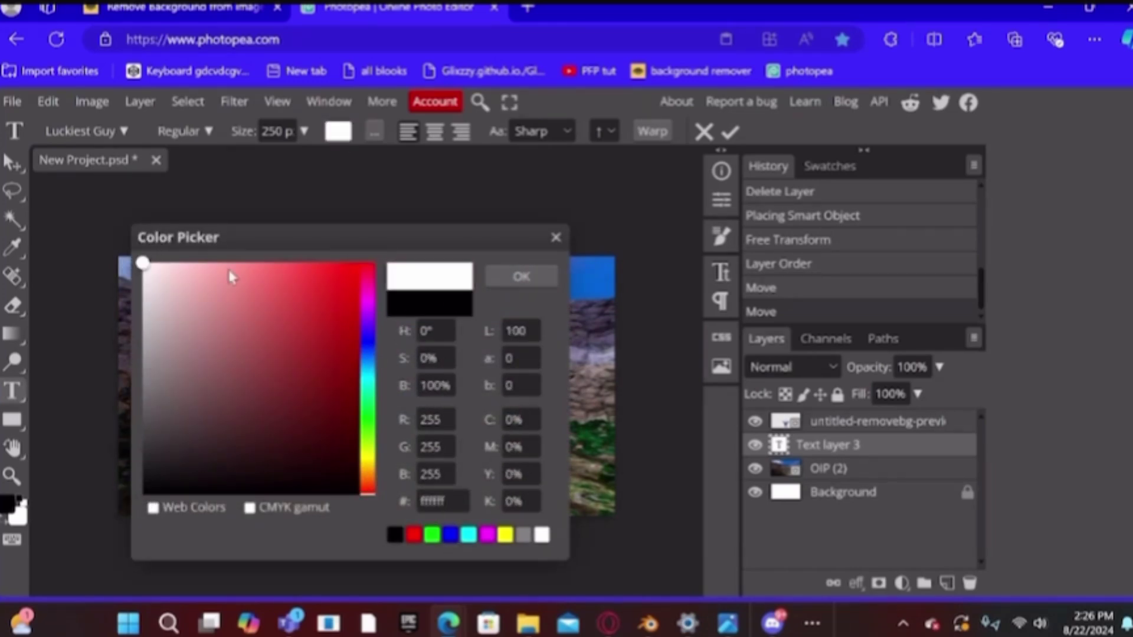
left_click(522, 276)
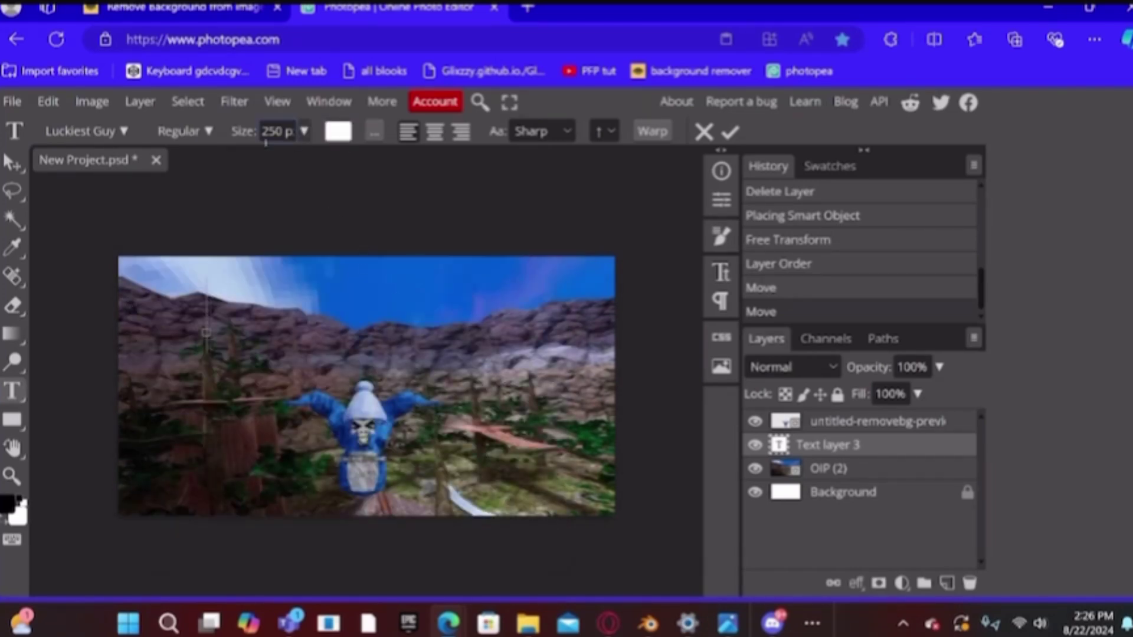
type("TUT")
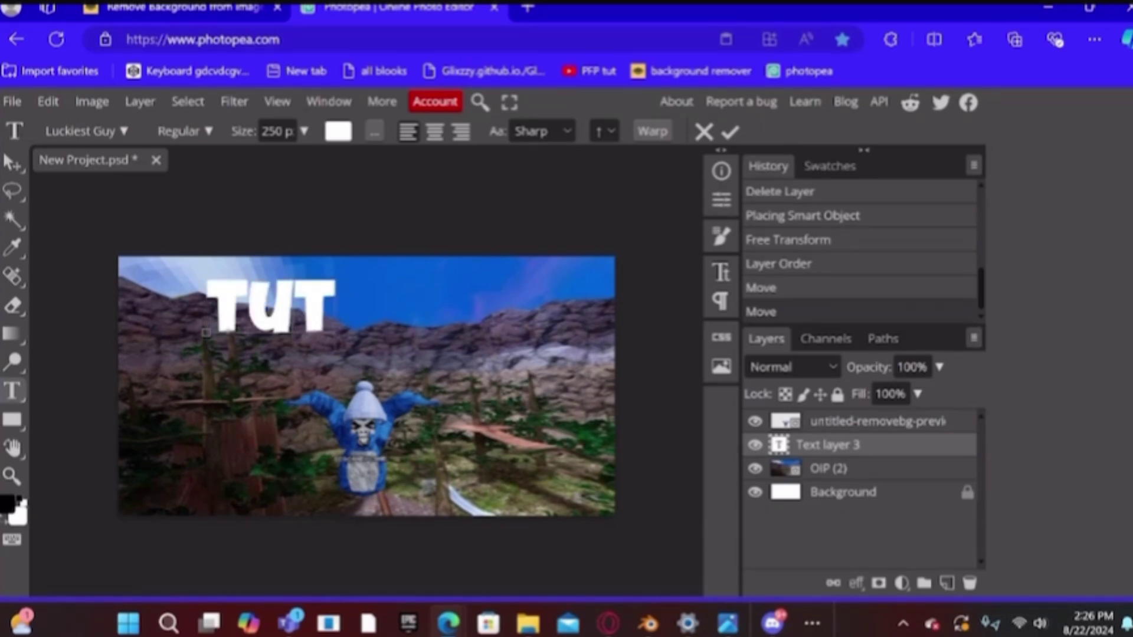
type("ORAIL")
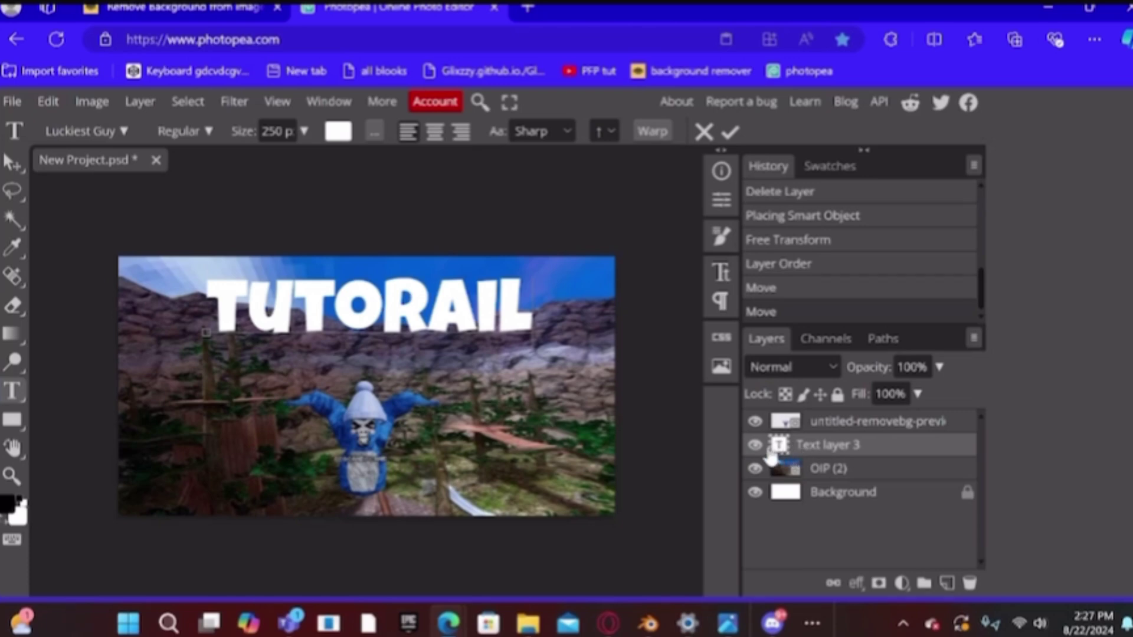
- Add a Stroke layer style to the TUTORAIL text through its blending options, keeping the default stroke settings
right_click(962, 452)
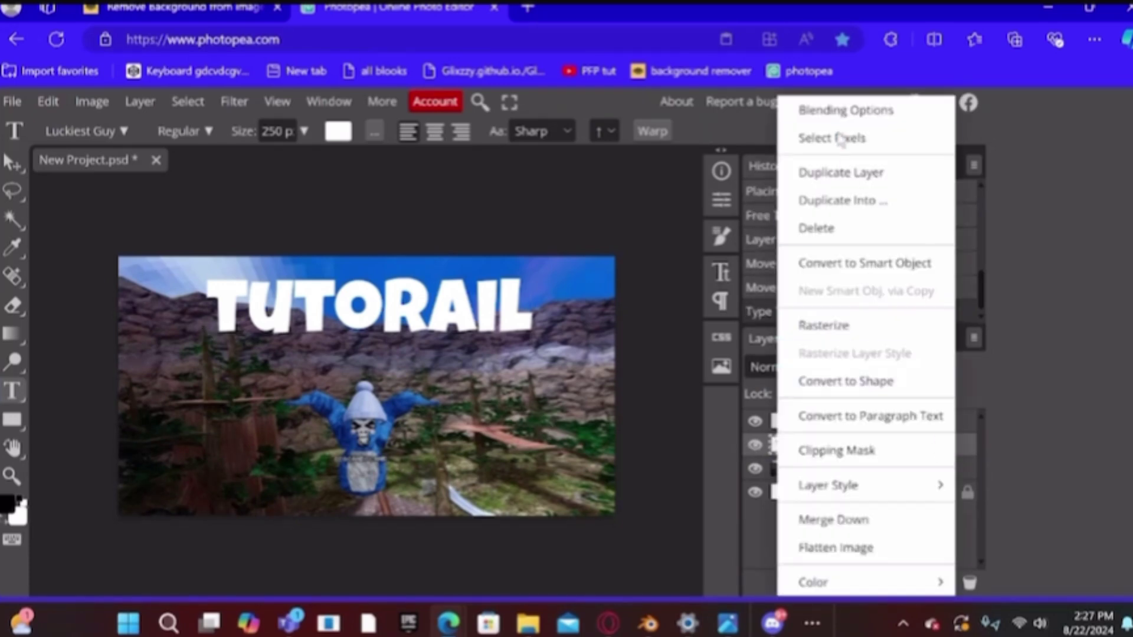
left_click(843, 114)
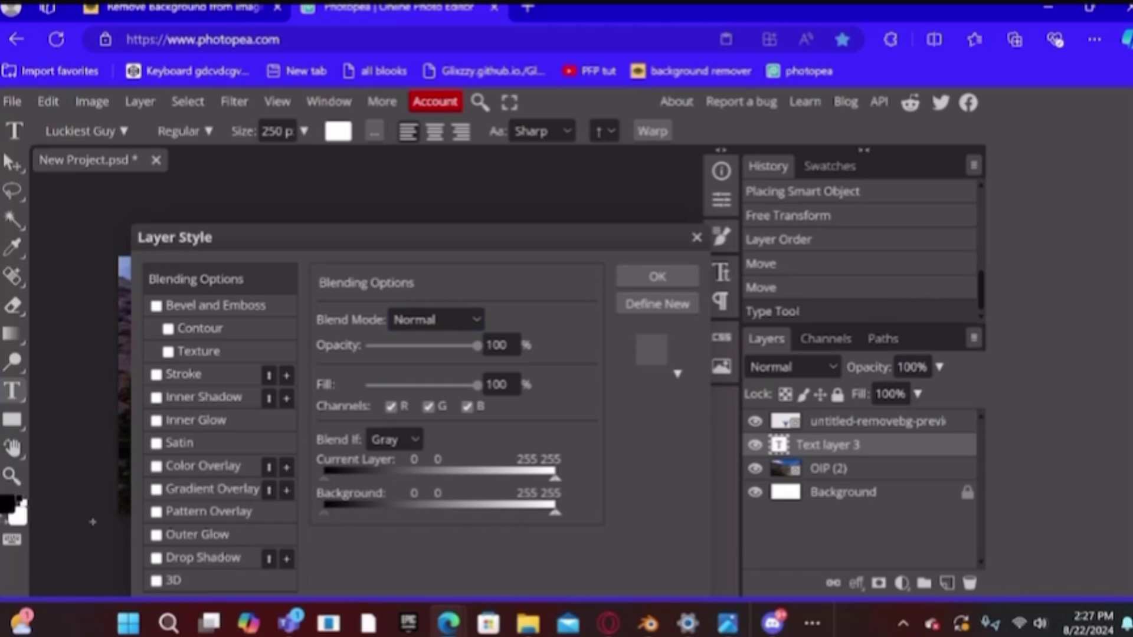
left_click(156, 374)
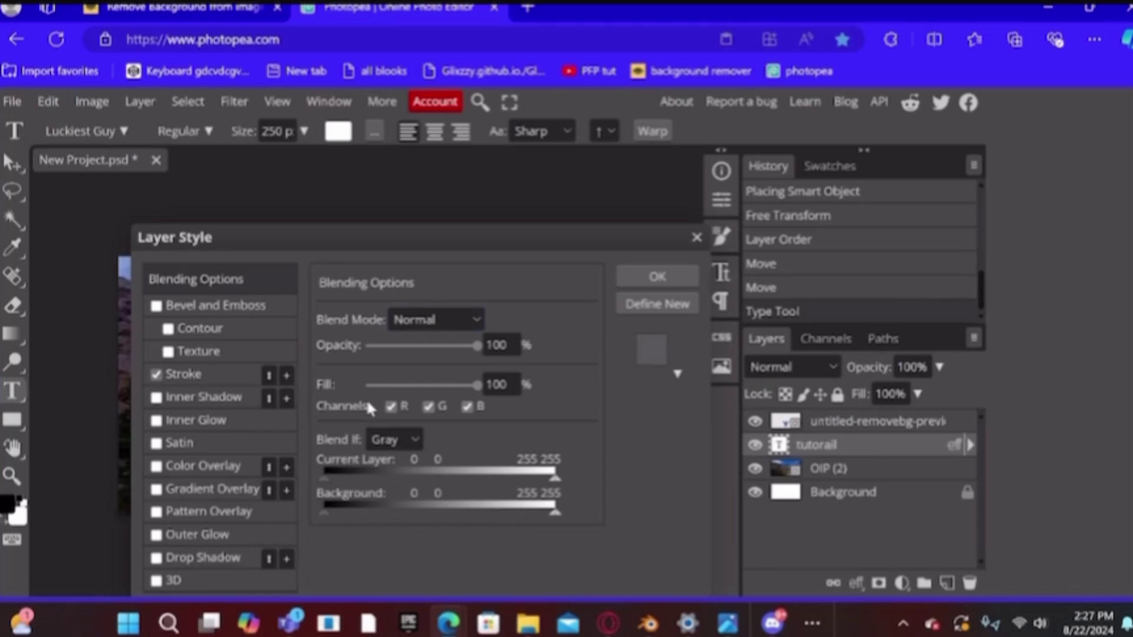
left_click(668, 276)
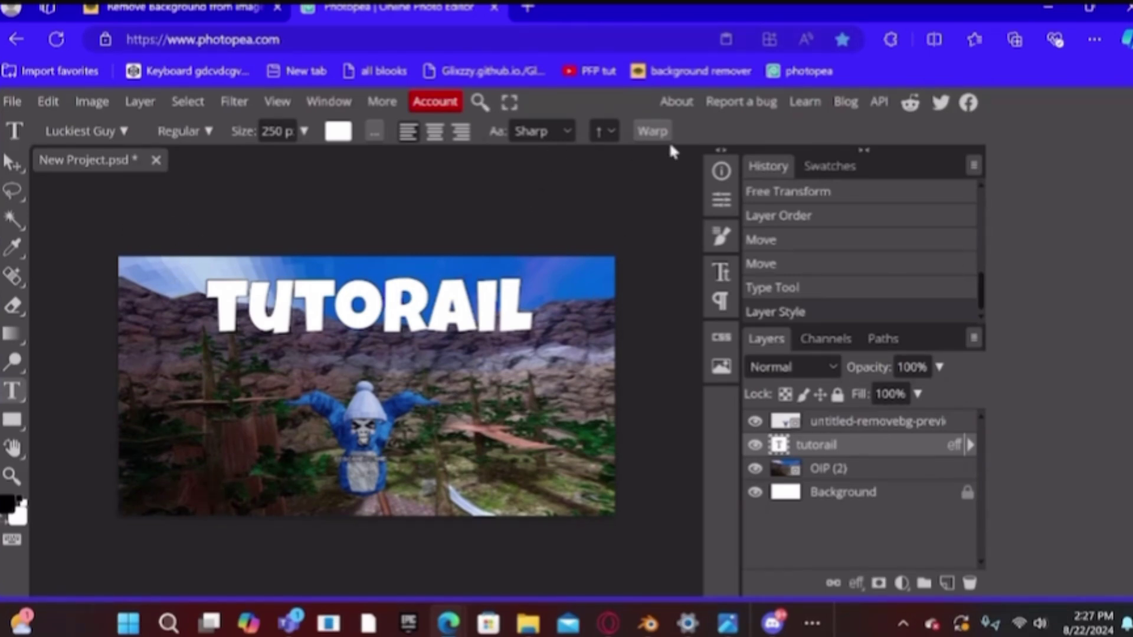
- Warp the TUTORAIL text with the Shell Lower style and a horizontal bend of 22%
left_click(652, 131)
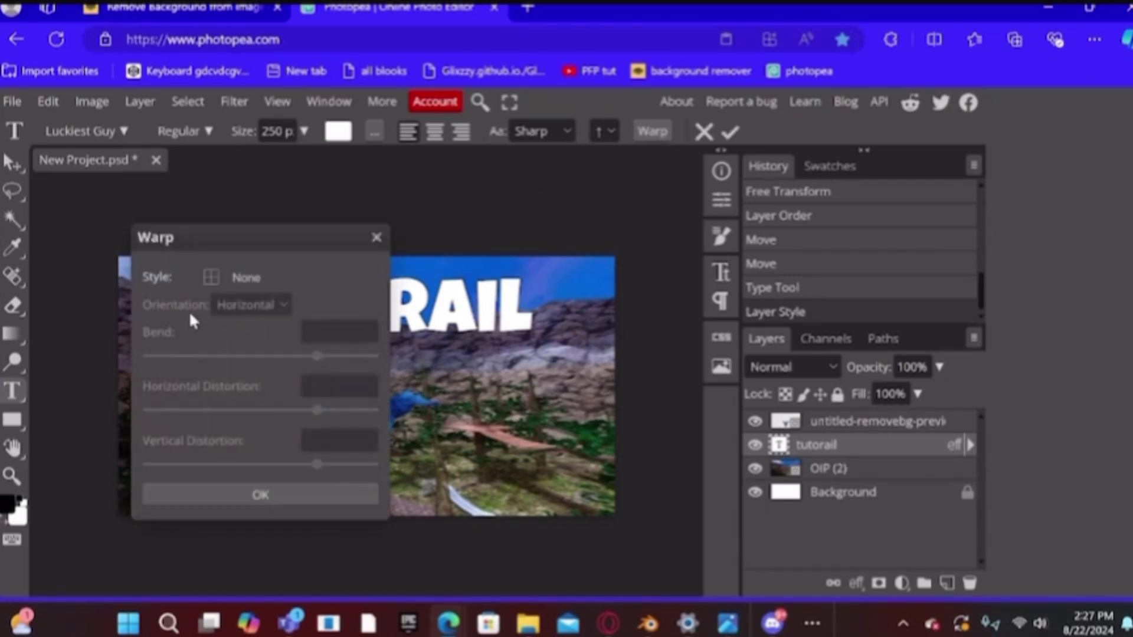
left_click(228, 278)
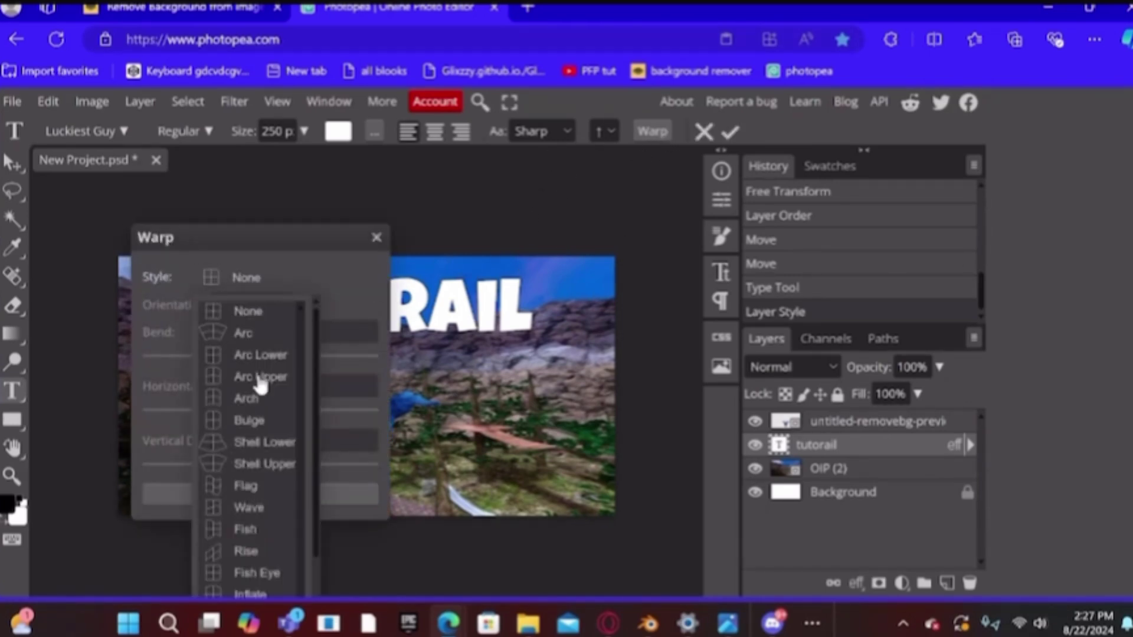
left_click(245, 444)
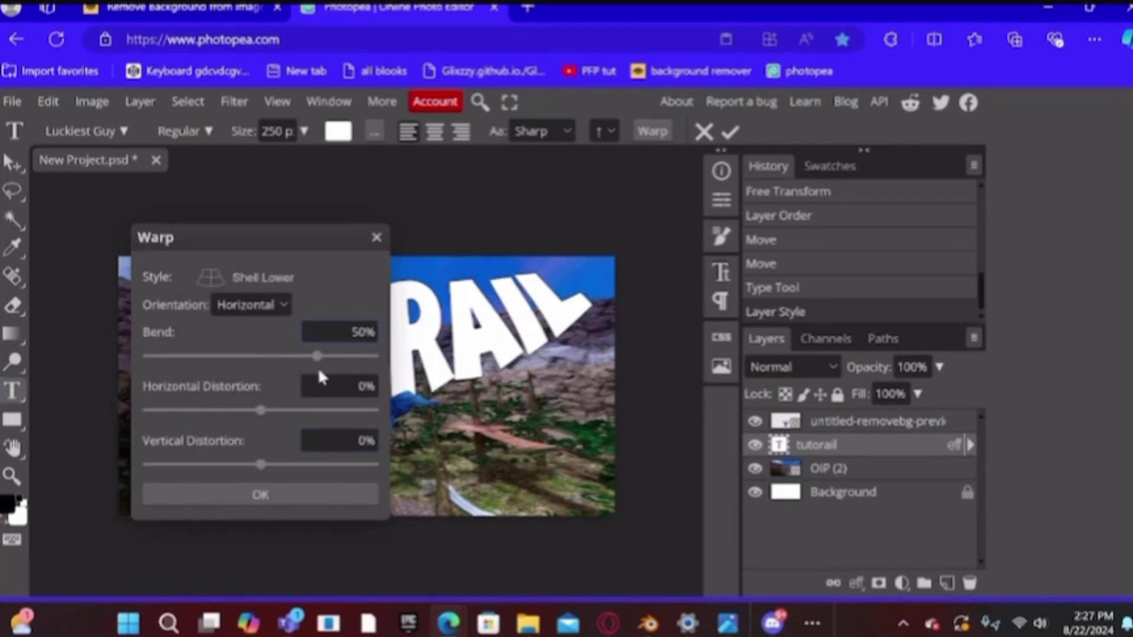
left_click_drag(317, 357, 288, 363)
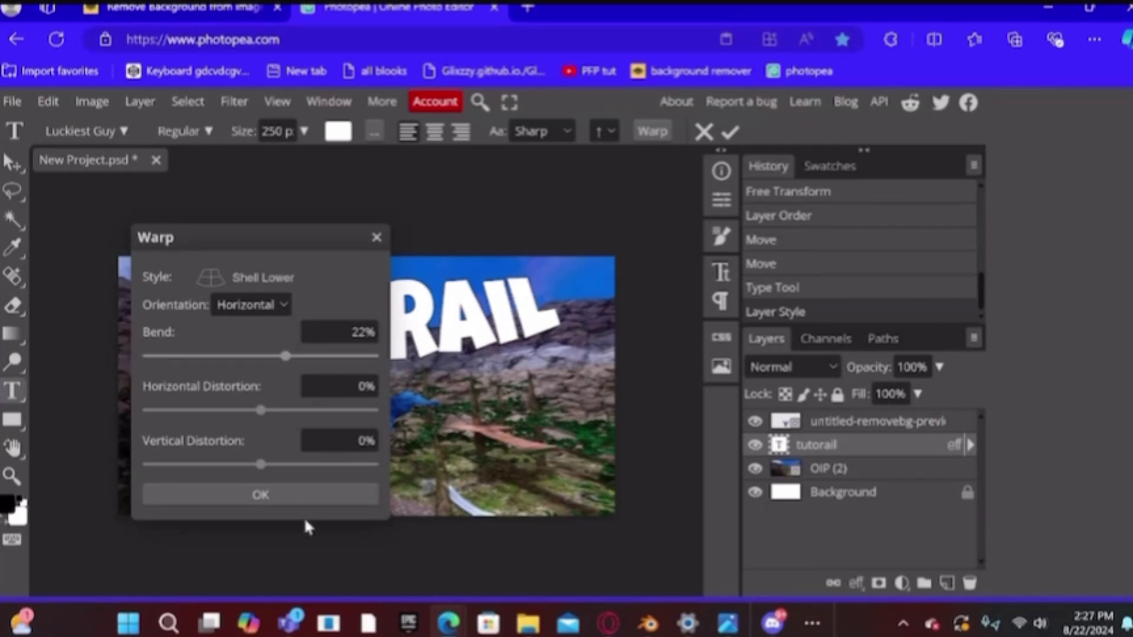
left_click(296, 499)
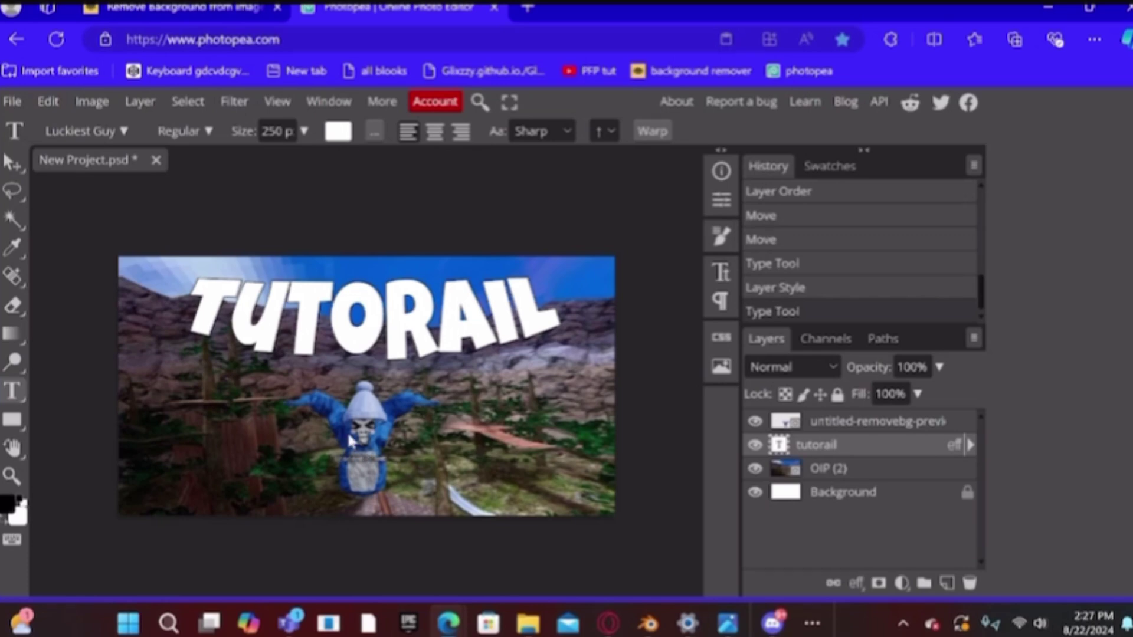
- Add two Drop Shadow effects to the gorilla layer and set the global shadow angle to 101°
right_click(960, 426)
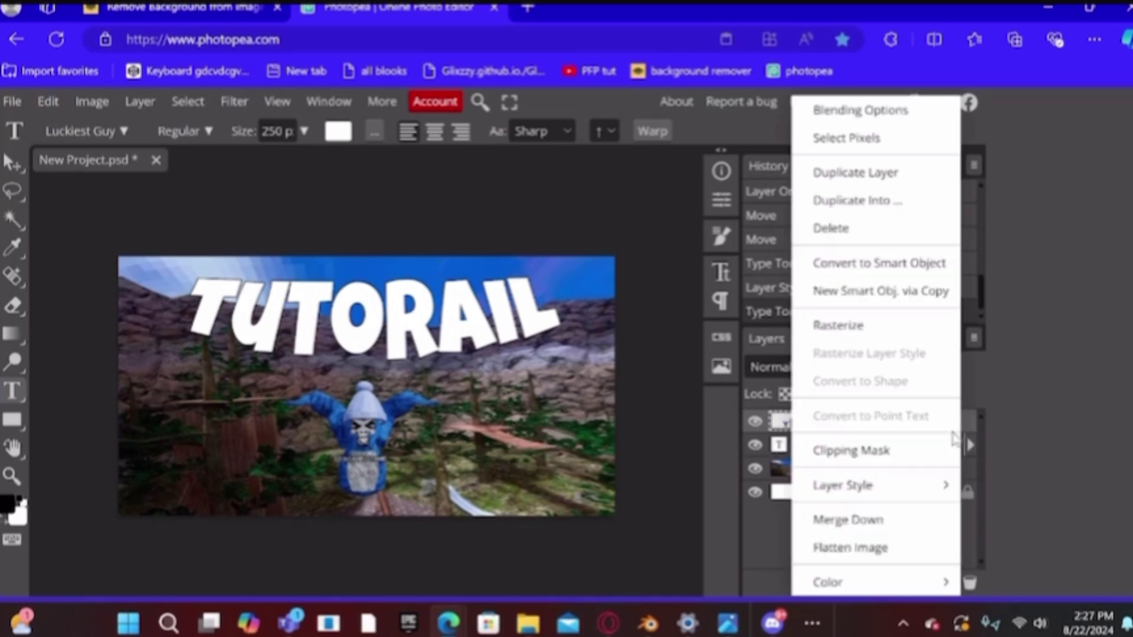
left_click(865, 111)
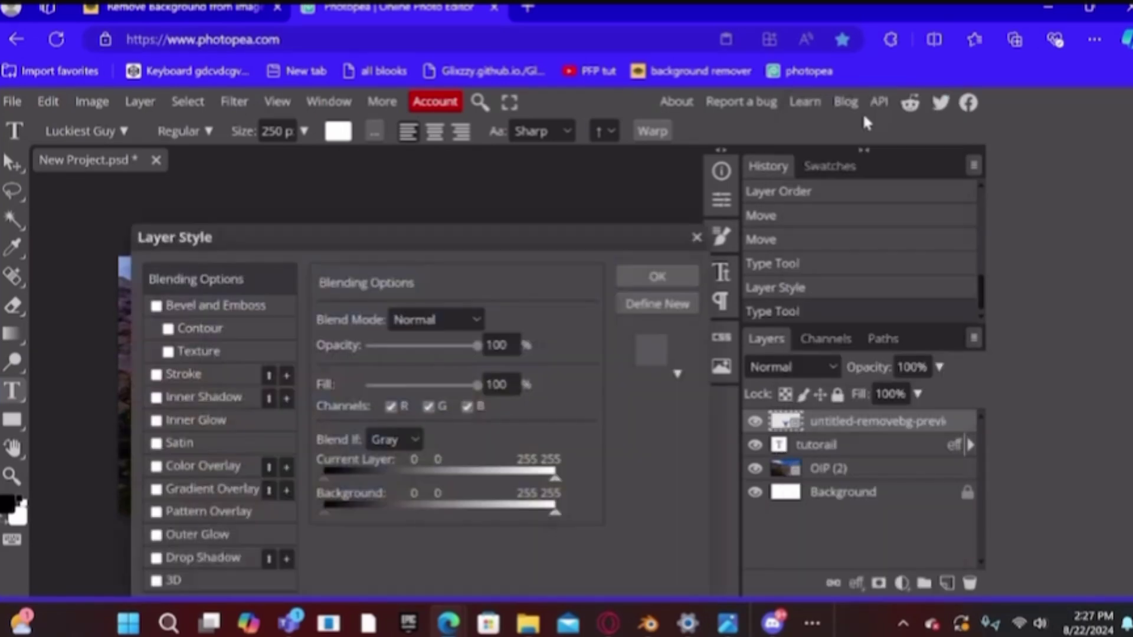
left_click(156, 558)
left_click(286, 558)
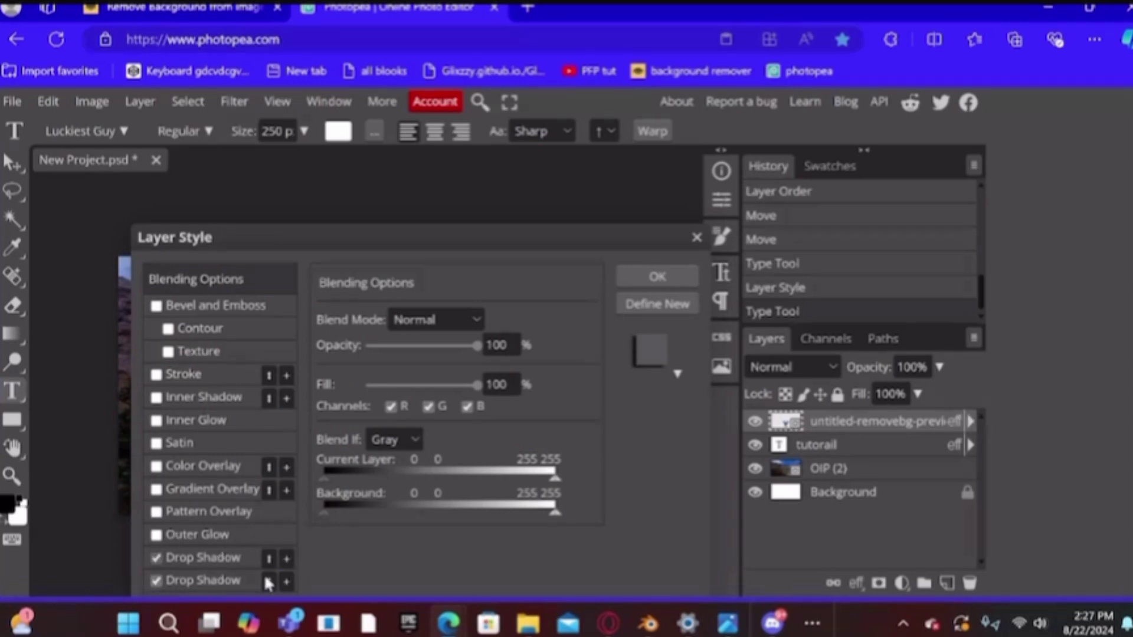
left_click(265, 578)
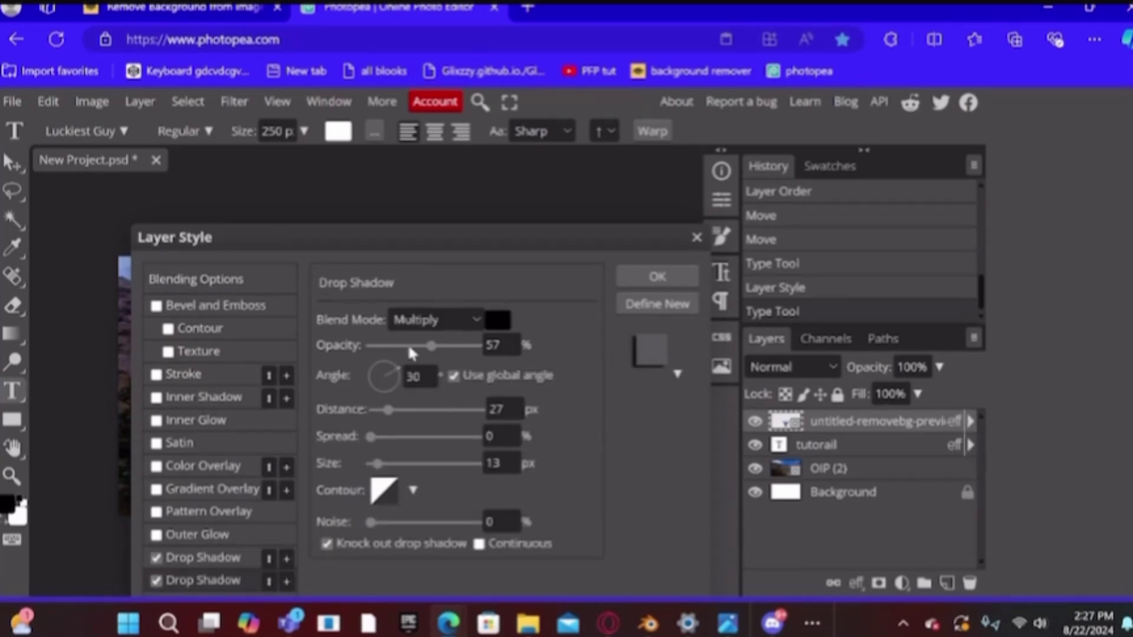
left_click_drag(398, 370, 380, 355)
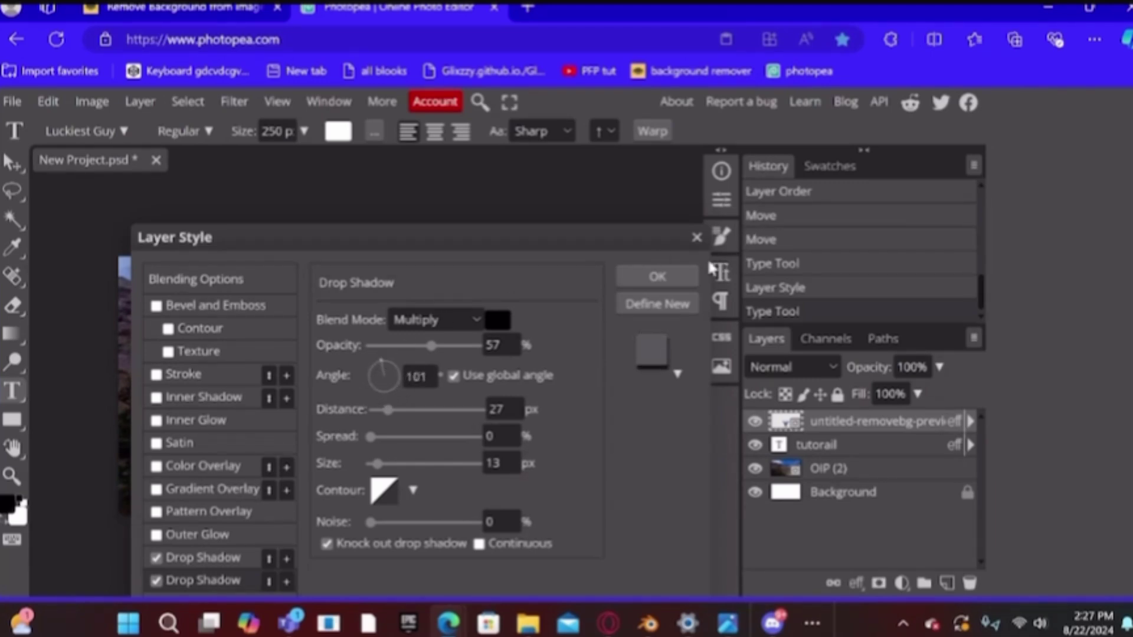
left_click(658, 276)
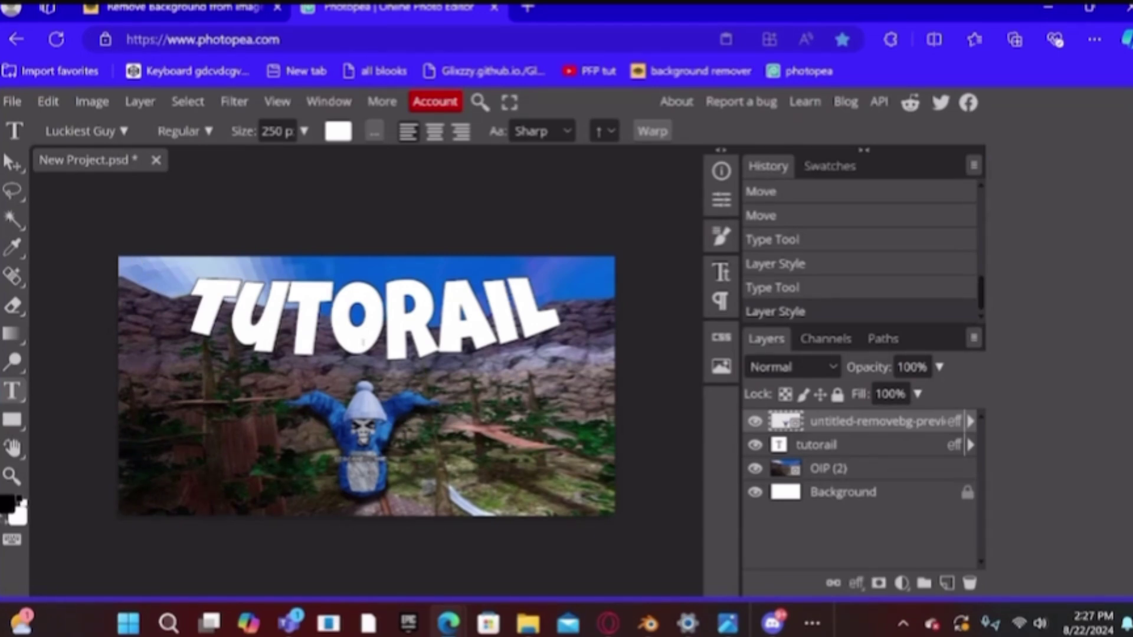
- Move the TUTORAIL title slightly higher on the canvas
left_click(360, 351)
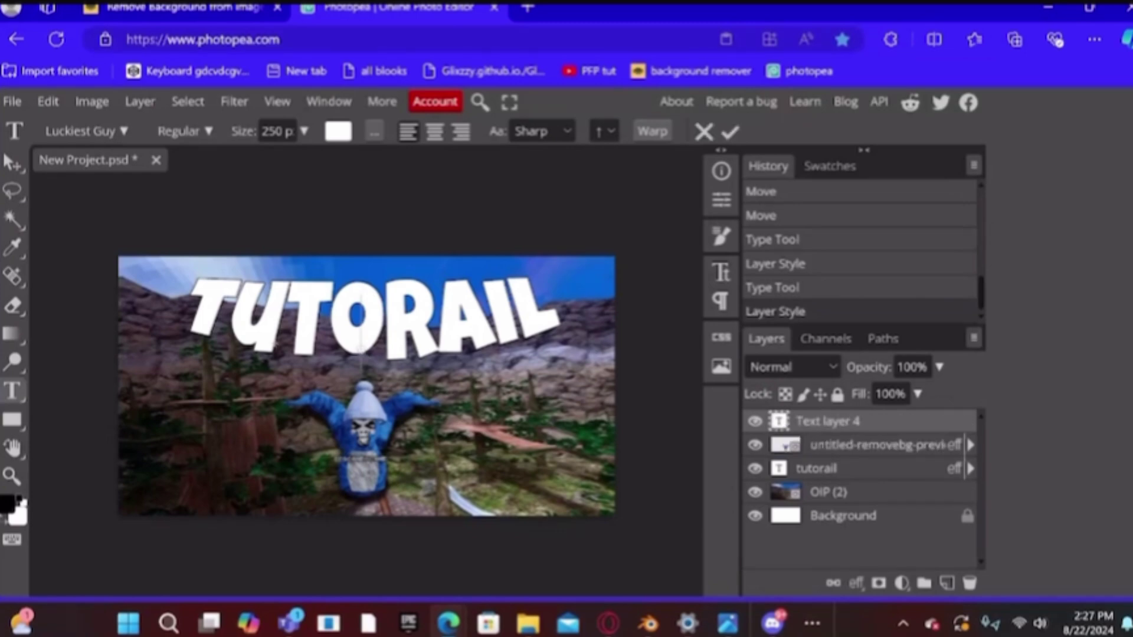
left_click(12, 163)
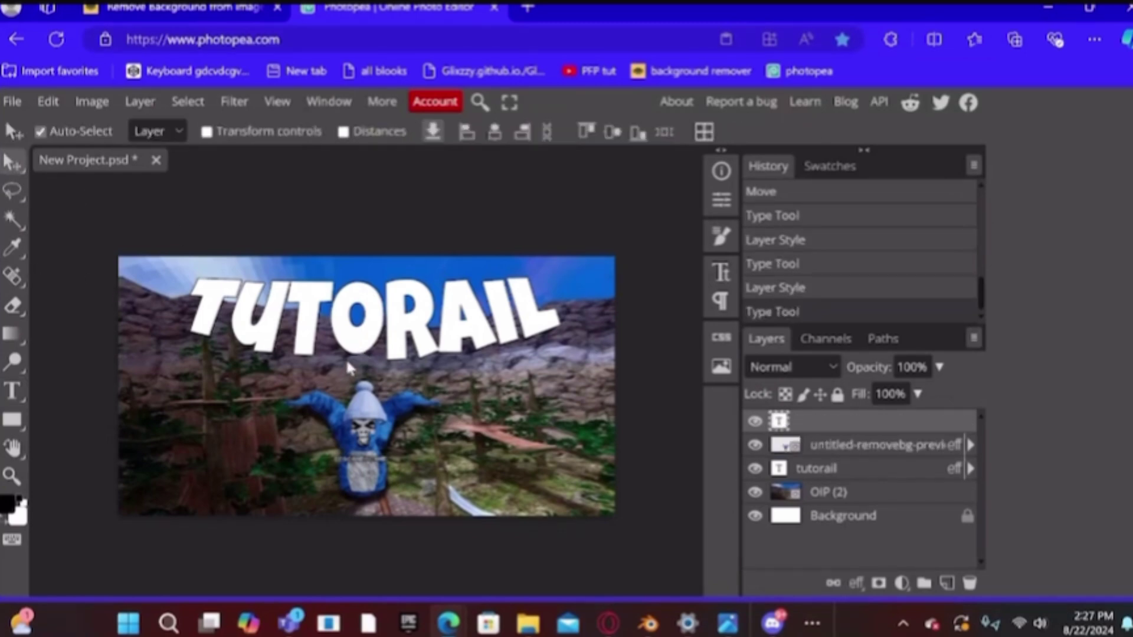
left_click_drag(345, 359, 349, 346)
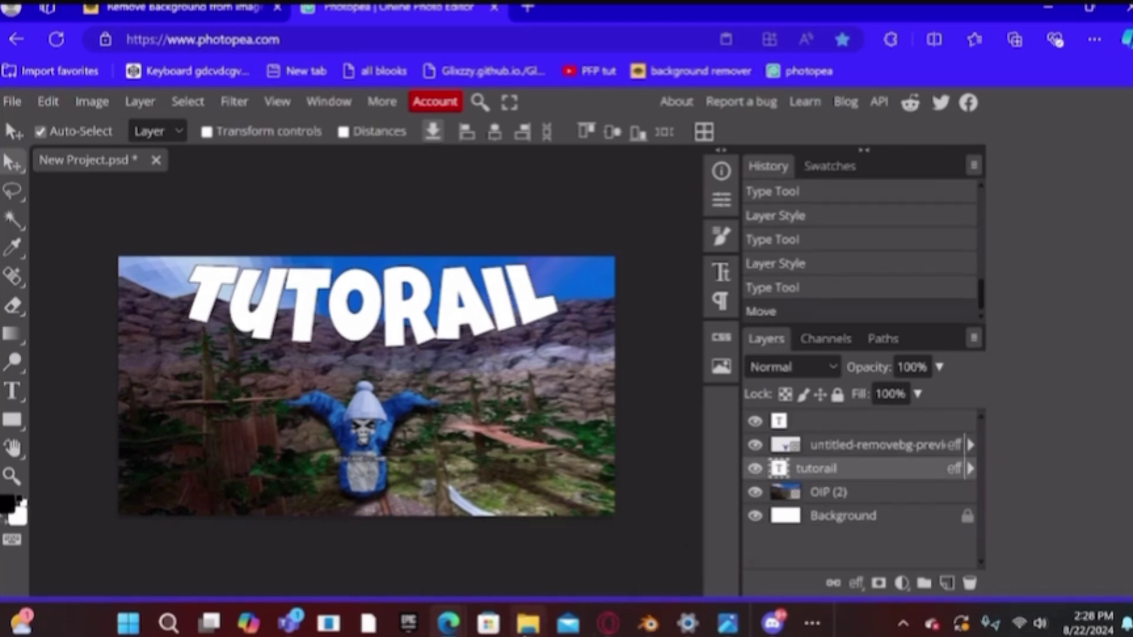
- Place the Photopea logo from Downloads, scaled to about 31%, to the right of the gorilla at about X 1379, Y 612 px
left_click(528, 624)
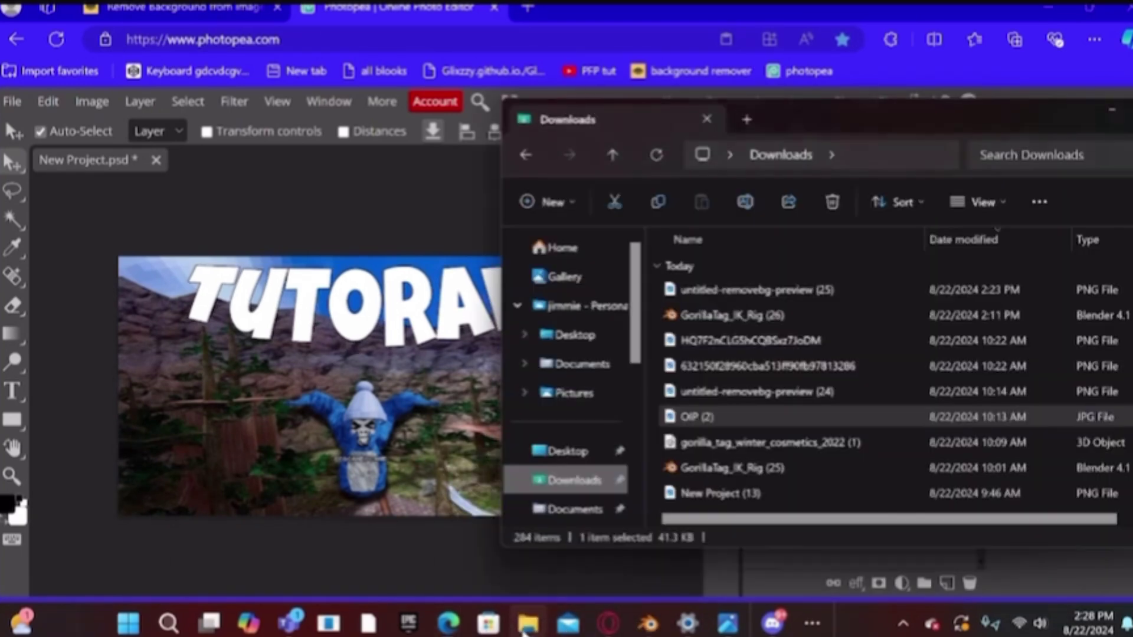
left_click_drag(749, 341, 188, 446)
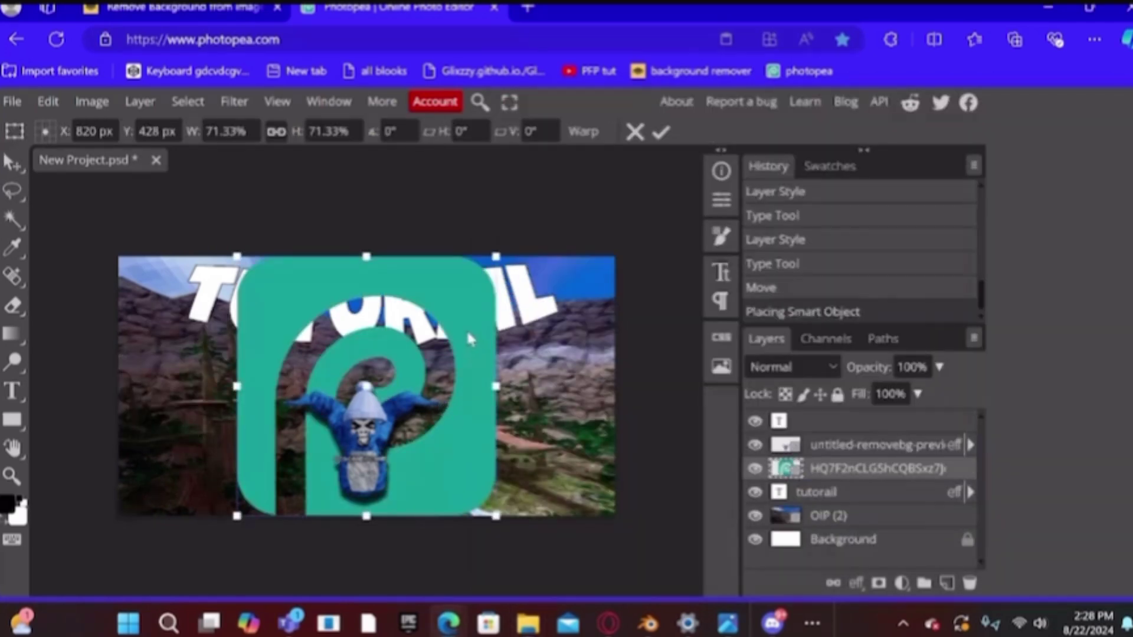
left_click_drag(461, 438, 560, 464)
left_click_drag(333, 270, 480, 418)
left_click_drag(571, 524, 569, 480)
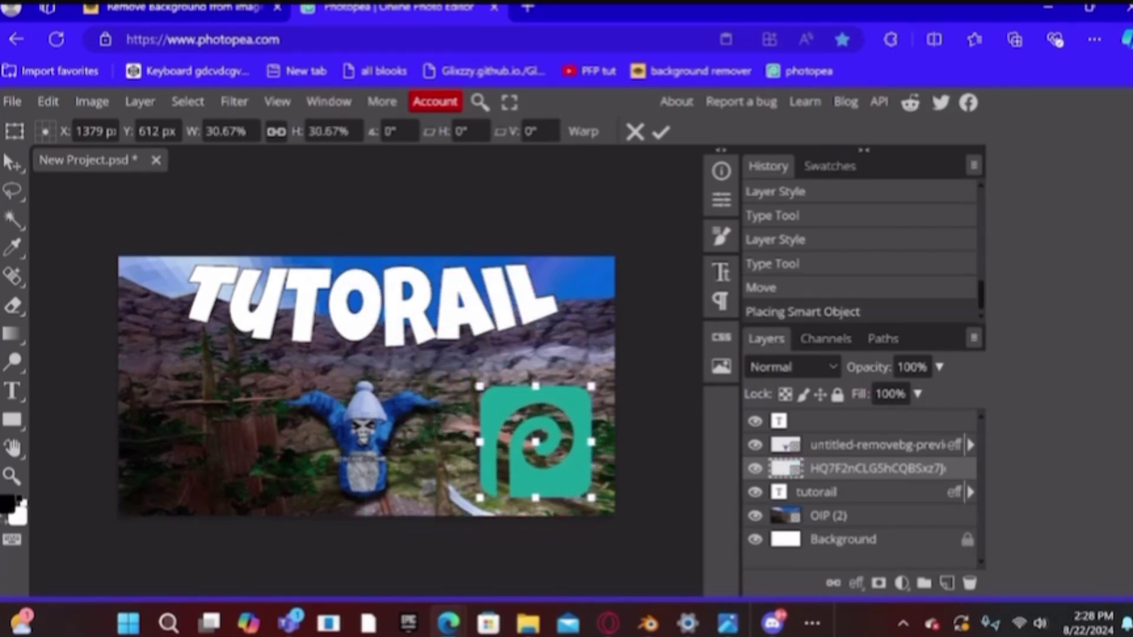
- Place the Blender logo from Downloads, scaled to about 23%, to the left of the gorilla at about X 271, Y 613 px
left_click(528, 623)
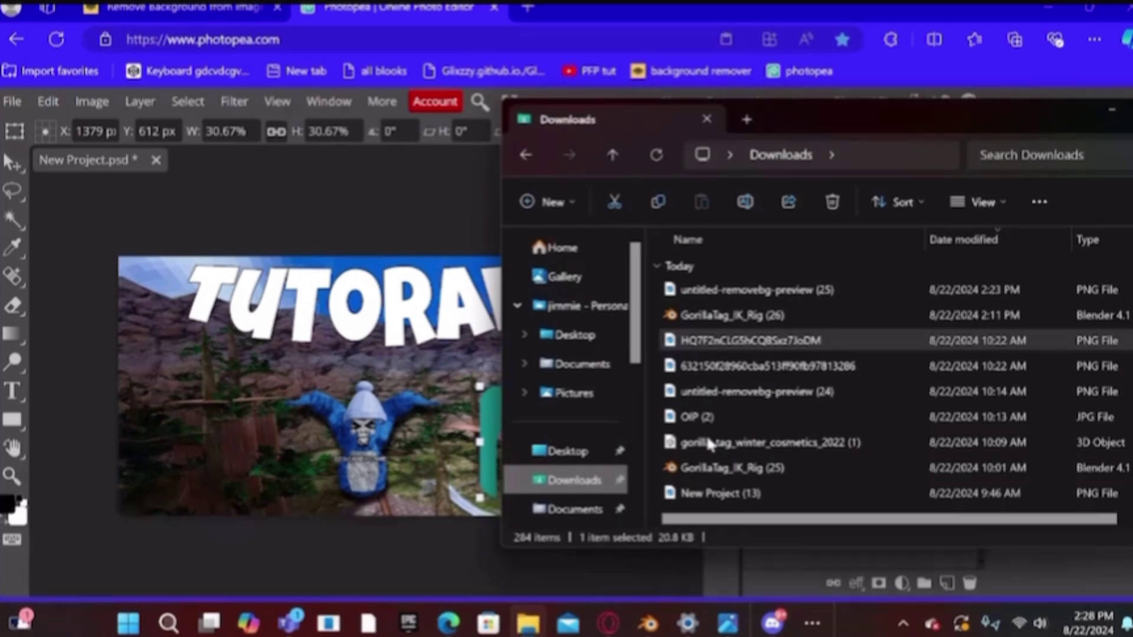
left_click_drag(732, 367, 198, 424)
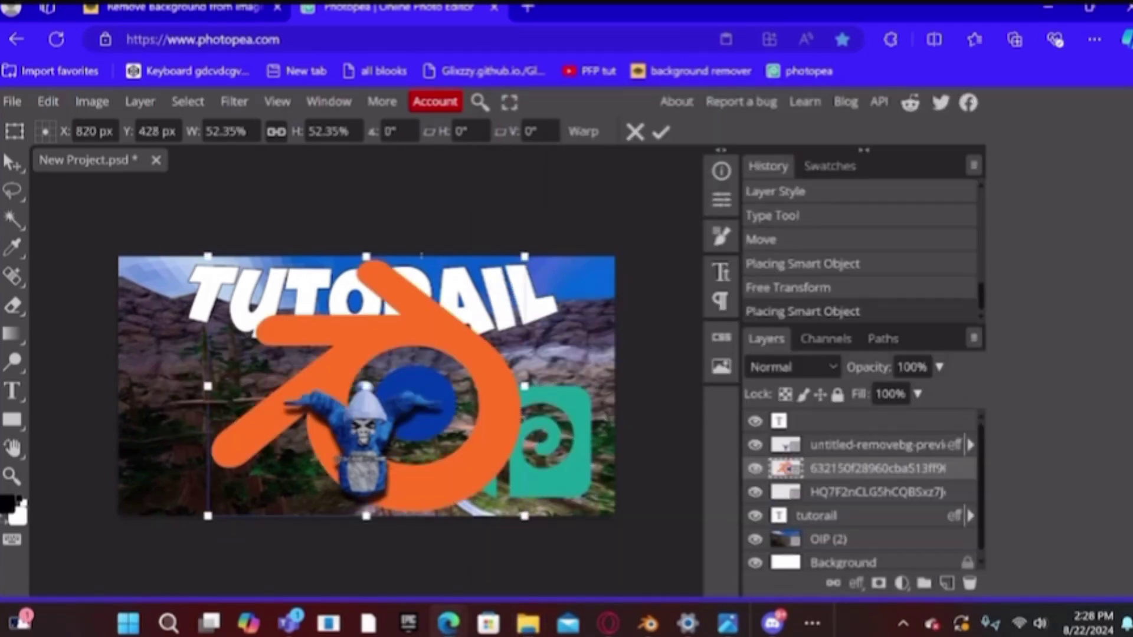
left_click_drag(524, 257, 345, 405)
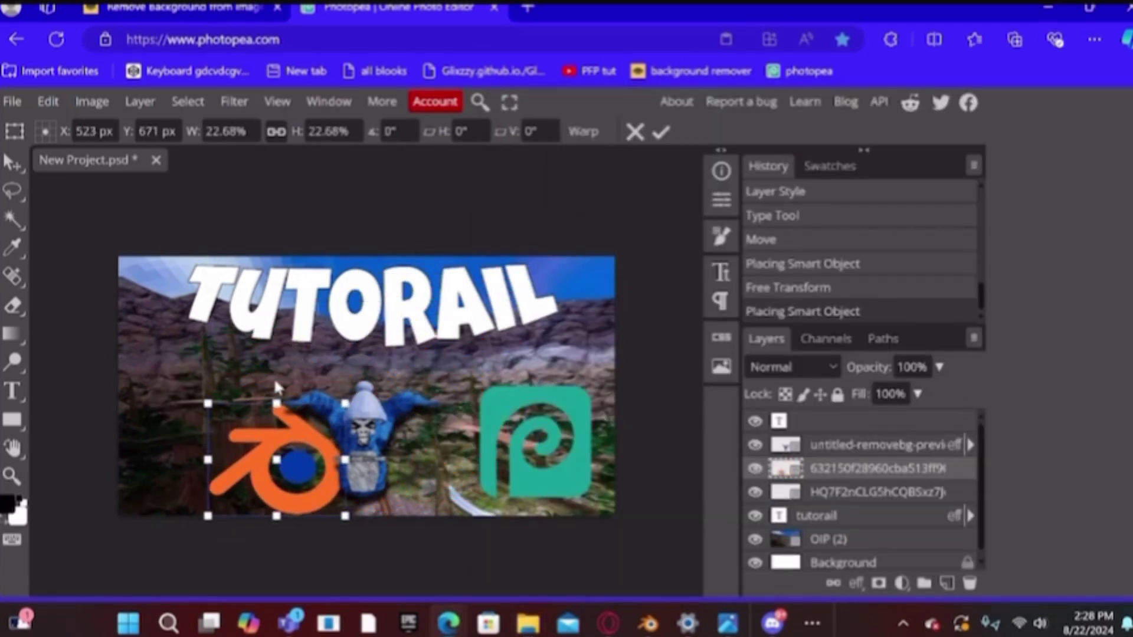
left_click_drag(277, 493, 206, 462)
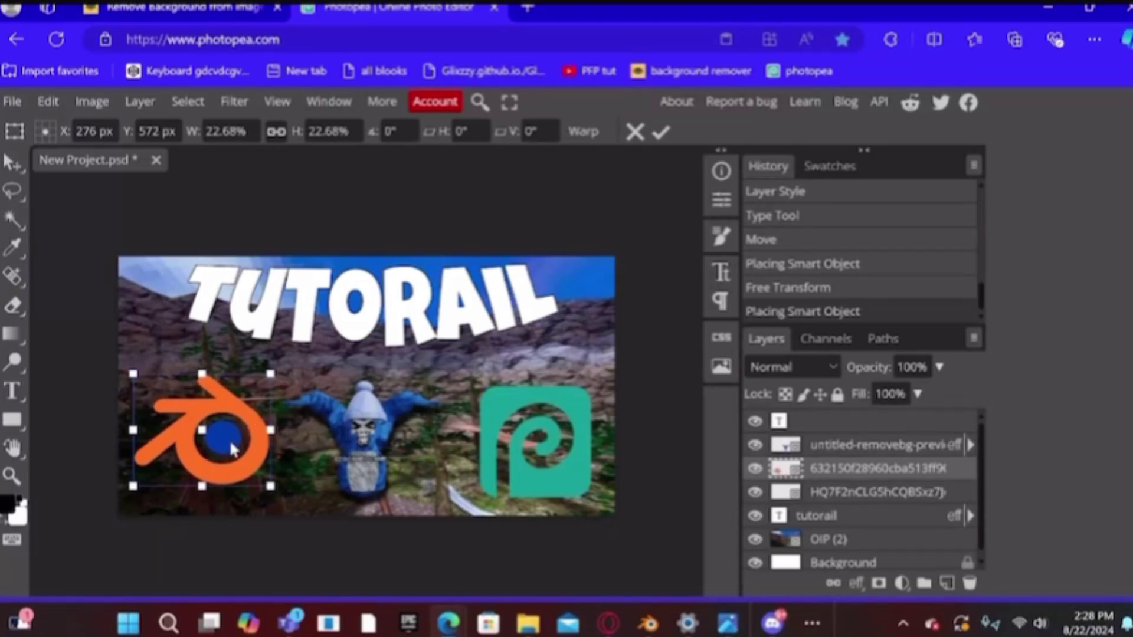
left_click_drag(240, 460, 237, 484)
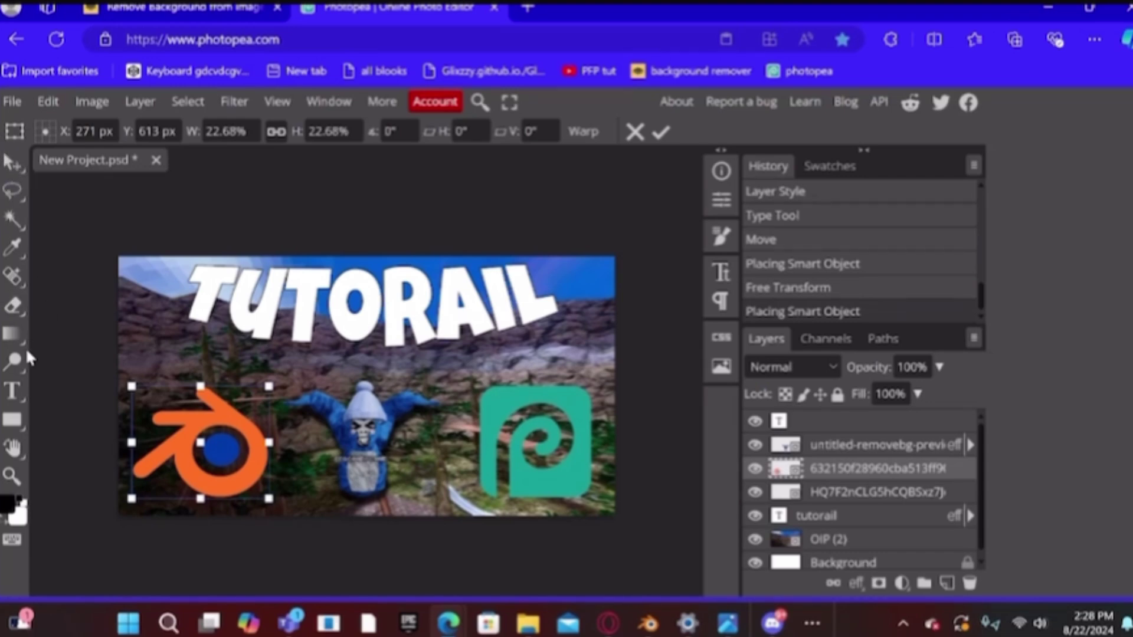
- Start a Luckiest Guy text layer beneath the TUTORAIL title with the font size set to 150 px
left_click(18, 399)
left_click(299, 357)
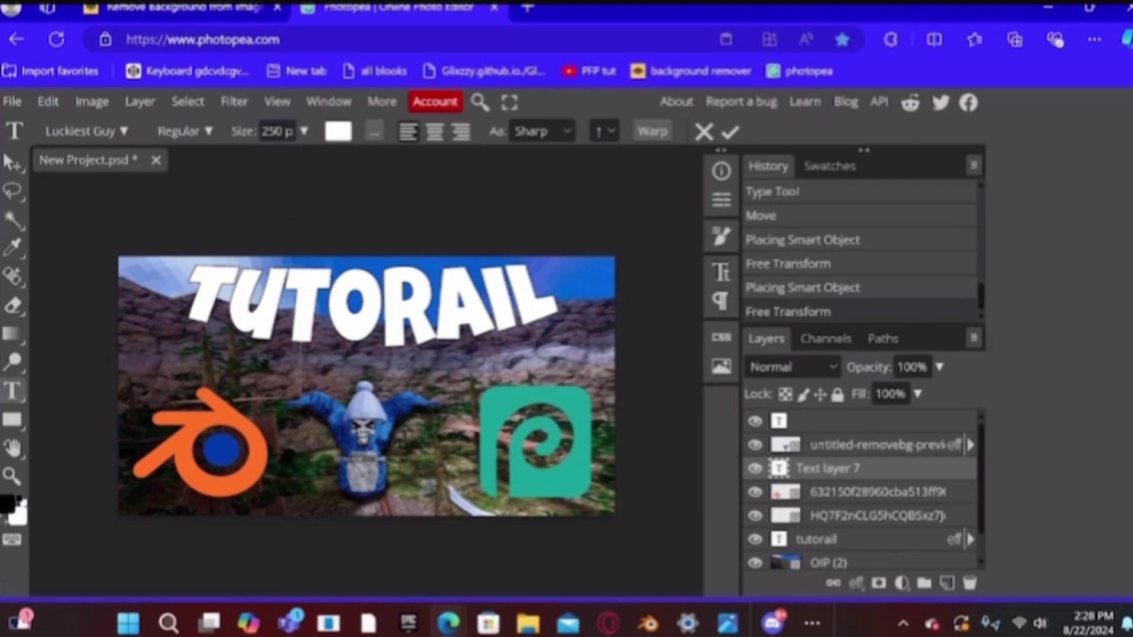
left_click(276, 132)
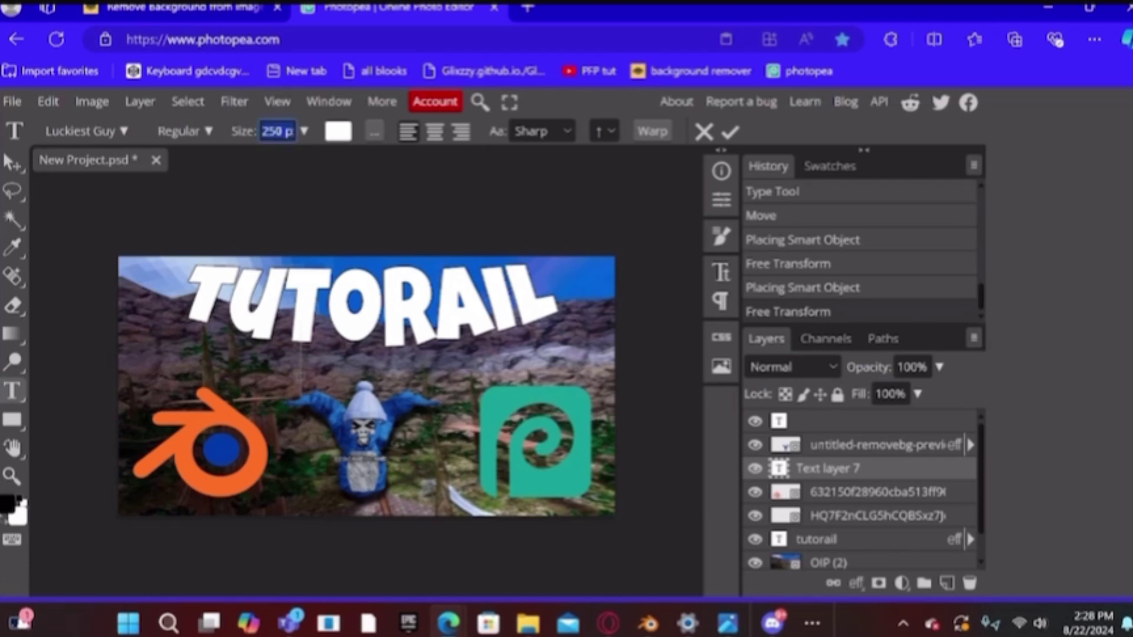
left_click(278, 131)
key("BackSpace")
key("BackSpace")
key("BackSpace")
type("155")
key("BackSpace")
type("0")
key("Return")
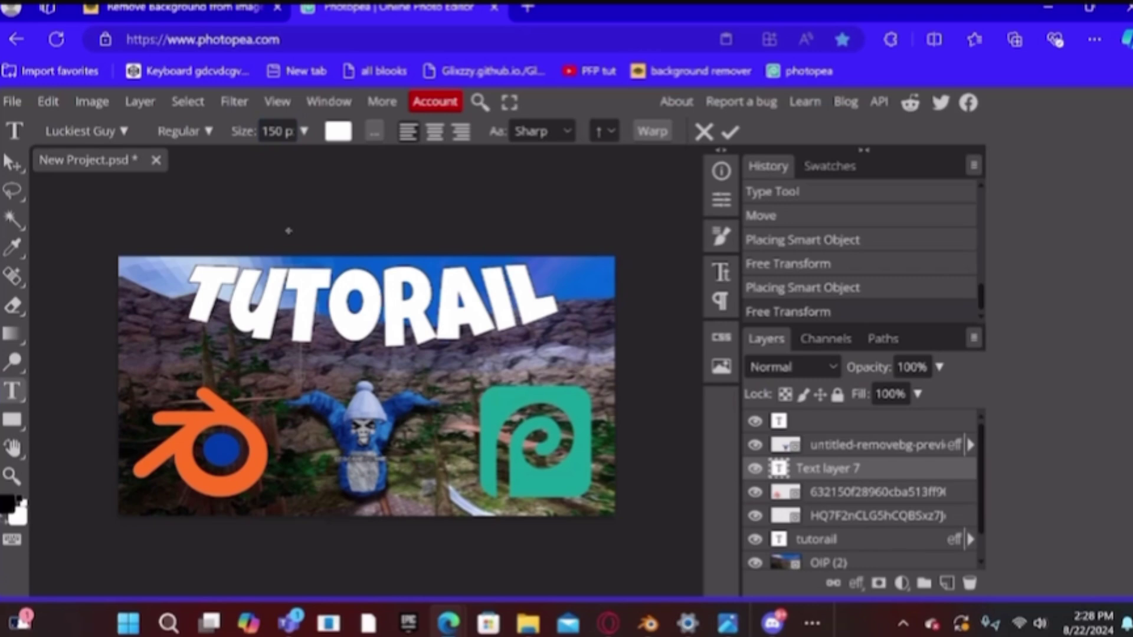
key("e")
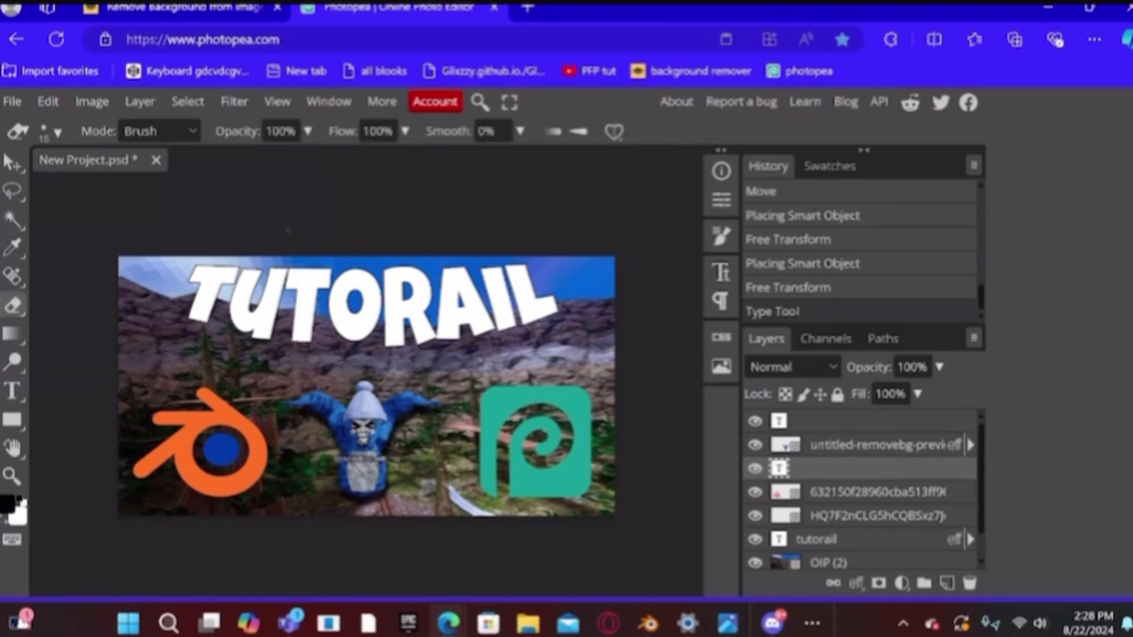
key("h")
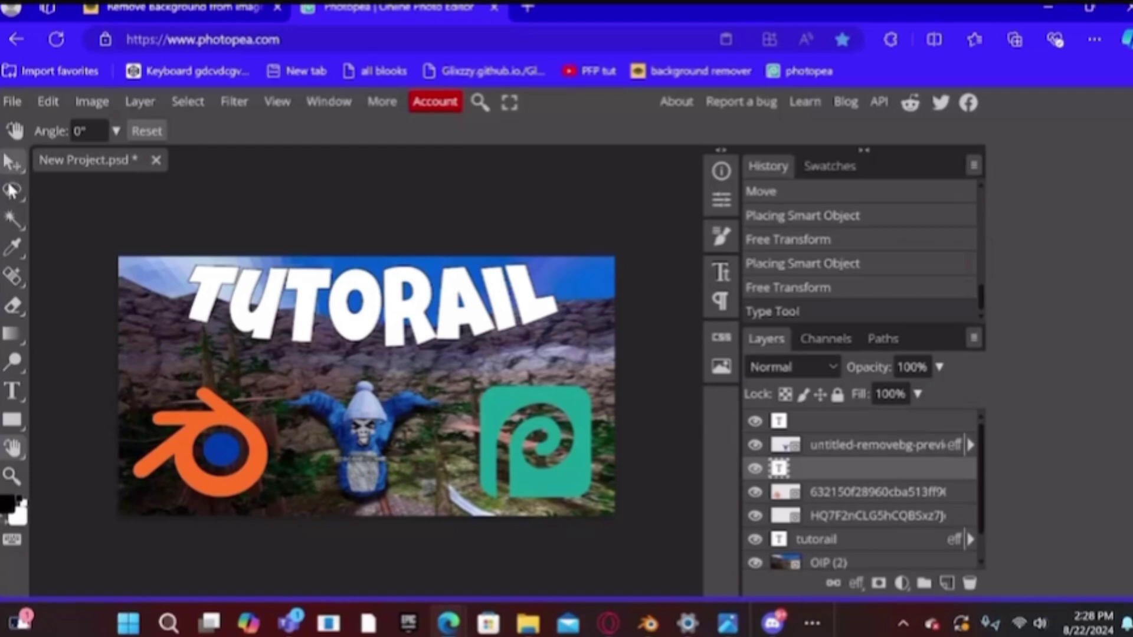
- Enter Blender in a new text layer between the title and the gorilla
left_click(14, 391)
left_click(313, 366)
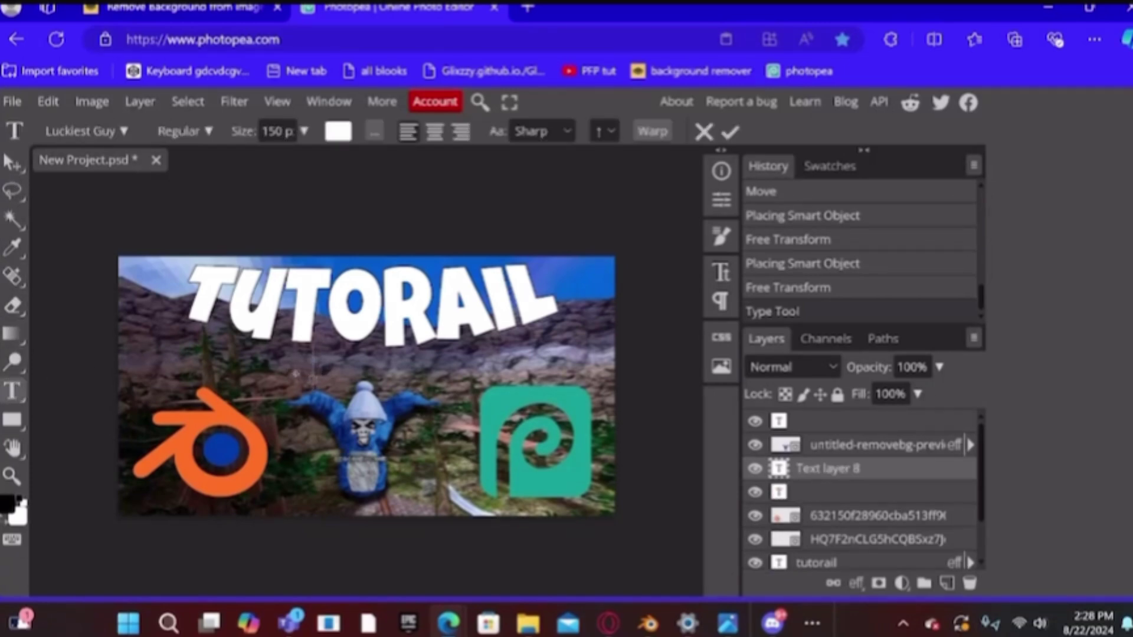
type("Blender")
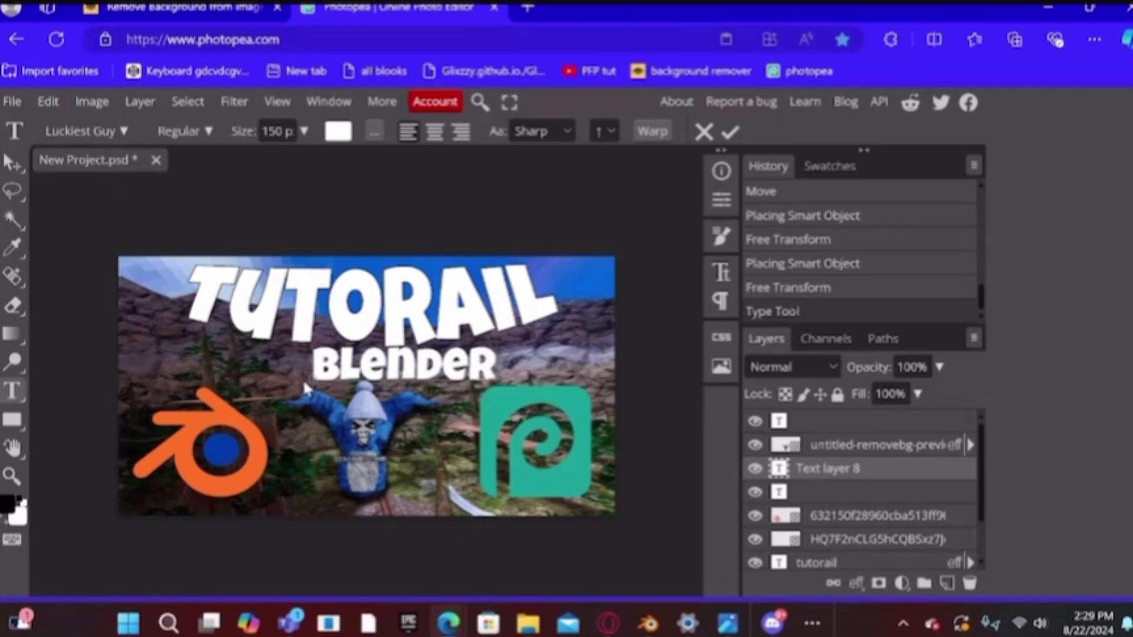
- Try to set the Blender text's font size to 100 px, and delete the entered text
left_click(278, 132)
key("BackSpace")
key("BackSpace")
key("BackSpace")
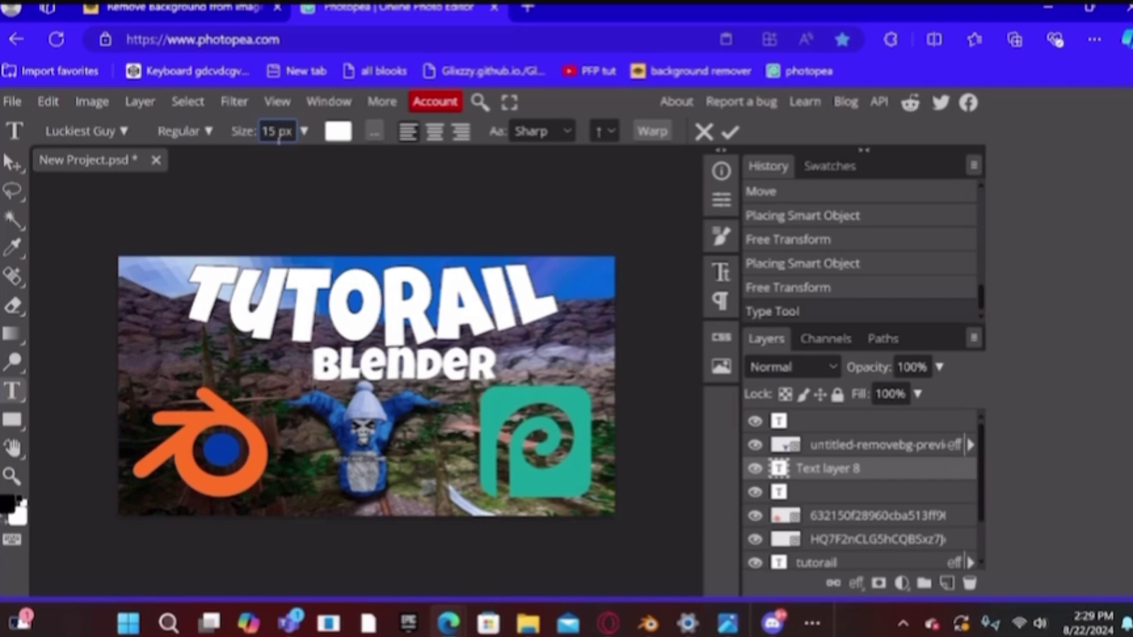
type("100")
key("Return")
key("BackSpace")
key("BackSpace")
key("BackSpace")
key("BackSpace")
key("BackSpace")
key("BackSpace")
key("BackSpace")
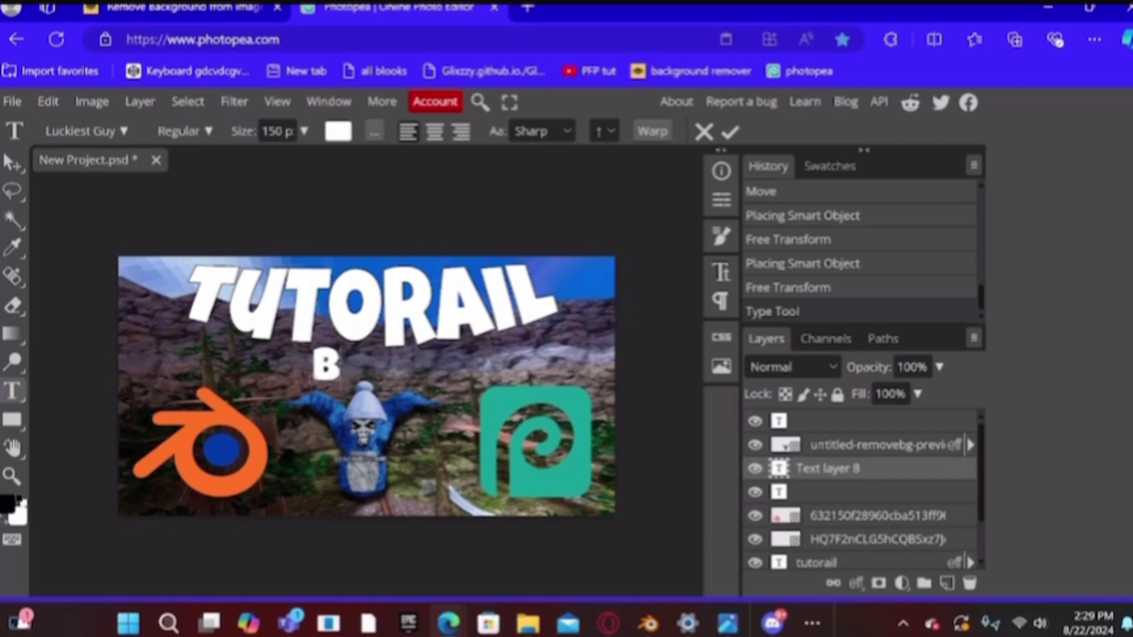
- Set the font size of the empty text layer beneath the title to 100 px
left_click(277, 131)
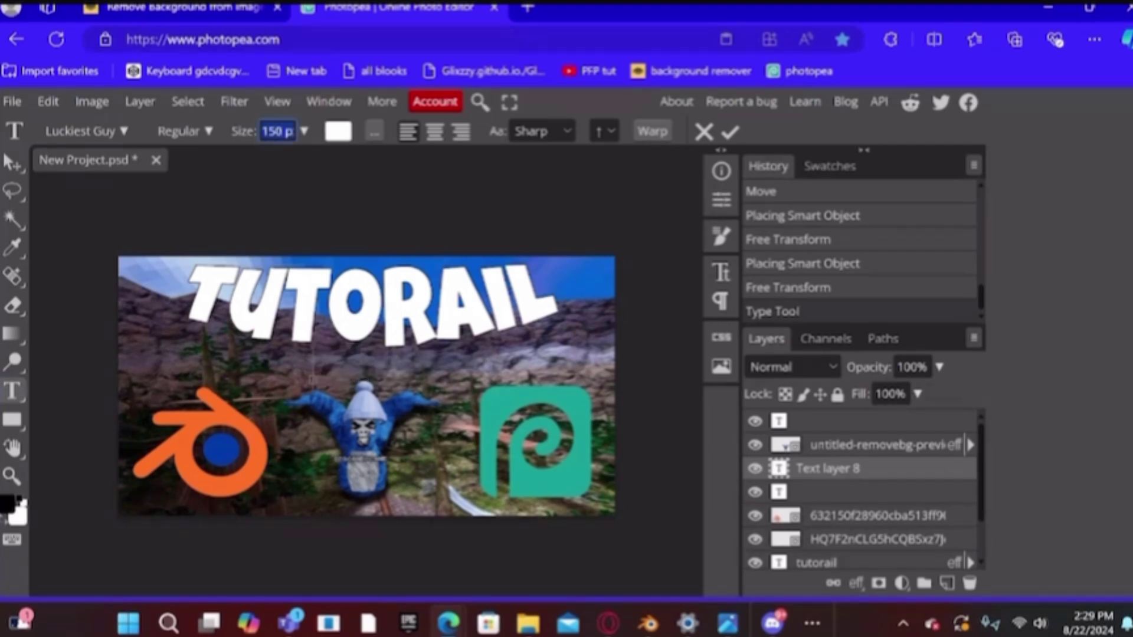
left_click(281, 131)
key("BackSpace")
key("BackSpace")
type("00")
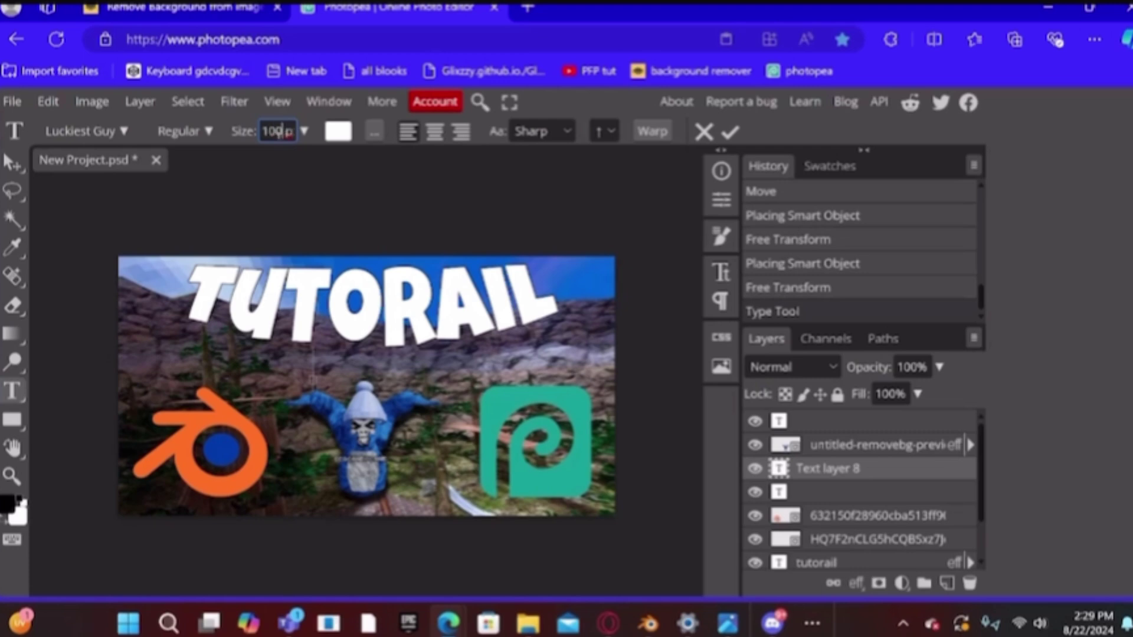
key("Return")
- Try to enter Blender again as the text beneath the title
key("b")
key("l")
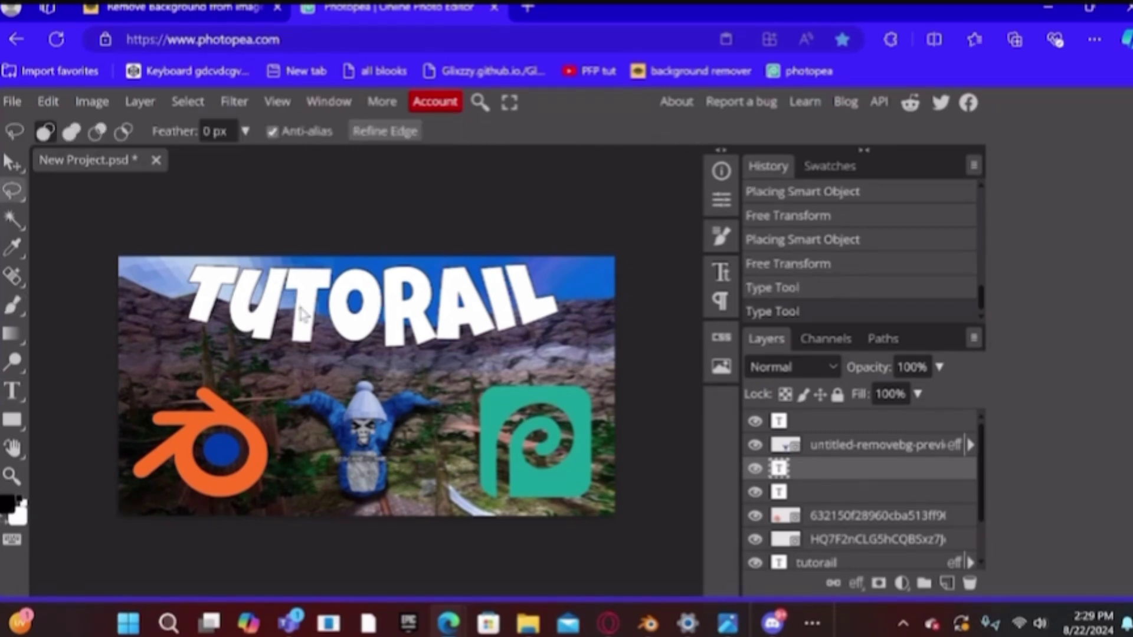
key("e")
key("r")
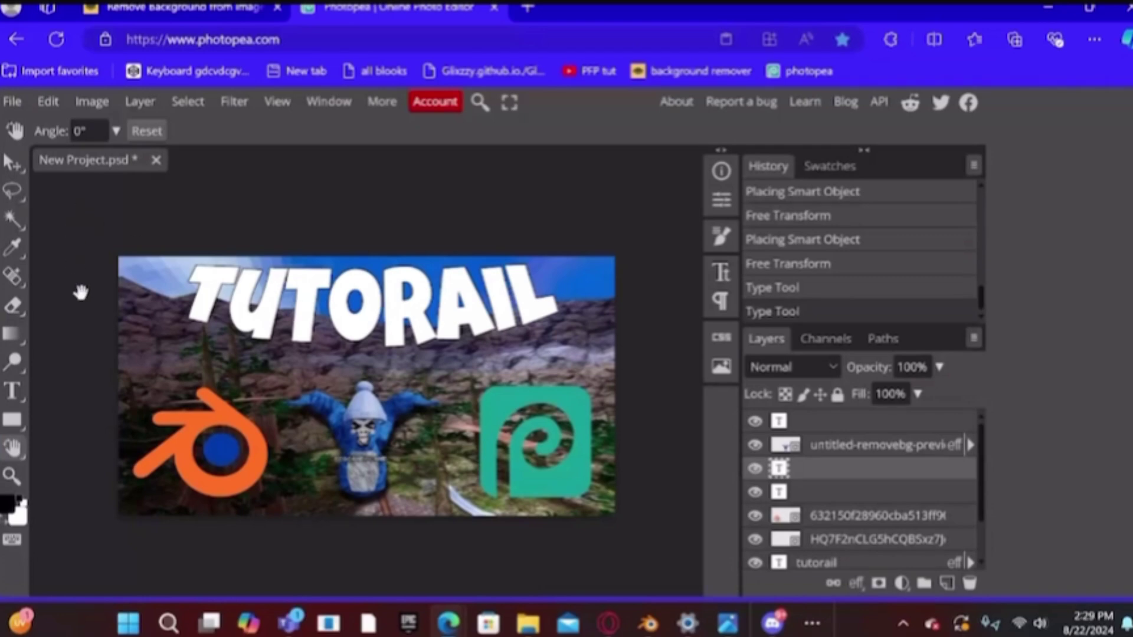
- Enter Blender in a new white text layer between the title and the gorilla
left_click(11, 396)
left_click(305, 363)
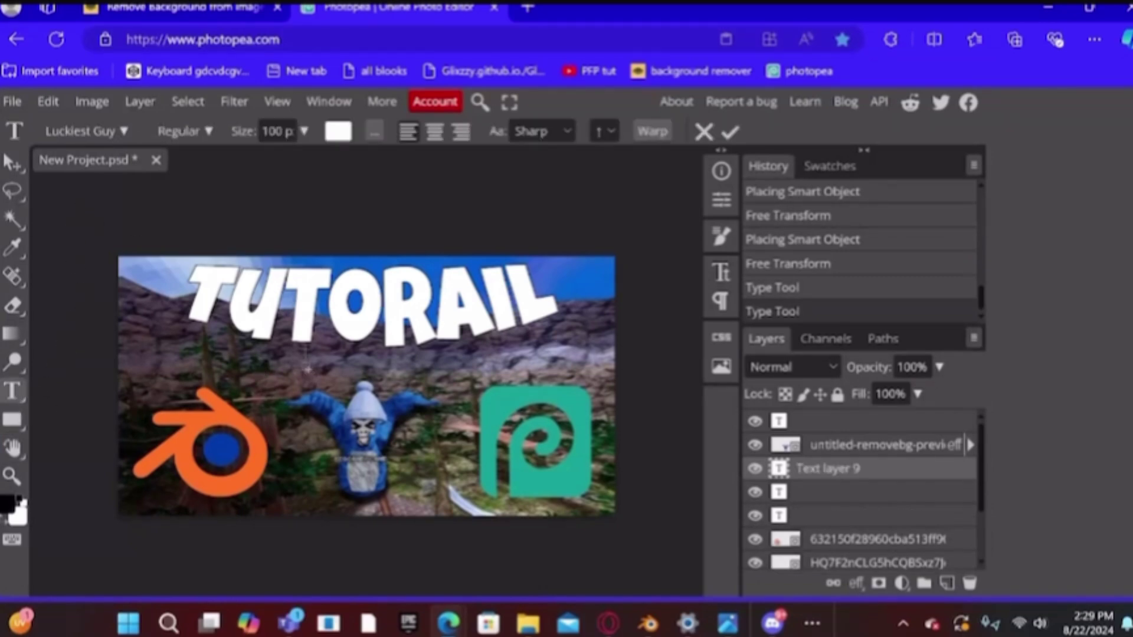
type("Blender")
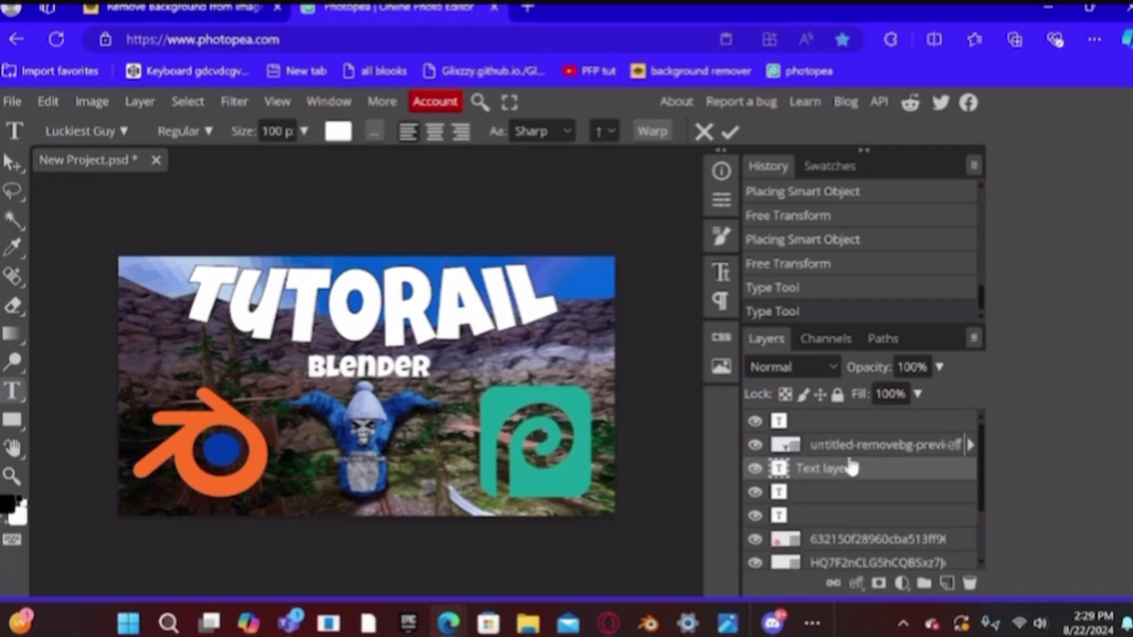
- Add a Stroke layer style to the Blender text and apply it
right_click(935, 471)
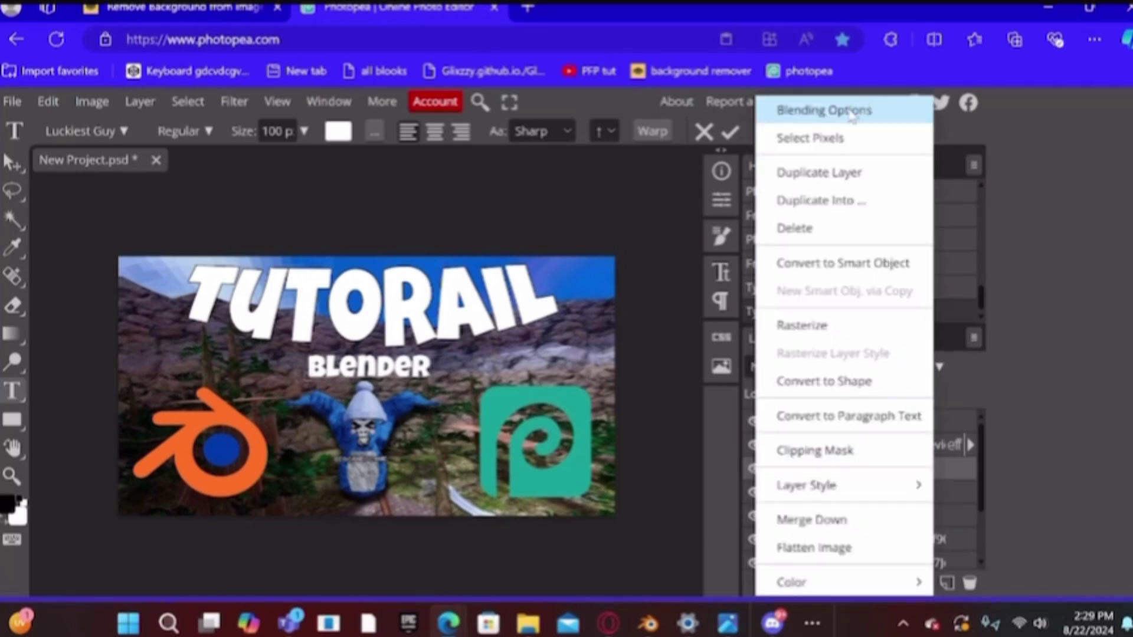
left_click(824, 110)
left_click(156, 374)
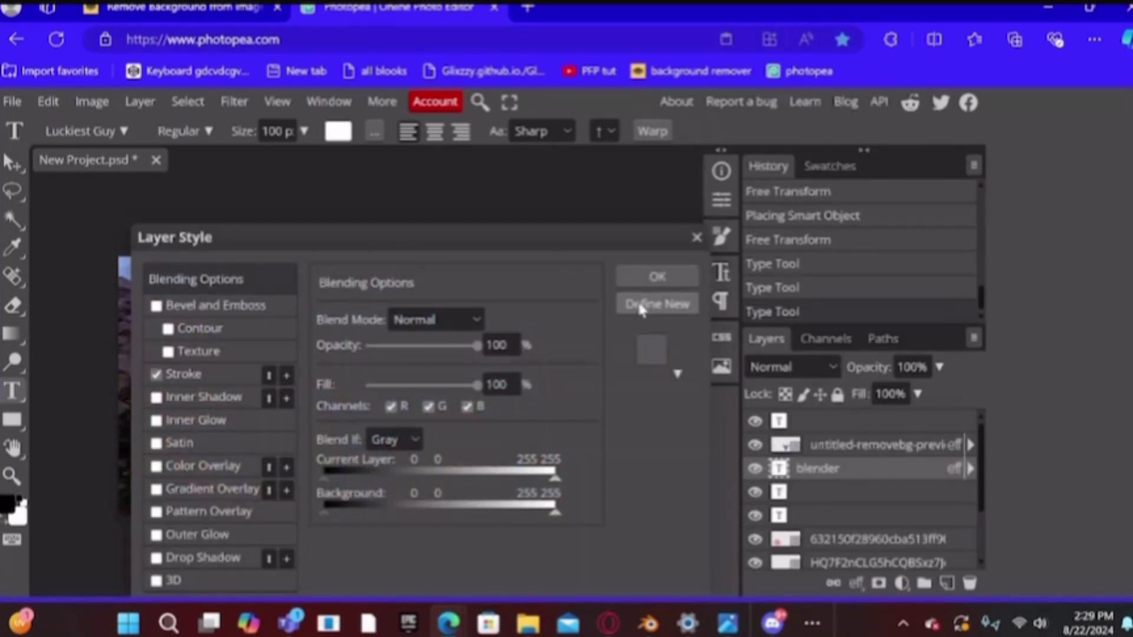
left_click(657, 277)
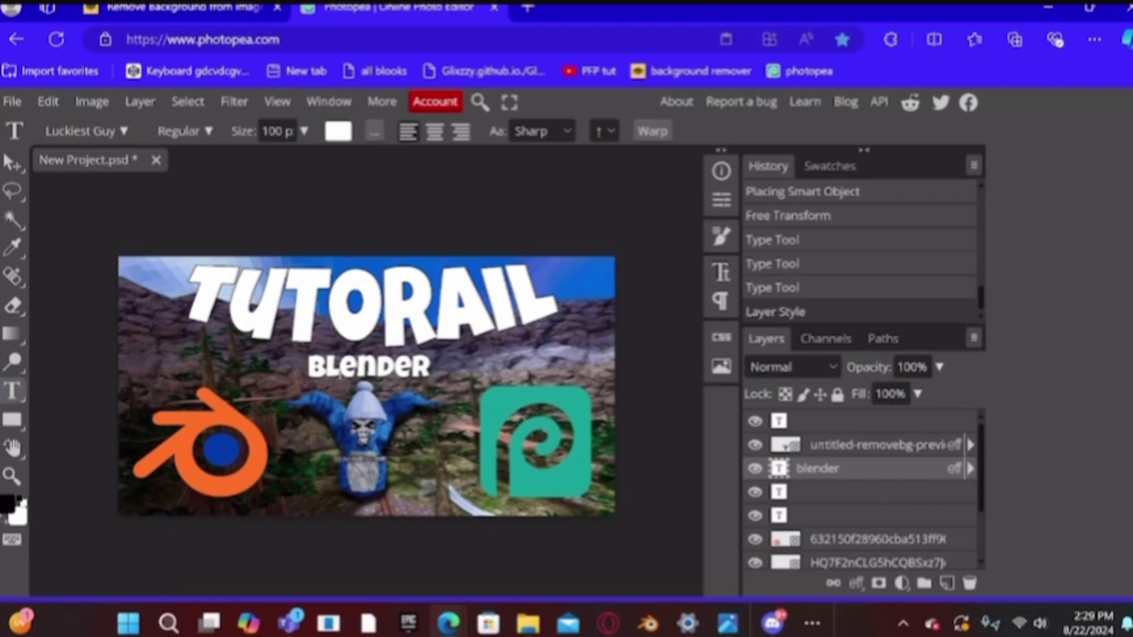
- Shift the Blender text and the gorilla slightly to the left so they line up beneath the title
left_click(344, 385)
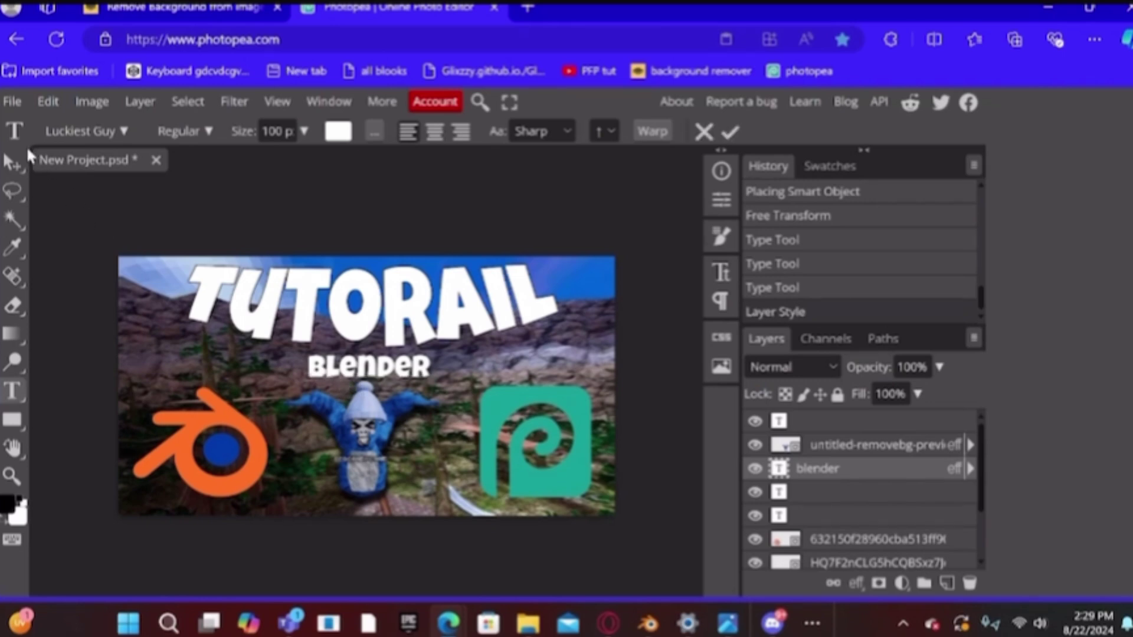
left_click(12, 160)
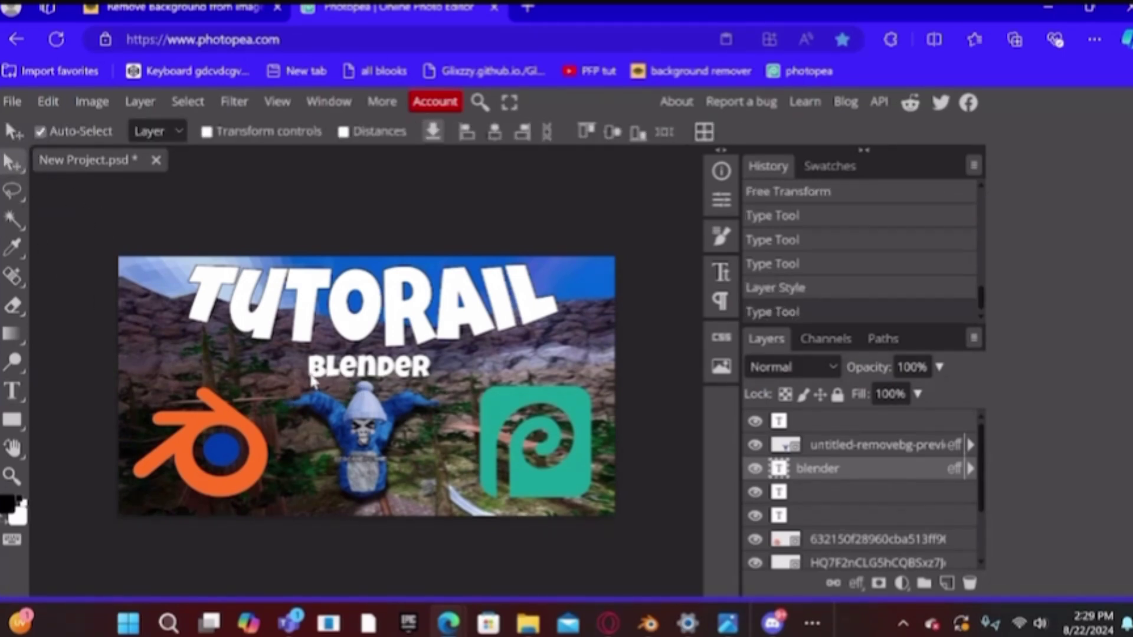
left_click_drag(311, 381, 307, 380)
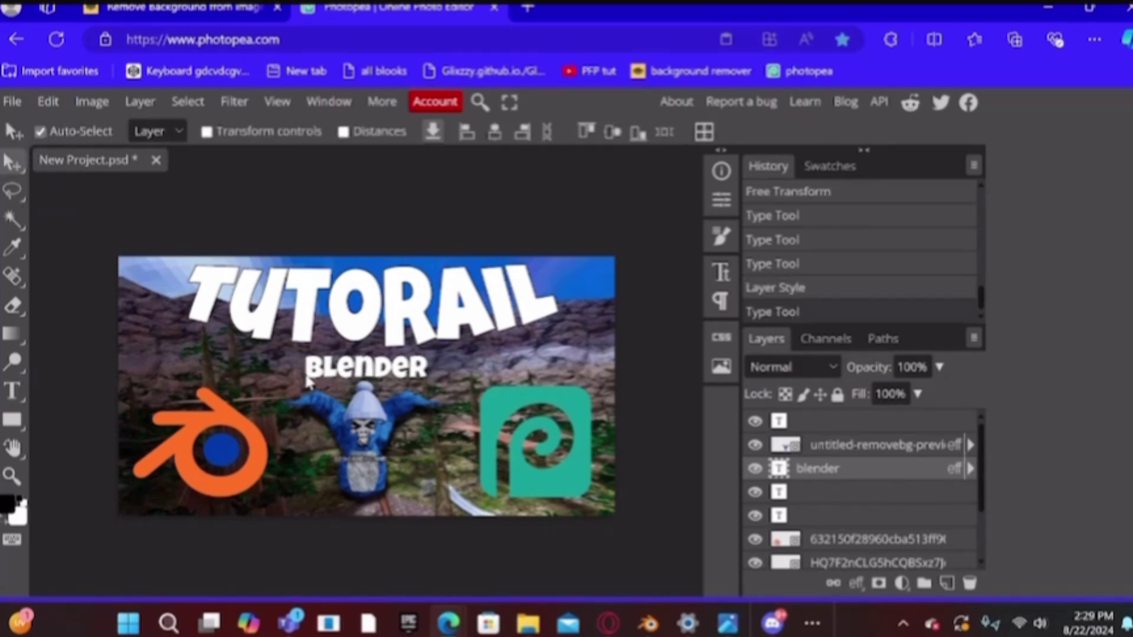
left_click(363, 485)
left_click_drag(347, 378, 340, 378)
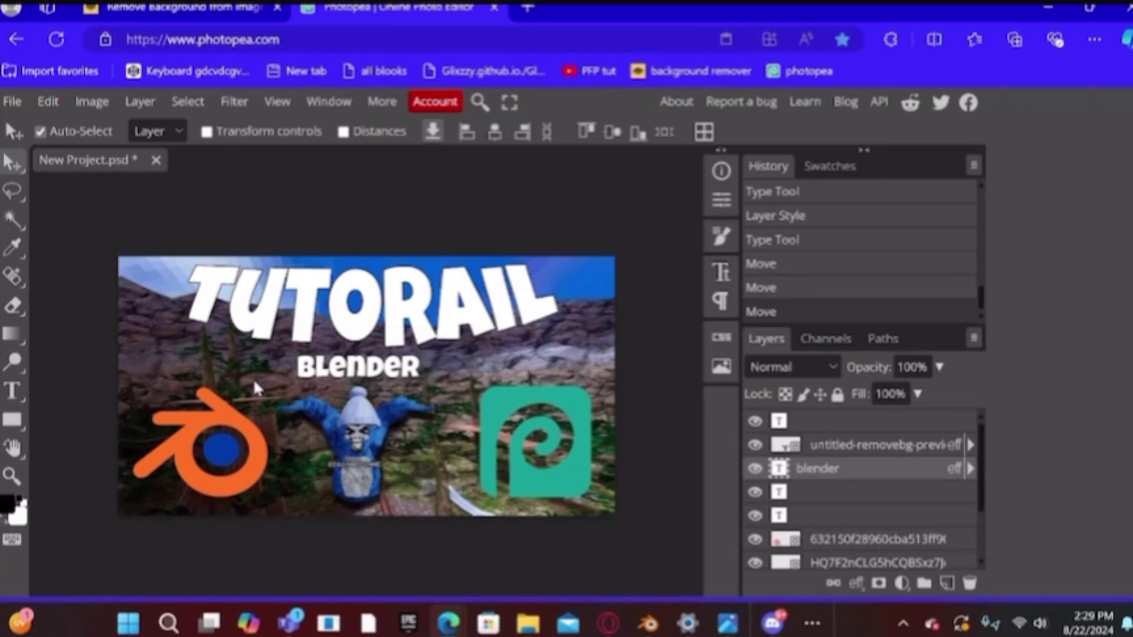
- Look at the file formats available for exporting the thumbnail, and dismiss the list without exporting
left_click(18, 97)
mouse_move(48, 102)
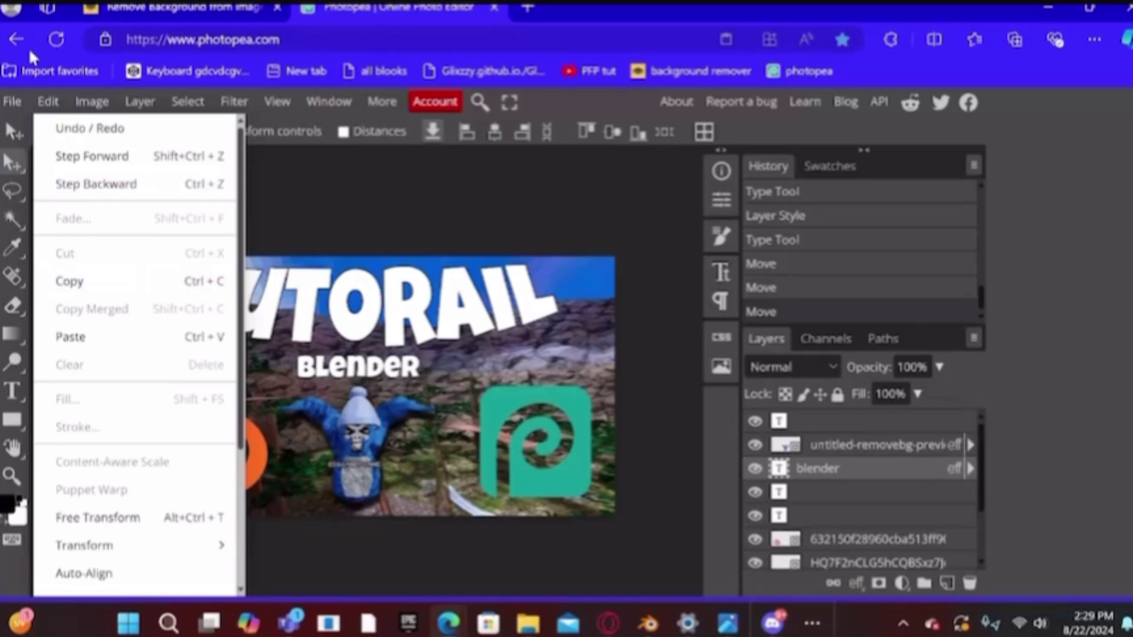
left_click(12, 102)
left_click(12, 101)
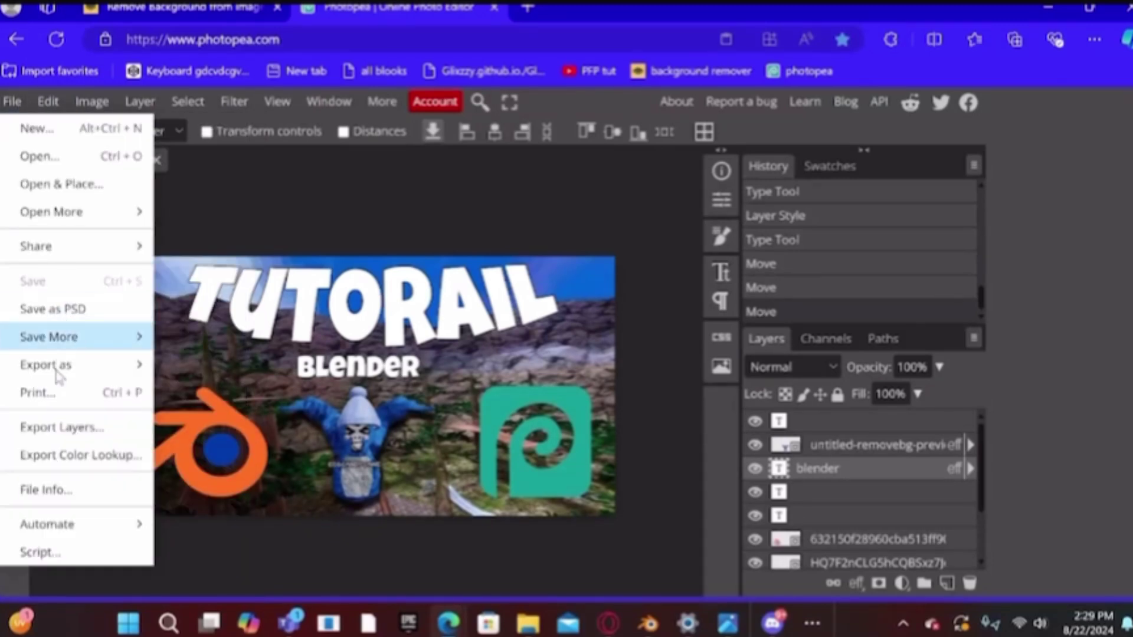
mouse_move(59, 372)
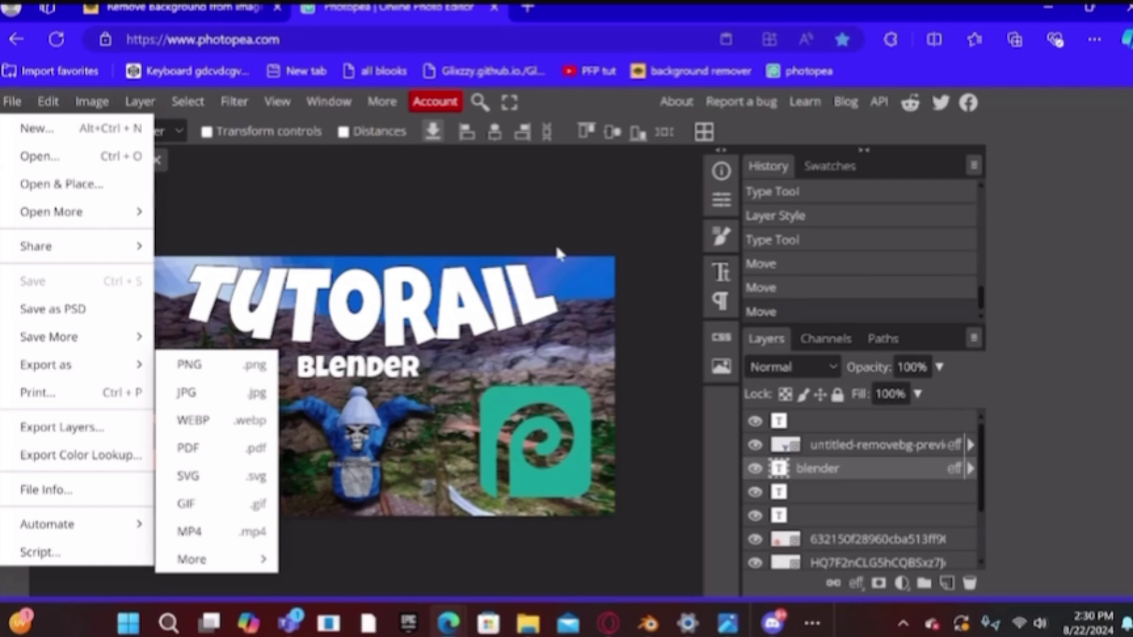
left_click(618, 185)
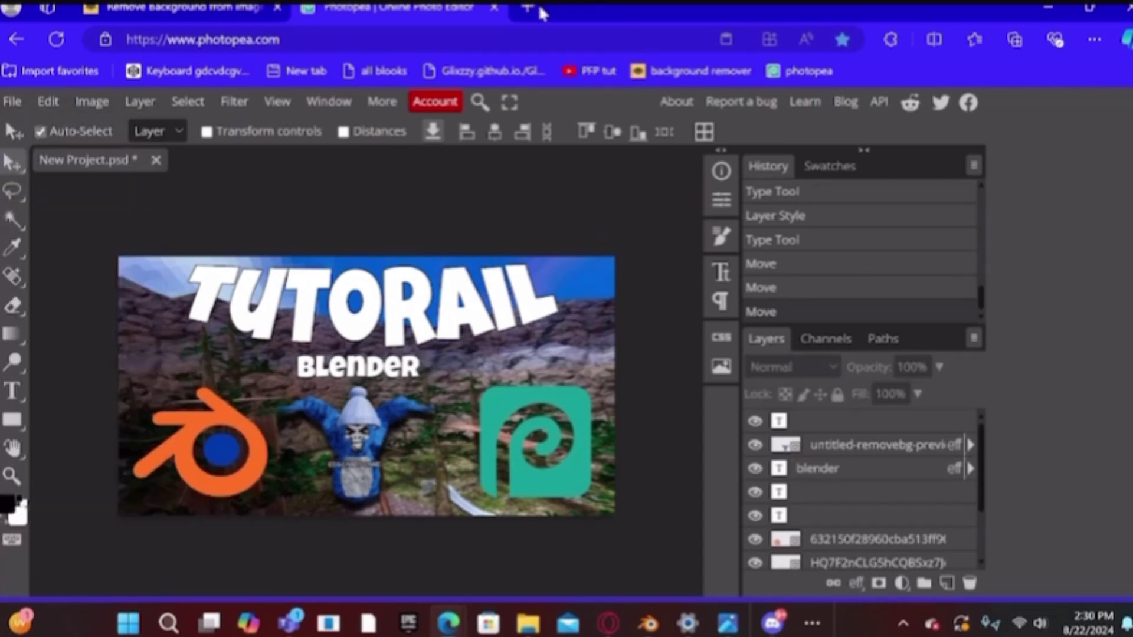
- Minimise the open windows, view the tutorail image saved on the desktop, and close the viewer
left_click(1048, 8)
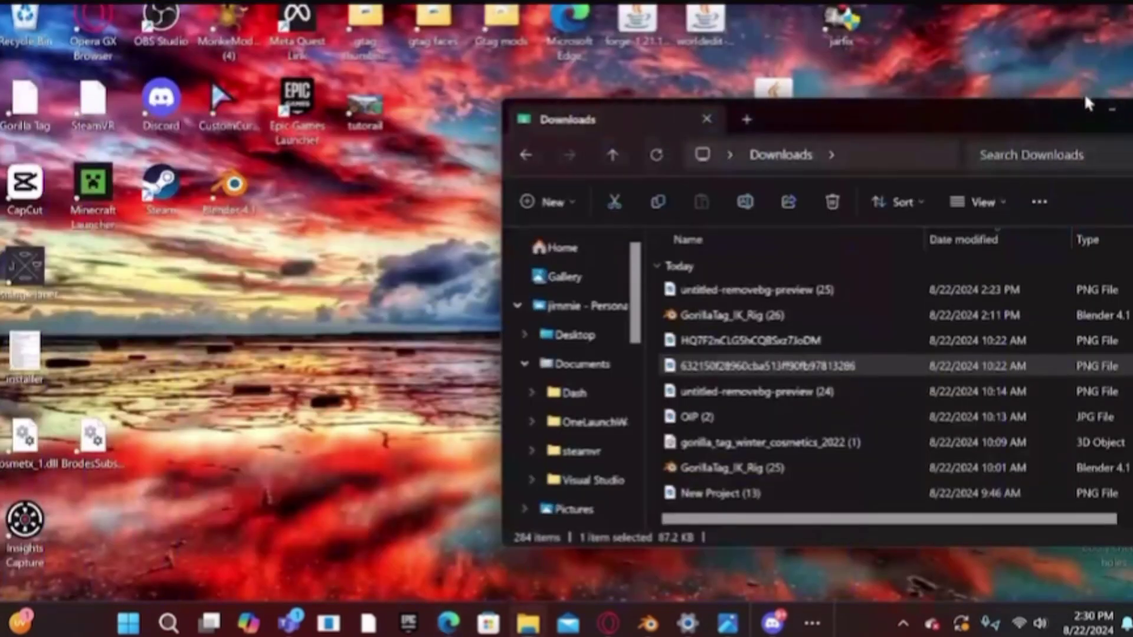
left_click_drag(1058, 101, 944, 119)
left_click(1079, 129)
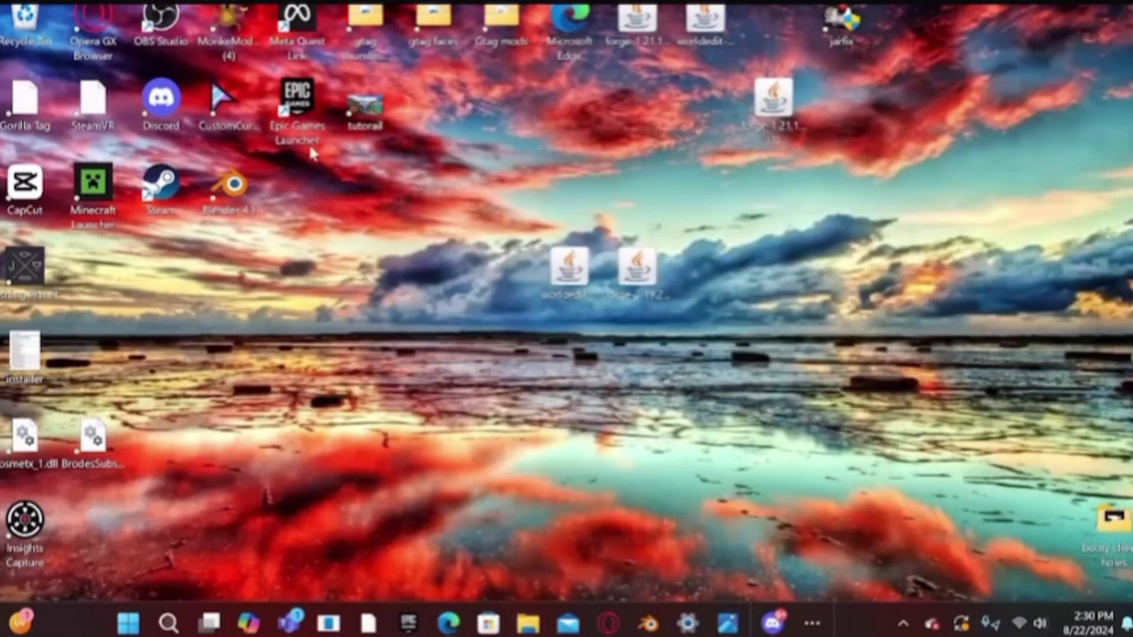
double_click(366, 112)
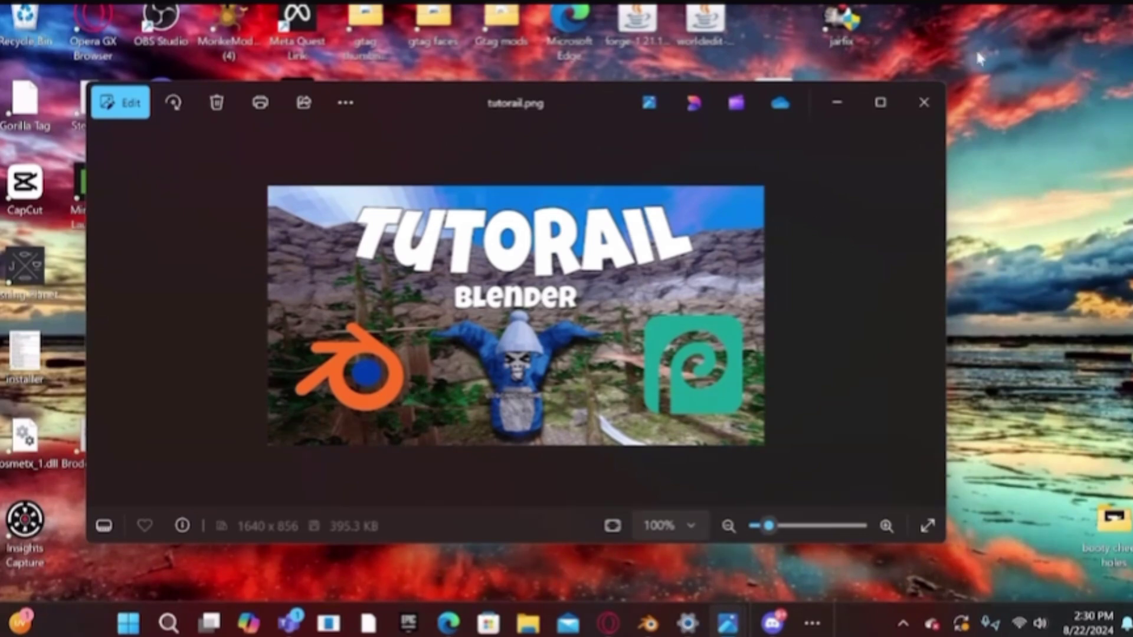
left_click(924, 103)
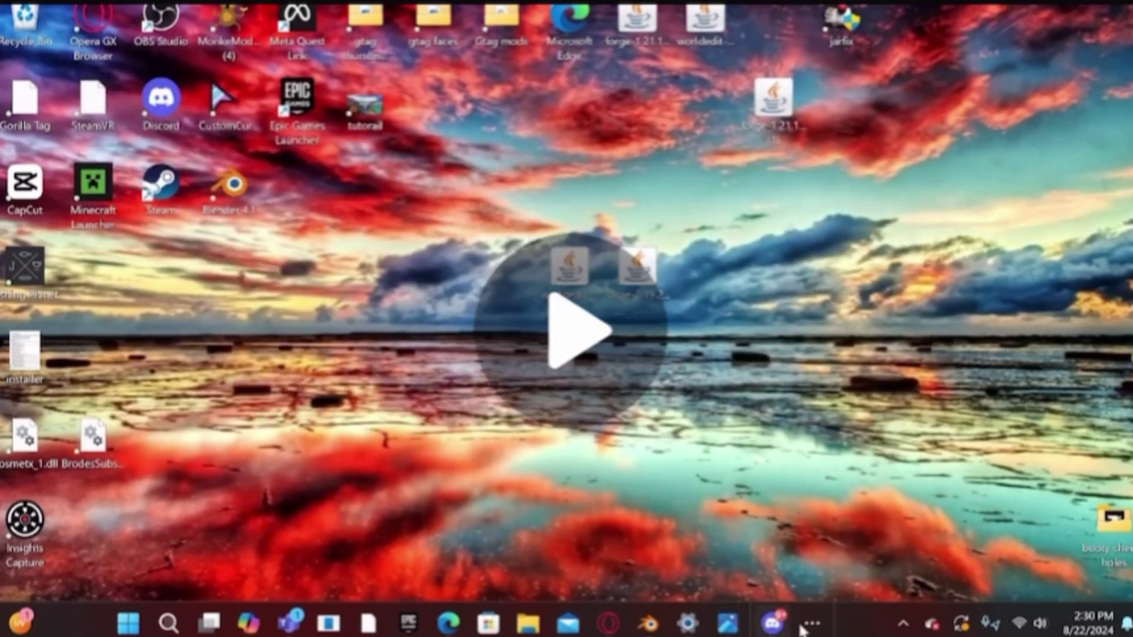
- Switch to OBS Studio to reach the recording controls
mouse_move(773, 623)
left_click(767, 481)
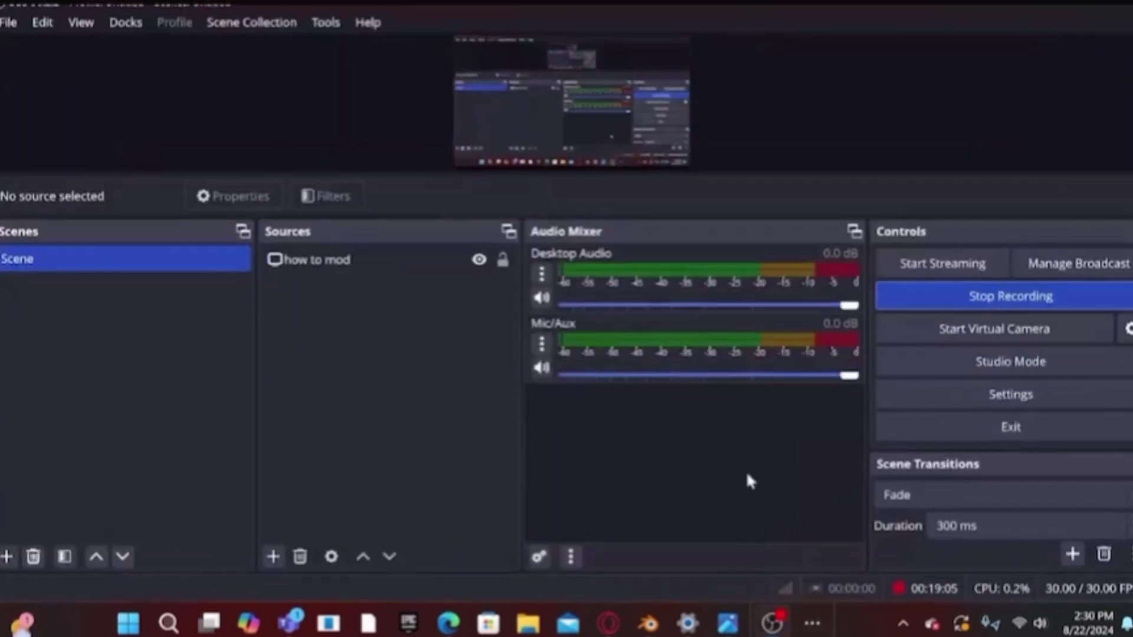